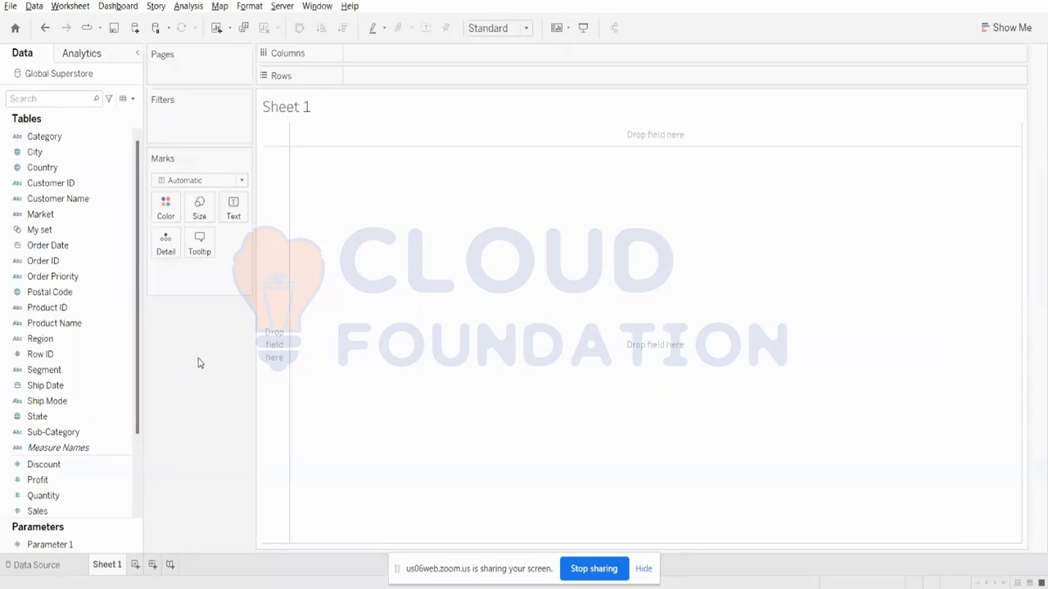
pyautogui.rightClick(68, 183)
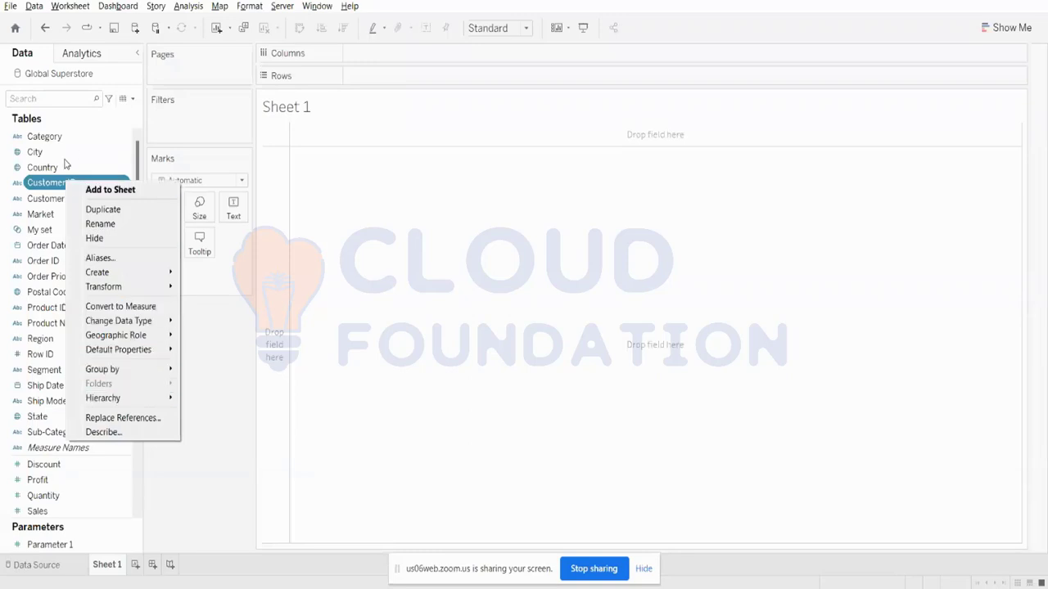
pyautogui.rightClick(45, 191)
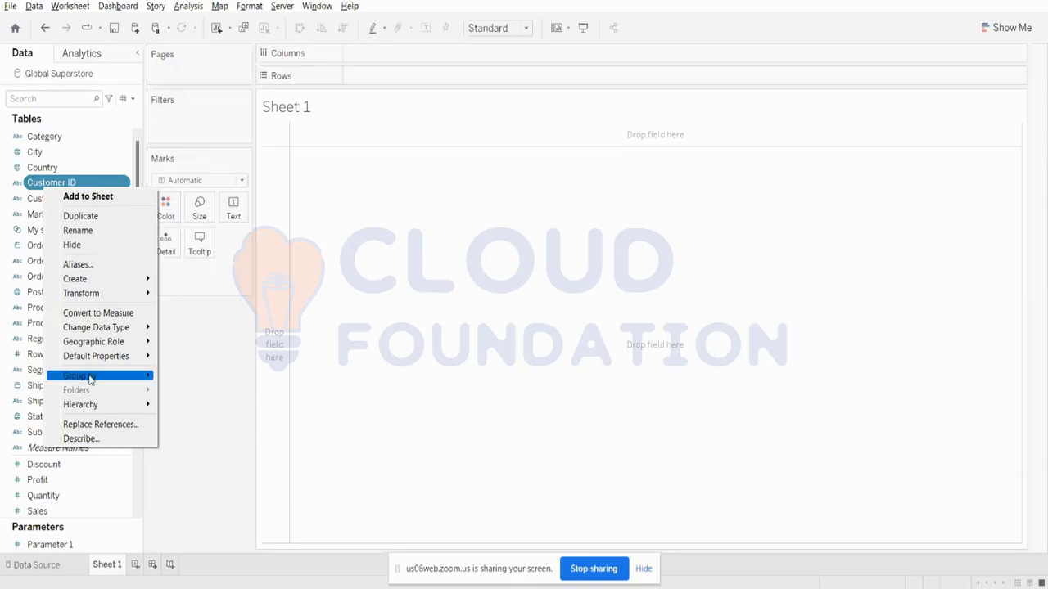
pyautogui.moveTo(100, 403)
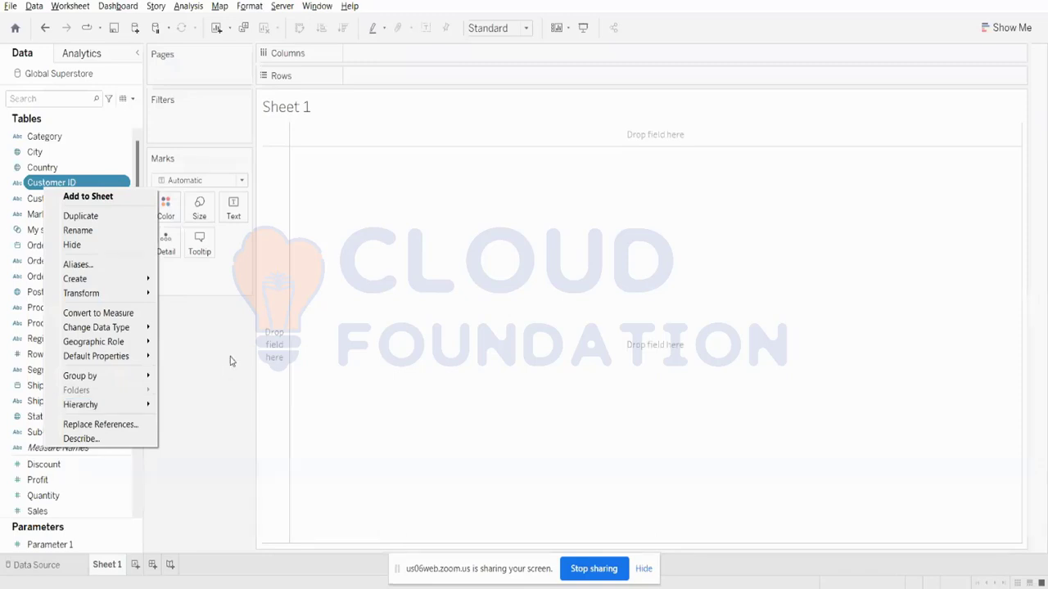
pyautogui.click(212, 368)
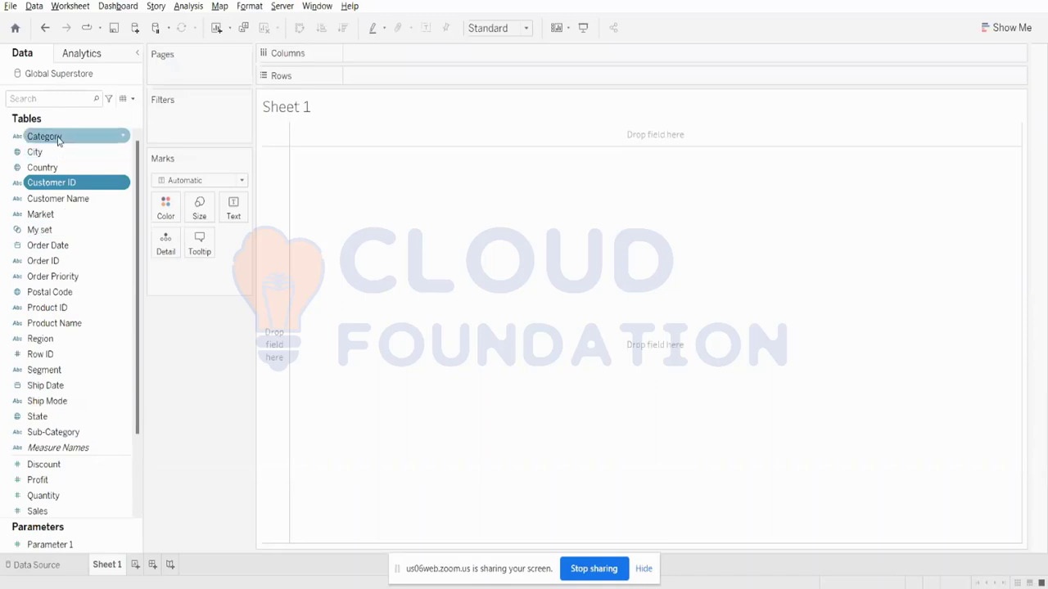
pyautogui.click(70, 434)
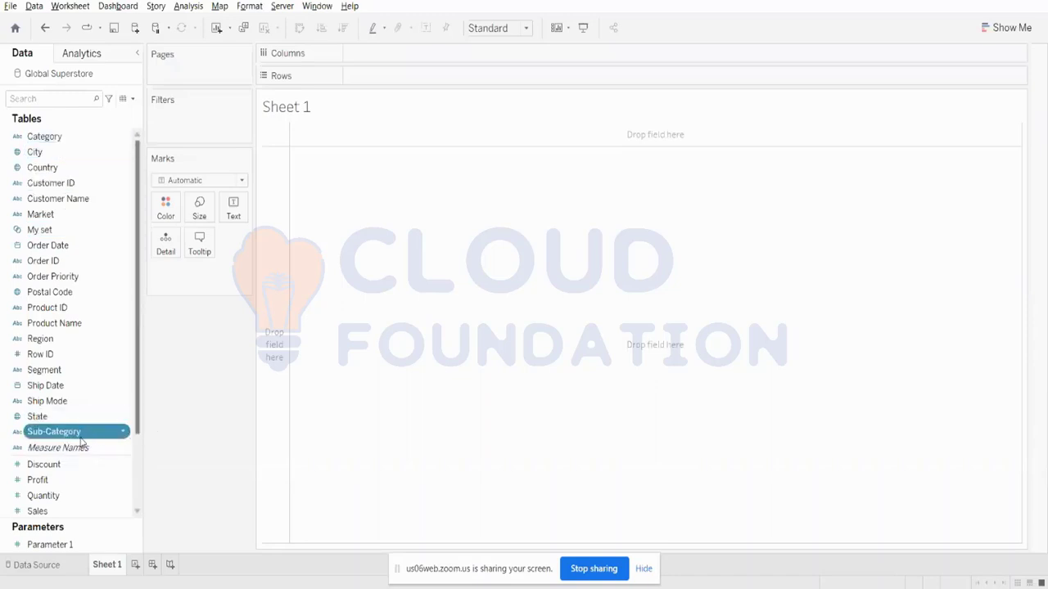
pyautogui.click(34, 138)
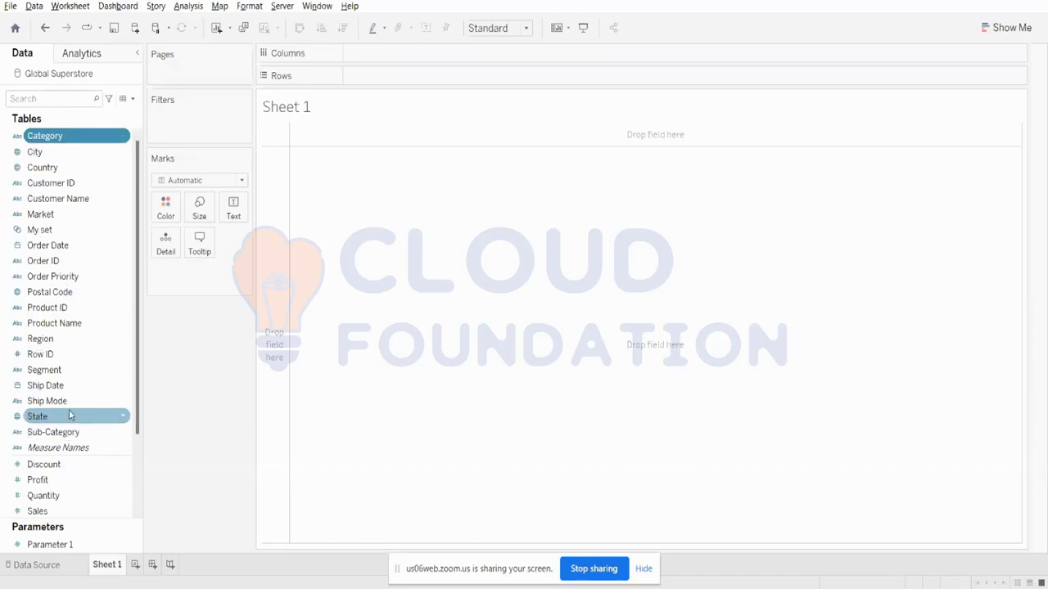
pyautogui.click(63, 436)
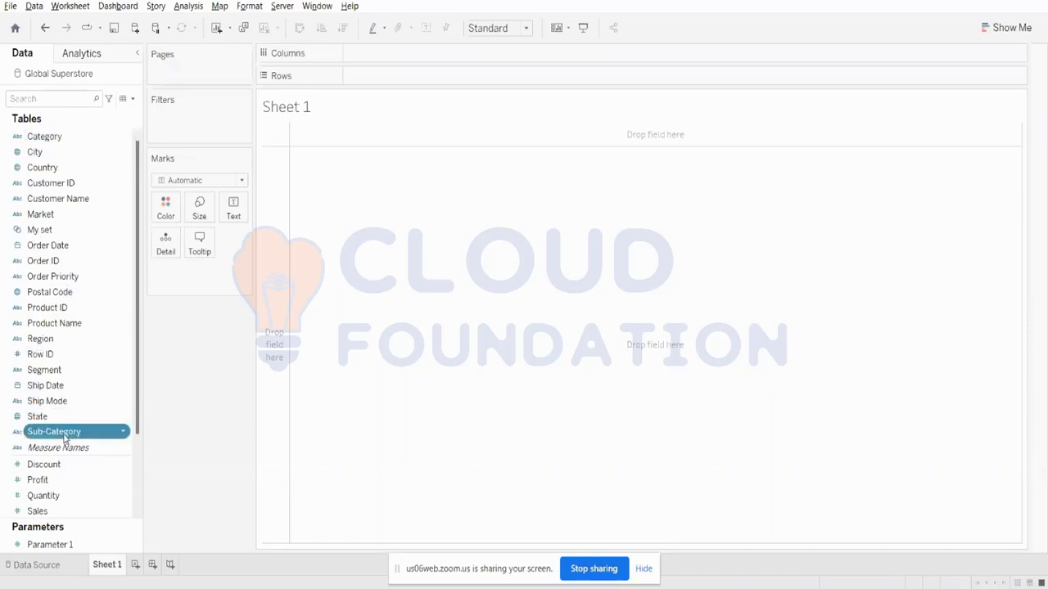
pyautogui.click(65, 436)
pyautogui.click(183, 395)
# - Create a hierarchy from the Category and Sub-Category fields and name it Product
pyautogui.moveTo(104, 435); pyautogui.dragTo(92, 139)
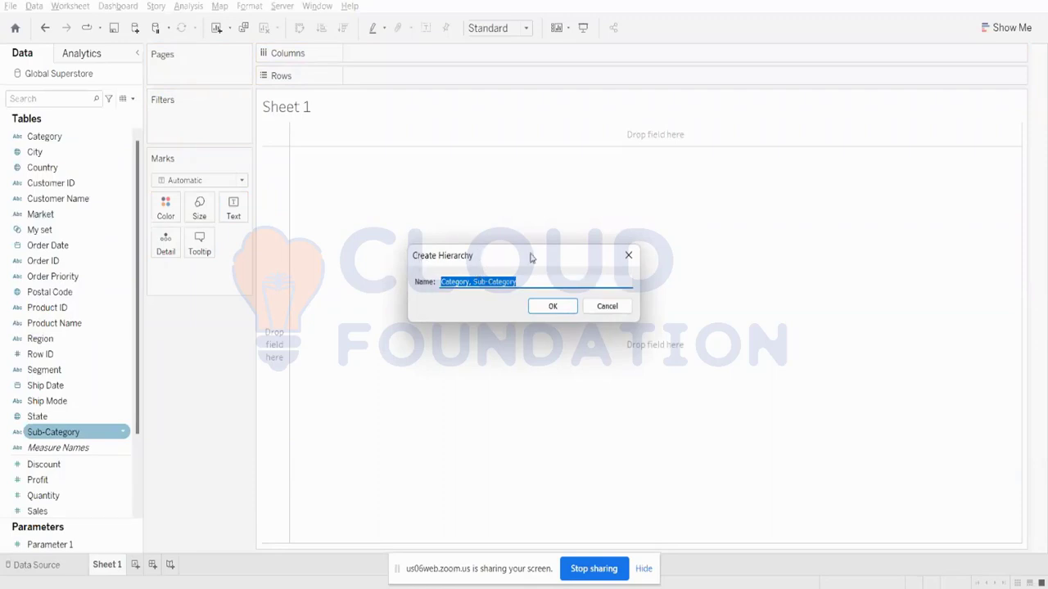
pyautogui.click(533, 283)
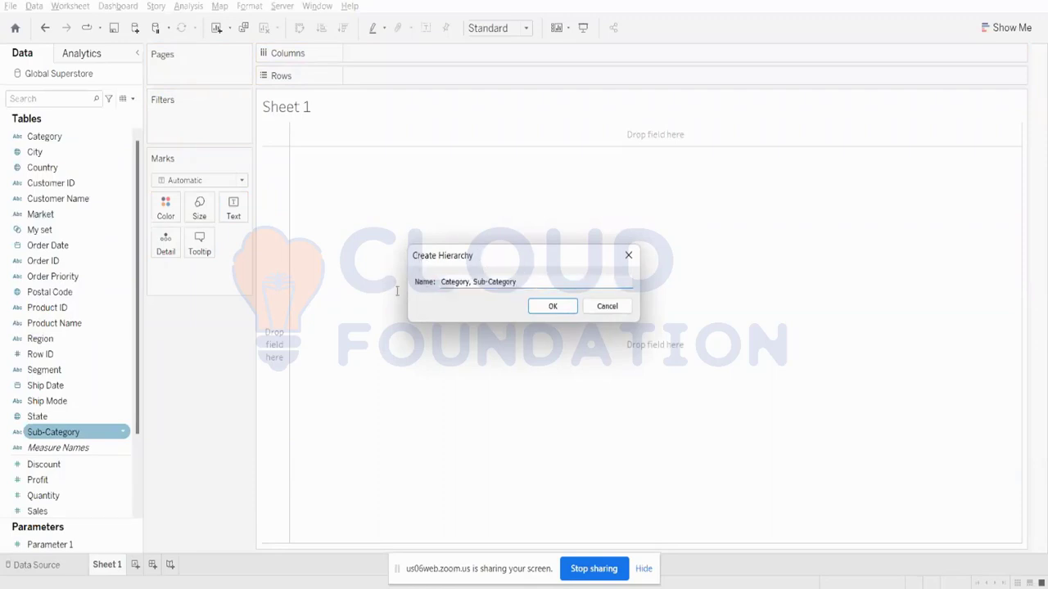
pyautogui.moveTo(522, 284); pyautogui.dragTo(426, 284)
pyautogui.press('capslock')
pyautogui.write('M')
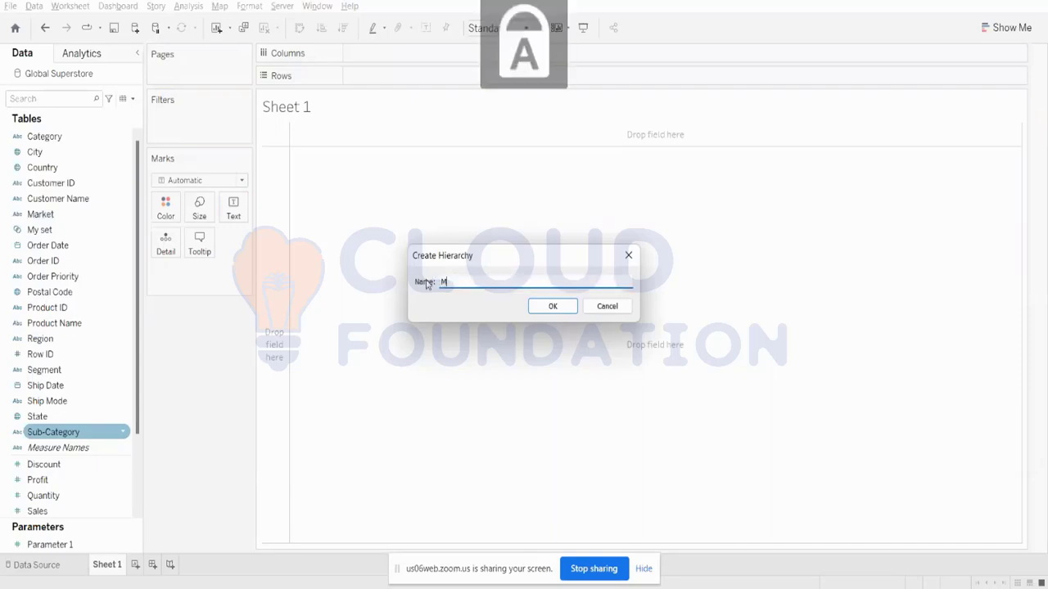
pyautogui.press('capslock')
pyautogui.write('y')
pyautogui.press('BackSpace')
pyautogui.press('BackSpace')
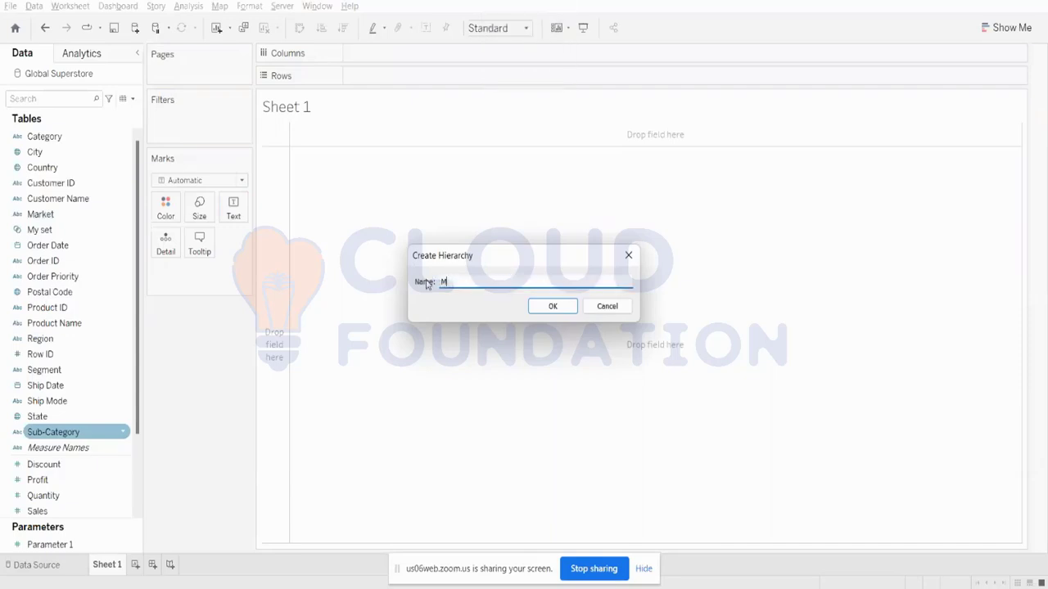
pyautogui.press('capslock')
pyautogui.write('P')
pyautogui.press('capslock')
pyautogui.write('roduct')
pyautogui.click(540, 306)
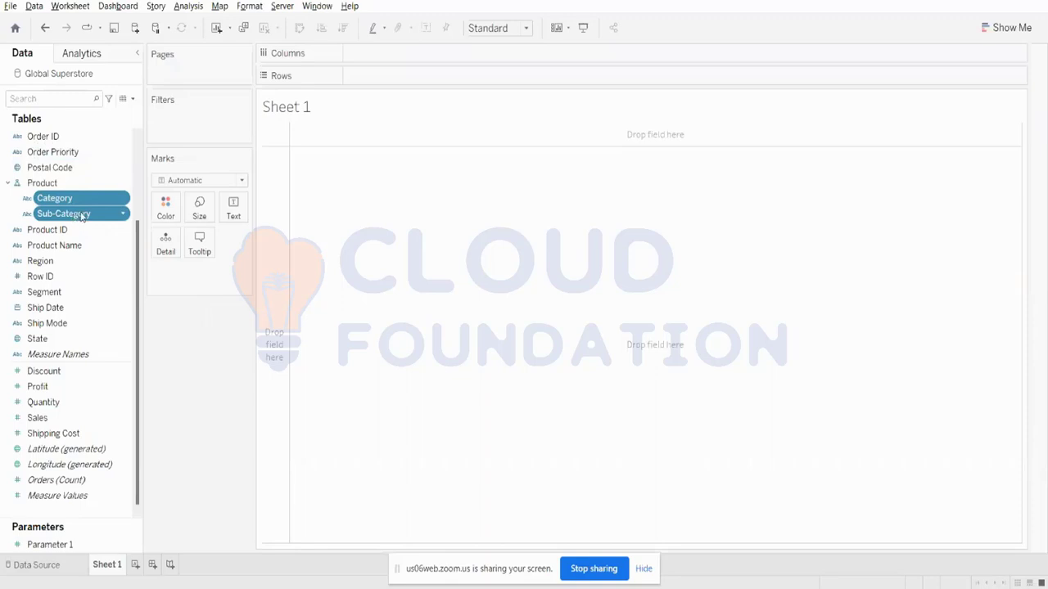
# - Build a vertical bar chart with the Product hierarchy's Category level on Columns and the sum of Sales on Rows
pyautogui.moveTo(52, 183); pyautogui.dragTo(373, 75)
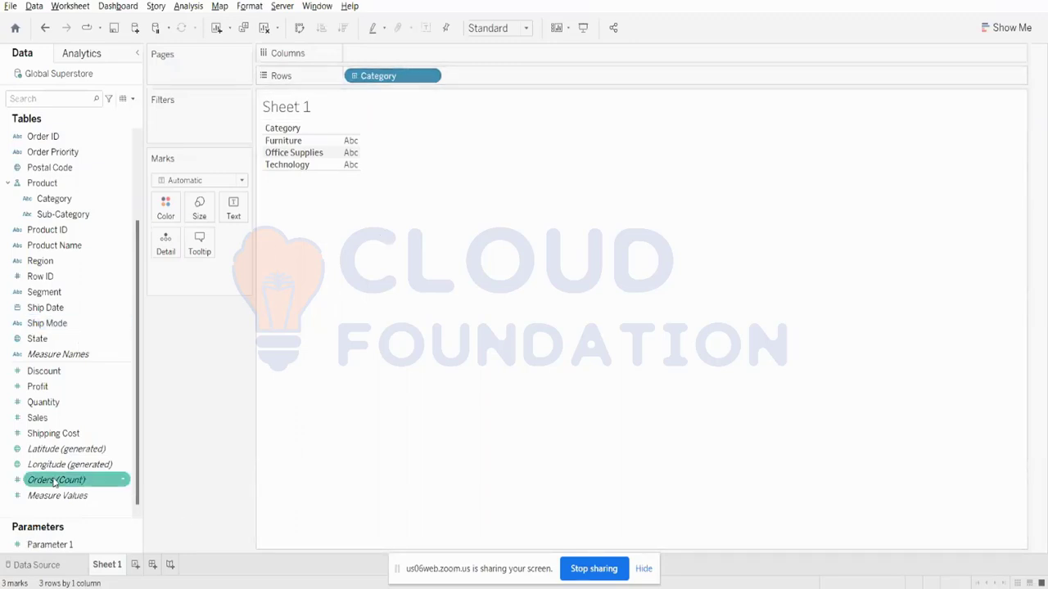
pyautogui.moveTo(49, 417)
pyautogui.mouseDown()
pyautogui.moveTo(385, 59)
pyautogui.moveTo(373, 58)
pyautogui.moveTo(499, 59)
pyautogui.moveTo(434, 59)
pyautogui.moveTo(398, 72)
pyautogui.moveTo(404, 82)
pyautogui.mouseUp()
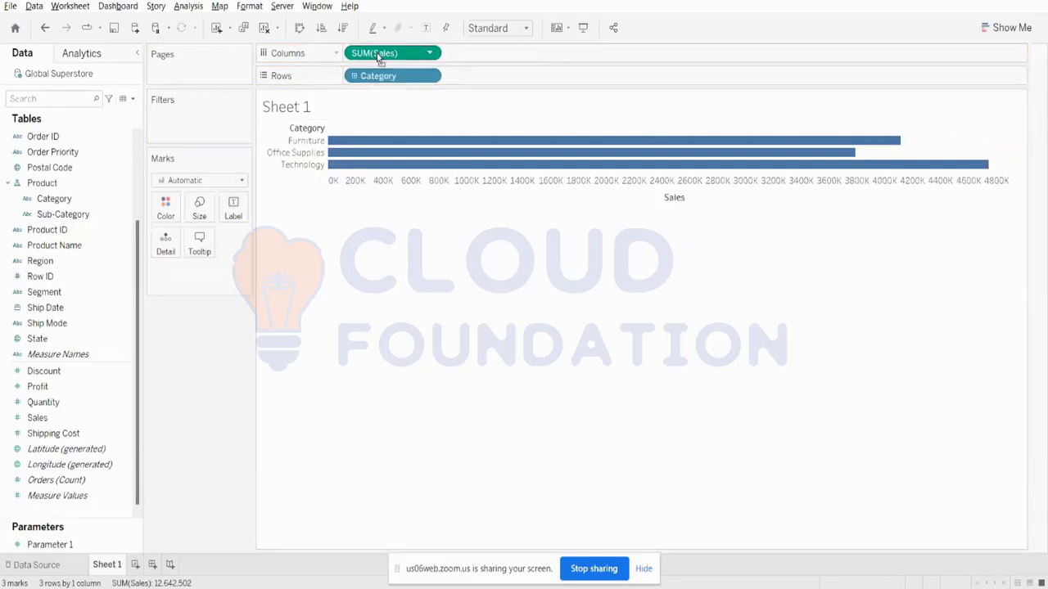
pyautogui.moveTo(379, 57); pyautogui.dragTo(524, 76)
pyautogui.moveTo(389, 76); pyautogui.dragTo(393, 53)
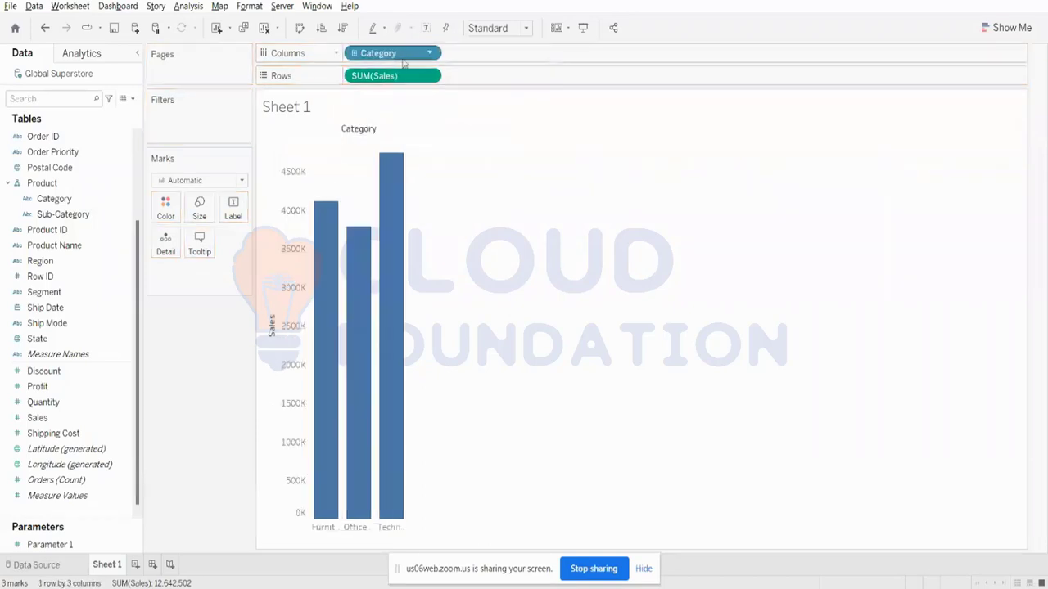
# - Drill the chart from Category down to Sub-Category, collapse it, and drill down again
pyautogui.click(355, 54)
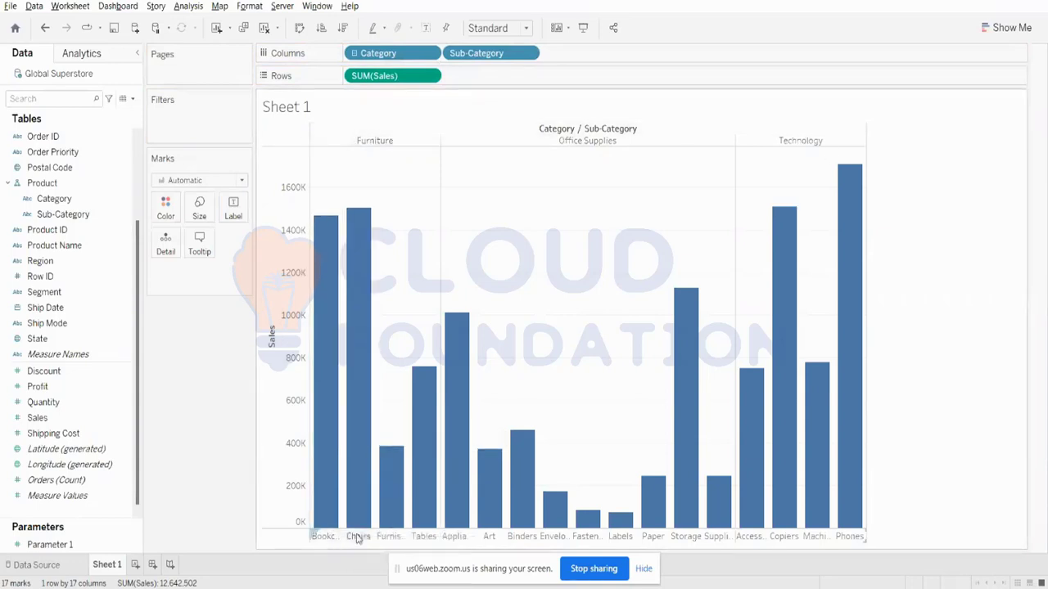
pyautogui.click(355, 53)
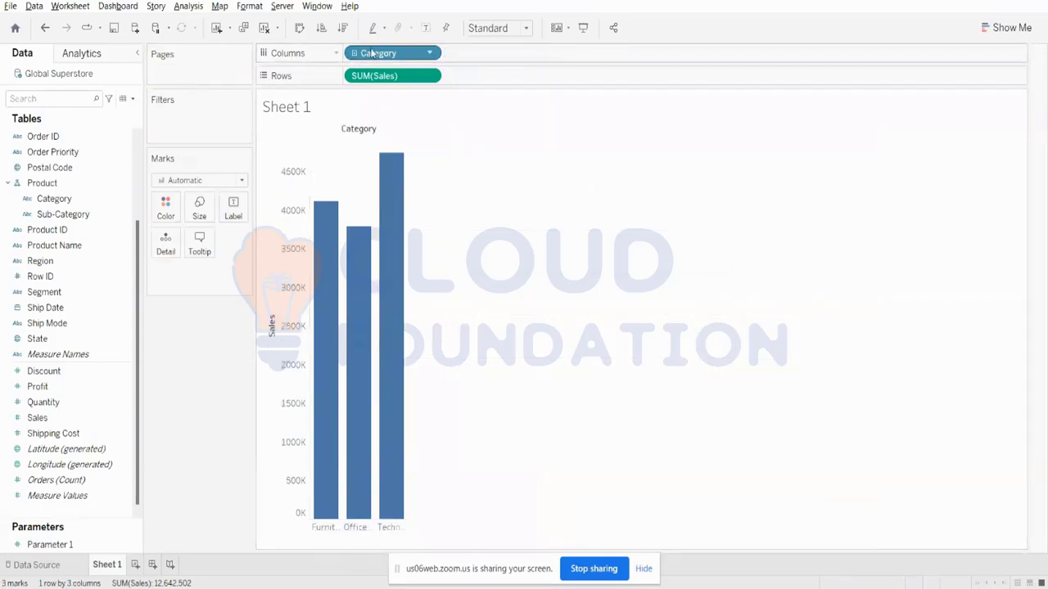
pyautogui.click(47, 231)
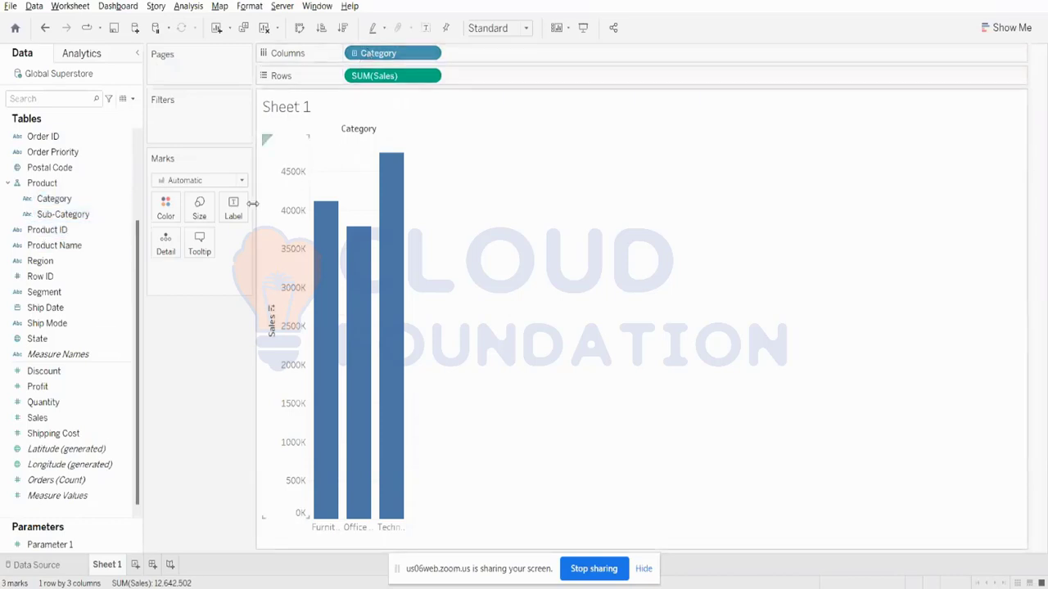
pyautogui.click(354, 53)
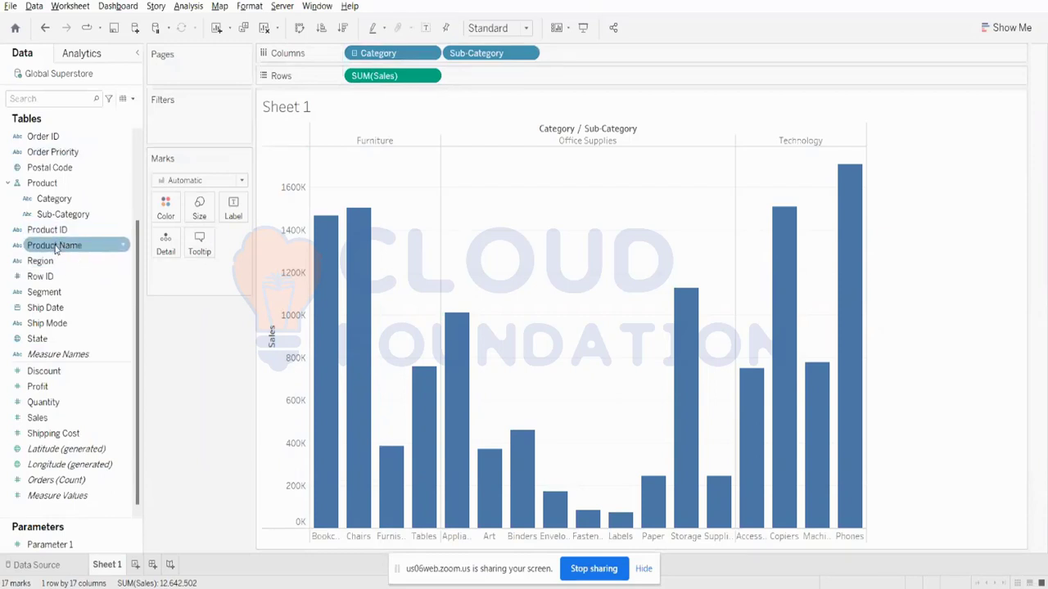
# - Add Product Name to the Product hierarchy below Sub-Category and drill the chart down to that level
pyautogui.moveTo(60, 247); pyautogui.dragTo(66, 226)
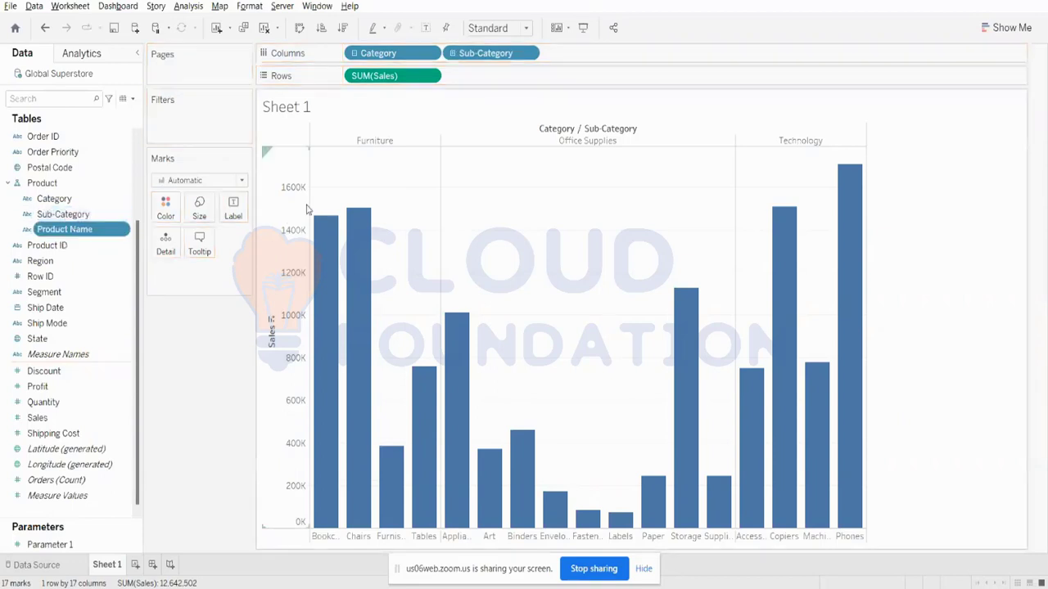
pyautogui.click(454, 55)
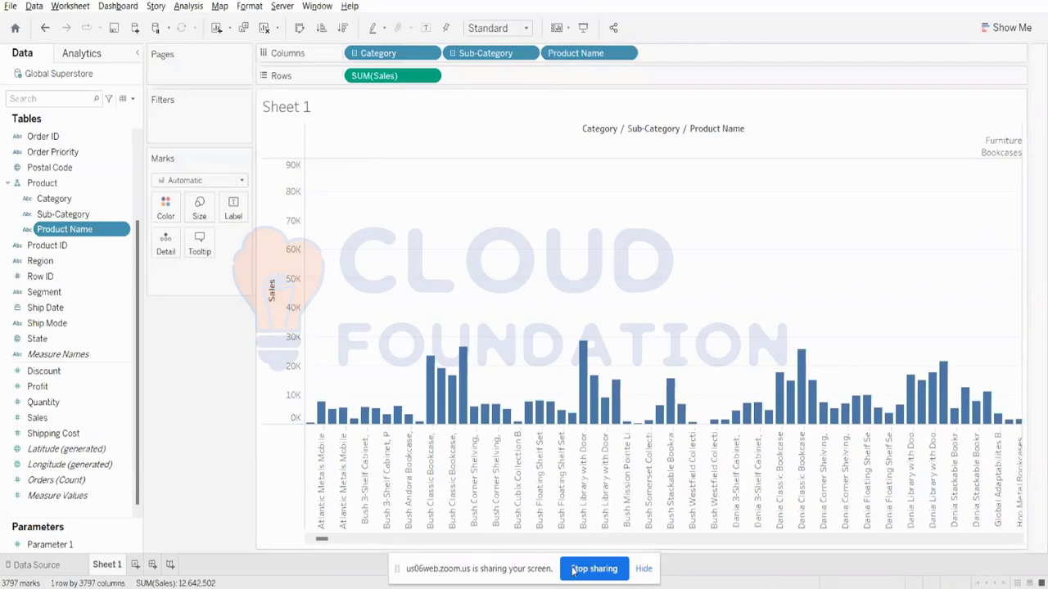
pyautogui.click(554, 541)
pyautogui.click(591, 540)
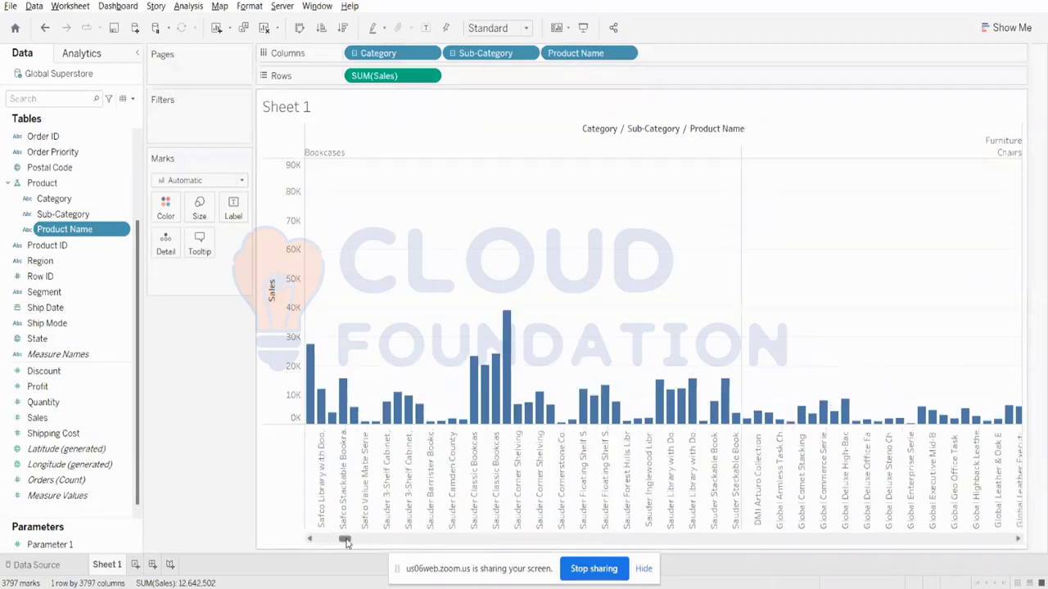
pyautogui.moveTo(346, 541); pyautogui.dragTo(319, 542)
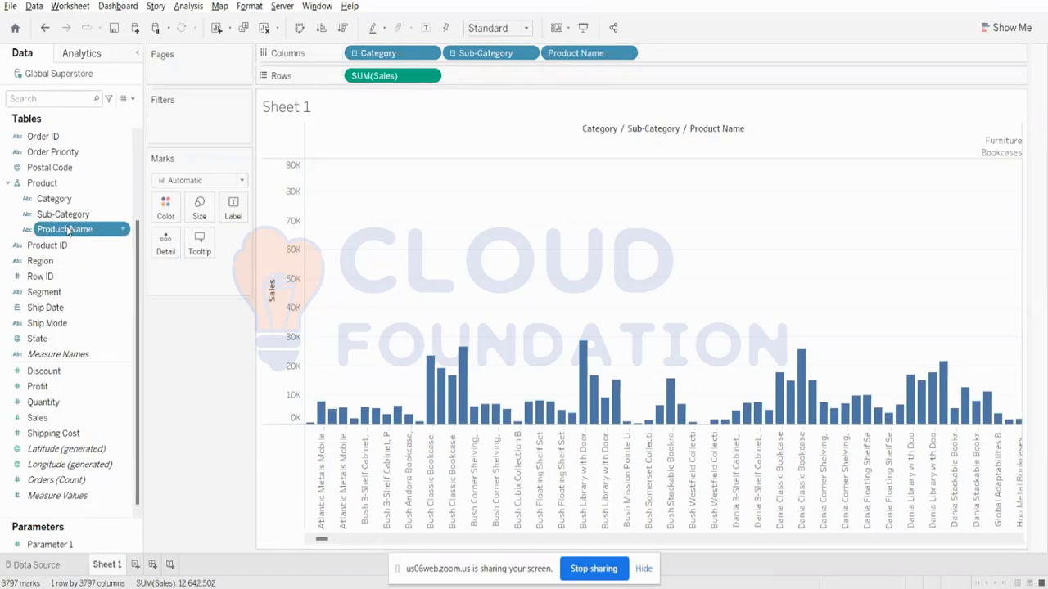
# - Move Product Name to the first level of the Product hierarchy and leave only Product Name on Columns
pyautogui.moveTo(68, 230); pyautogui.dragTo(66, 196)
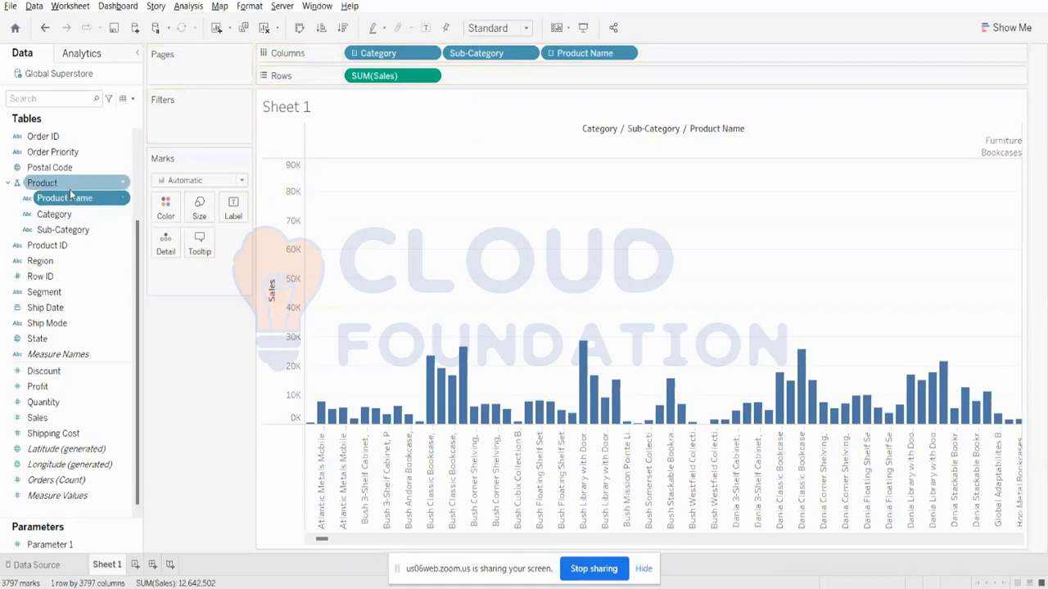
pyautogui.moveTo(356, 55); pyautogui.dragTo(426, 55)
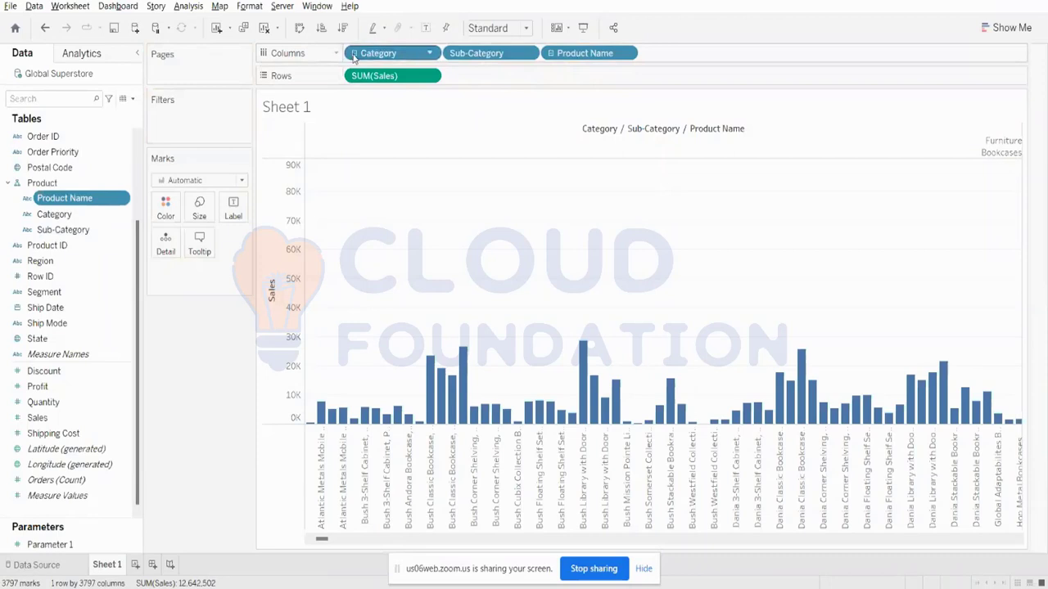
pyautogui.click(353, 54)
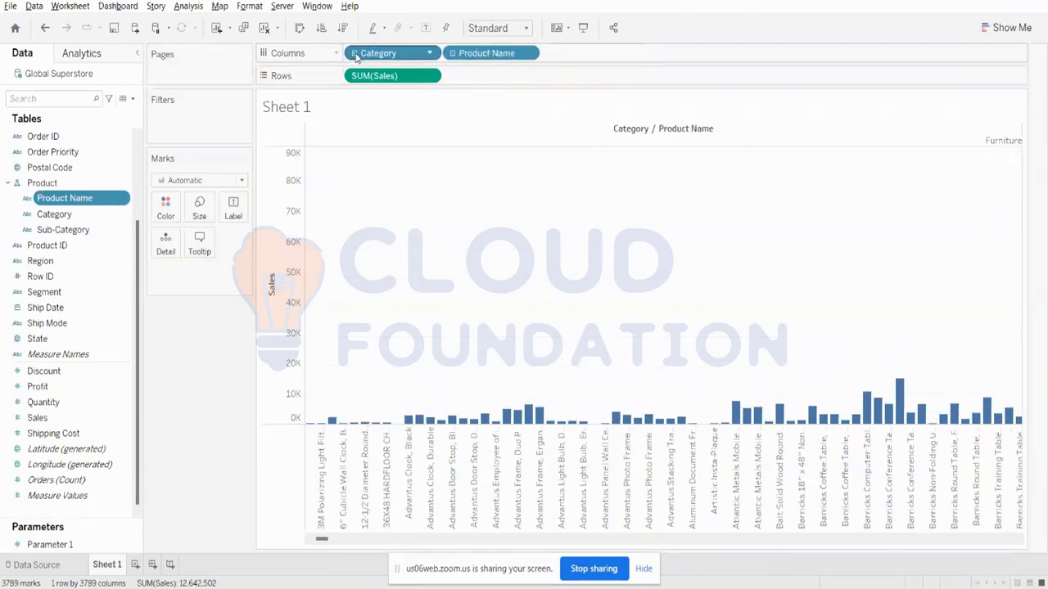
pyautogui.click(403, 57)
pyautogui.press('Delete')
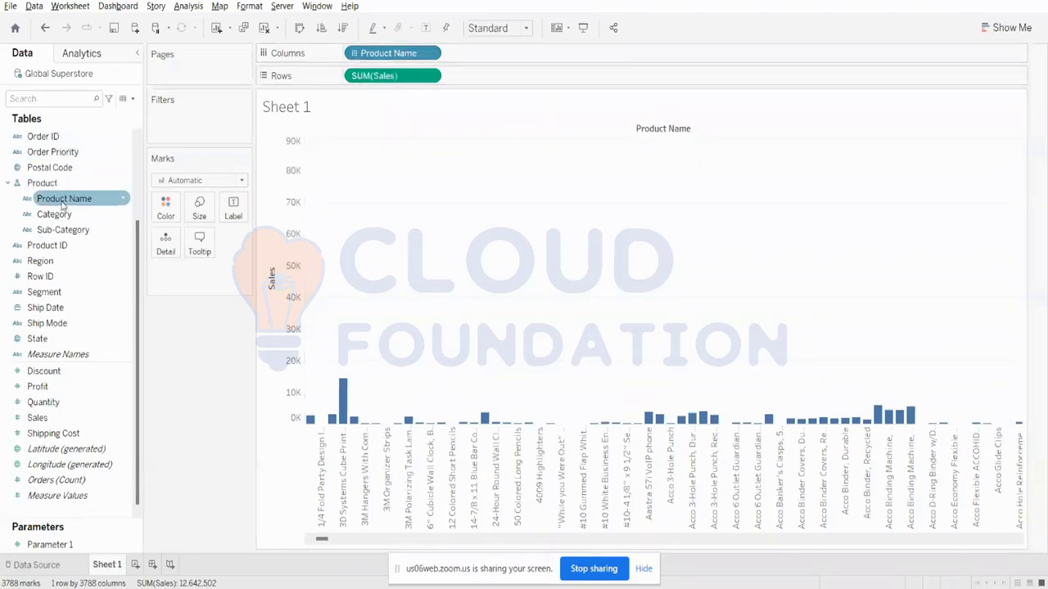
# - Drill Product Name down through Category to Sub-Category, and put Category in place of Product Name on Columns
pyautogui.click(355, 55)
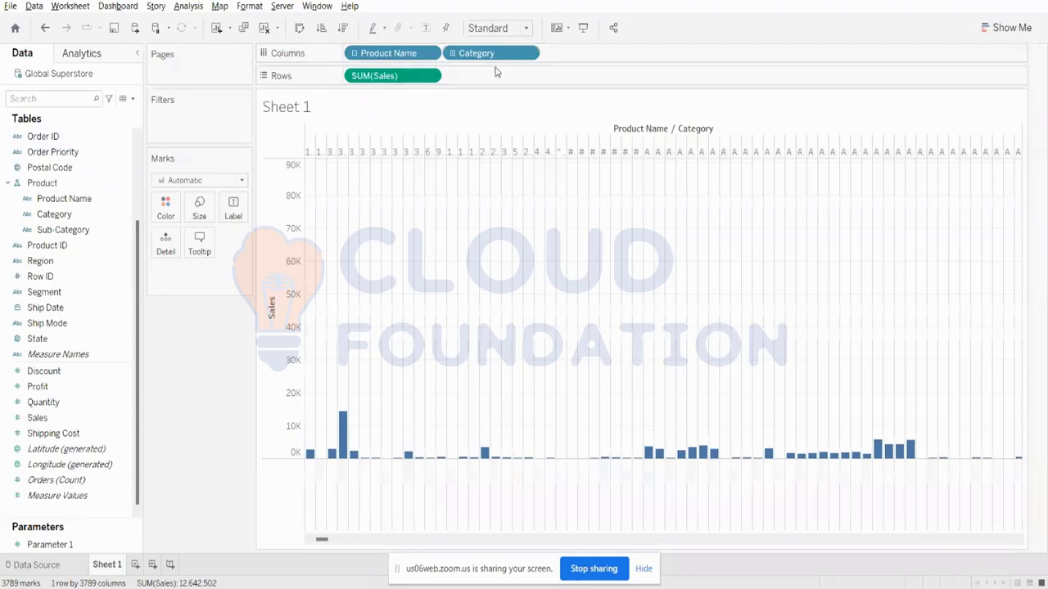
pyautogui.click(452, 54)
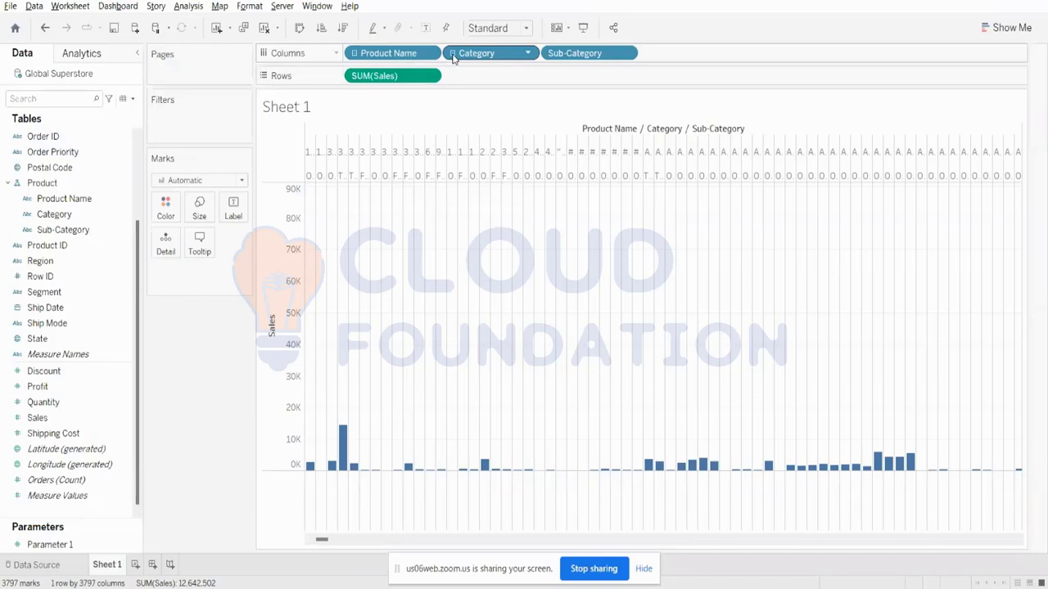
pyautogui.moveTo(455, 58); pyautogui.dragTo(399, 56)
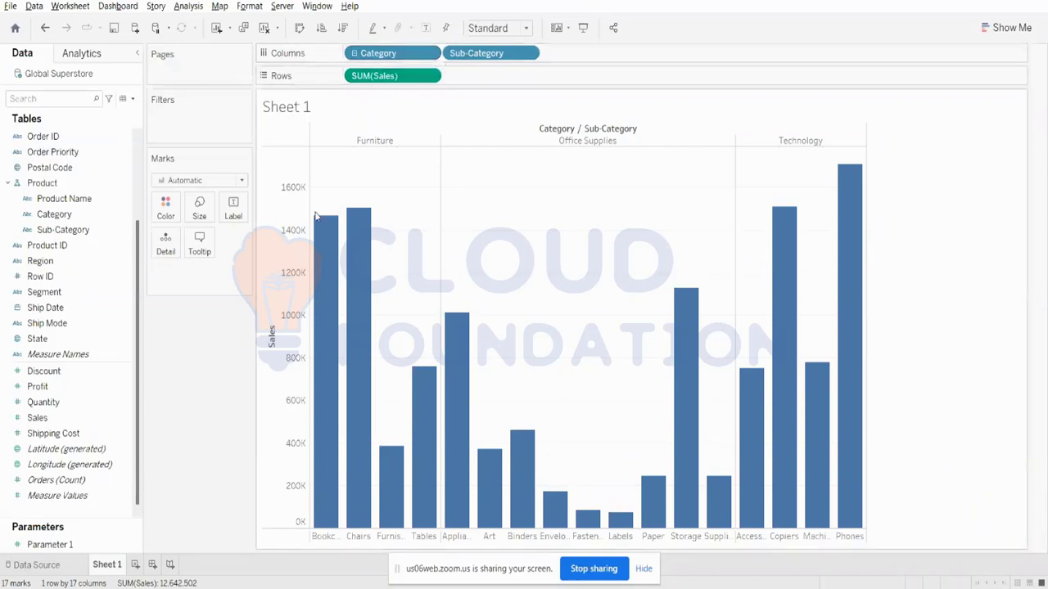
# - Clear all fields from Columns and Rows and remove the Product hierarchy from the data fields
pyautogui.moveTo(380, 53); pyautogui.dragTo(381, 18)
pyautogui.moveTo(360, 52); pyautogui.dragTo(345, 32)
pyautogui.moveTo(363, 76); pyautogui.dragTo(395, 17)
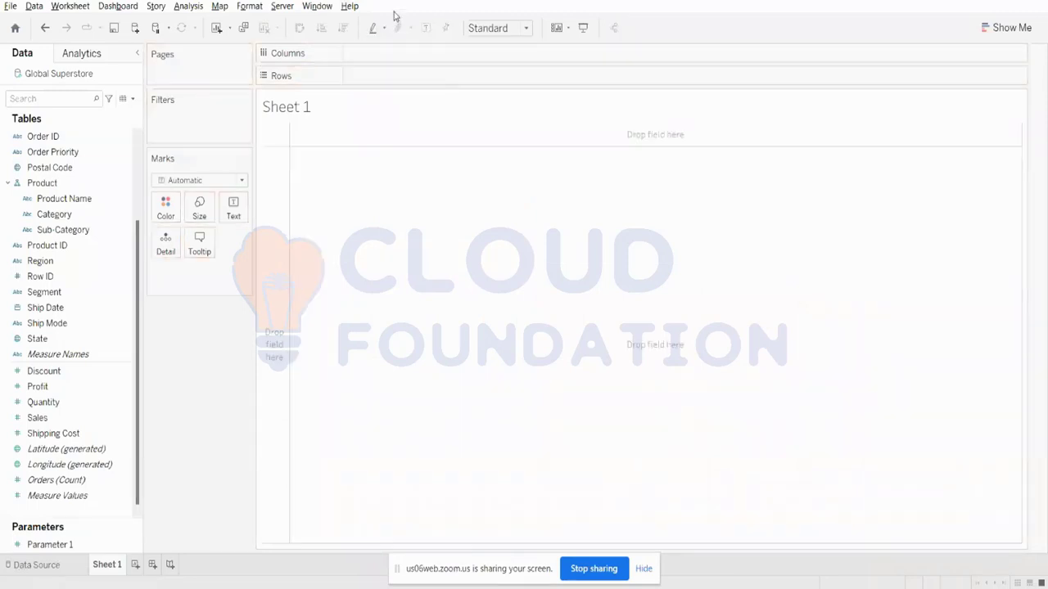
pyautogui.rightClick(51, 184)
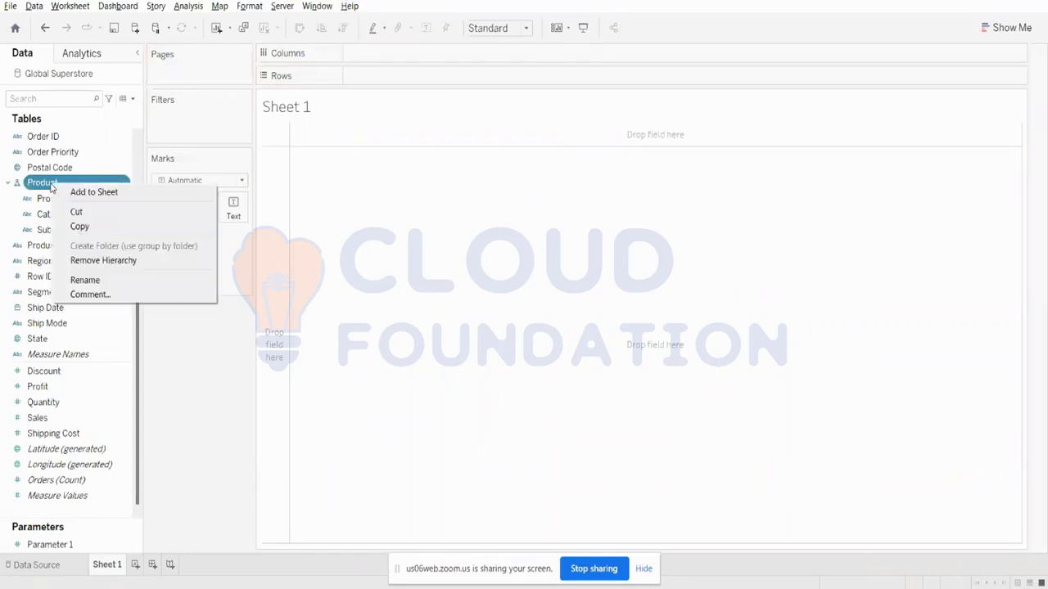
pyautogui.click(91, 261)
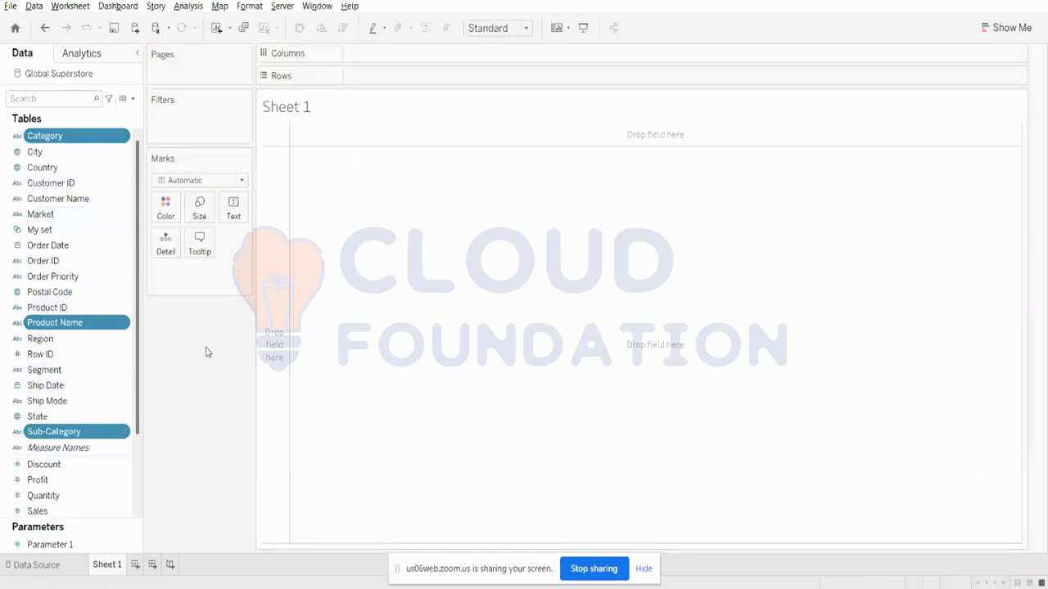
# - Place Order Date on Columns at the year level
pyautogui.click(37, 214)
pyautogui.click(44, 137)
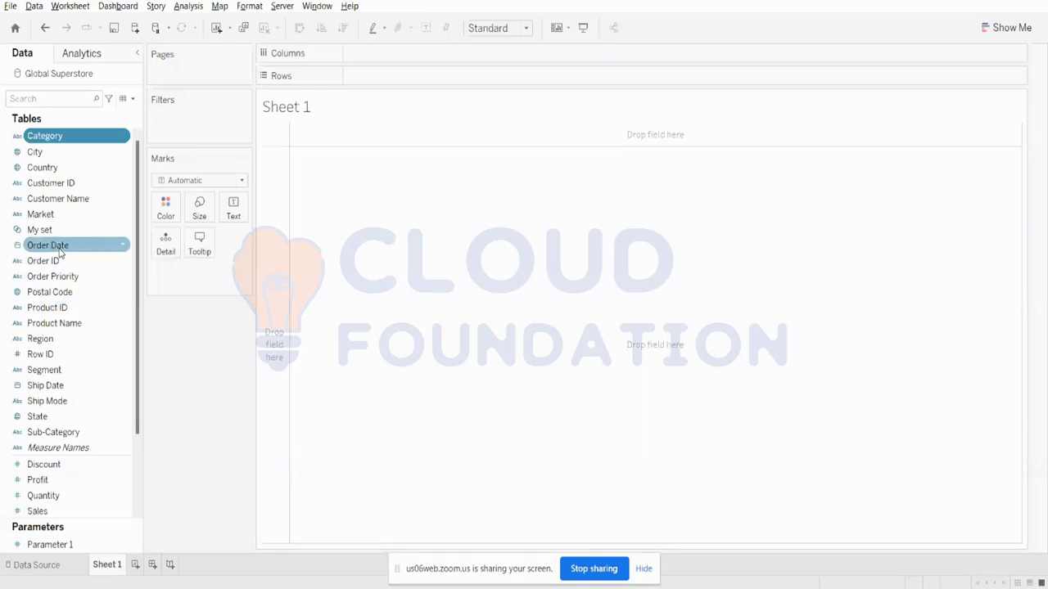
pyautogui.moveTo(59, 250); pyautogui.dragTo(458, 61)
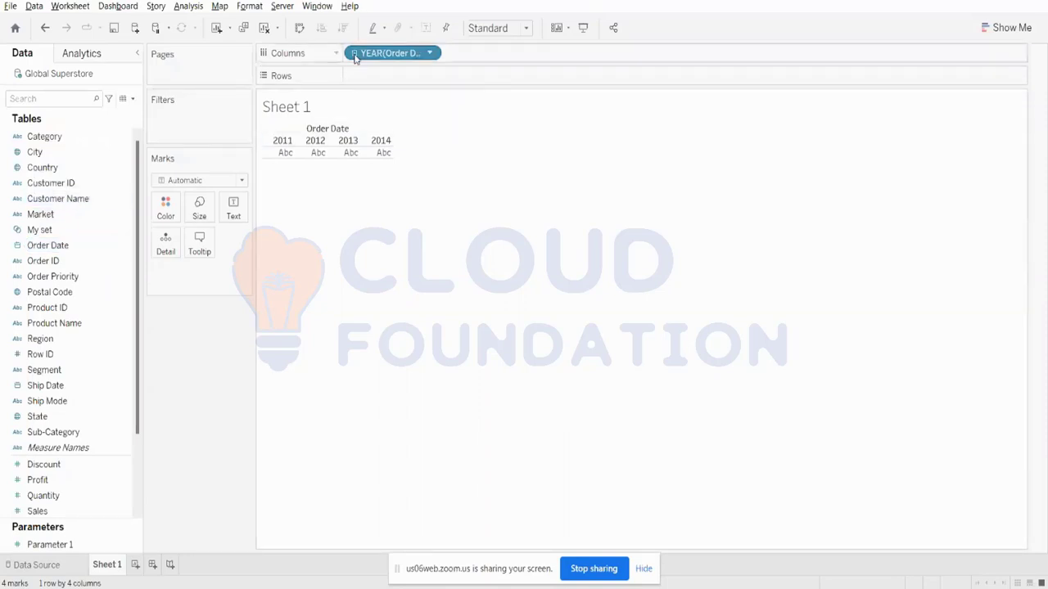
# - Drill Order Date on Columns down through quarter and month to day, and collapse it back to the year level
pyautogui.click(355, 54)
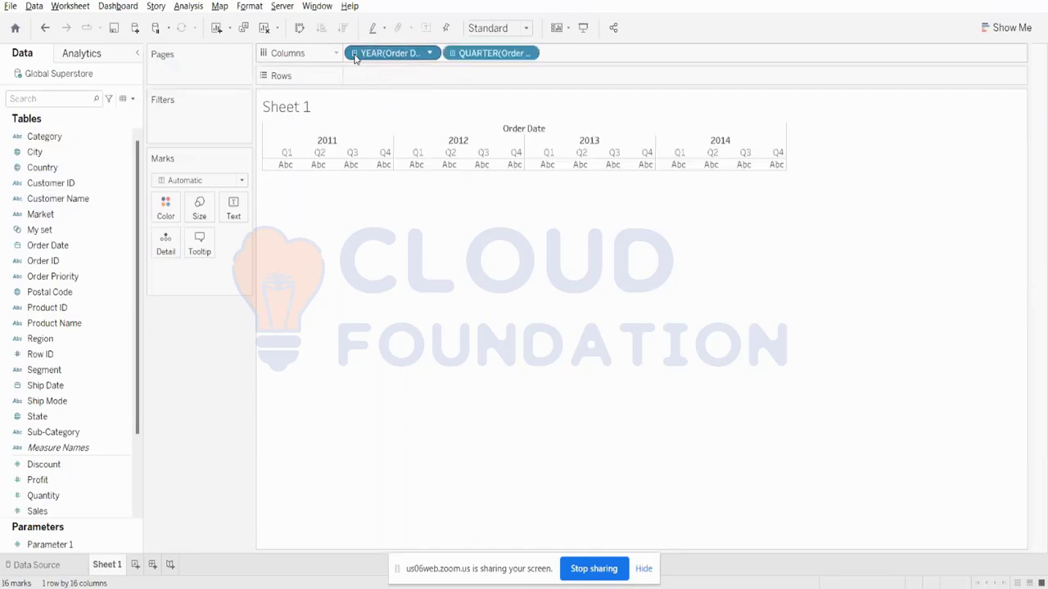
pyautogui.click(451, 53)
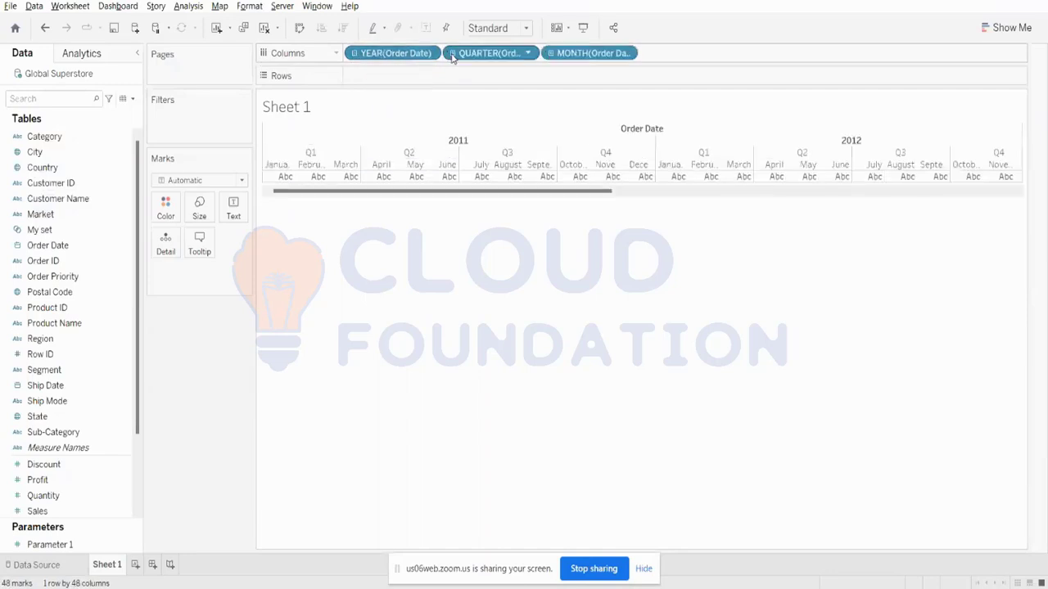
pyautogui.click(551, 54)
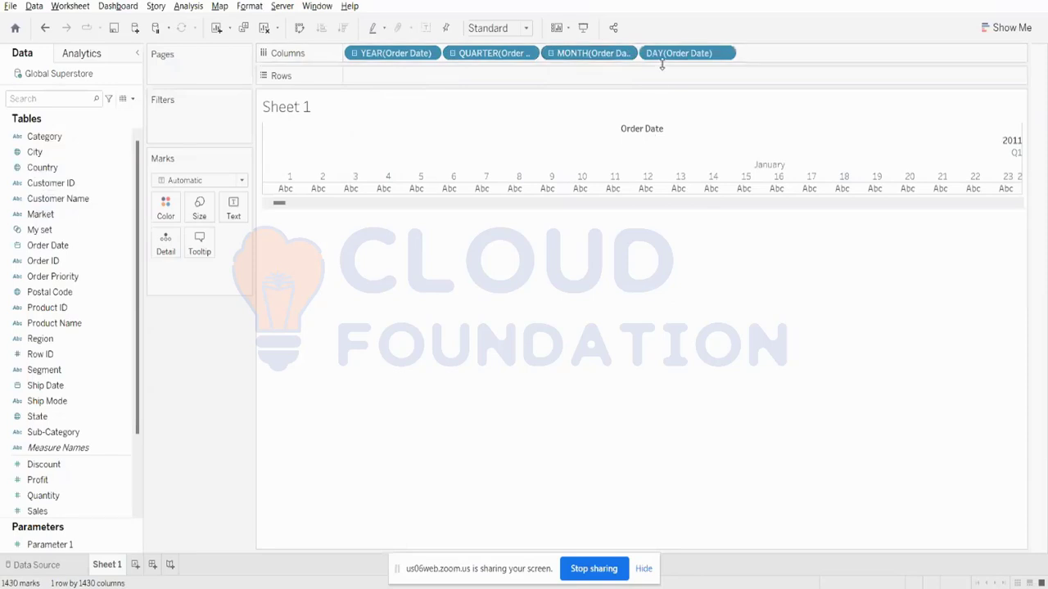
pyautogui.click(549, 54)
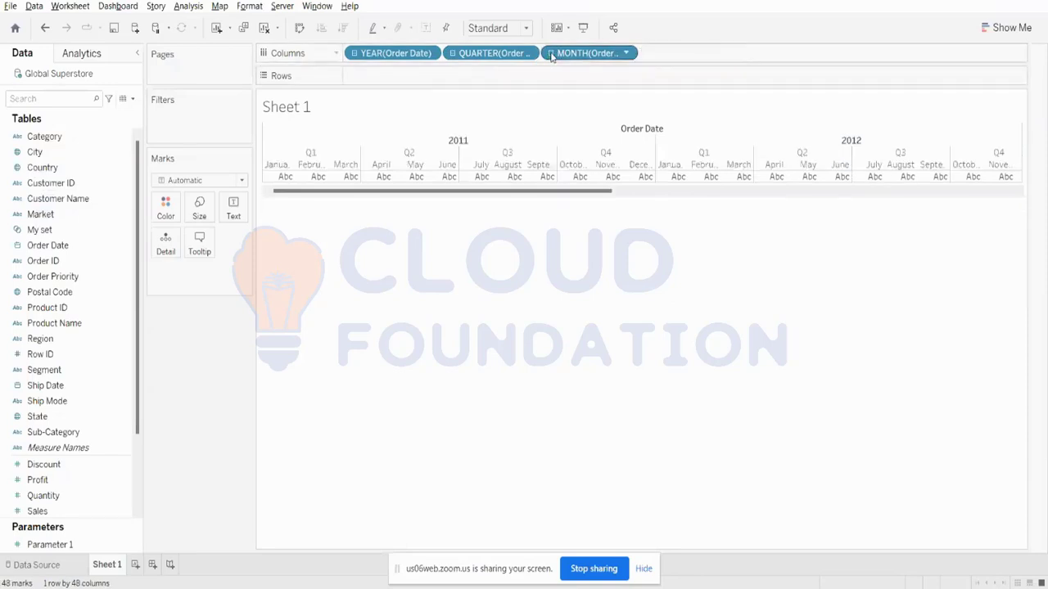
pyautogui.click(450, 54)
pyautogui.click(353, 54)
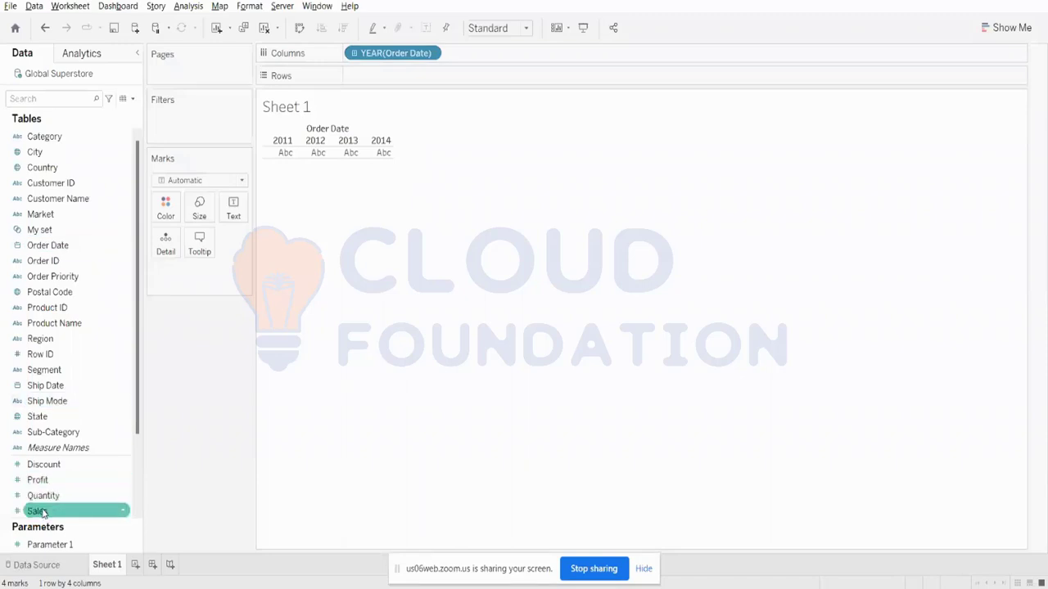
# - Add Sales to Rows as a sum and drill Order Date on Columns down through quarter and month to day
pyautogui.moveTo(37, 510); pyautogui.dragTo(376, 75)
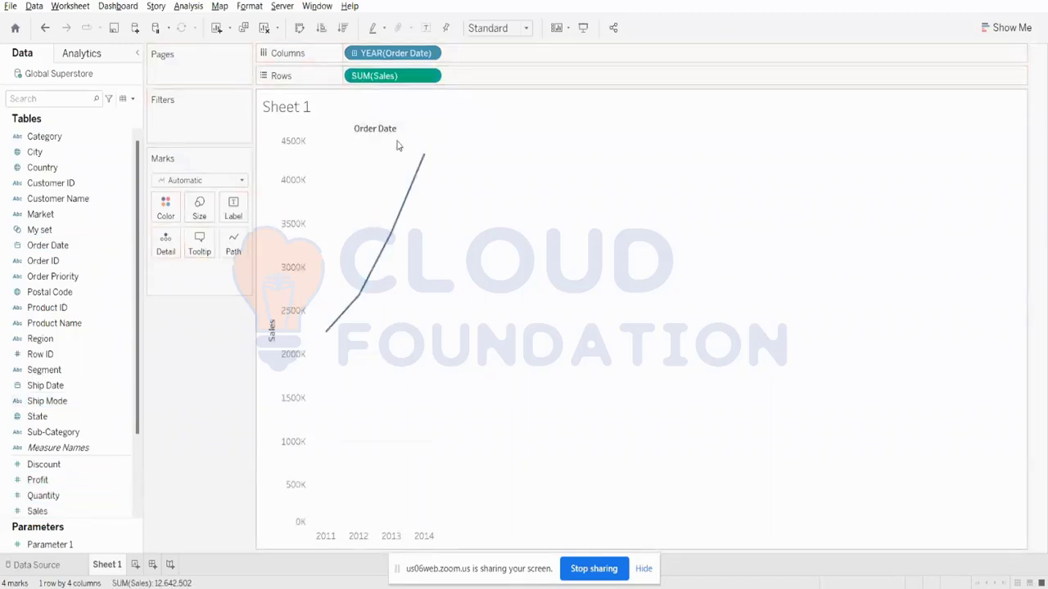
pyautogui.click(356, 53)
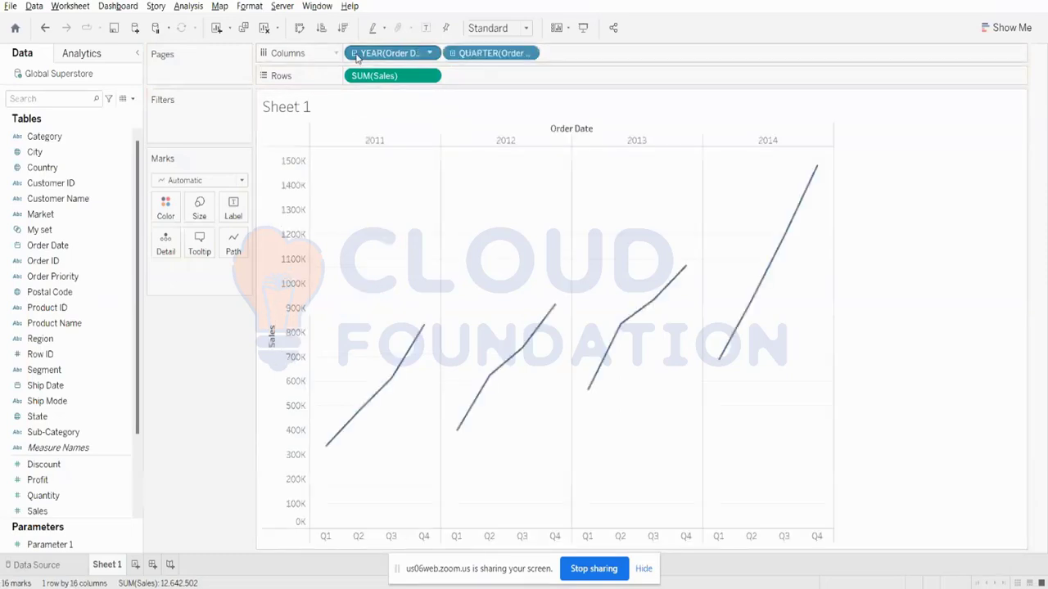
pyautogui.click(452, 55)
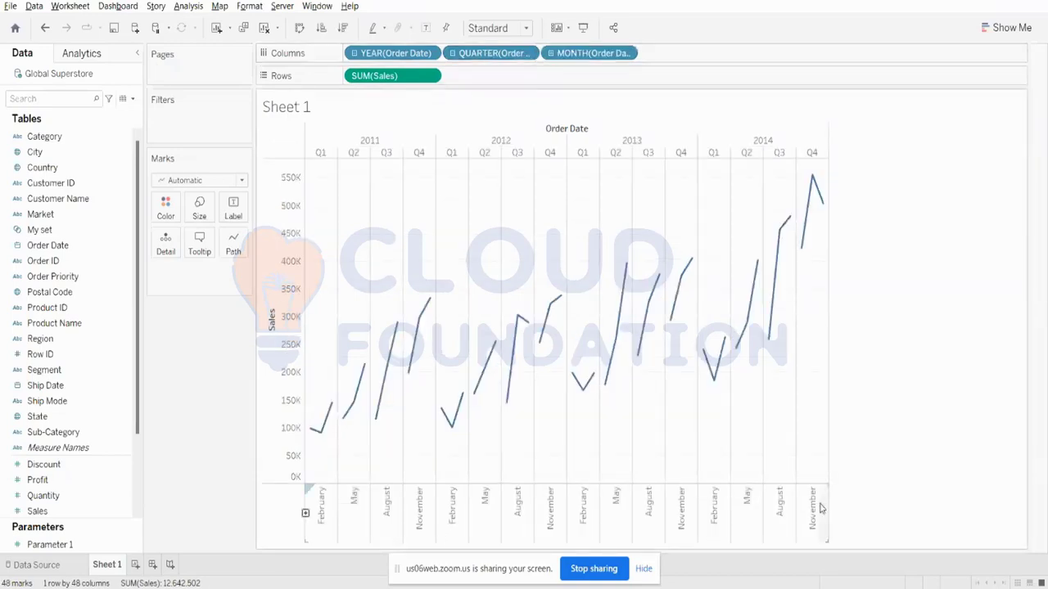
pyautogui.click(551, 54)
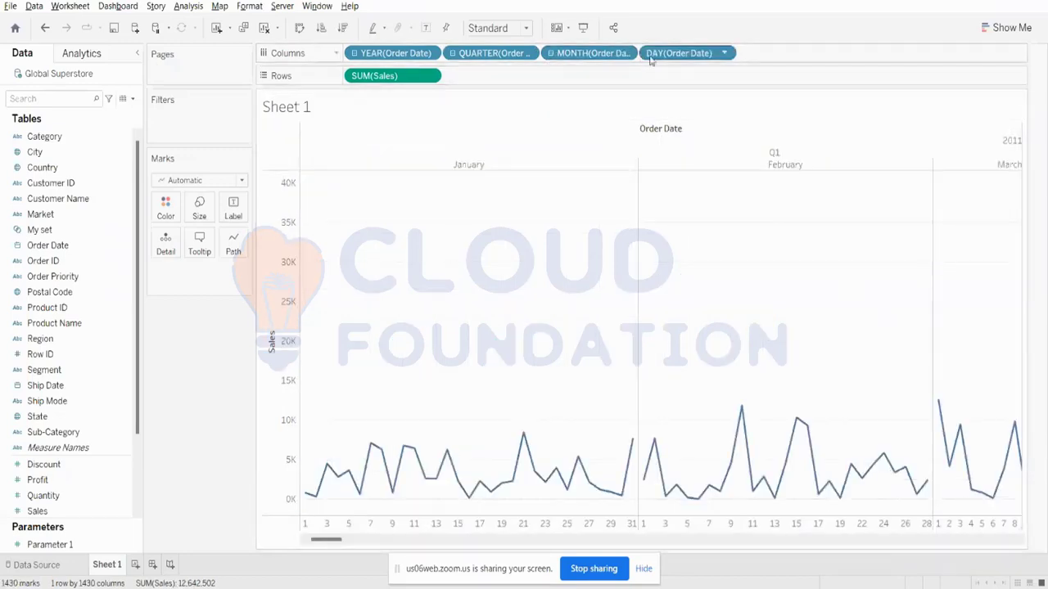
# - Collapse the Order Date hierarchy on Columns from day back up to the year level
pyautogui.click(550, 53)
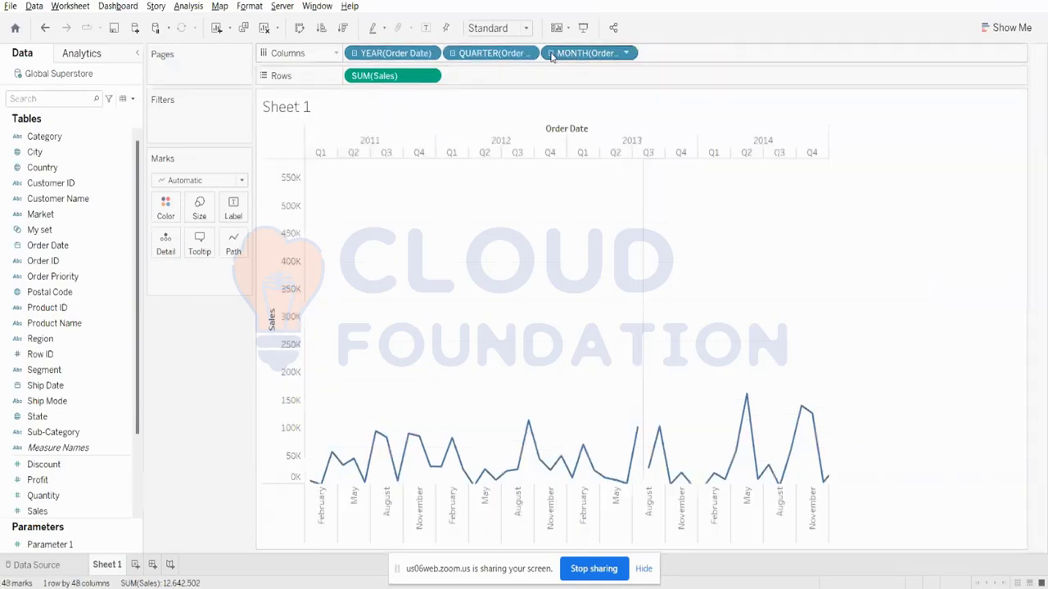
pyautogui.click(453, 54)
pyautogui.click(354, 53)
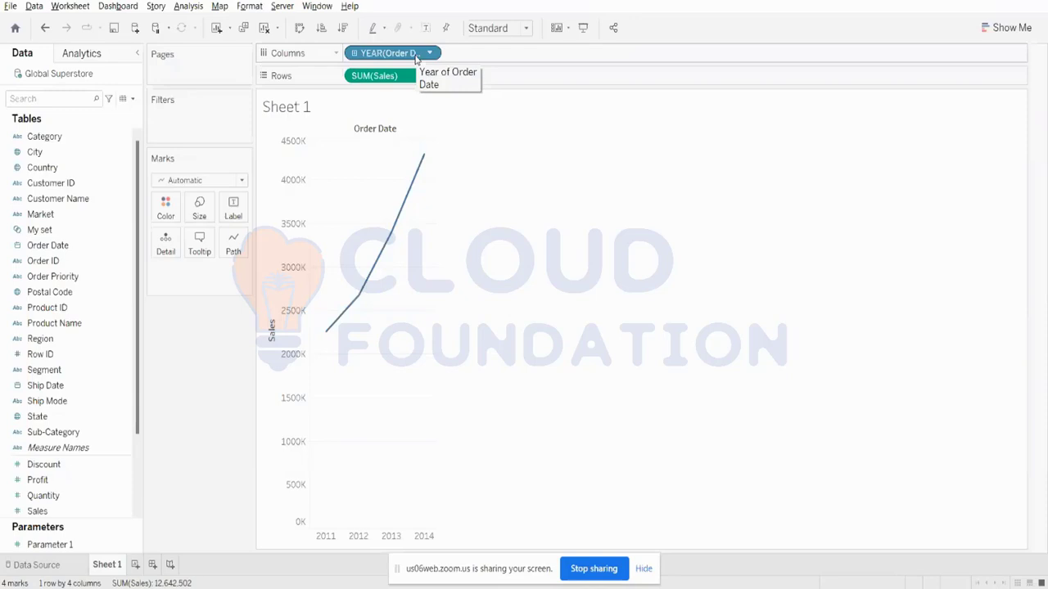
# - Expand Order Date to quarters and collapse it to years repeatedly to compare the sales lines at both levels
pyautogui.click(352, 53)
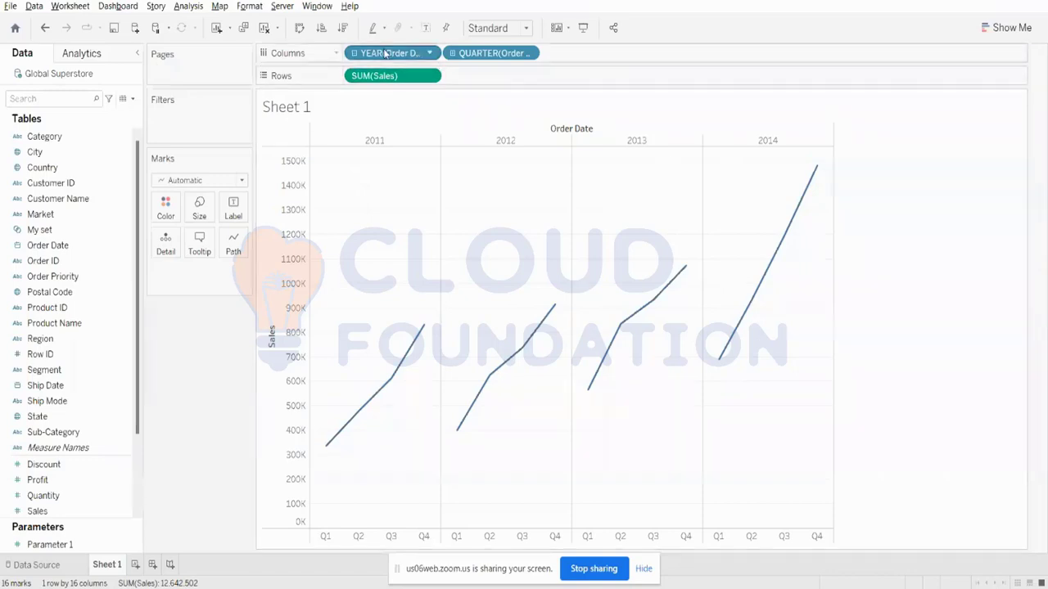
pyautogui.click(354, 54)
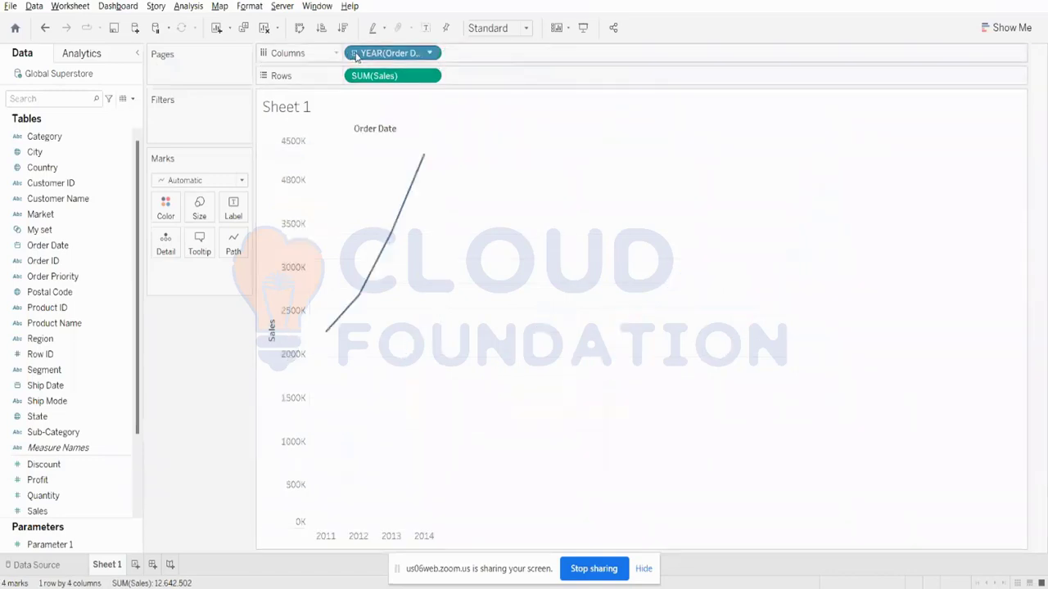
pyautogui.click(354, 54)
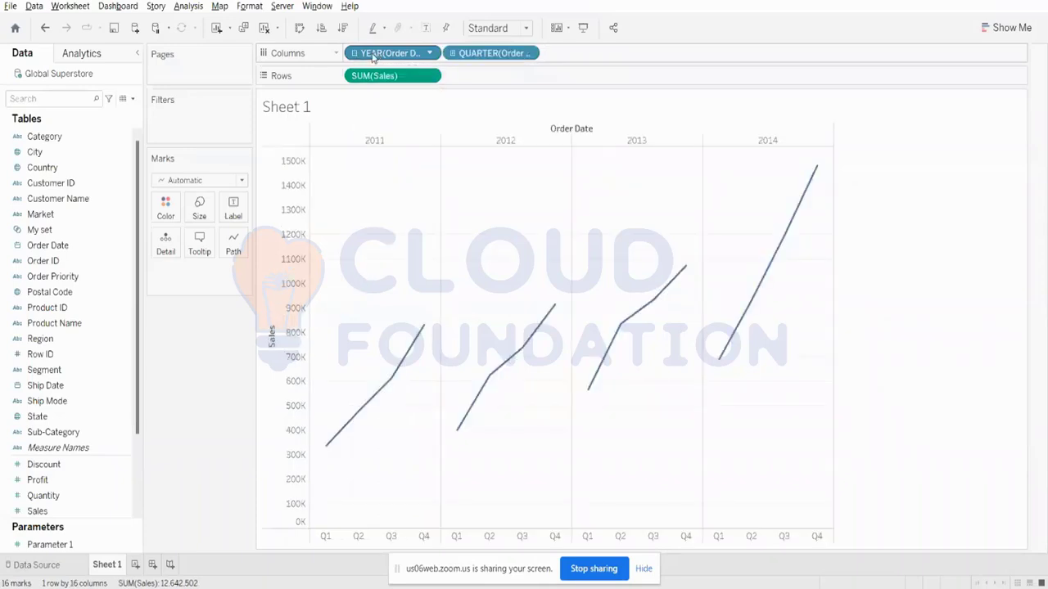
pyautogui.rightClick(372, 55)
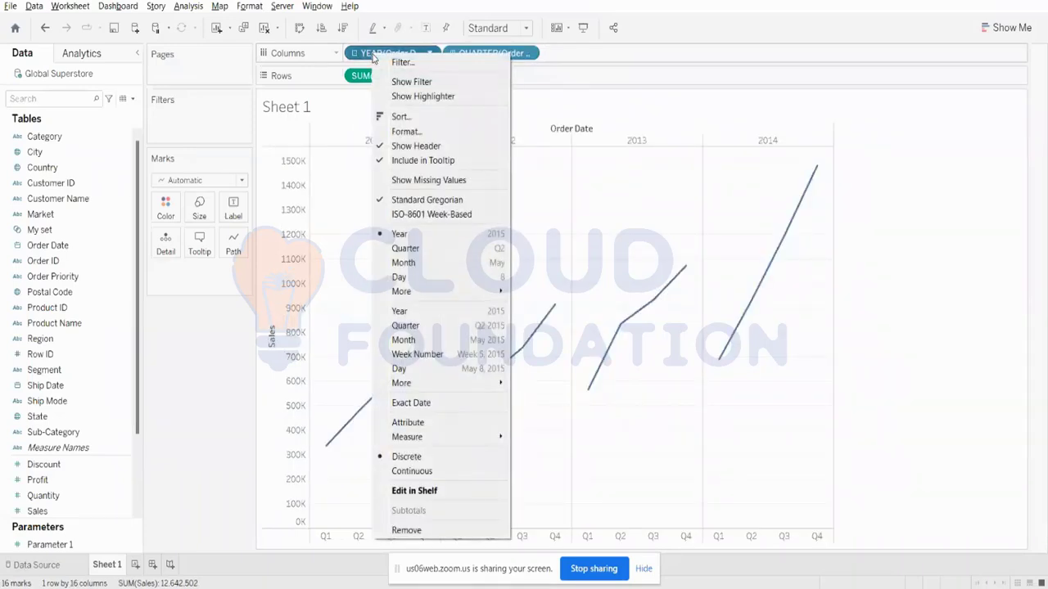
pyautogui.click(355, 54)
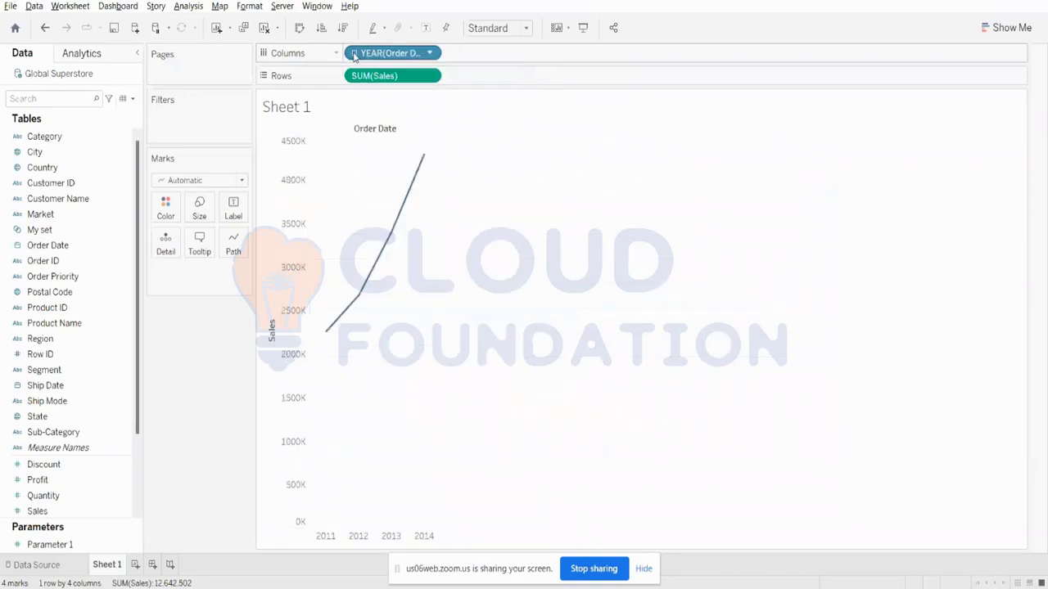
# - Convert the year-level Order Date on Columns from discrete to continuous
pyautogui.rightClick(372, 54)
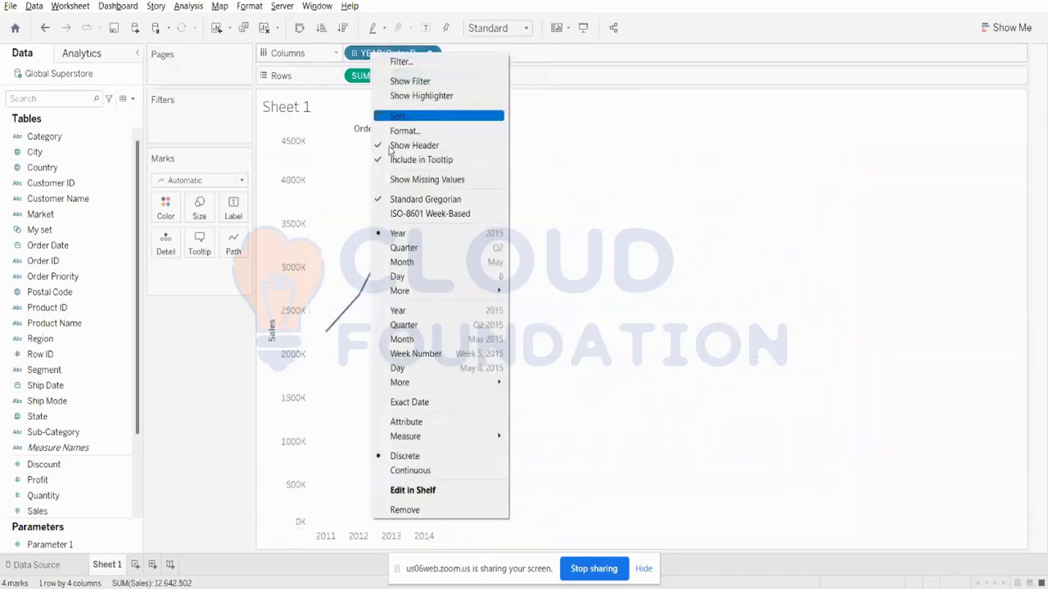
pyautogui.click(410, 470)
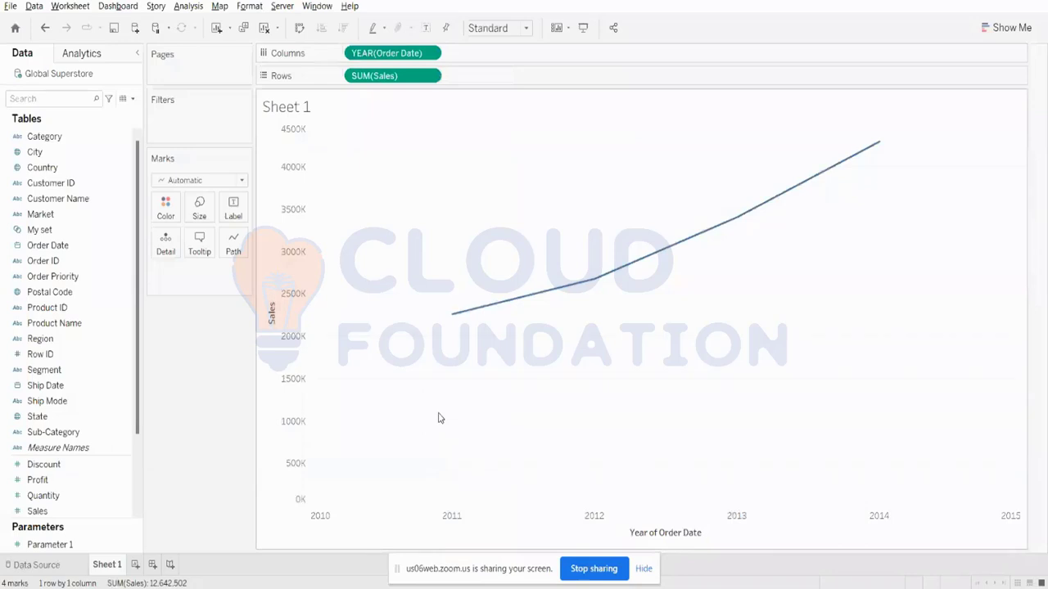
pyautogui.moveTo(525, 300)
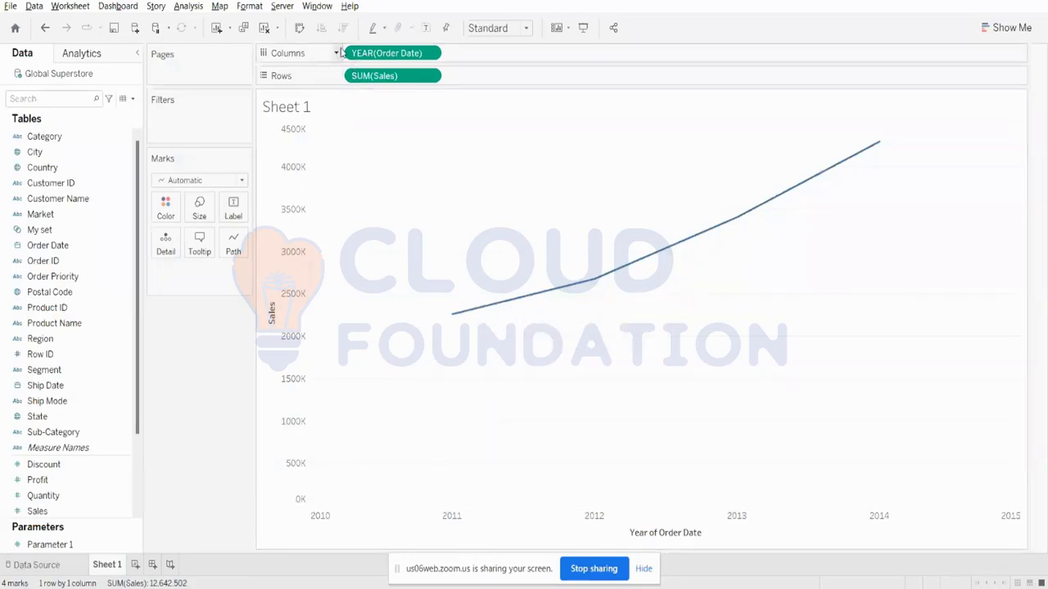
# - Set the continuous Order Date to the month-and-year level (May 2015 format) and drill it down to day
pyautogui.rightClick(392, 57)
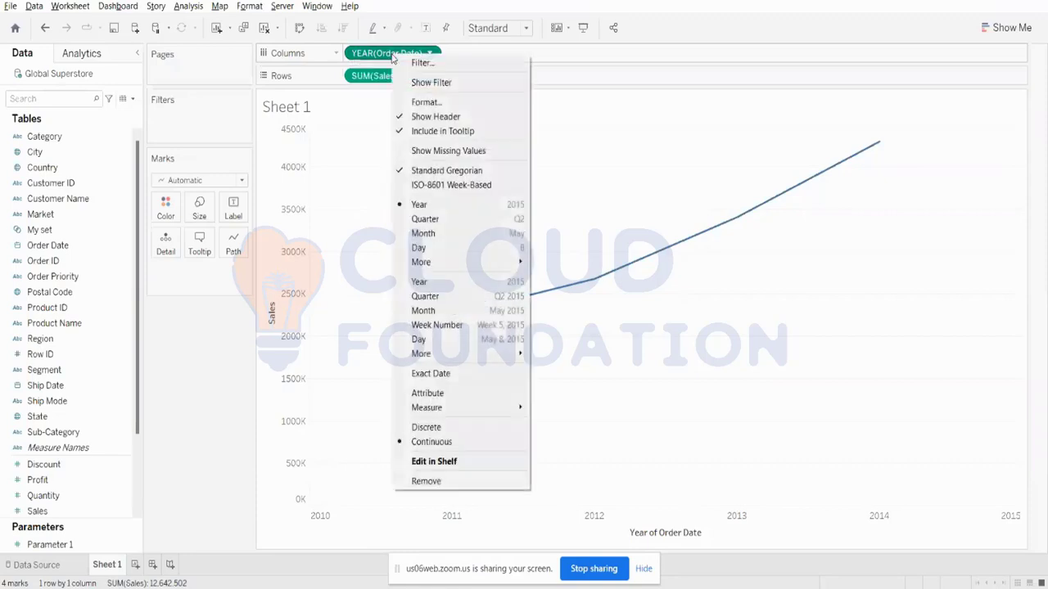
pyautogui.click(438, 312)
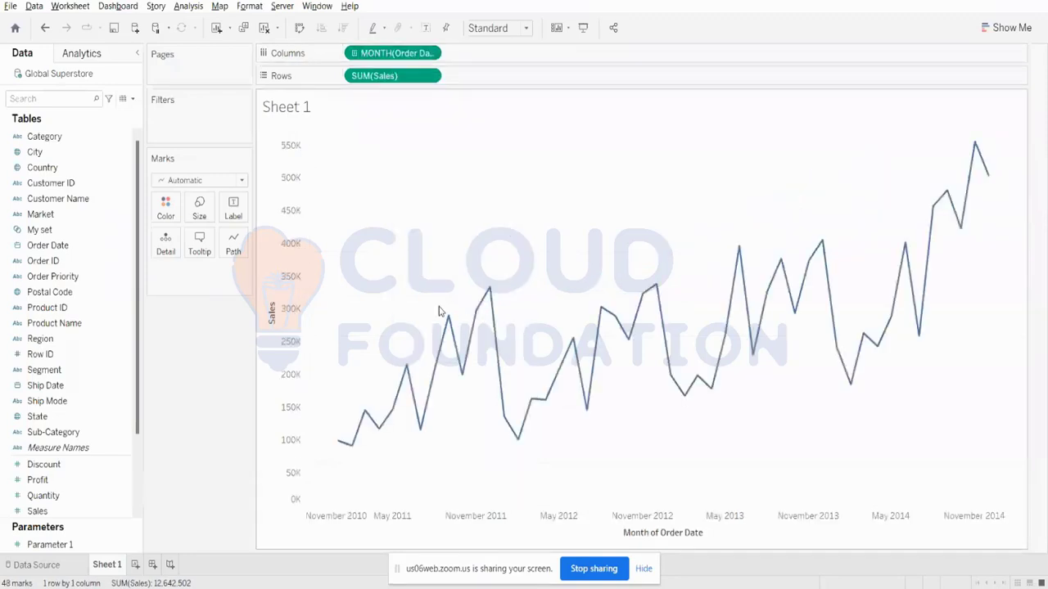
pyautogui.click(354, 54)
pyautogui.click(354, 54)
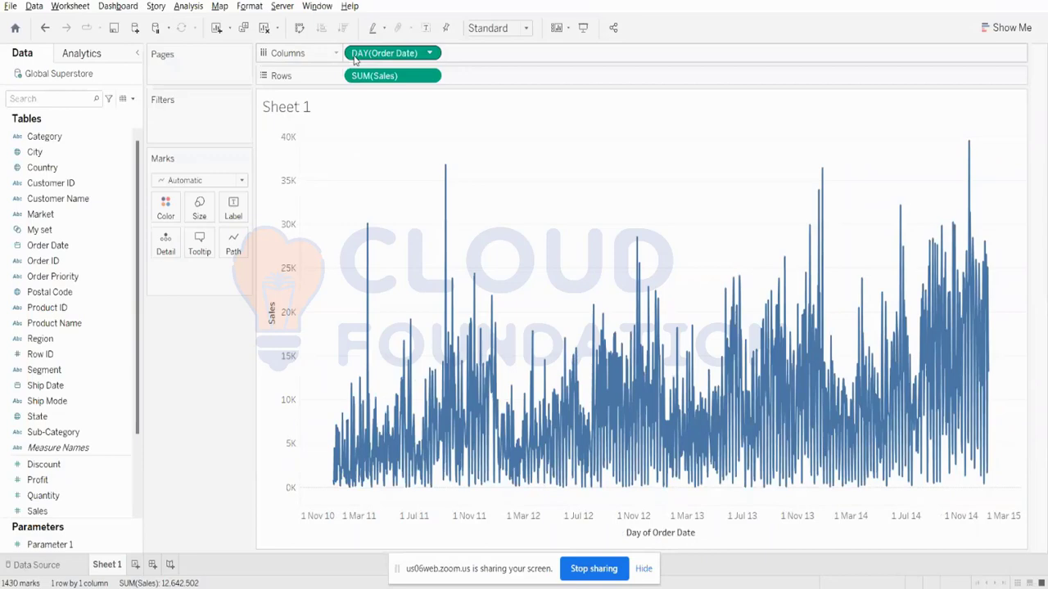
# - Remove the day-level Order Date from Columns and place Order Date there again as discrete years
pyautogui.click(429, 53)
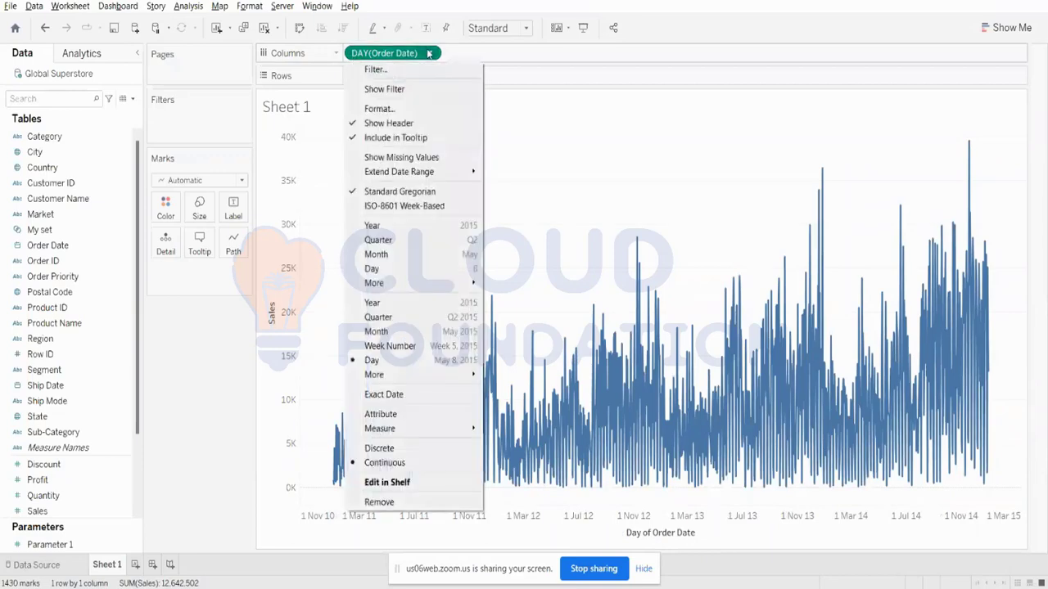
pyautogui.click(520, 146)
pyautogui.moveTo(385, 53); pyautogui.dragTo(337, 227)
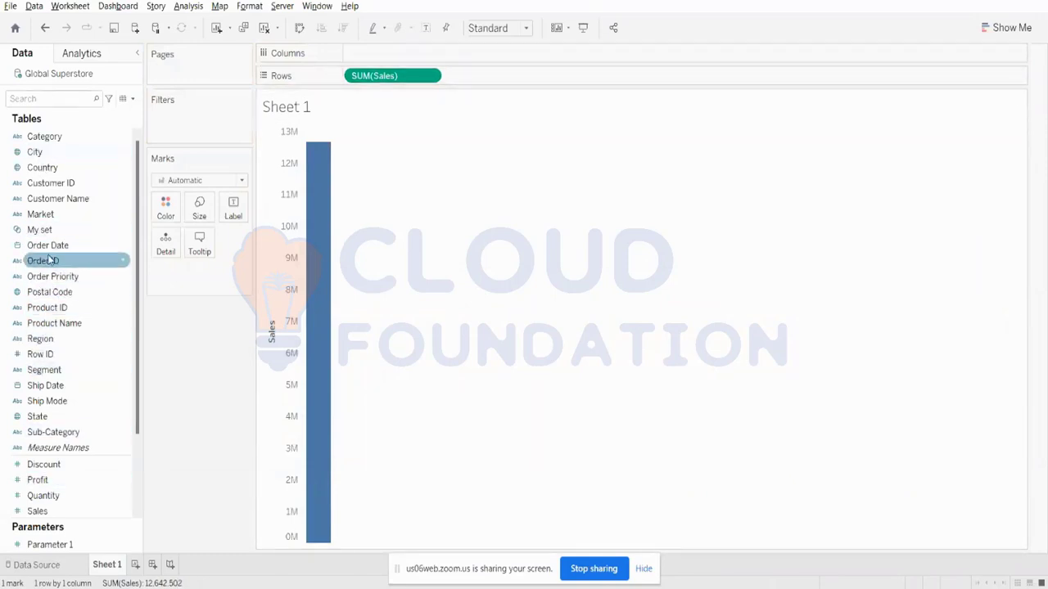
pyautogui.moveTo(39, 245); pyautogui.dragTo(446, 59)
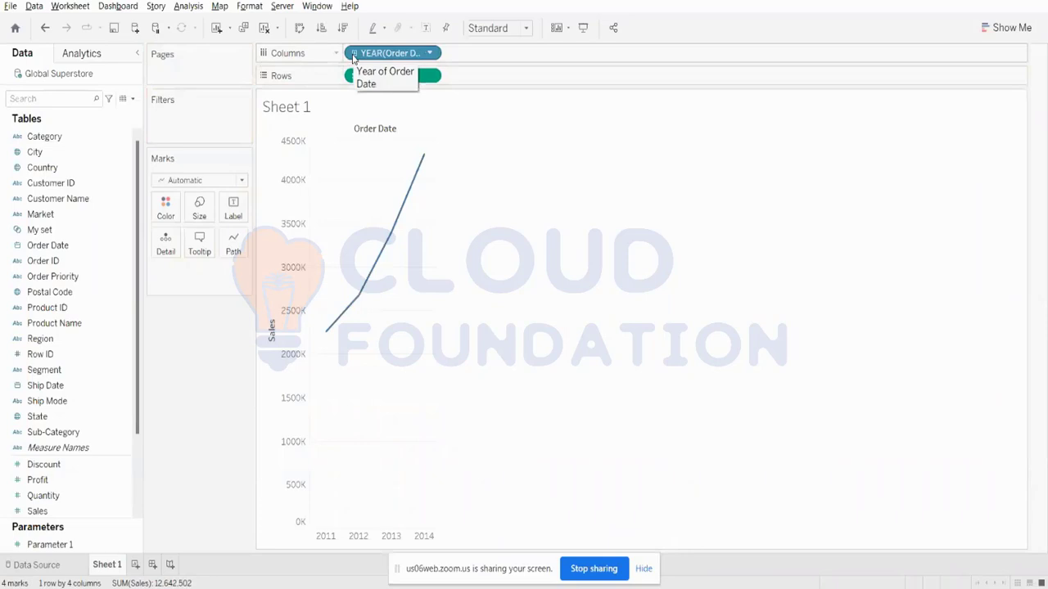
# - Drill the discrete Order Date down through quarter to month, and roll it back up to the year level
pyautogui.click(354, 53)
pyautogui.click(452, 53)
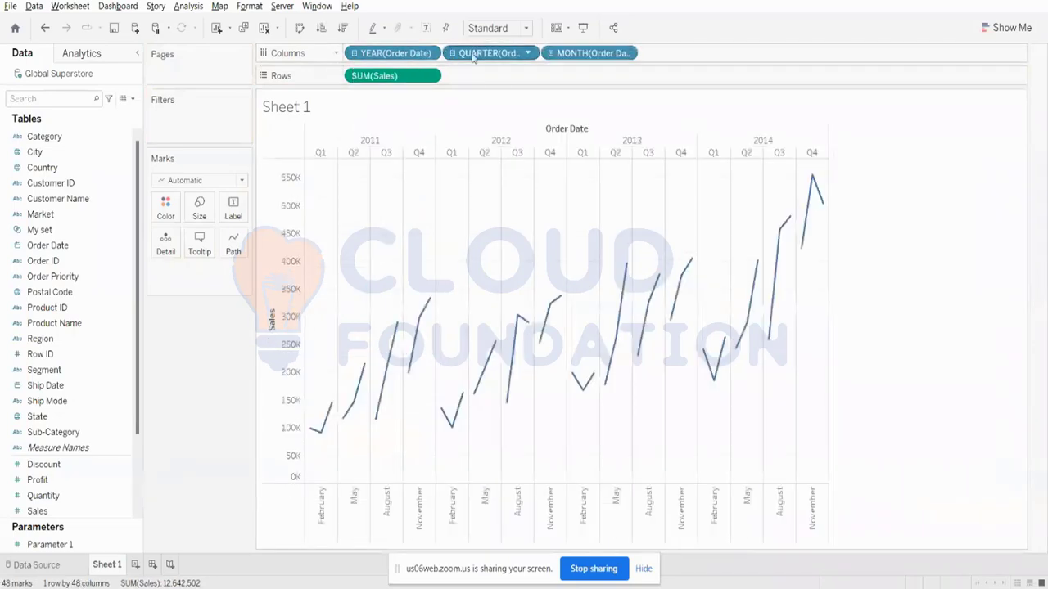
pyautogui.click(449, 53)
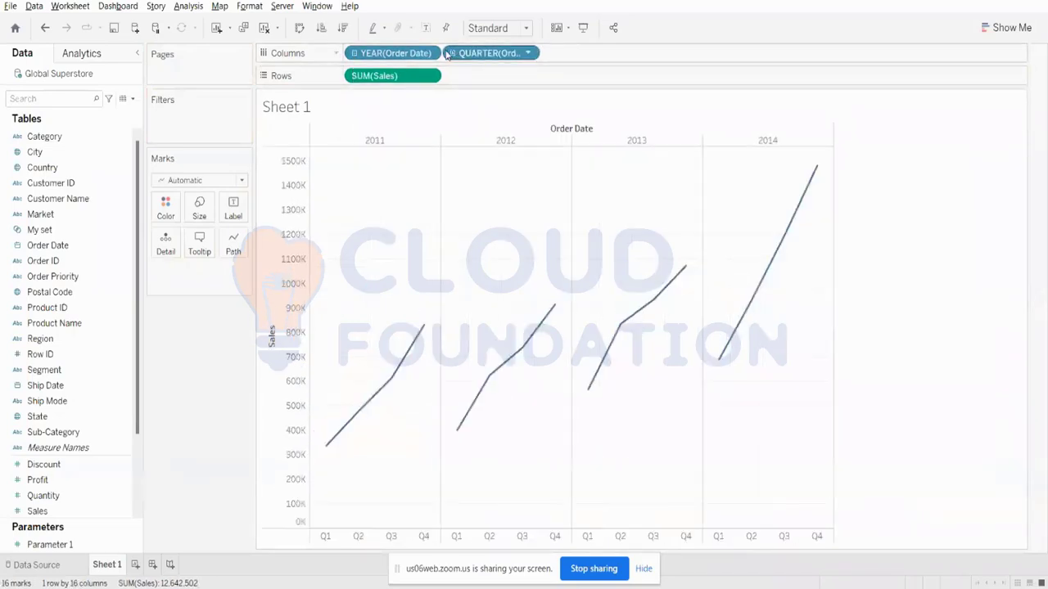
pyautogui.click(355, 53)
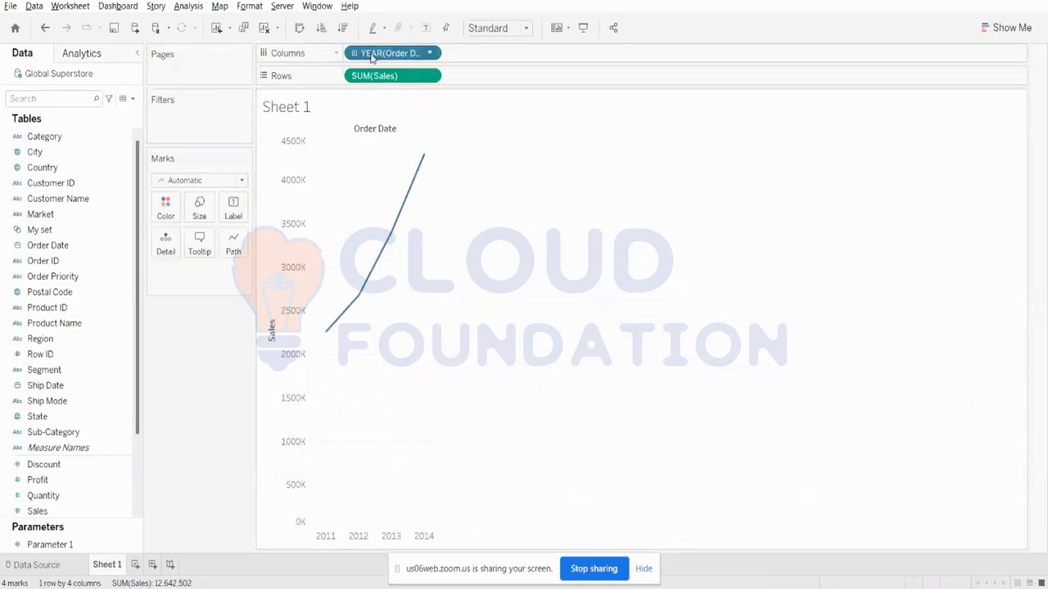
# - Make the year of Order Date on Columns continuous so Sales is plotted along a single time axis
pyautogui.rightClick(370, 54)
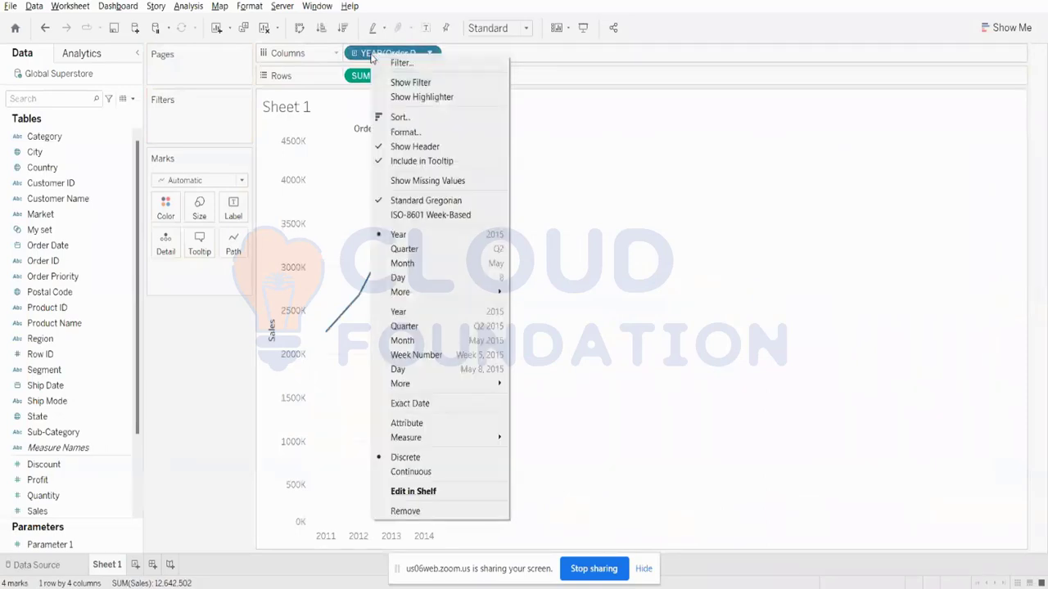
pyautogui.click(409, 472)
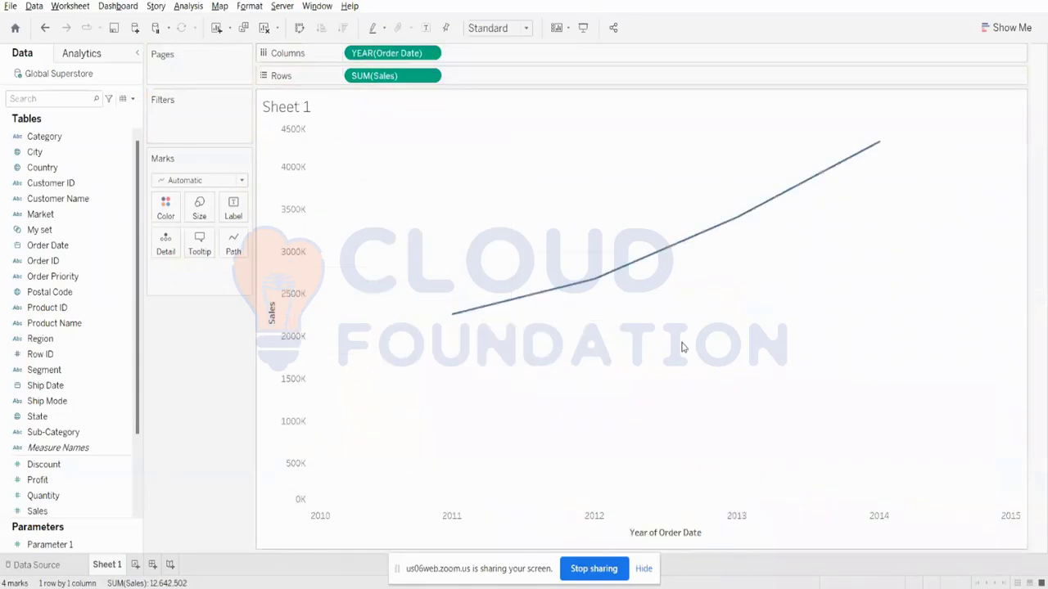
pyautogui.moveTo(767, 213)
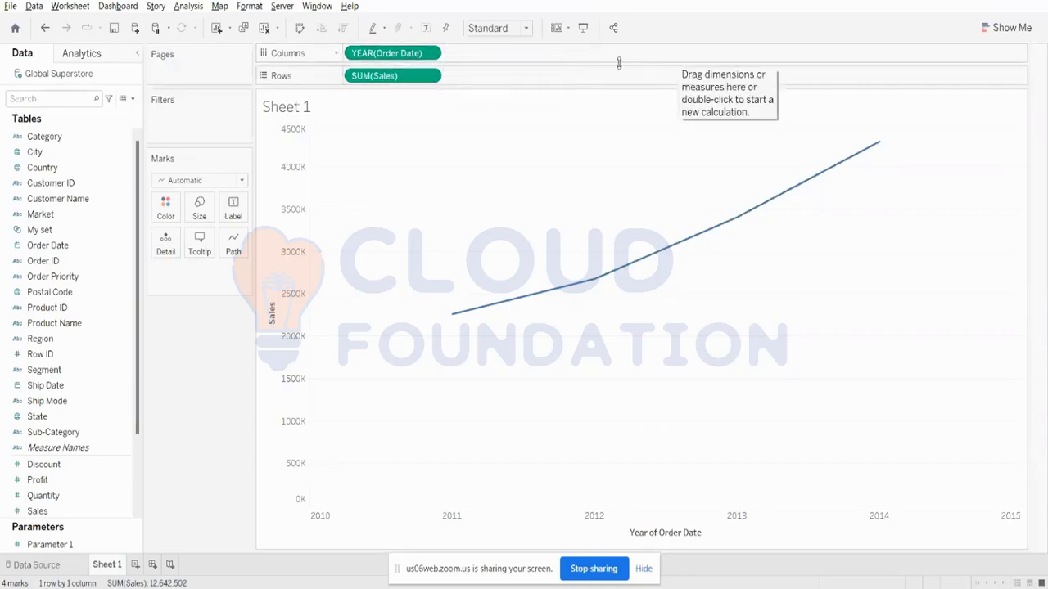
# - Change the continuous Order Date on Columns through the date-part levels Quarter (Q2), Month (May) and Day (8)
pyautogui.click(432, 52)
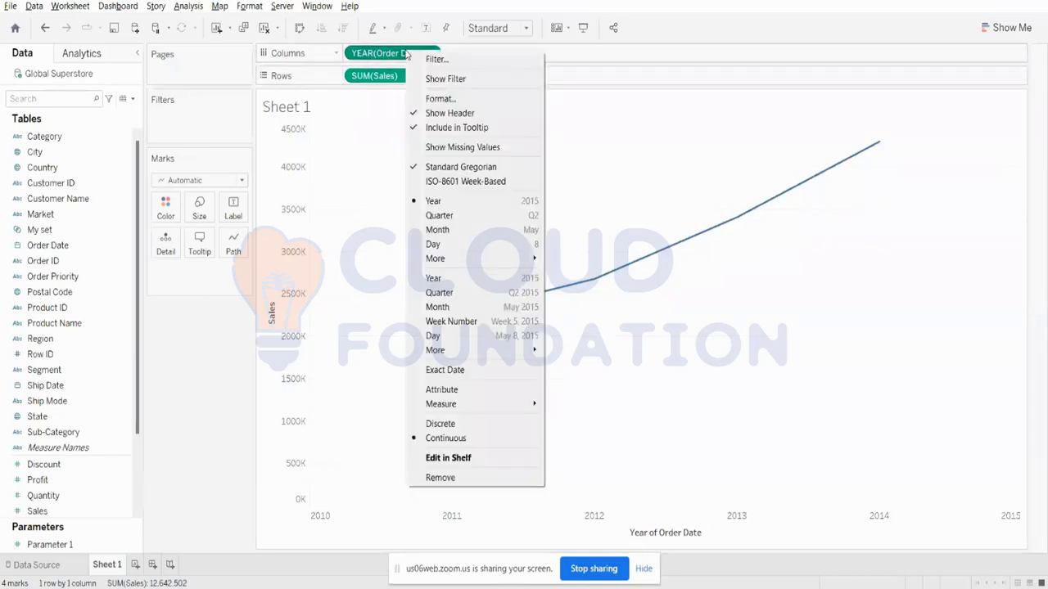
pyautogui.click(445, 218)
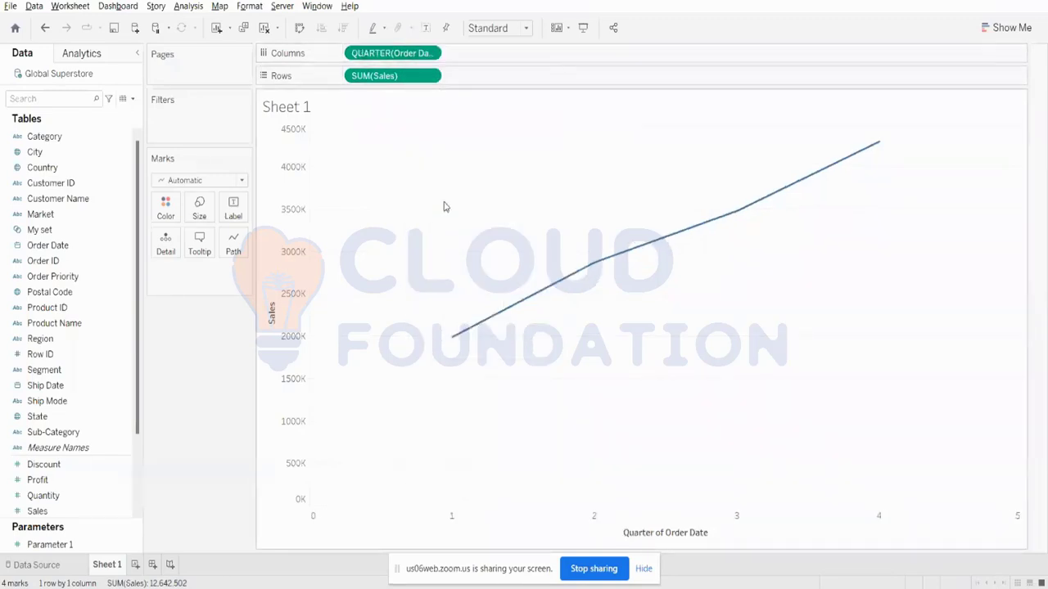
pyautogui.click(407, 56)
pyautogui.click(463, 237)
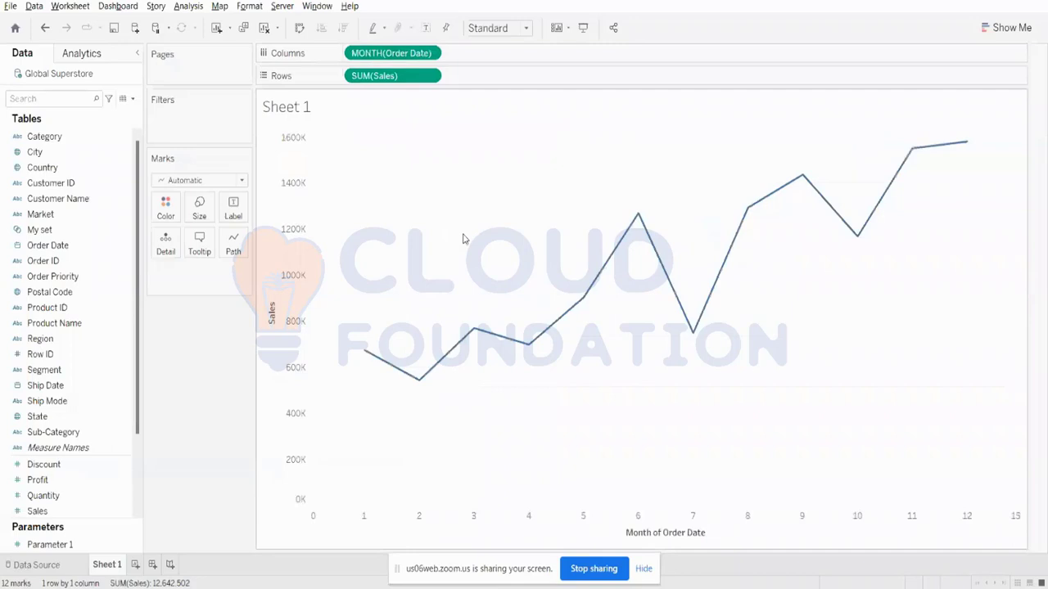
pyautogui.click(407, 54)
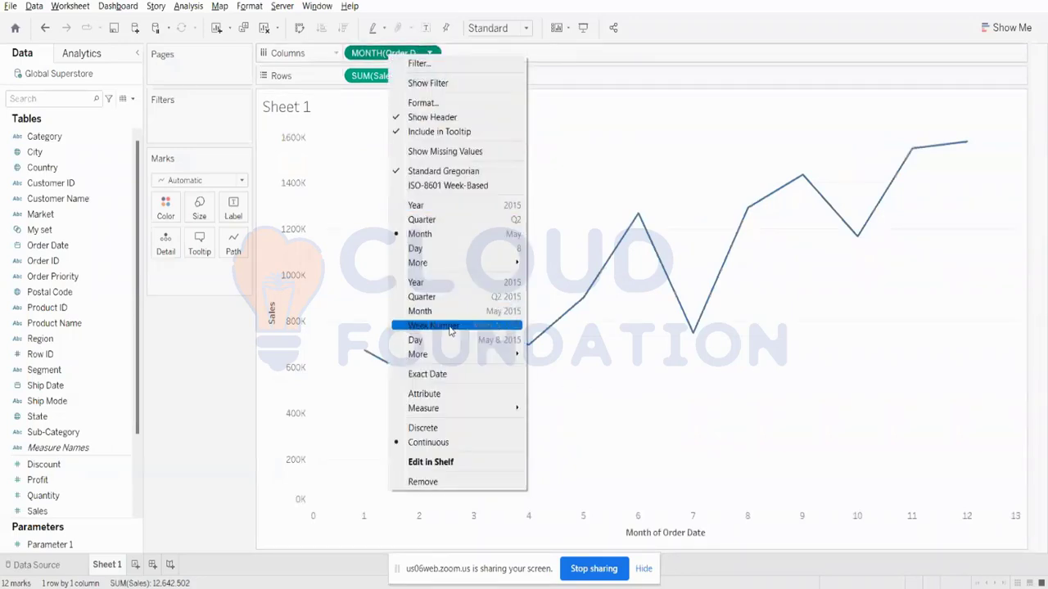
pyautogui.click(414, 249)
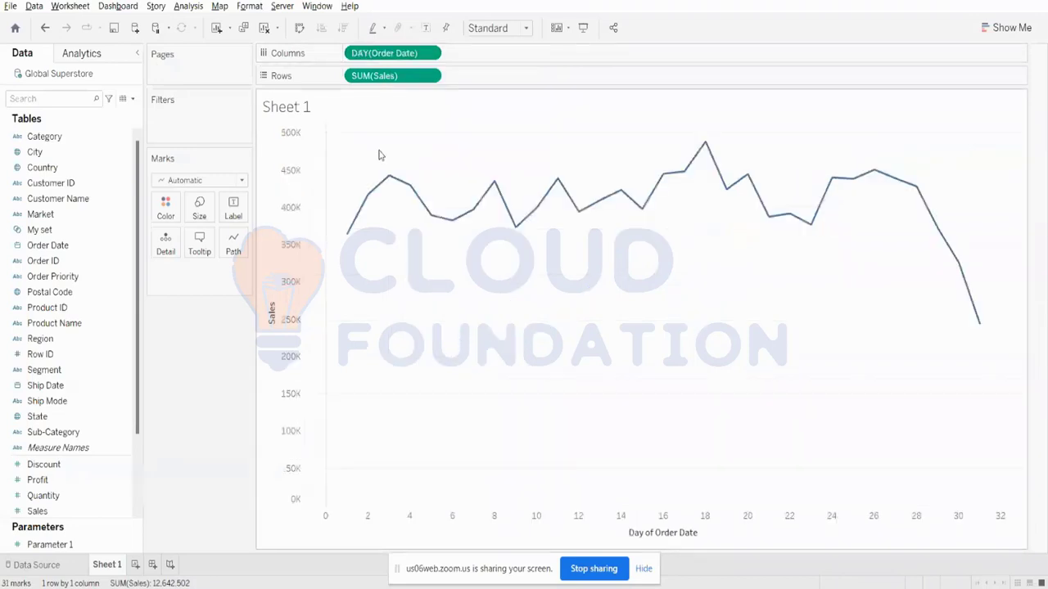
# - Set Order Date on Columns to the continuous Year date value and review its available date levels
pyautogui.rightClick(366, 53)
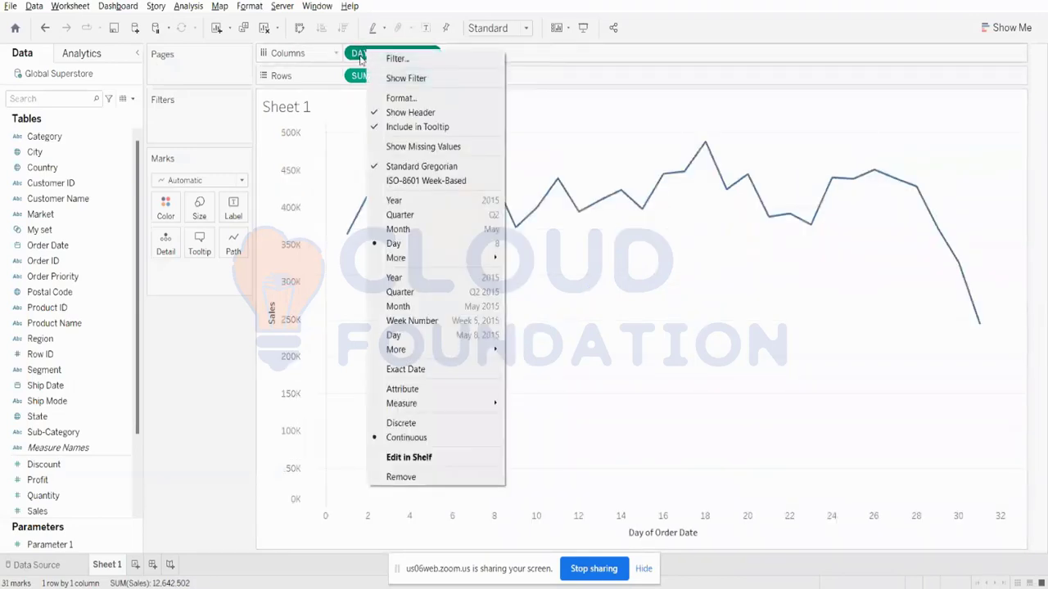
pyautogui.click(409, 278)
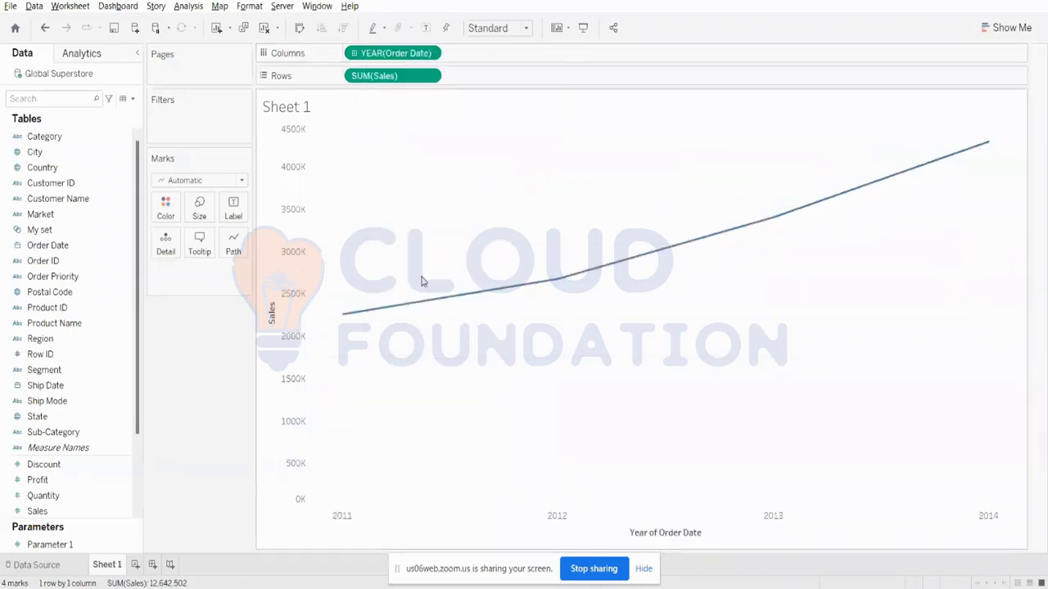
pyautogui.rightClick(376, 53)
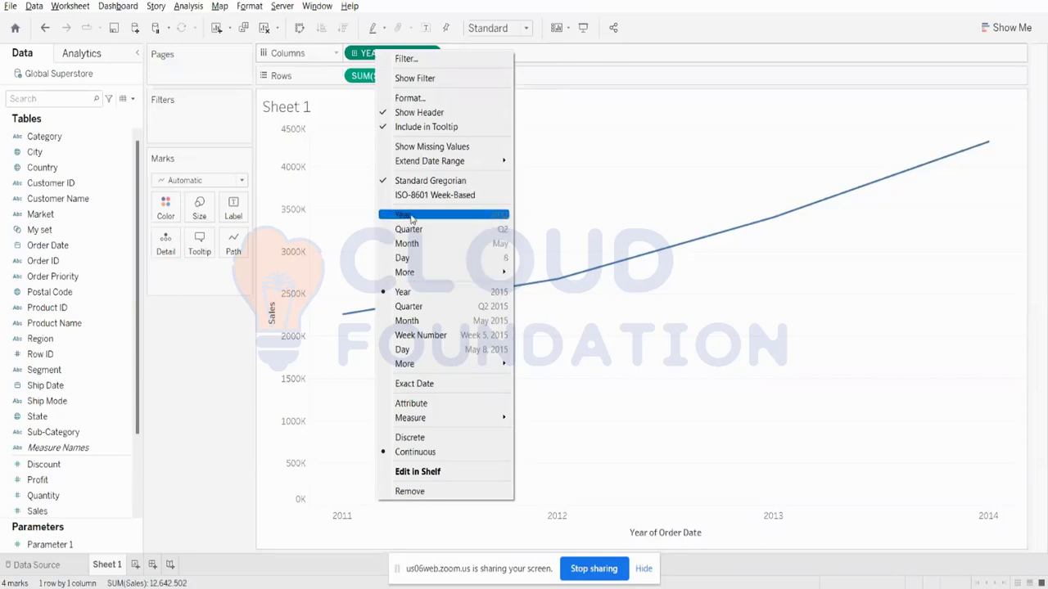
pyautogui.click(548, 126)
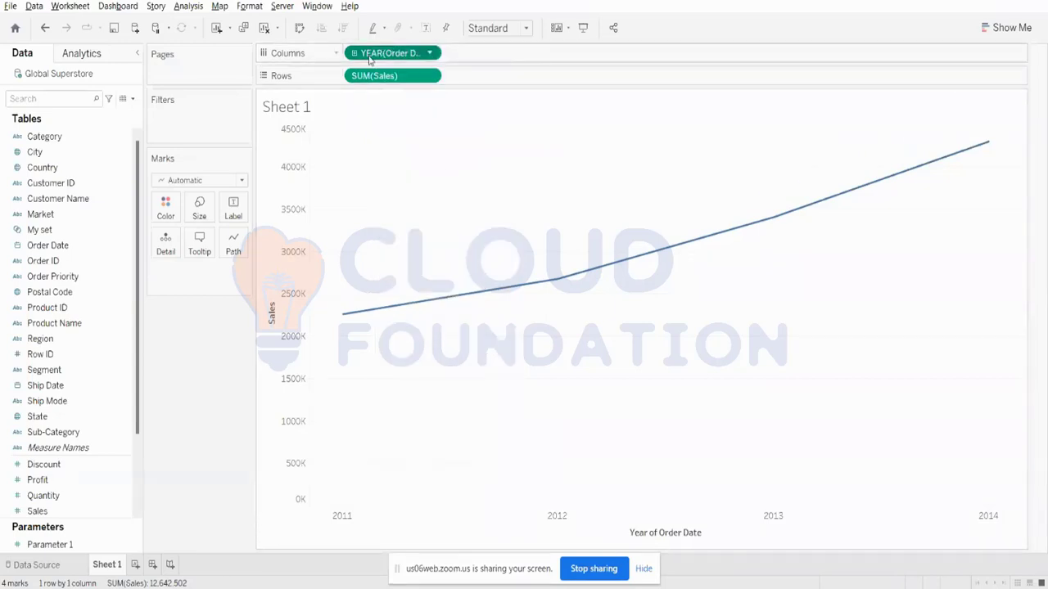
pyautogui.rightClick(365, 57)
pyautogui.rightClick(52, 167)
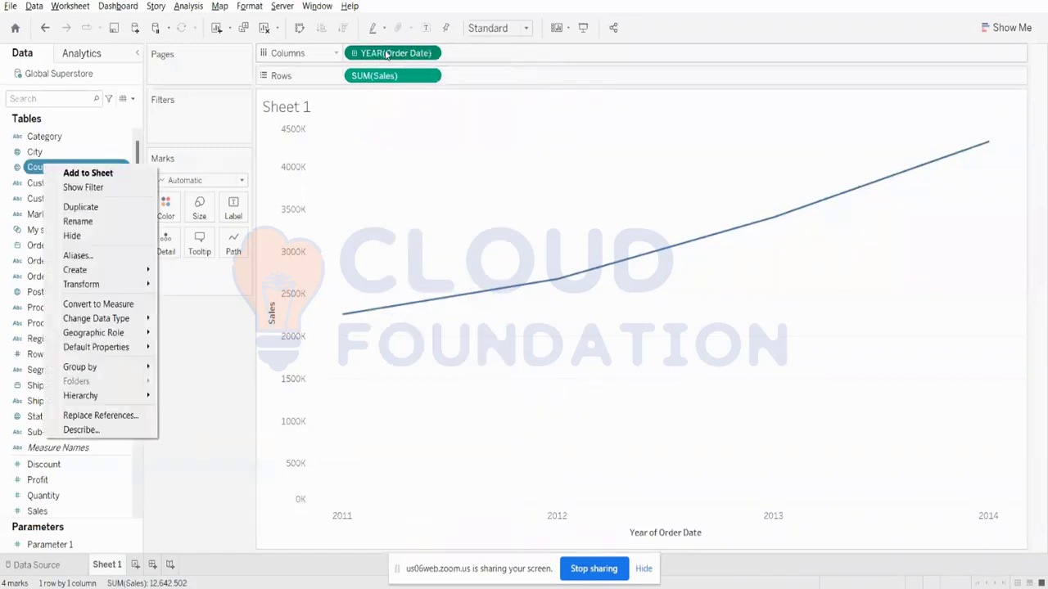
pyautogui.rightClick(385, 54)
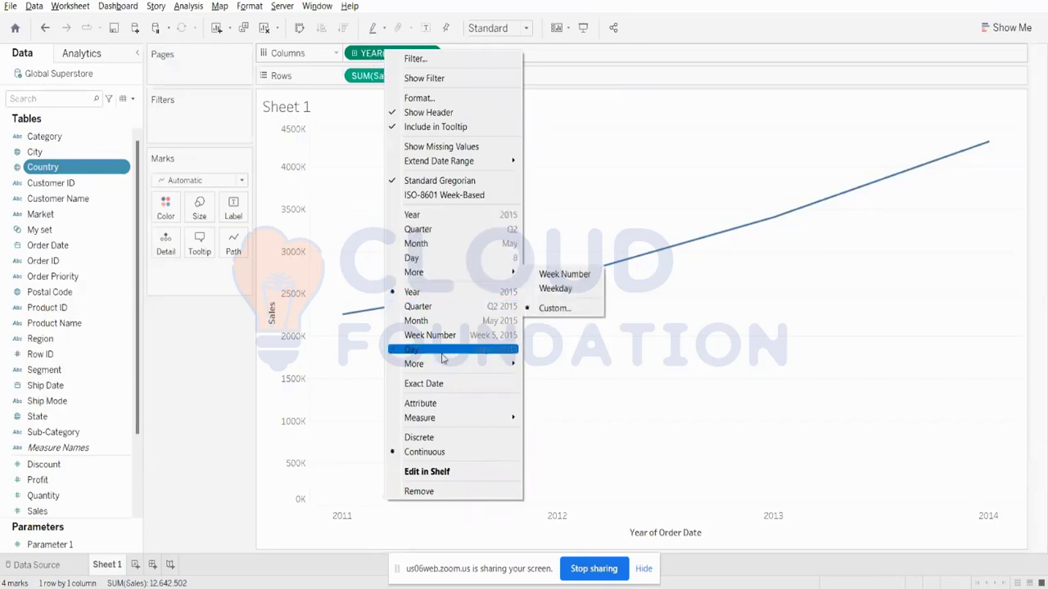
pyautogui.moveTo(429, 367)
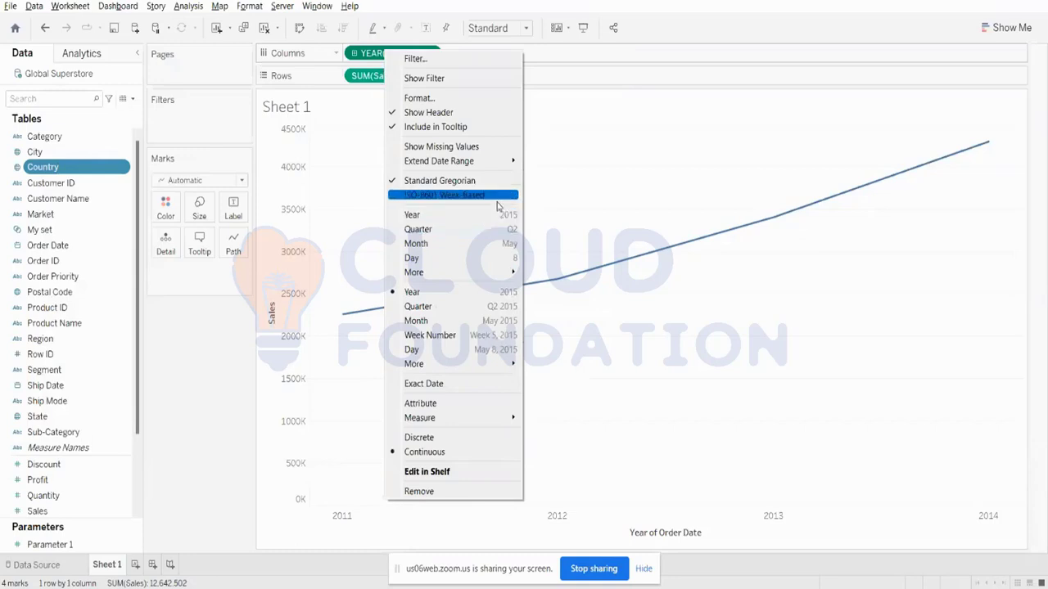
pyautogui.click(567, 139)
# - Replace Order Date on Columns with a discrete one and change it through the Quarter, Month and Day date parts
pyautogui.moveTo(388, 54); pyautogui.dragTo(341, 310)
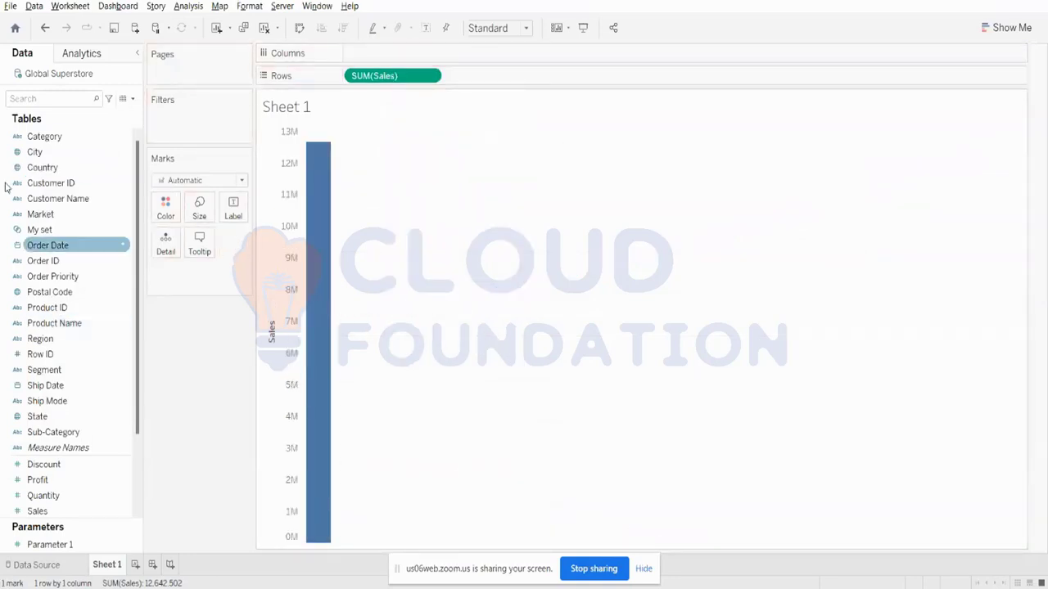
pyautogui.moveTo(45, 246); pyautogui.dragTo(372, 55)
pyautogui.rightClick(372, 55)
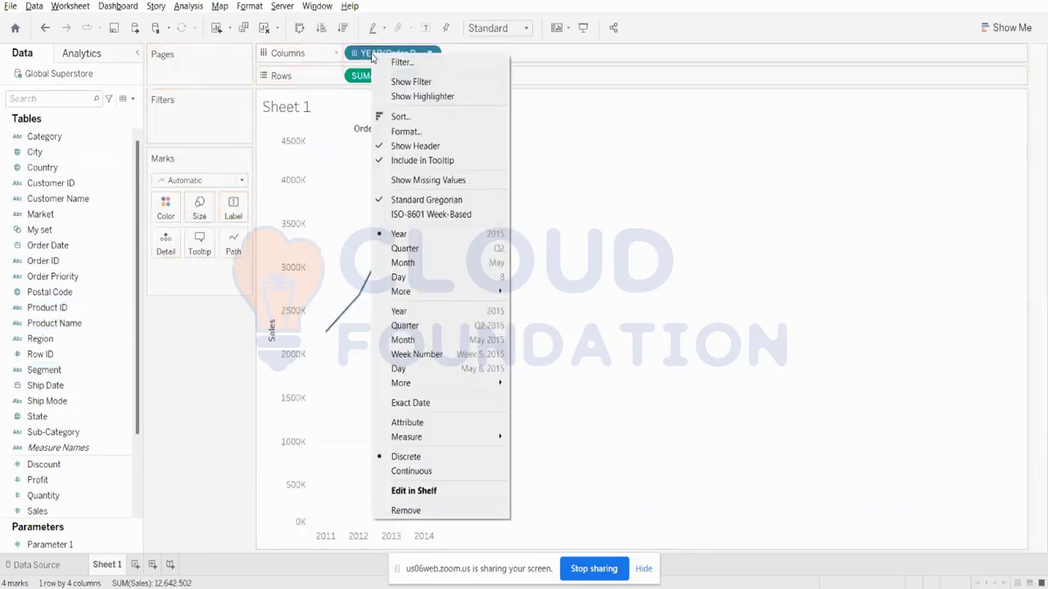
pyautogui.click(401, 248)
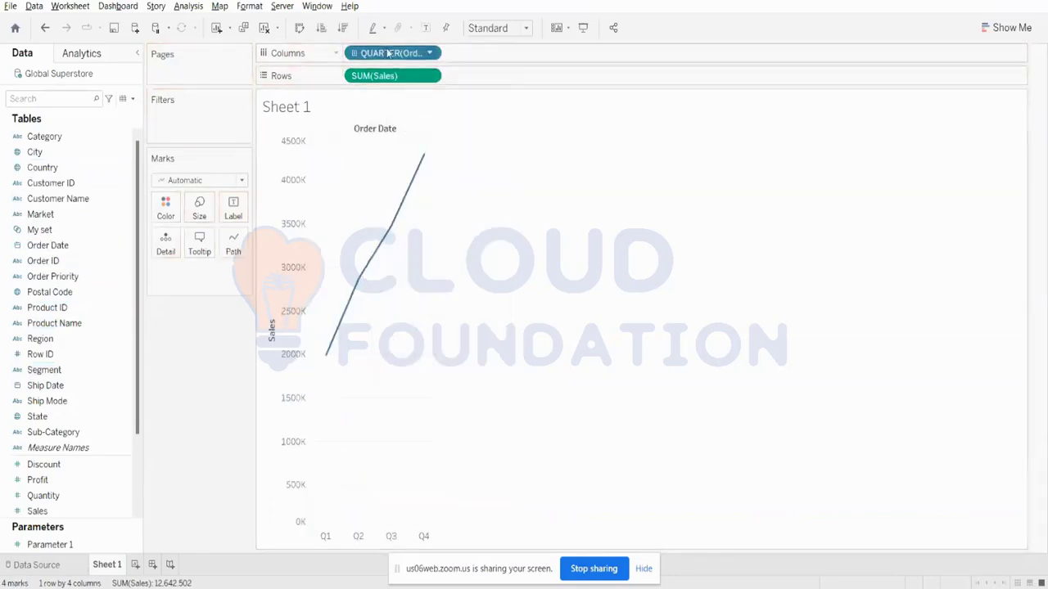
pyautogui.rightClick(385, 53)
pyautogui.click(410, 257)
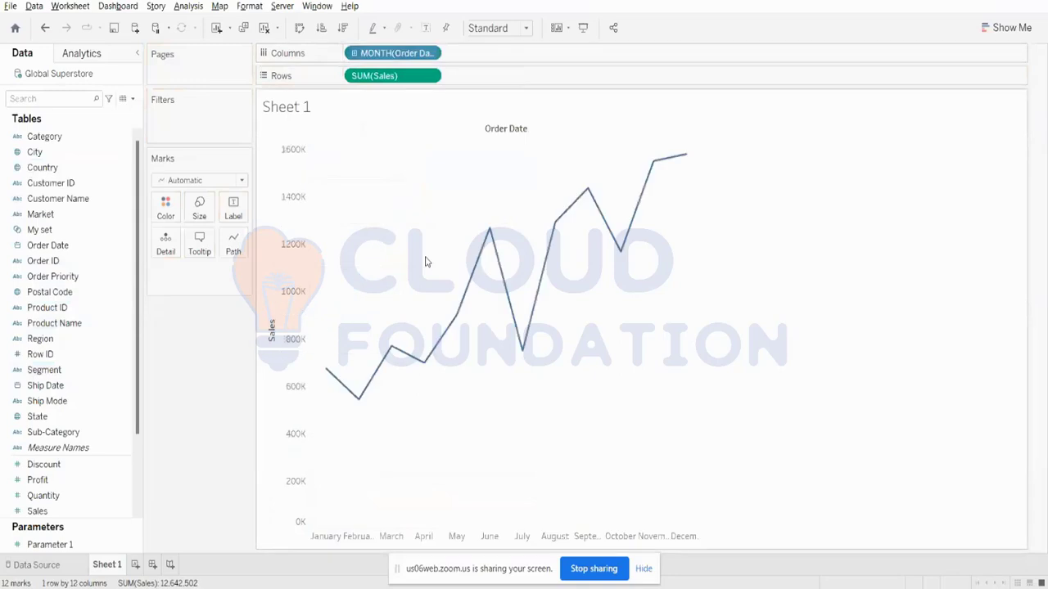
pyautogui.rightClick(383, 54)
pyautogui.click(407, 271)
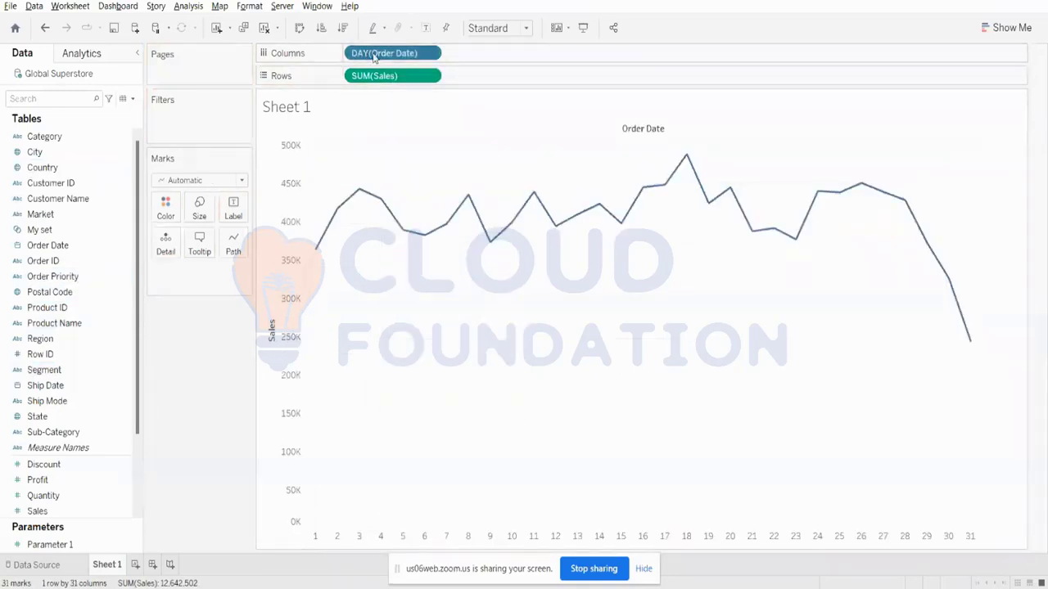
# - Take the day-level Order Date off Columns and add Order Date there again as discrete years
pyautogui.moveTo(376, 56); pyautogui.dragTo(328, 37)
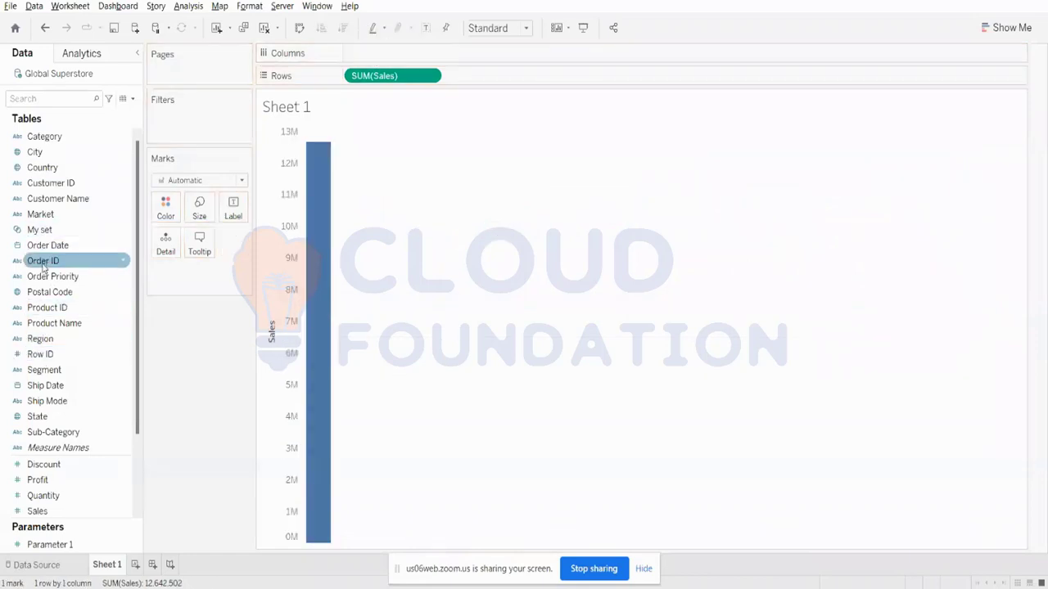
pyautogui.moveTo(45, 245); pyautogui.dragTo(393, 66)
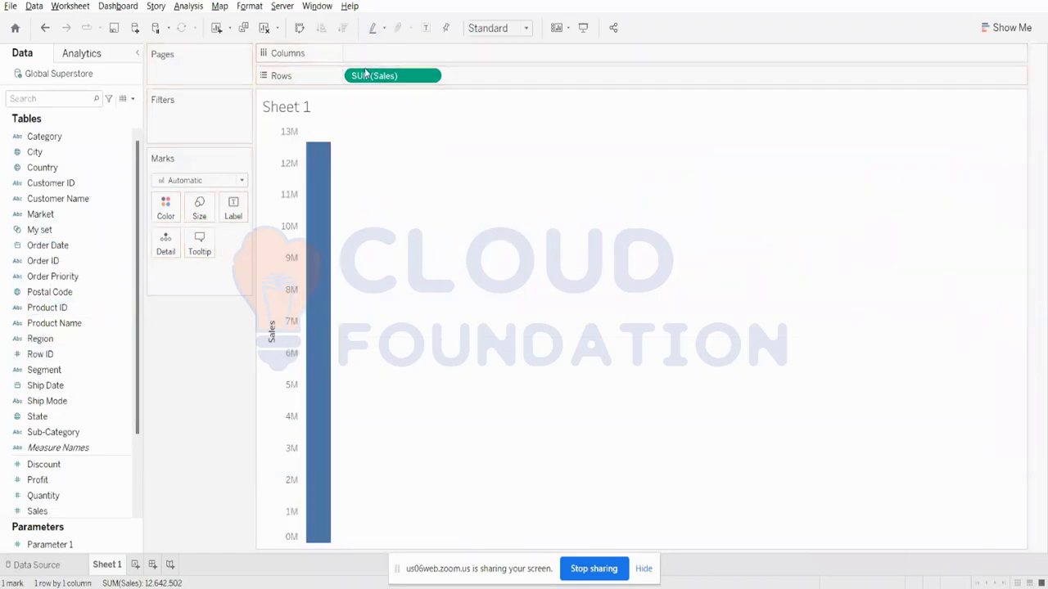
pyautogui.moveTo(112, 246); pyautogui.dragTo(405, 66)
pyautogui.moveTo(59, 246); pyautogui.dragTo(386, 51)
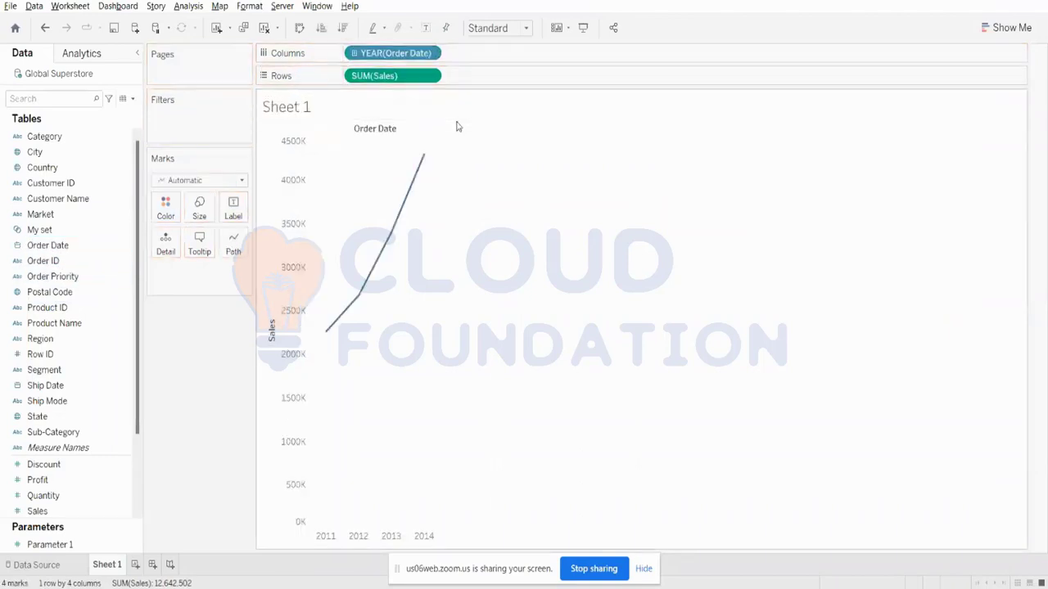
# - Make the year of Order Date continuous and switch it from the date part to the Year date value
pyautogui.rightClick(370, 52)
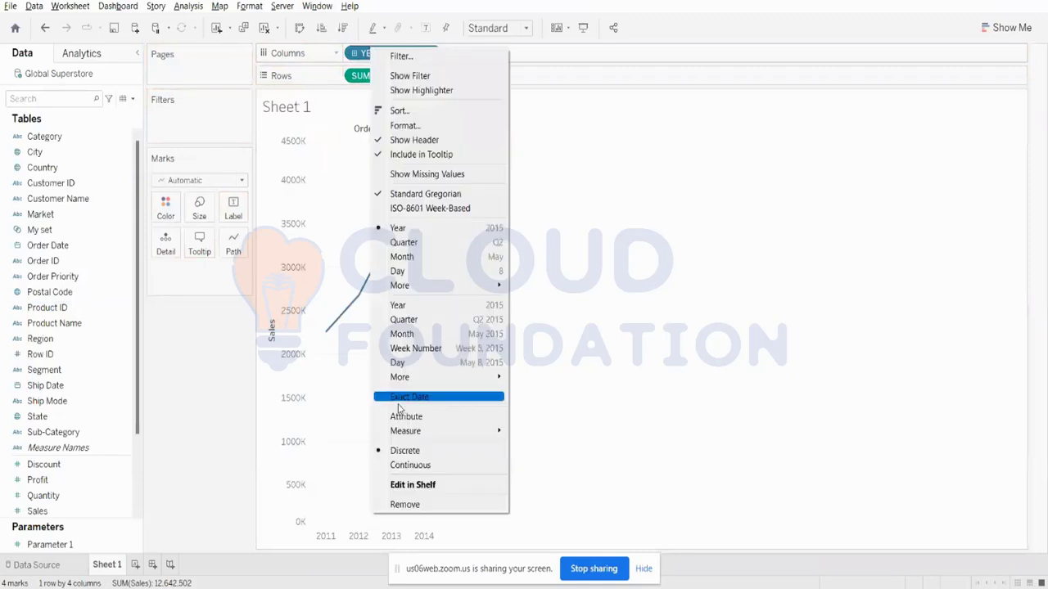
pyautogui.click(397, 465)
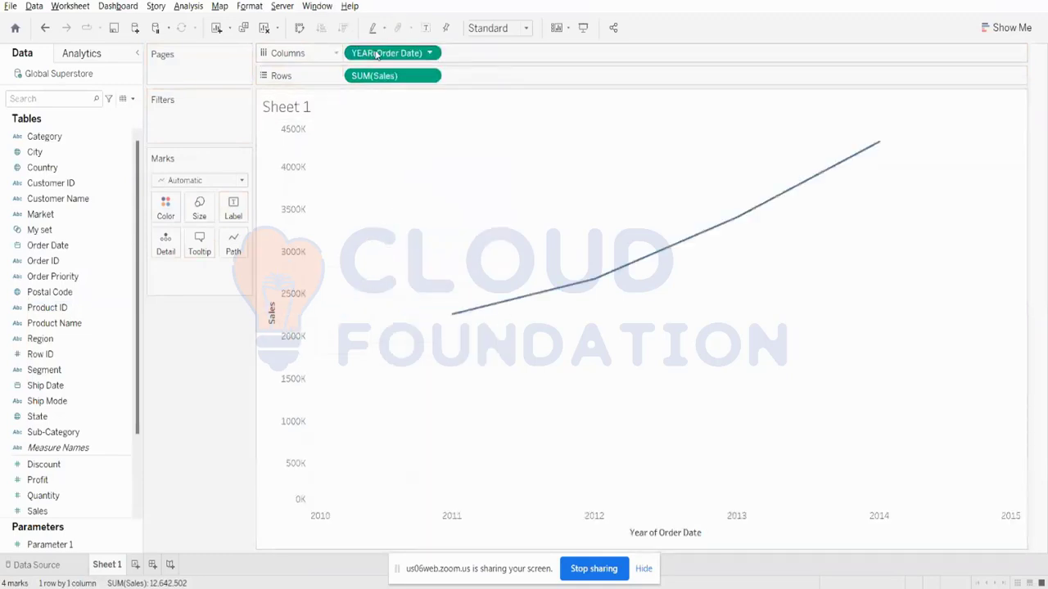
pyautogui.rightClick(380, 53)
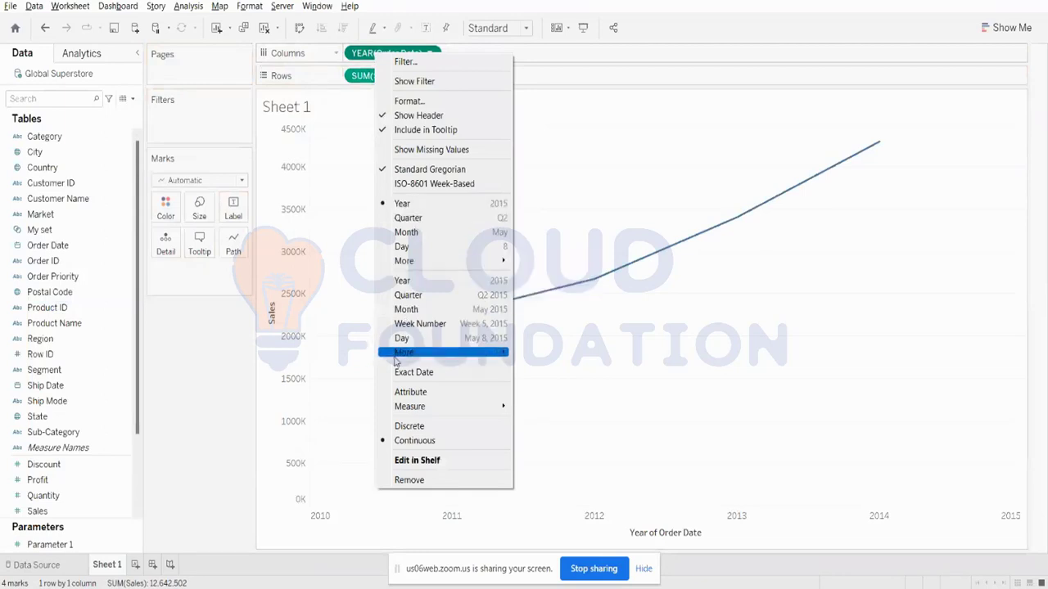
pyautogui.click(404, 282)
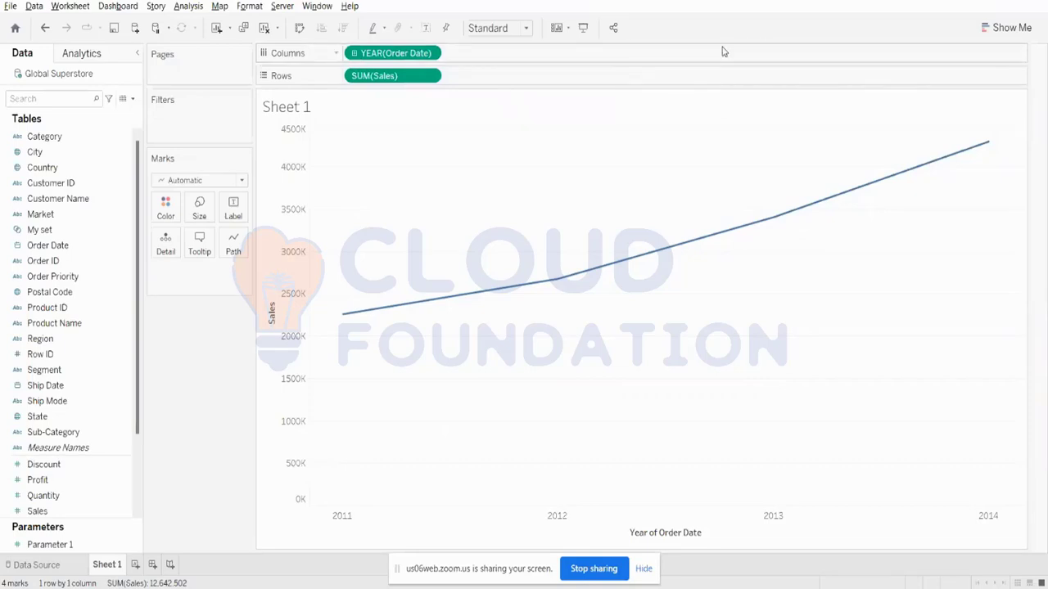
# - Drill the continuous Order Date on Columns down through quarter and month to week
pyautogui.click(354, 54)
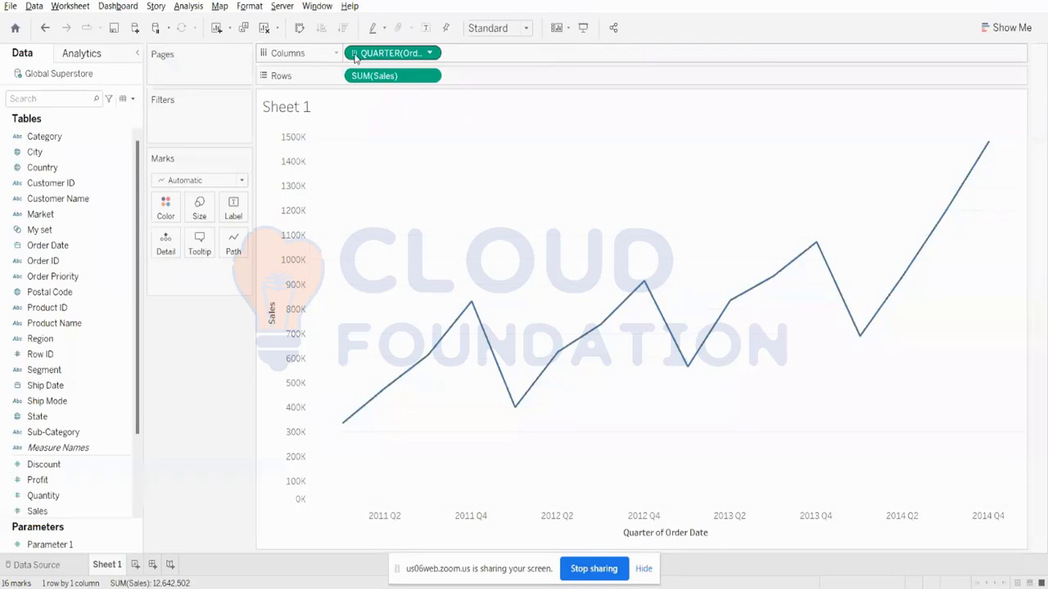
pyautogui.click(354, 55)
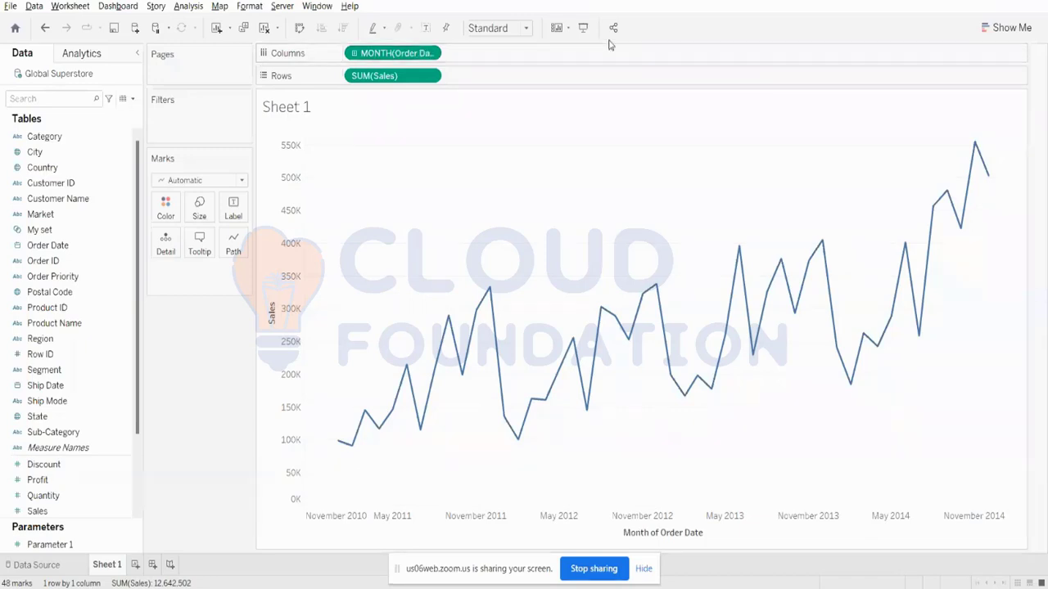
pyautogui.click(354, 54)
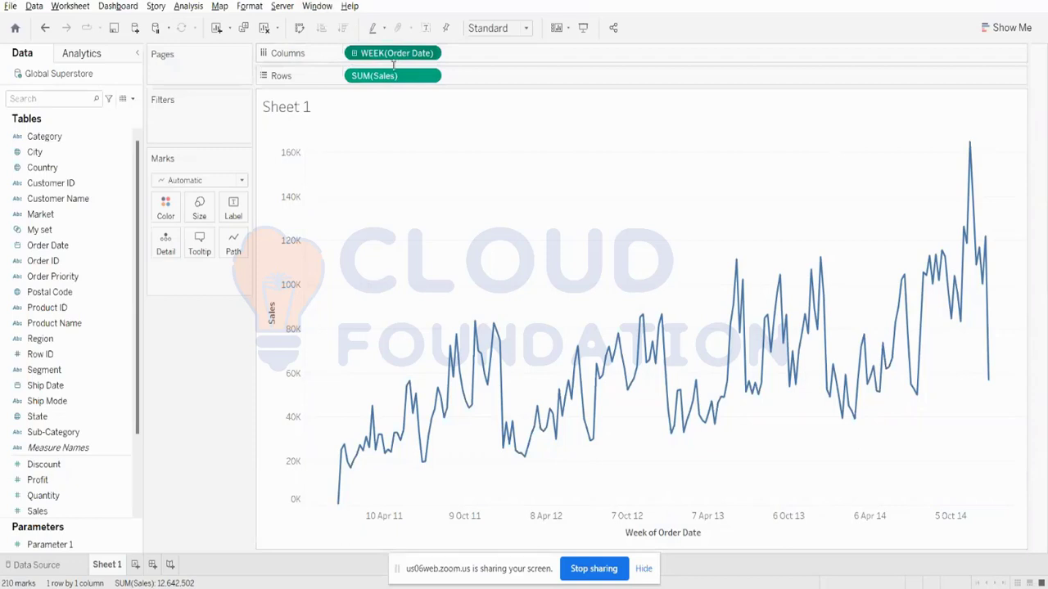
# - Replace the week-level Order Date on Columns with discrete years, and check the options available for the Sales measure
pyautogui.moveTo(397, 52); pyautogui.dragTo(249, 169)
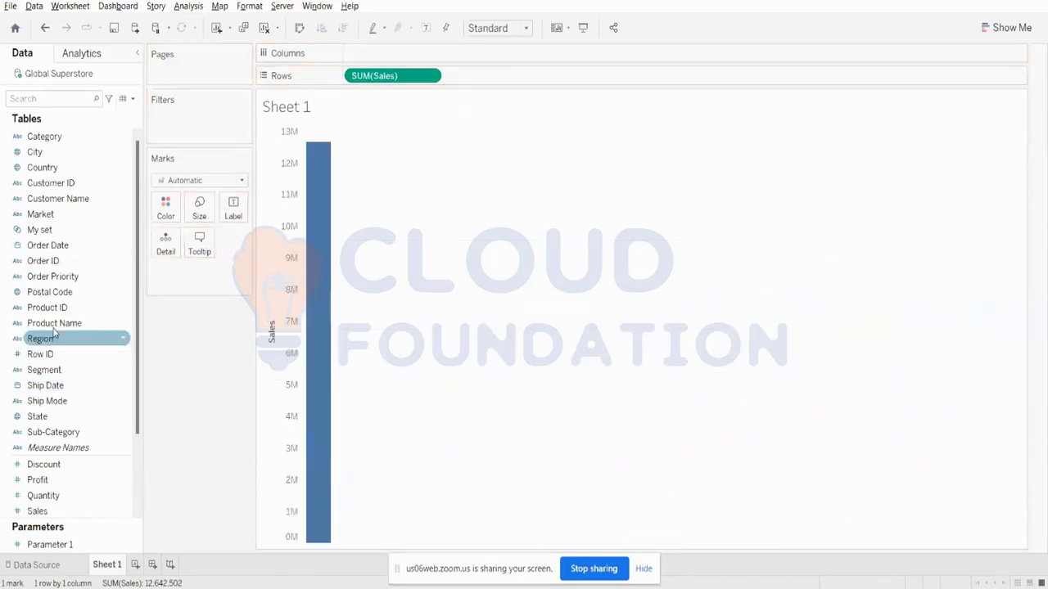
pyautogui.moveTo(61, 246); pyautogui.dragTo(410, 62)
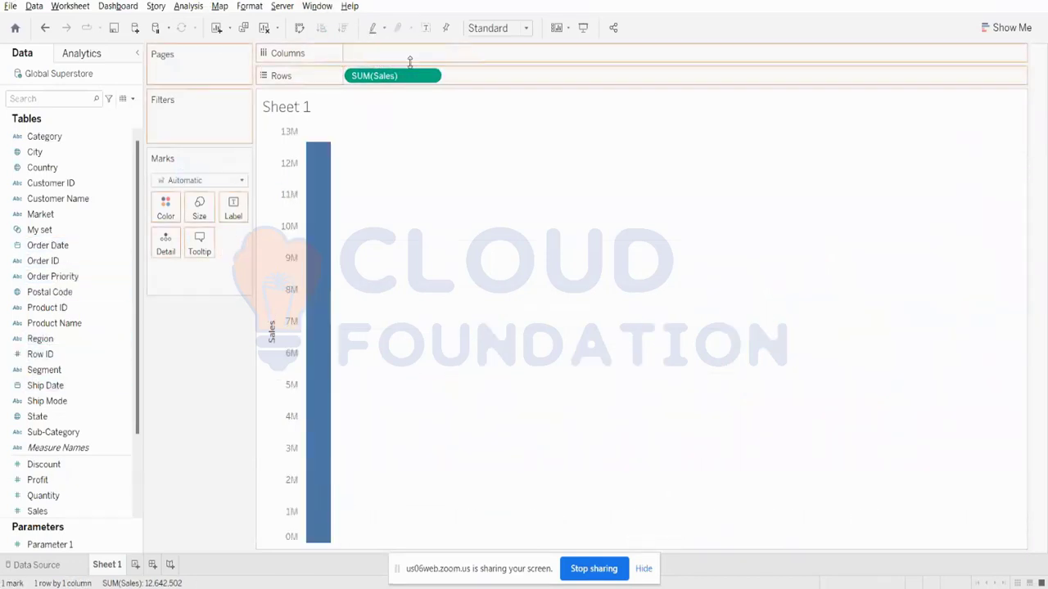
pyautogui.moveTo(47, 246); pyautogui.dragTo(381, 54)
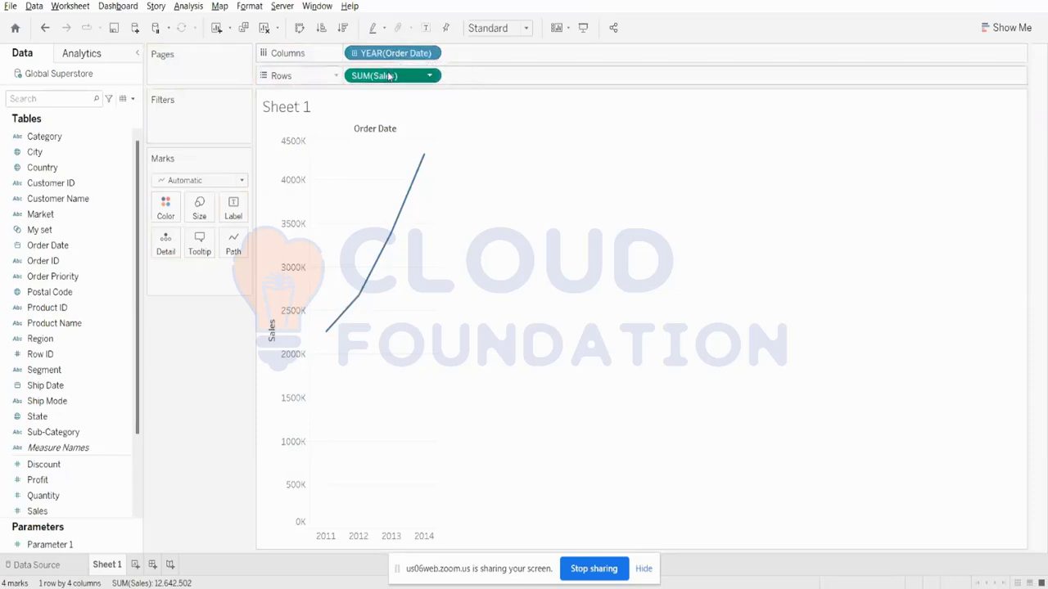
pyautogui.rightClick(409, 74)
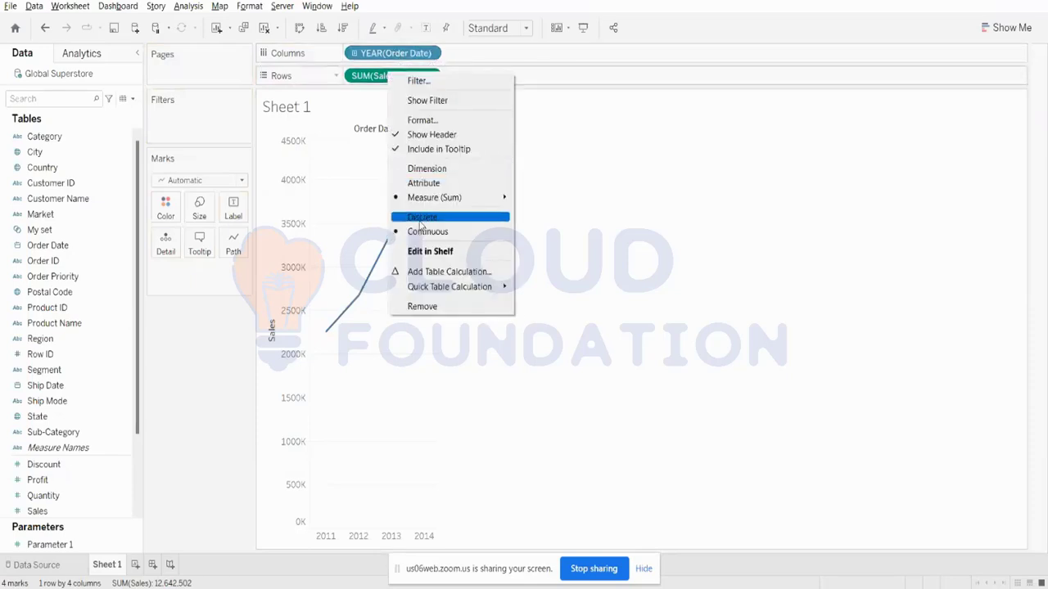
pyautogui.click(422, 18)
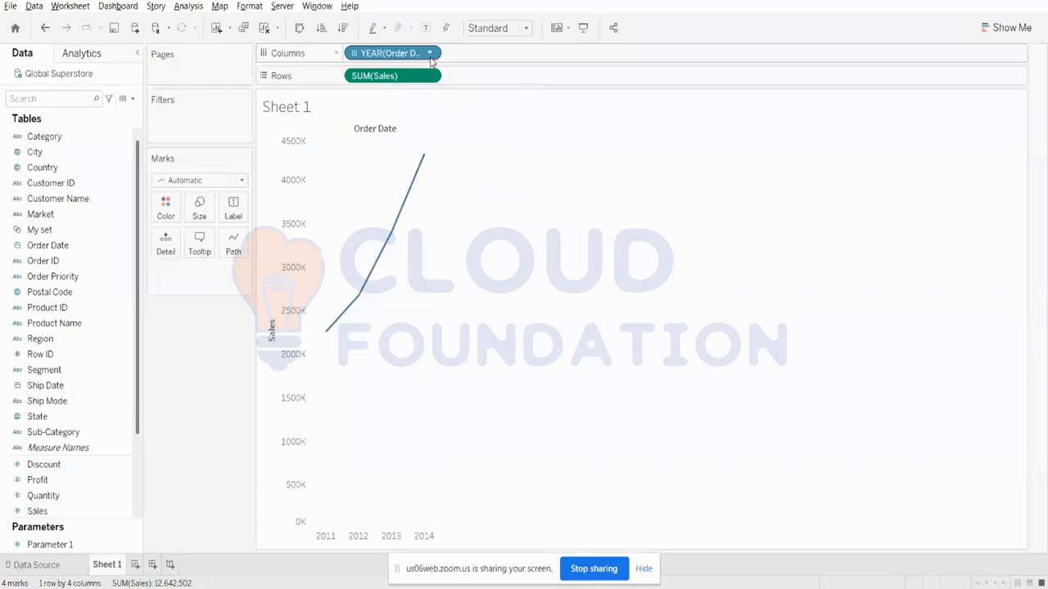
# - Clear the sheet and build a horizontal bar chart with Market on Rows and Sales on Columns
pyautogui.click(262, 28)
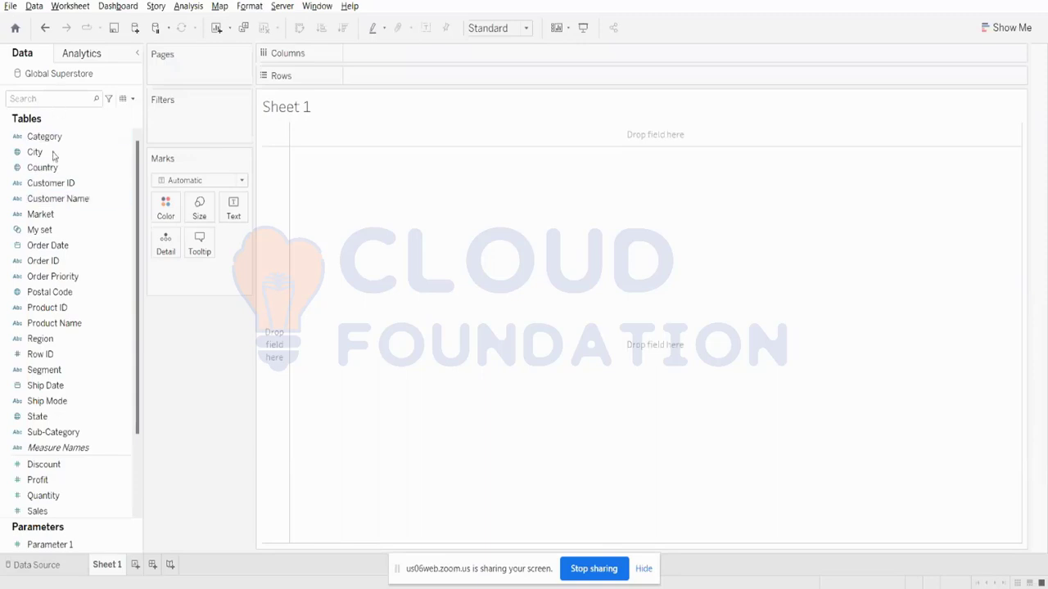
pyautogui.moveTo(80, 212); pyautogui.dragTo(420, 79)
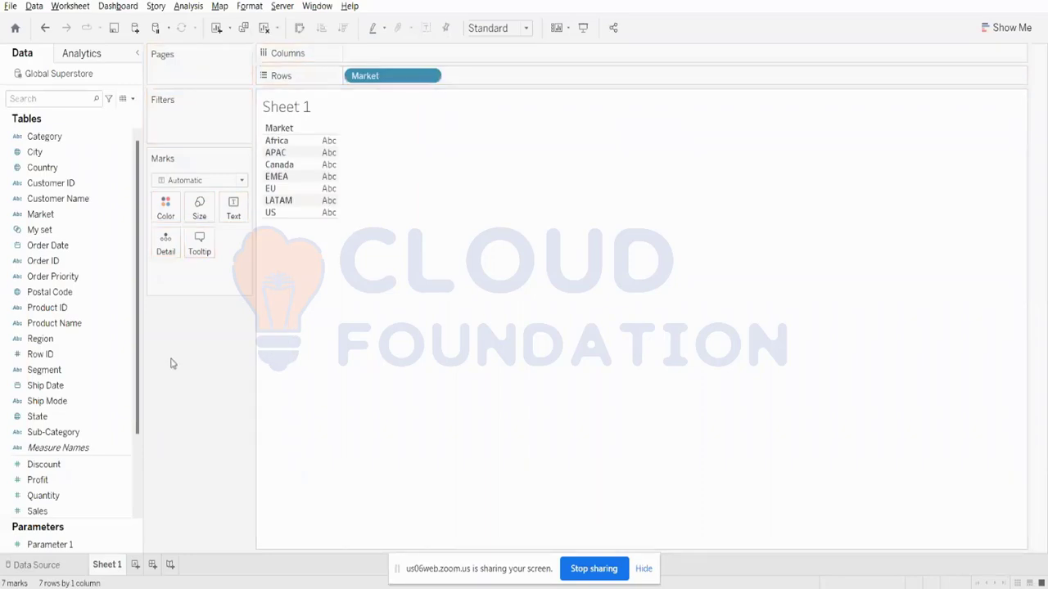
pyautogui.moveTo(45, 511); pyautogui.dragTo(409, 80)
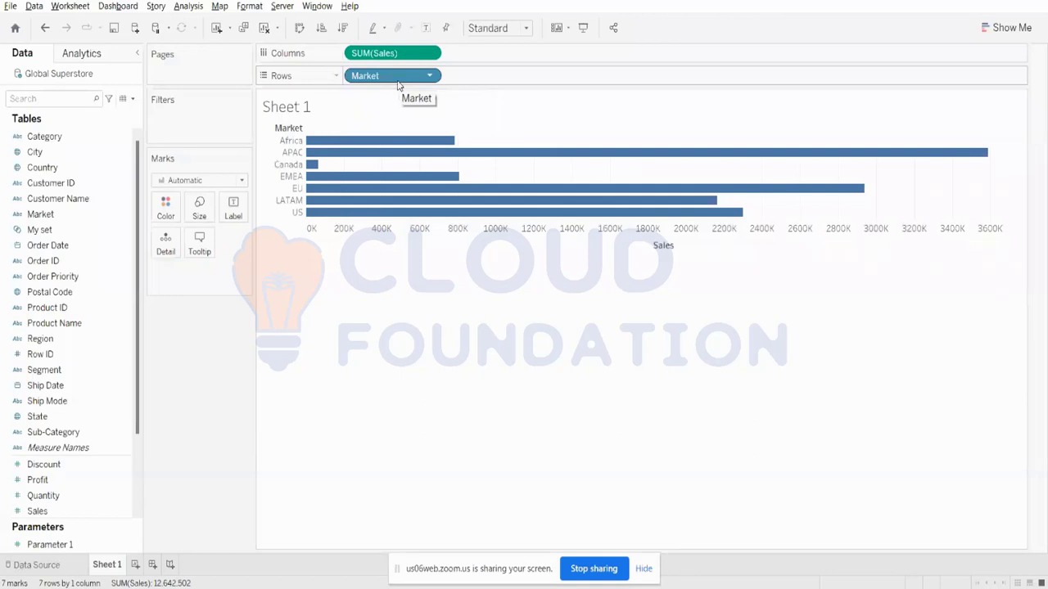
# - Swap the rows and columns of the Sales by Market bar chart and swap them back
pyautogui.click(299, 28)
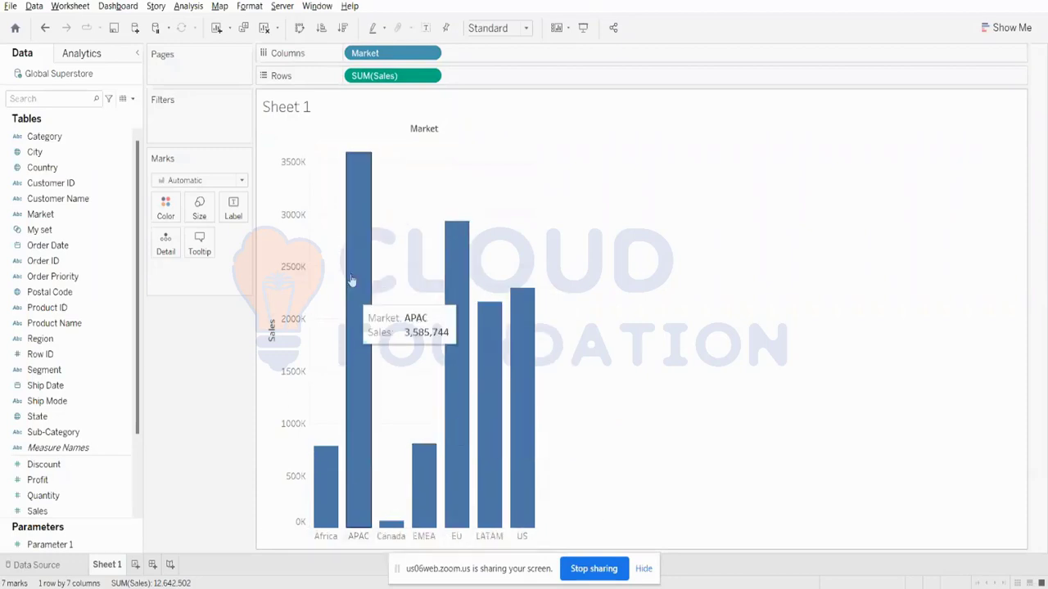
pyautogui.click(300, 27)
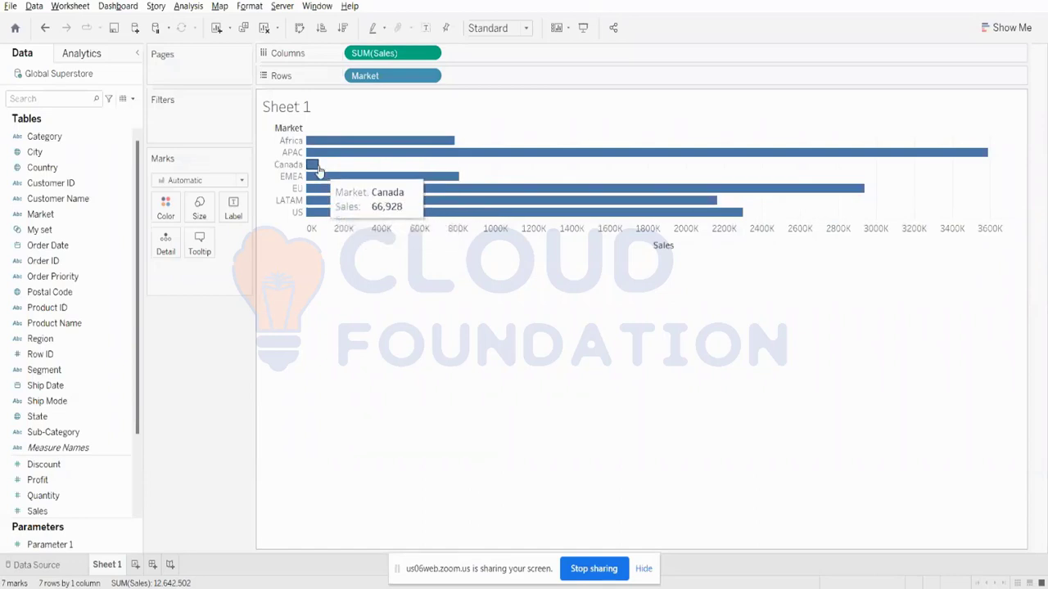
pyautogui.click(287, 166)
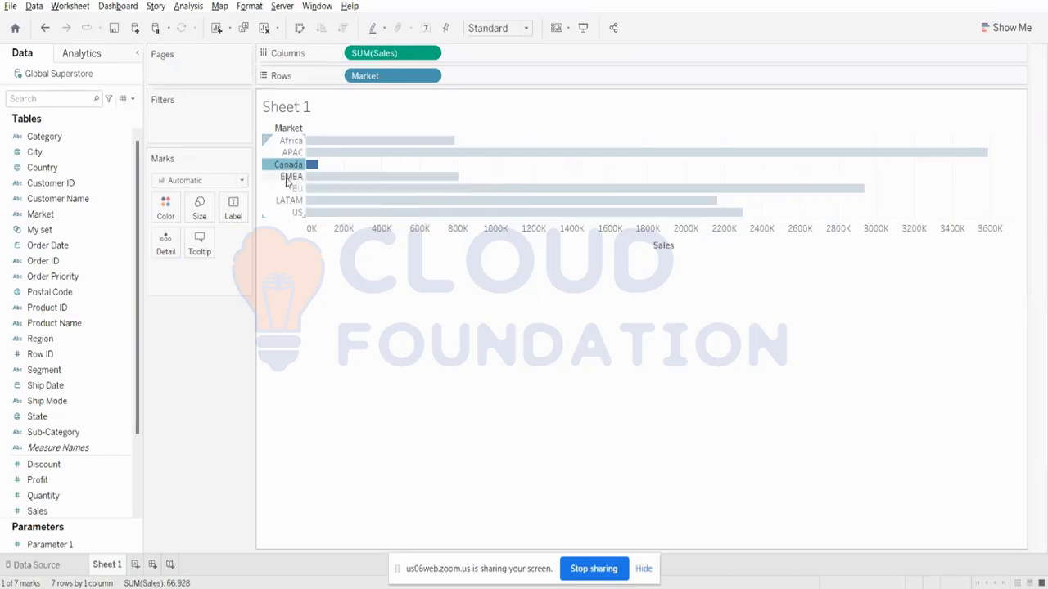
pyautogui.keyDown('ctrl'); pyautogui.click(288, 141); pyautogui.keyUp('ctrl')
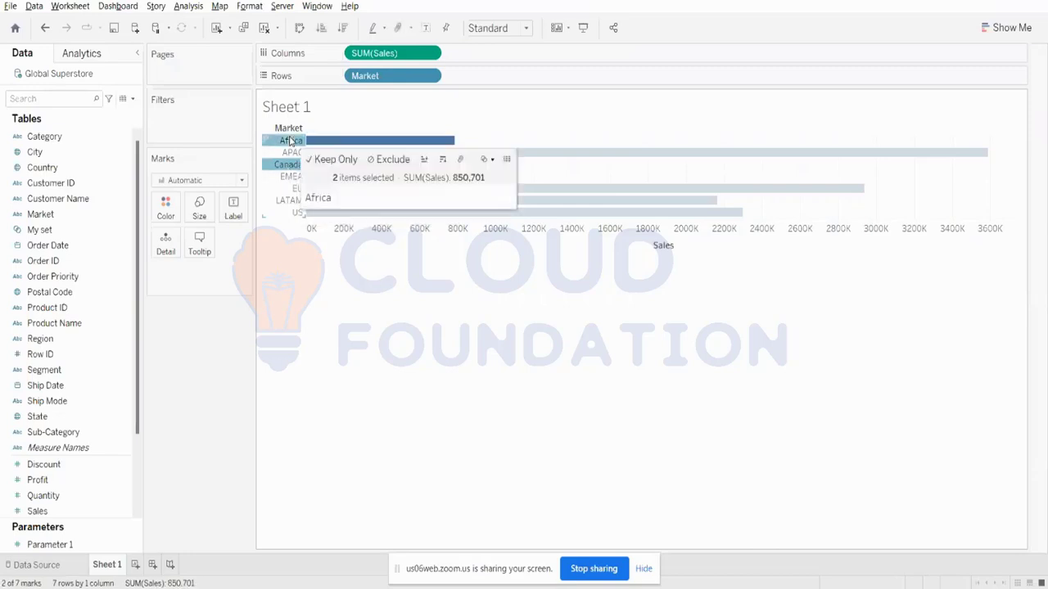
pyautogui.keyDown('ctrl'); pyautogui.click(286, 178); pyautogui.keyUp('ctrl')
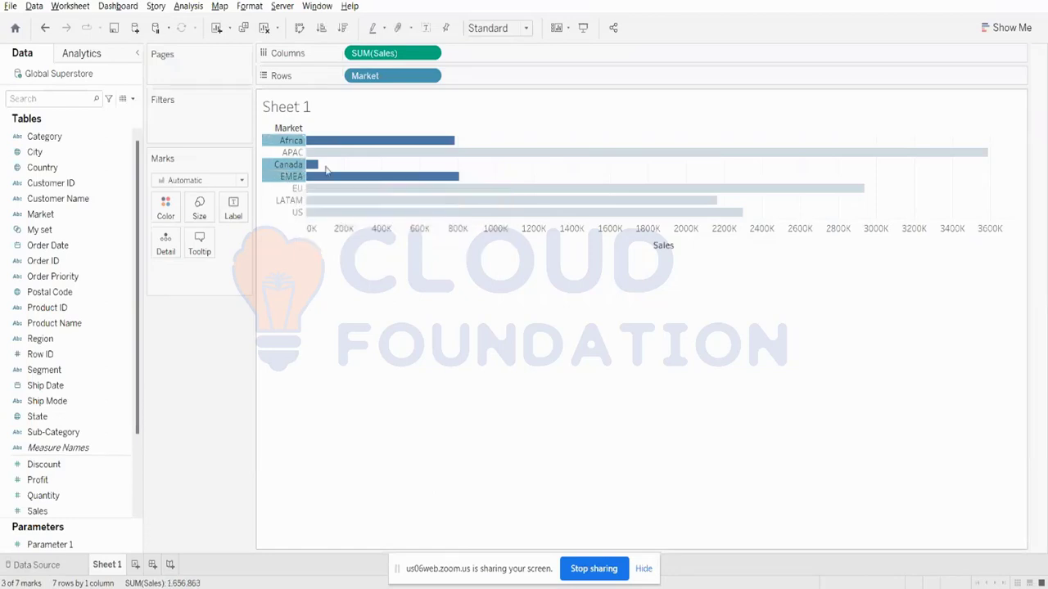
pyautogui.click(282, 170)
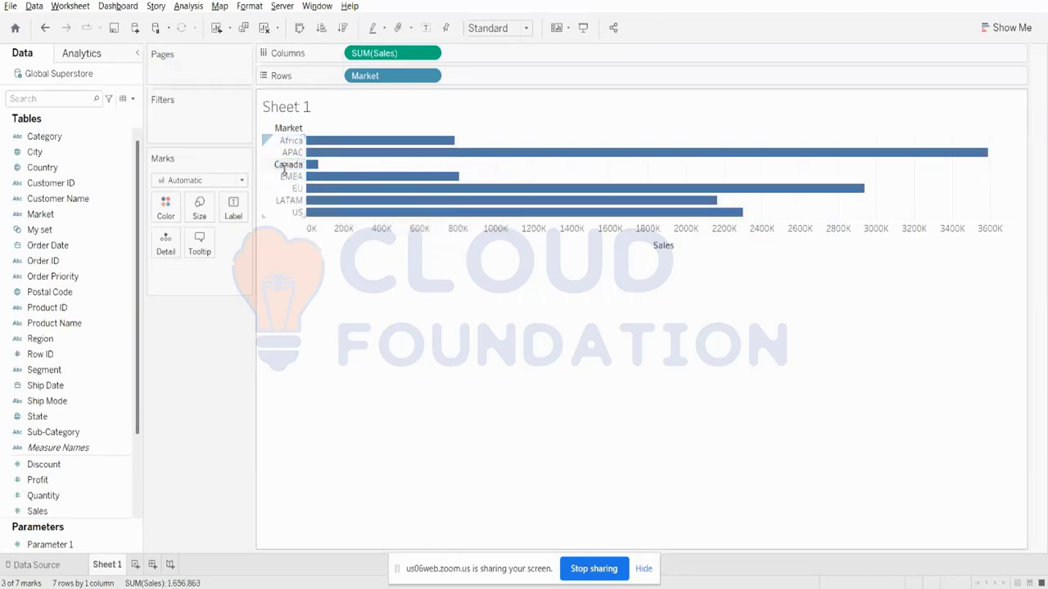
# - Group the Africa, Canada and EMEA members of Market into one bar
pyautogui.click(290, 144)
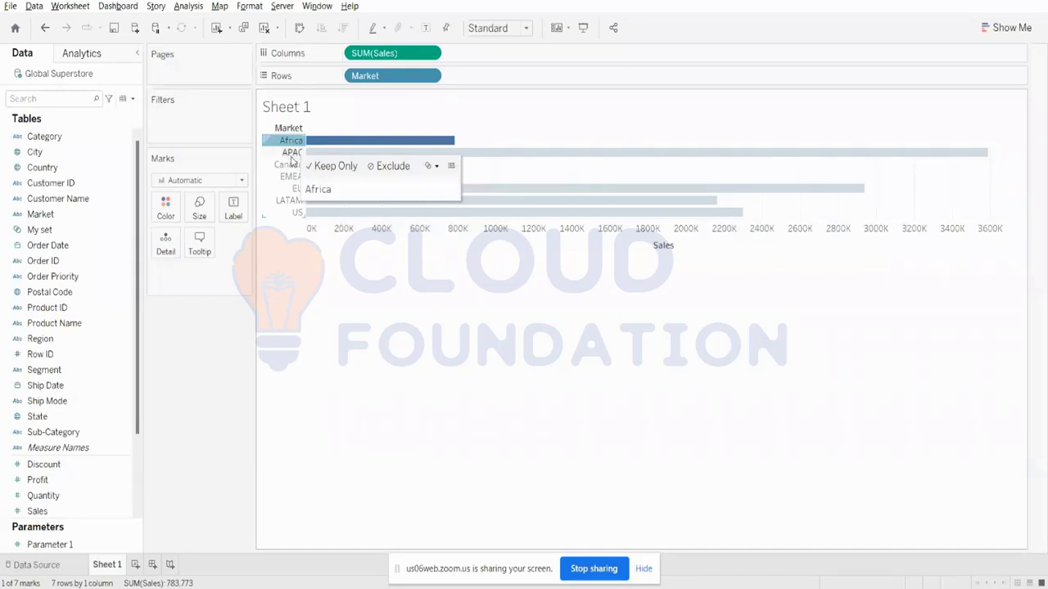
pyautogui.keyDown('ctrl'); pyautogui.click(289, 165); pyautogui.keyUp('ctrl')
pyautogui.keyDown('ctrl'); pyautogui.click(289, 177); pyautogui.keyUp('ctrl')
pyautogui.rightClick(290, 178)
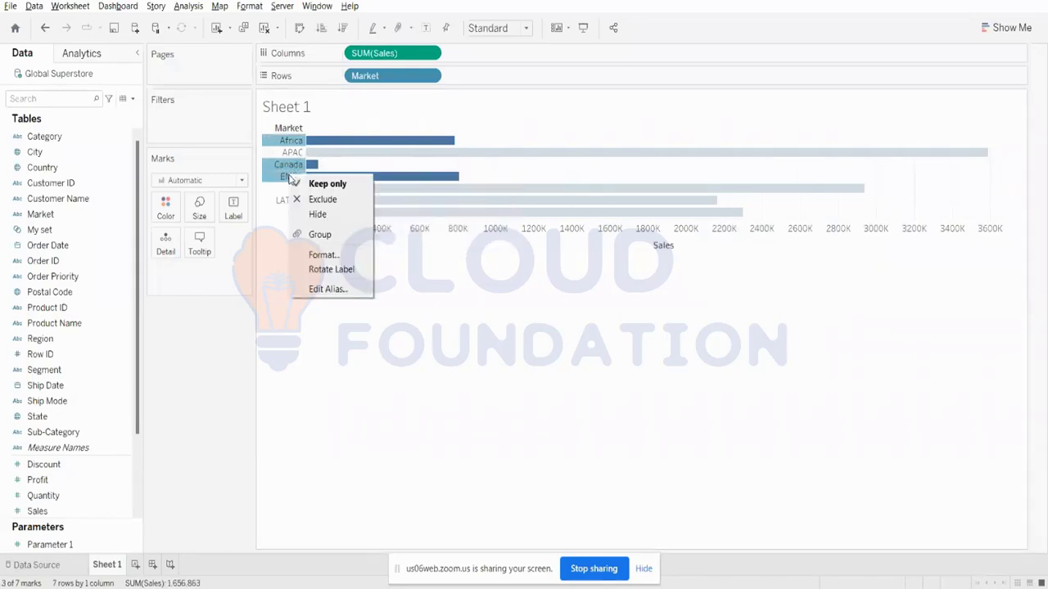
pyautogui.click(319, 235)
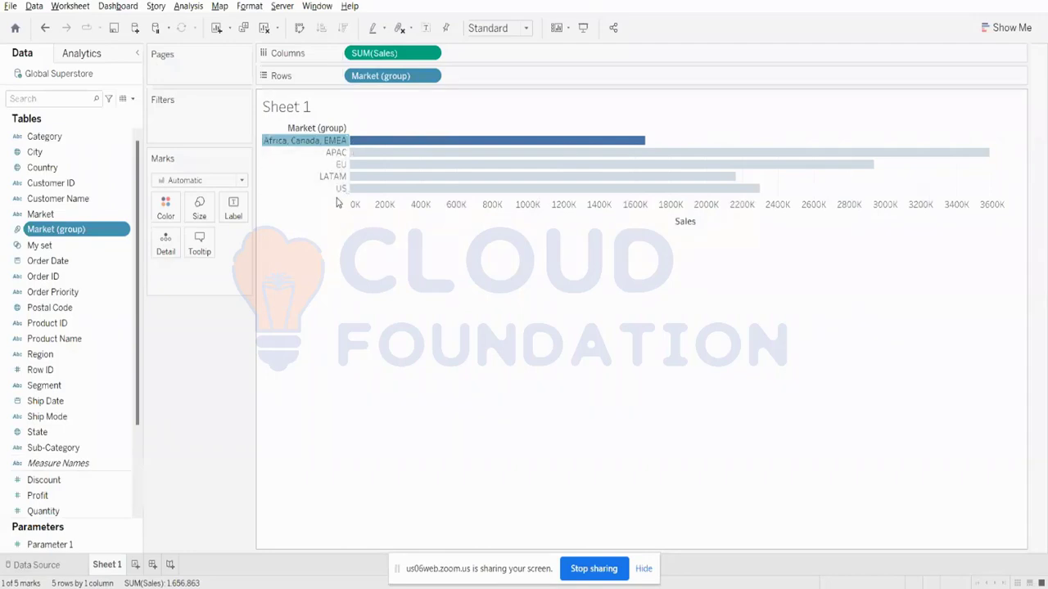
# - Label the grouped market bars with the Sales measure and remove that field from the label again
pyautogui.click(426, 28)
pyautogui.click(426, 29)
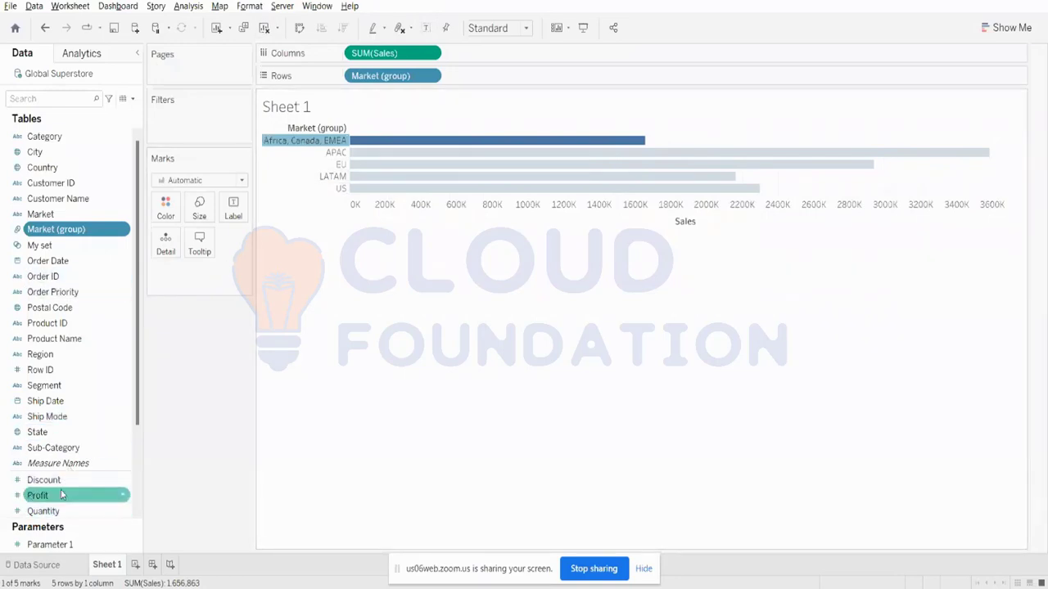
pyautogui.scroll(-3, 62, 495)
pyautogui.moveTo(37, 417); pyautogui.dragTo(229, 216)
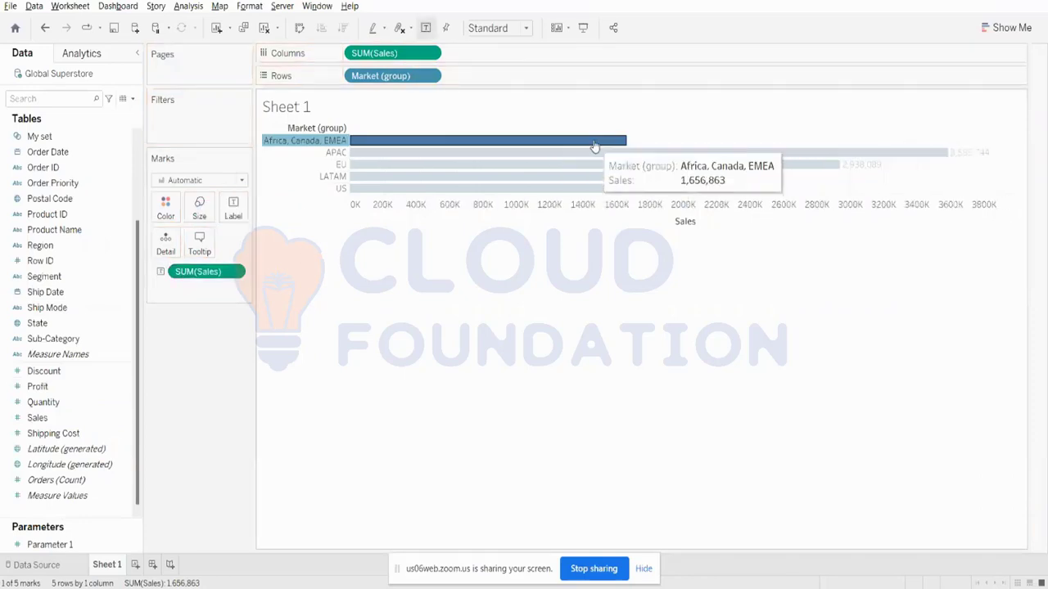
pyautogui.click(656, 260)
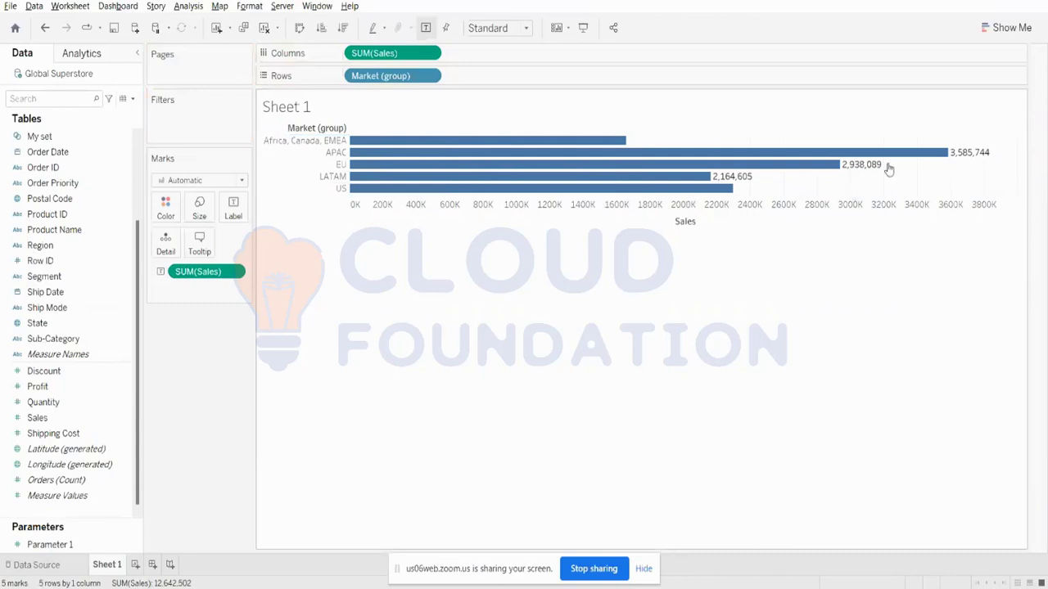
pyautogui.moveTo(966, 157)
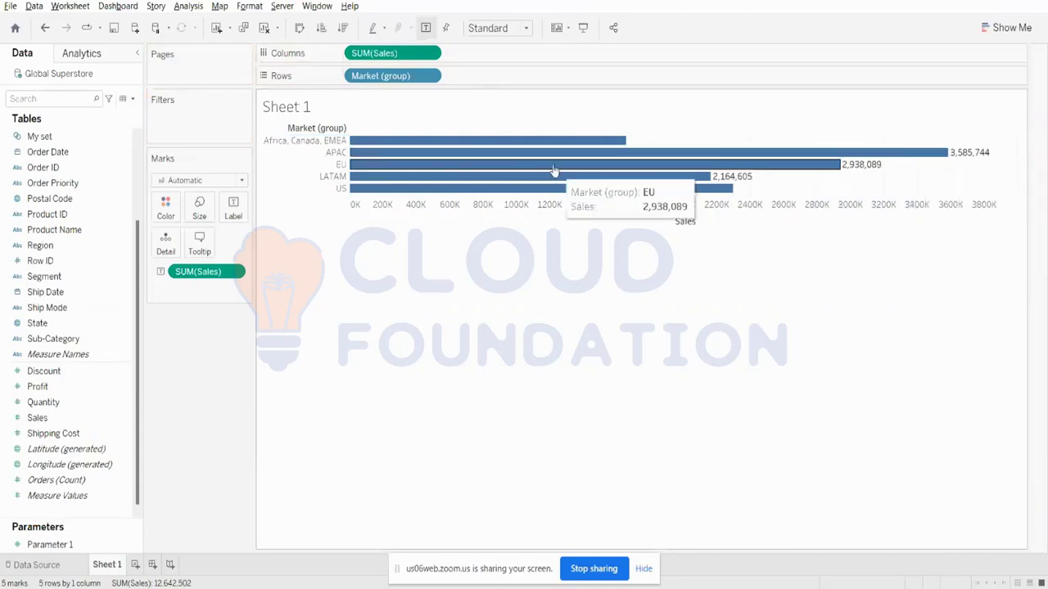
pyautogui.moveTo(533, 147)
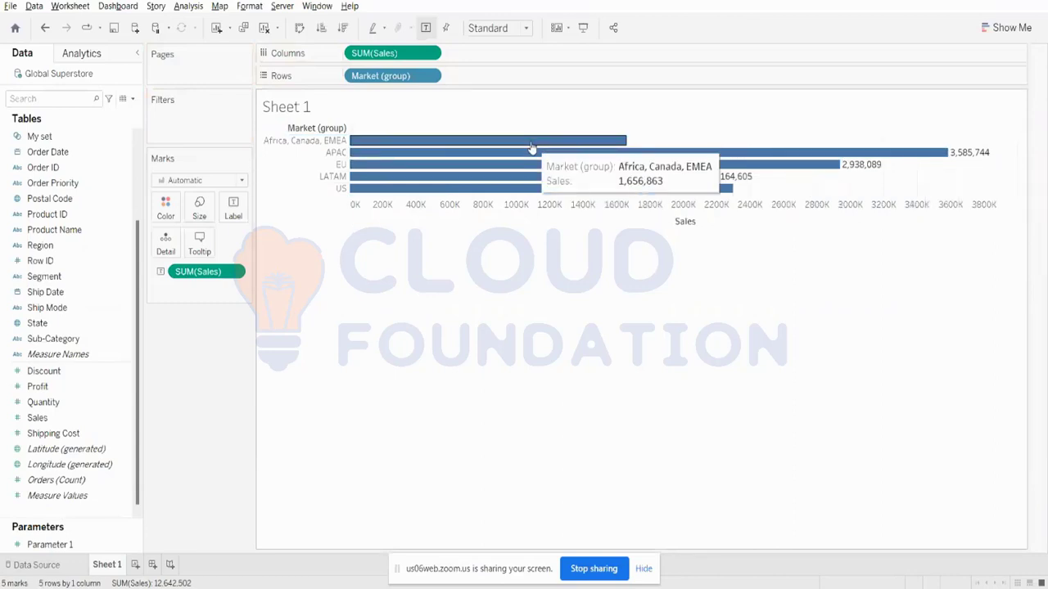
pyautogui.moveTo(205, 272); pyautogui.dragTo(159, 403)
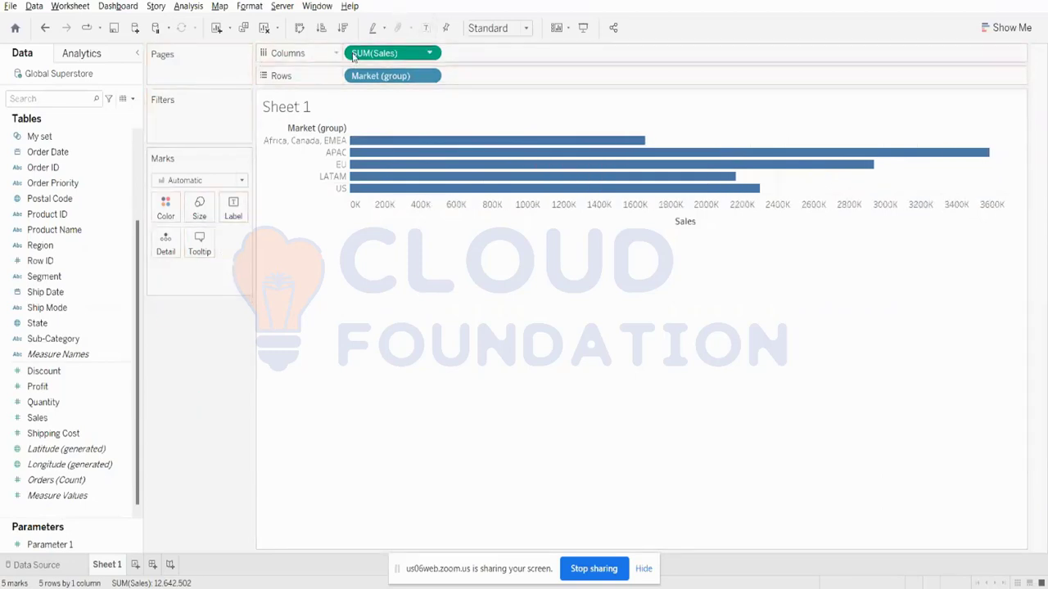
# - Show mark labels on the bars and swap rows and columns so the market groups stand as vertical bars
pyautogui.click(426, 28)
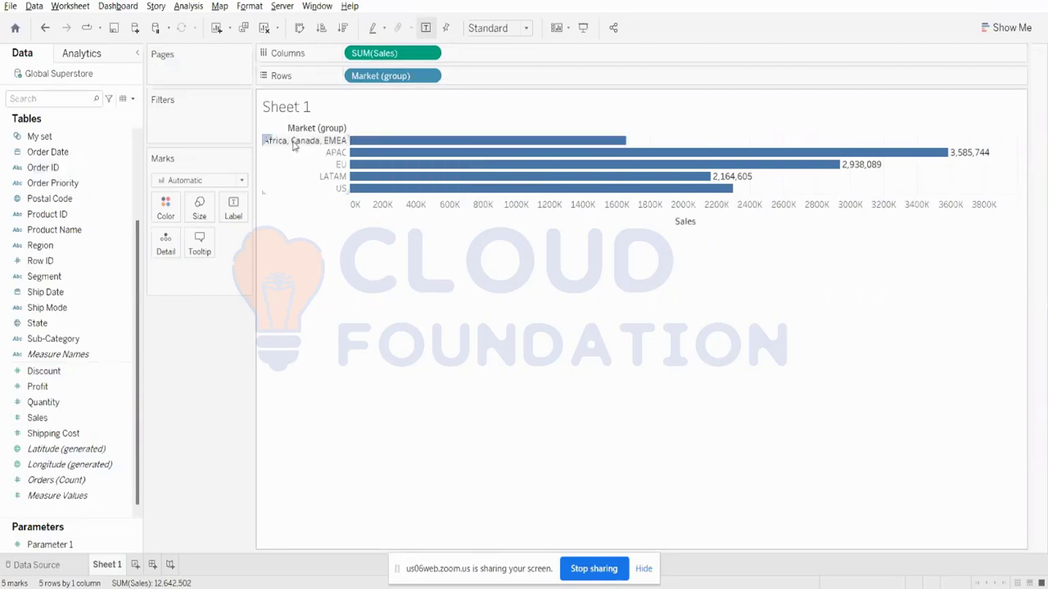
pyautogui.moveTo(389, 144)
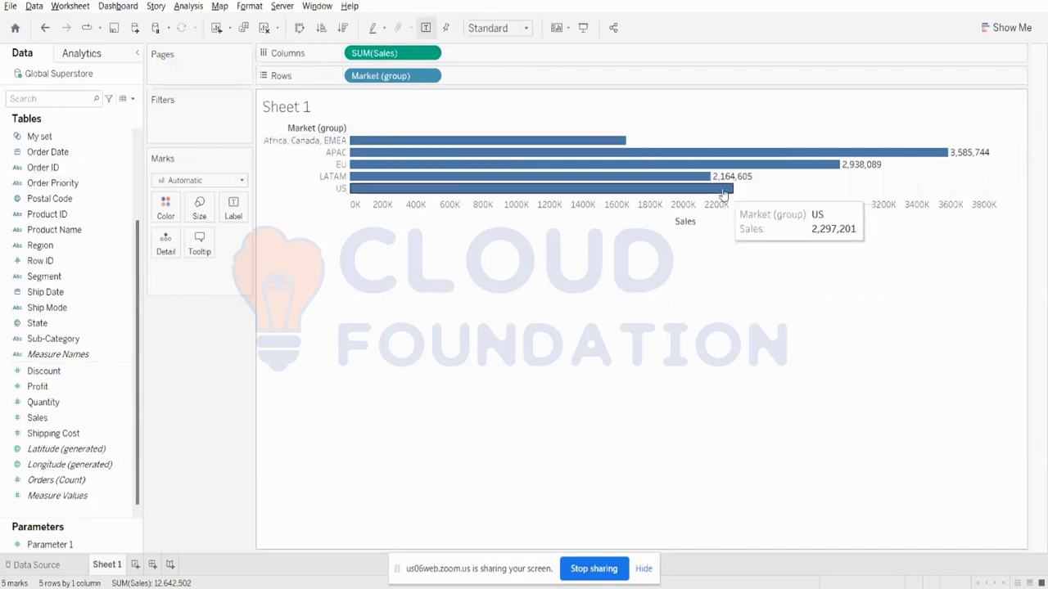
pyautogui.moveTo(729, 175)
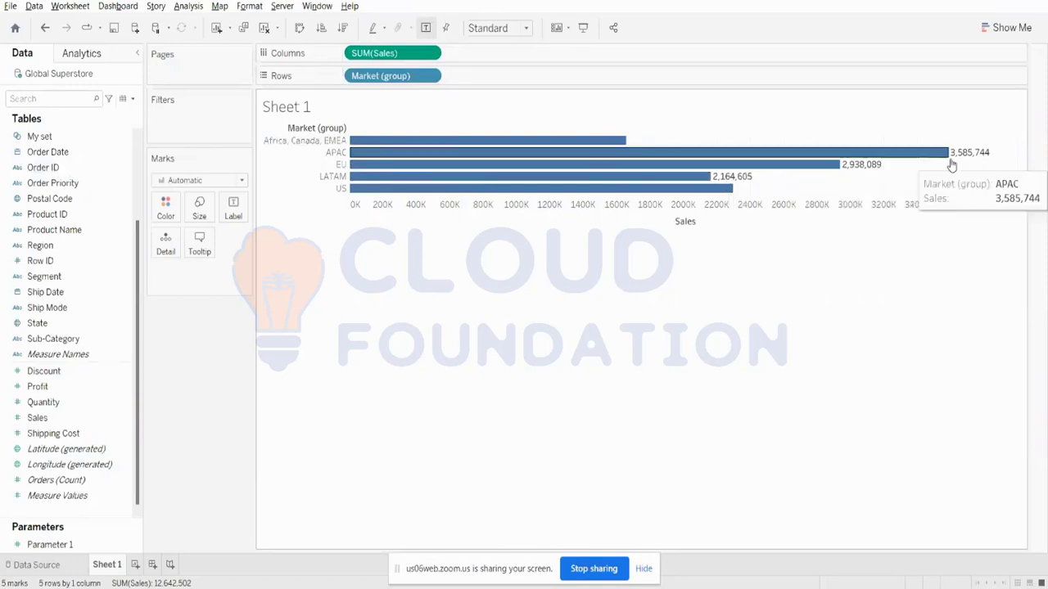
pyautogui.click(300, 28)
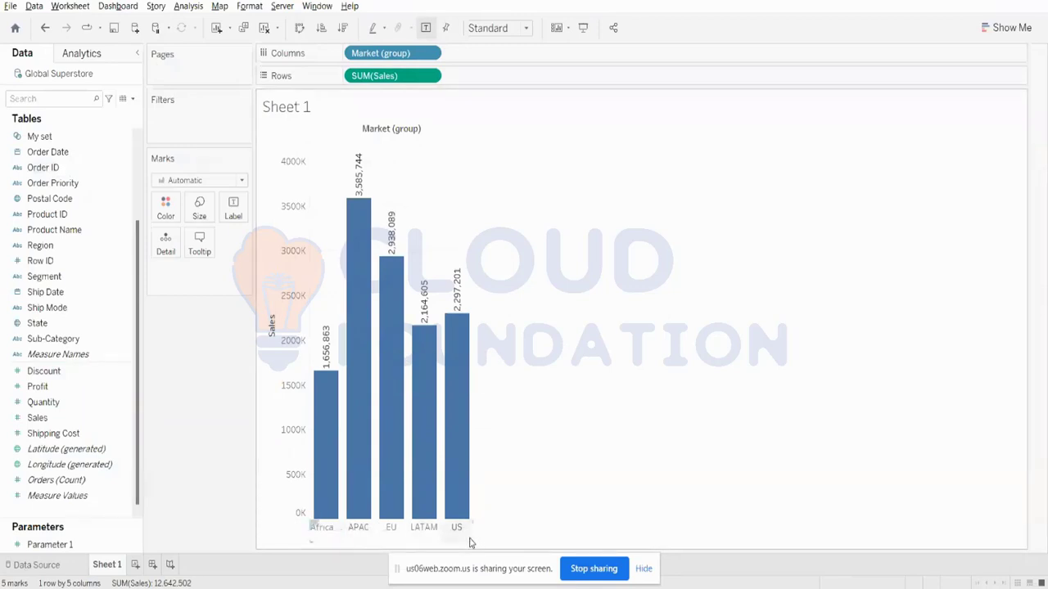
# - Try widening the columns of the vertical bar chart and undo the resizing
pyautogui.moveTo(472, 537); pyautogui.dragTo(693, 531)
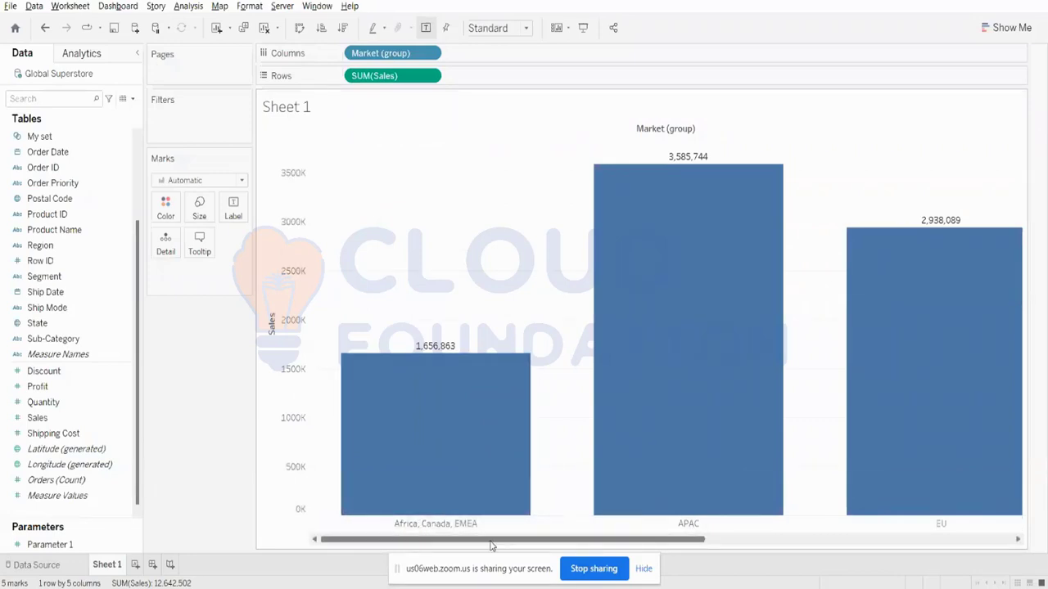
pyautogui.moveTo(491, 542)
pyautogui.mouseDown()
pyautogui.moveTo(765, 554)
pyautogui.moveTo(484, 557)
pyautogui.moveTo(491, 547)
pyautogui.mouseUp()
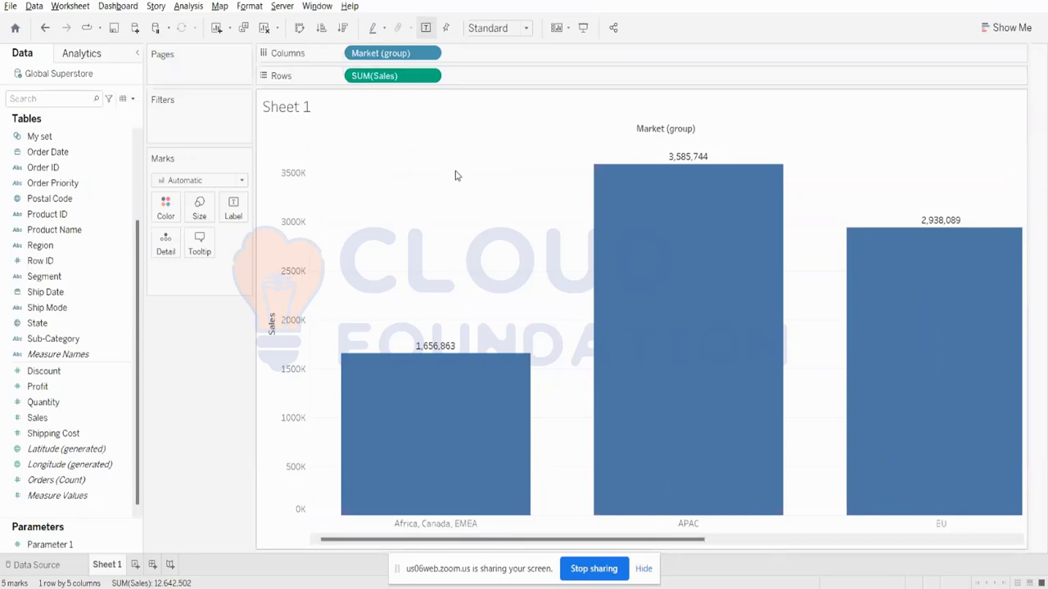
pyautogui.hotkey('ctrl', 'z')
pyautogui.hotkey('ctrl', 'z')
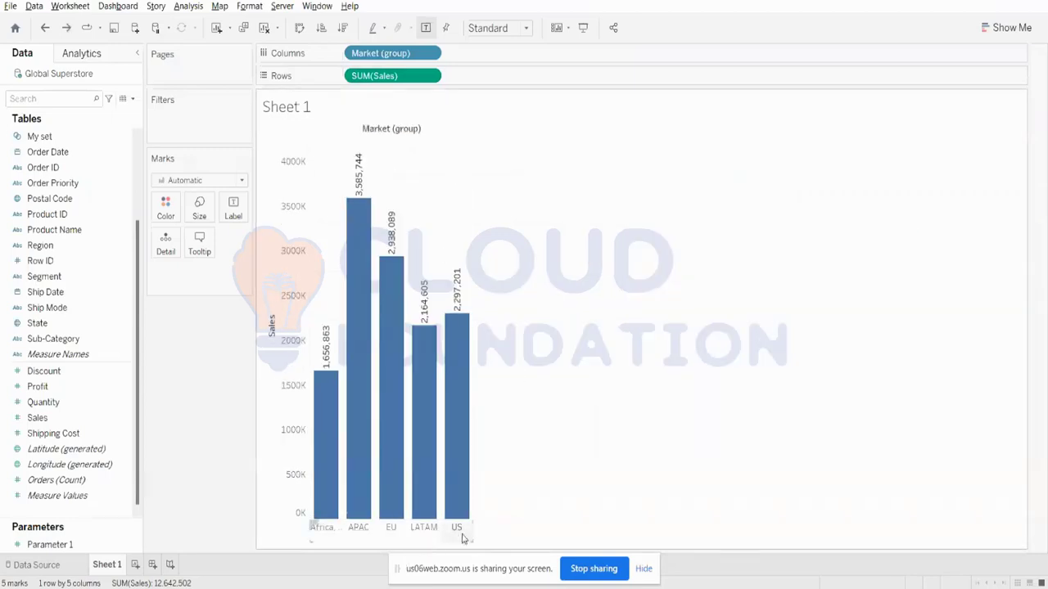
pyautogui.moveTo(471, 534); pyautogui.dragTo(647, 534)
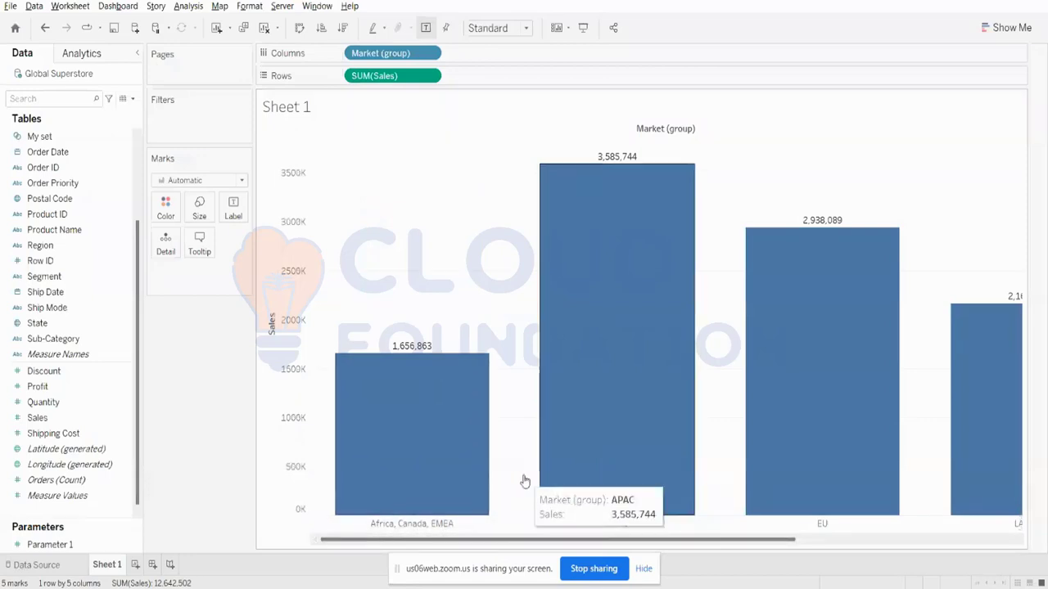
pyautogui.click(45, 28)
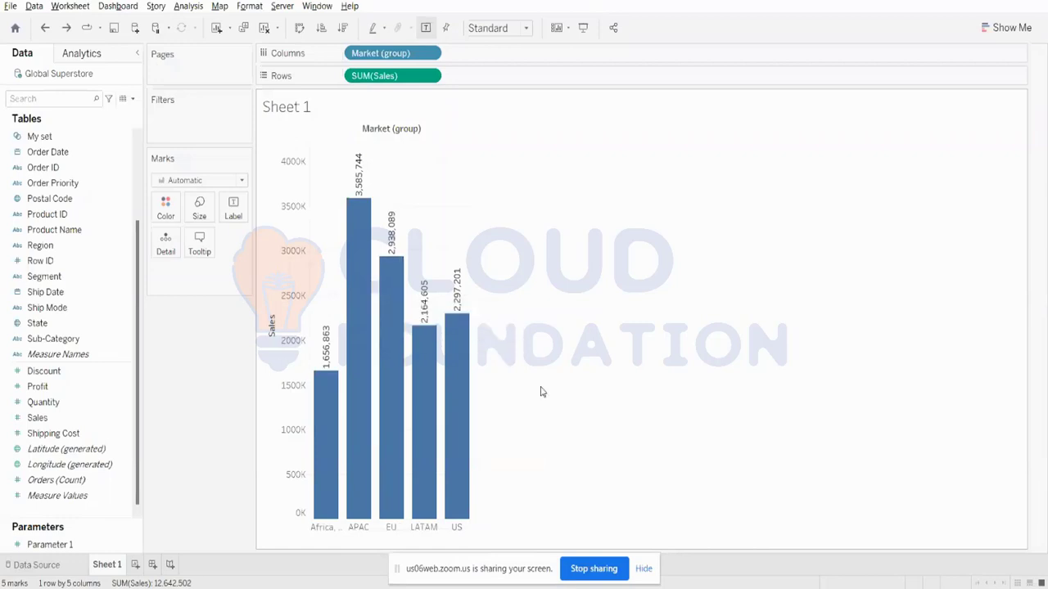
# - Remove the grouped market and Sales fields so that Sheet 1 is empty
pyautogui.moveTo(358, 325)
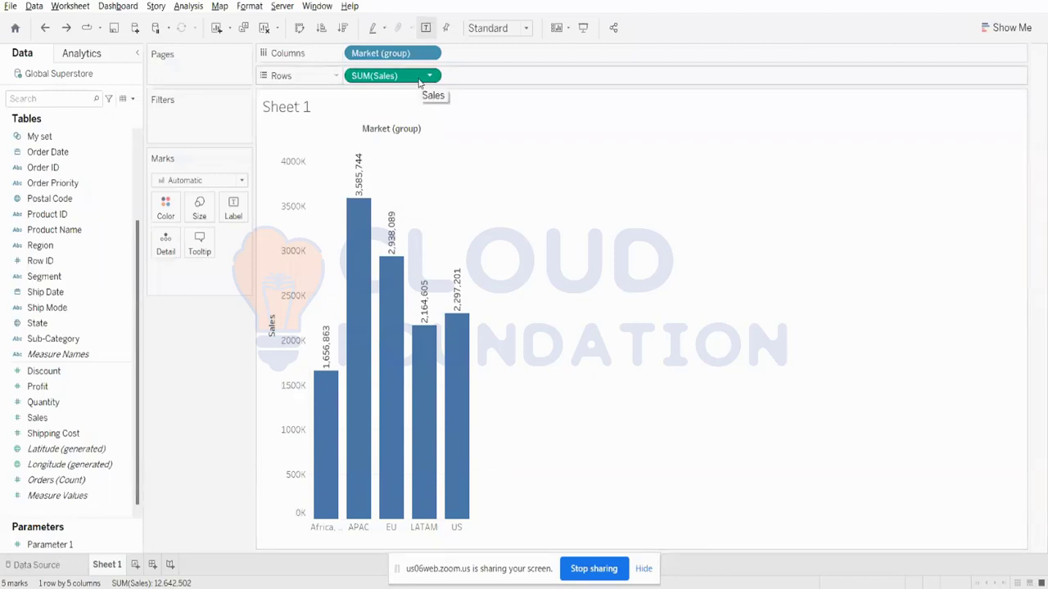
pyautogui.moveTo(420, 79); pyautogui.dragTo(305, 51)
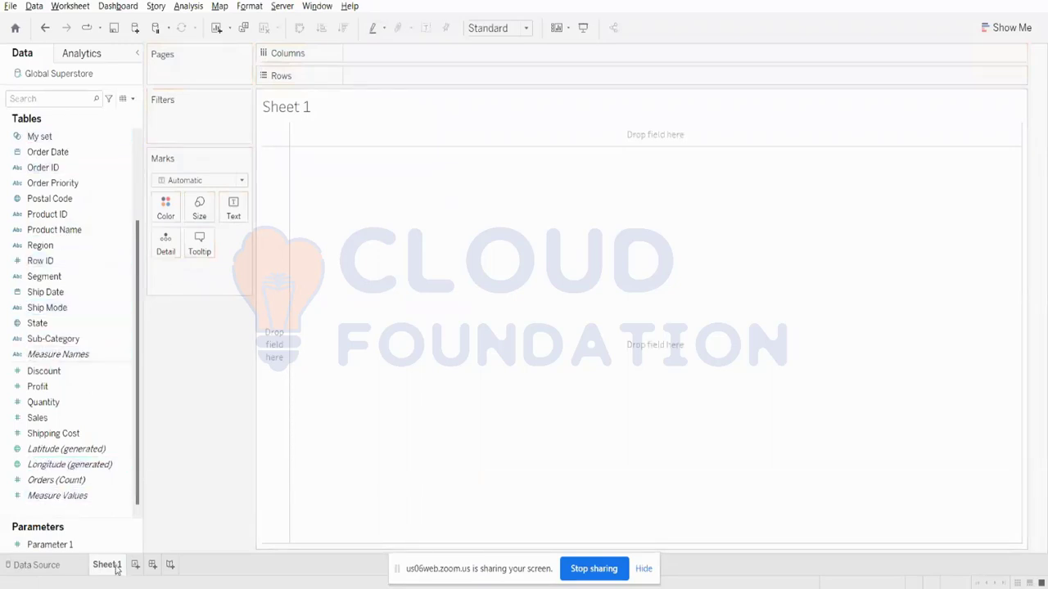
pyautogui.moveTo(116, 571)
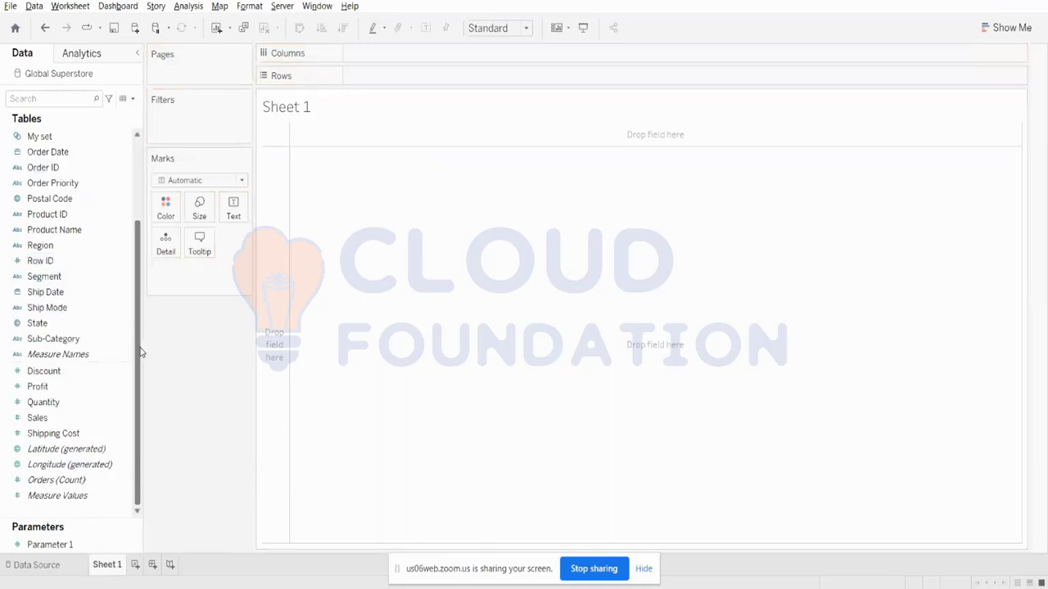
# - Start creating a new group based on the Sub-Category field
pyautogui.click(82, 341)
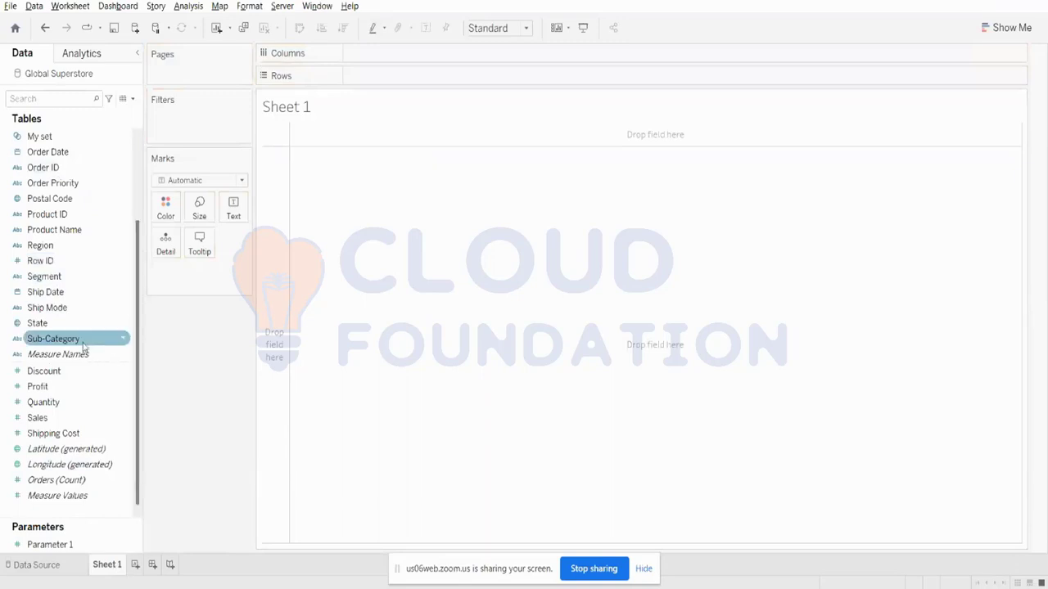
pyautogui.click(80, 342)
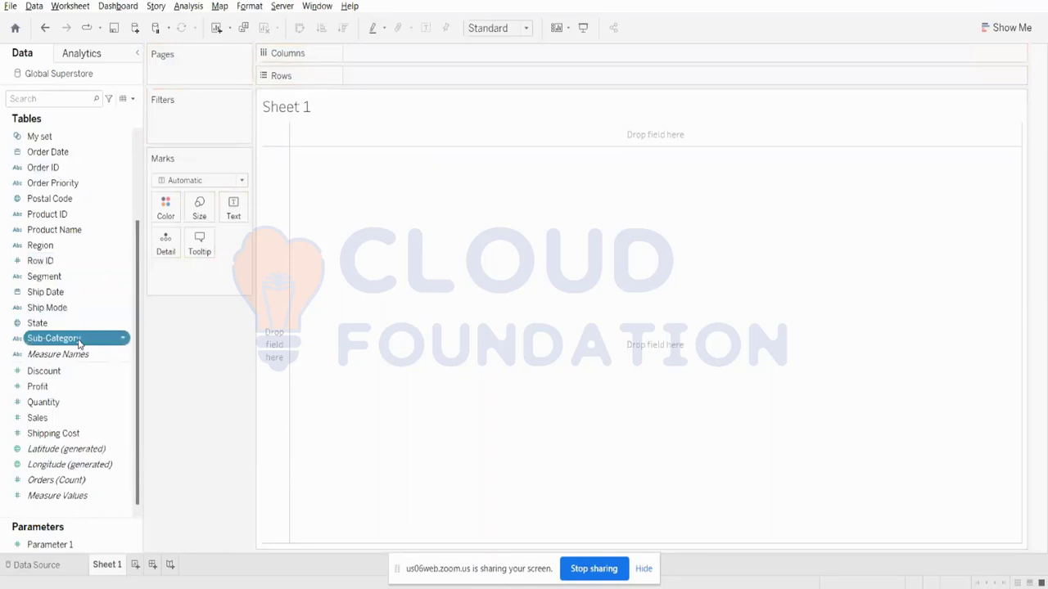
pyautogui.rightClick(79, 344)
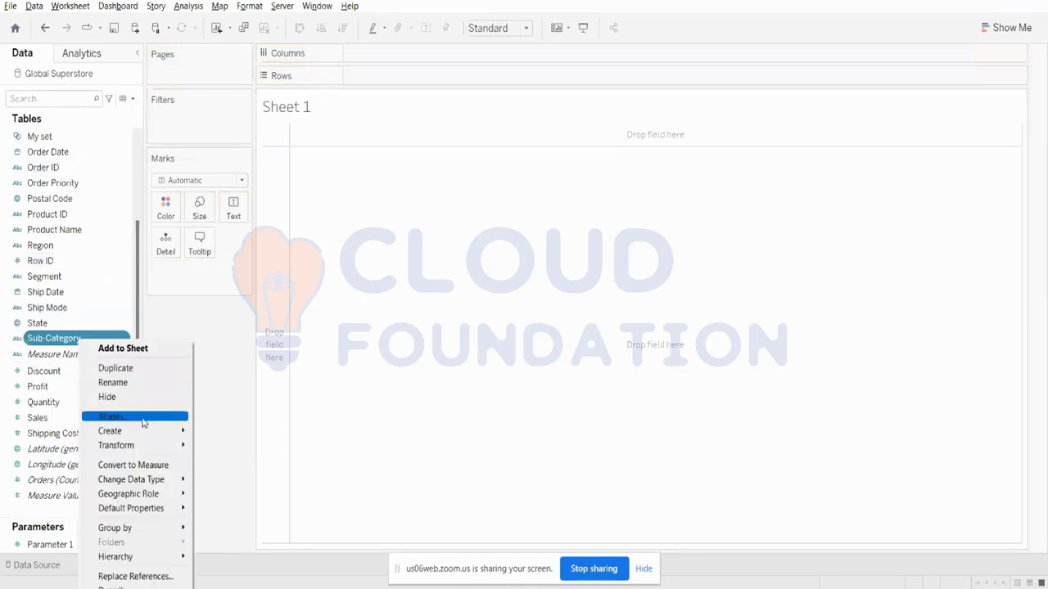
pyautogui.moveTo(135, 434)
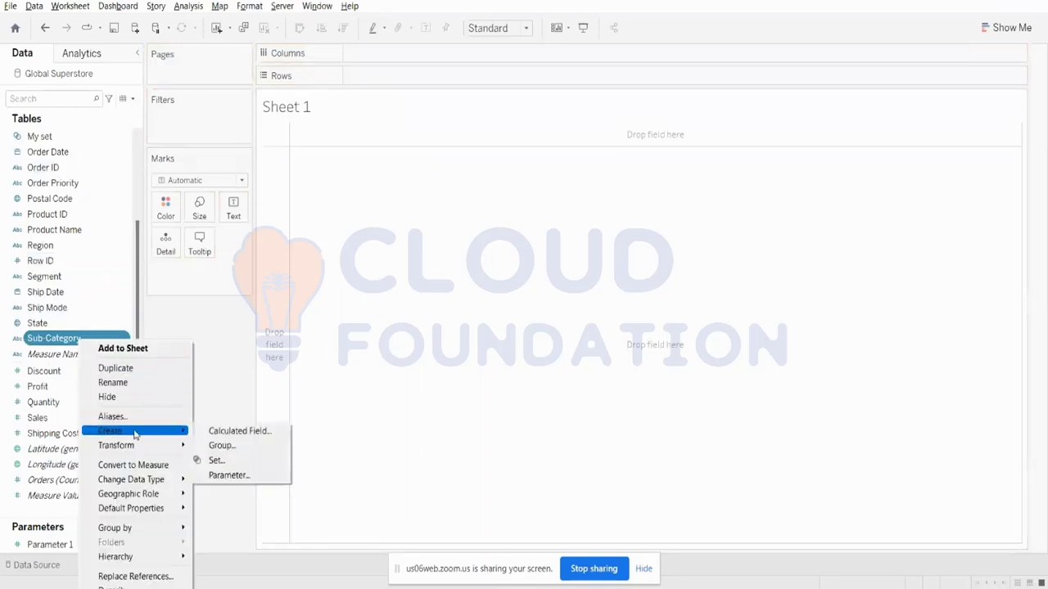
pyautogui.click(235, 446)
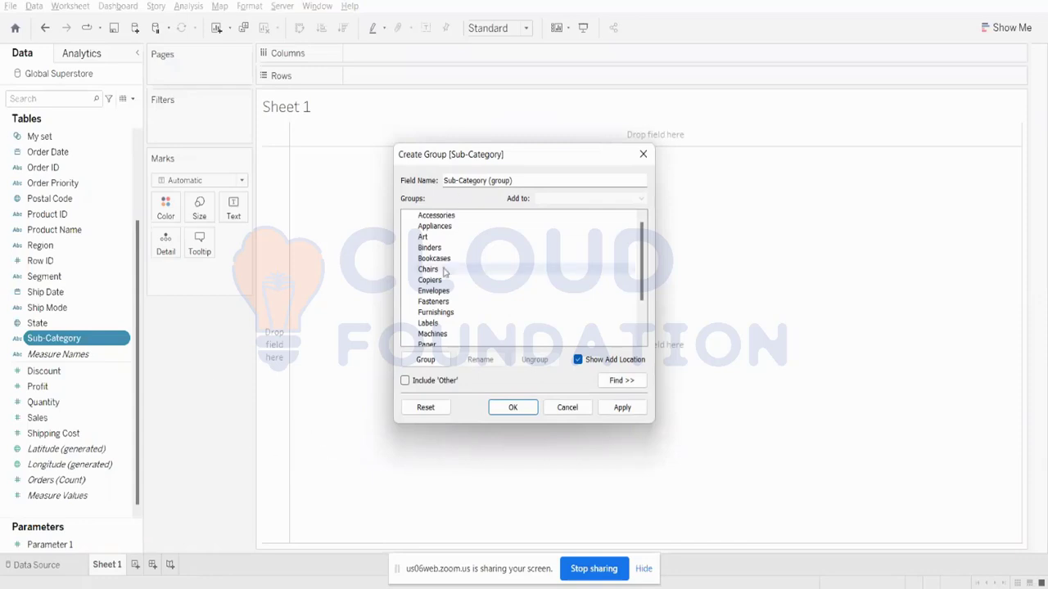
# - Combine Accessories, Art, Bookcases, Copiers and Furnishings into one group in the new Sub-Category group field
pyautogui.click(442, 217)
pyautogui.keyDown('ctrl'); pyautogui.click(434, 238); pyautogui.keyUp('ctrl')
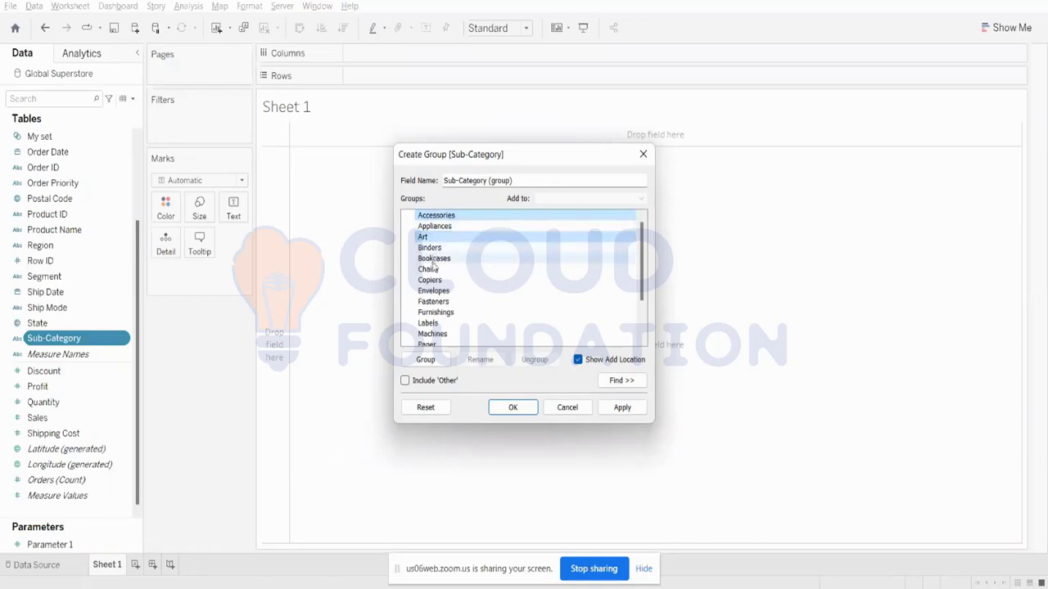
pyautogui.keyDown('ctrl'); pyautogui.click(434, 259); pyautogui.keyUp('ctrl')
pyautogui.keyDown('ctrl'); pyautogui.click(430, 280); pyautogui.keyUp('ctrl')
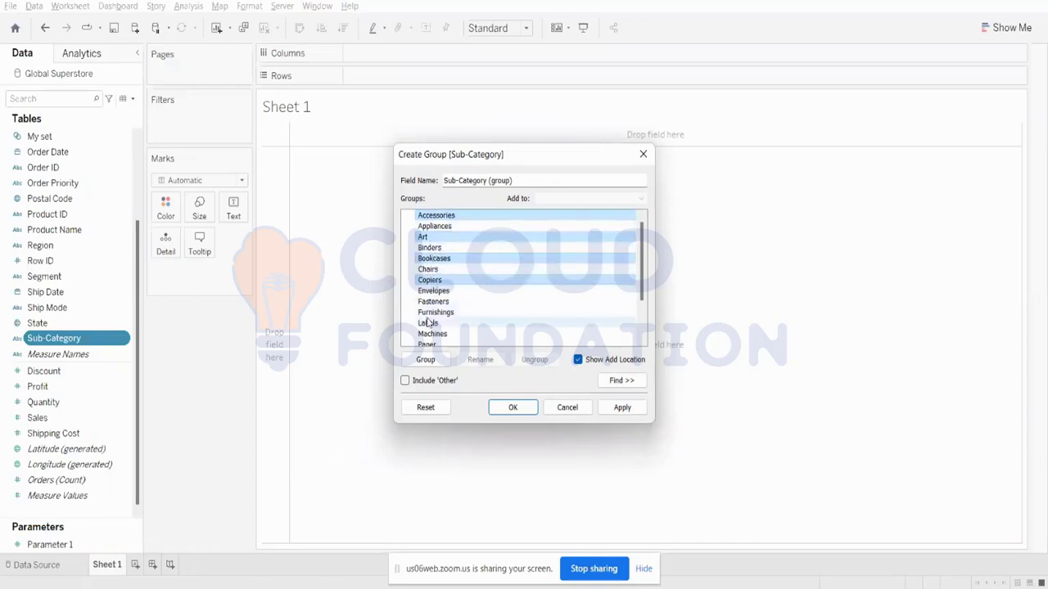
pyautogui.keyDown('ctrl'); pyautogui.click(434, 313); pyautogui.keyUp('ctrl')
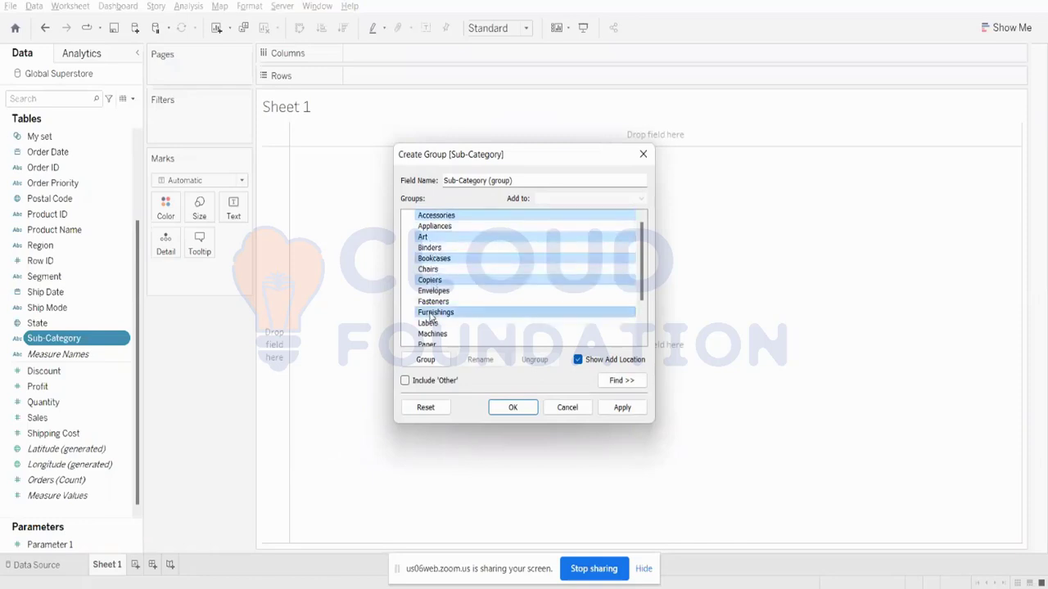
pyautogui.click(426, 360)
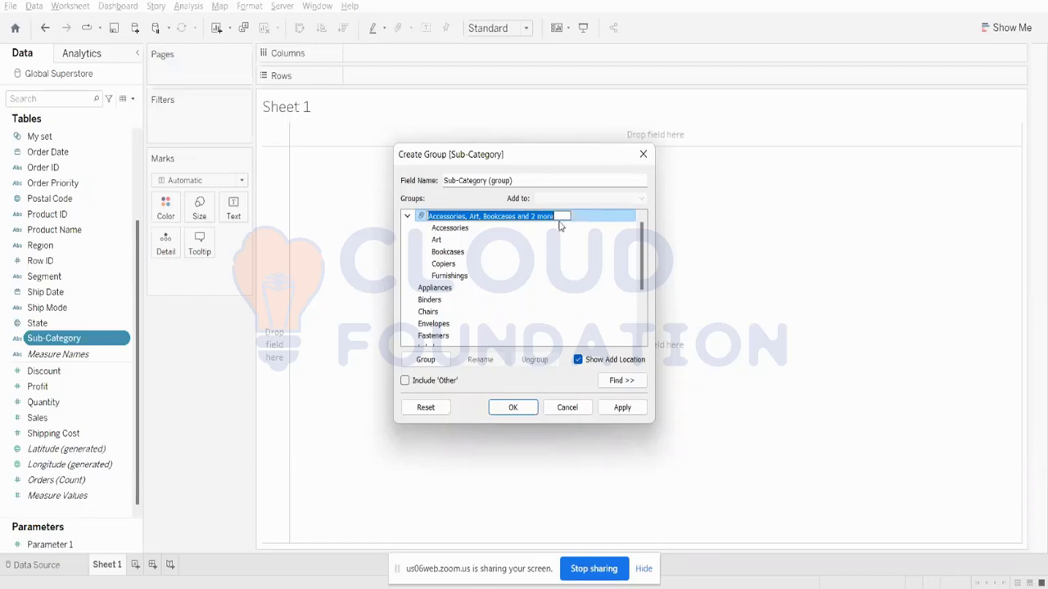
pyautogui.press('BackSpace')
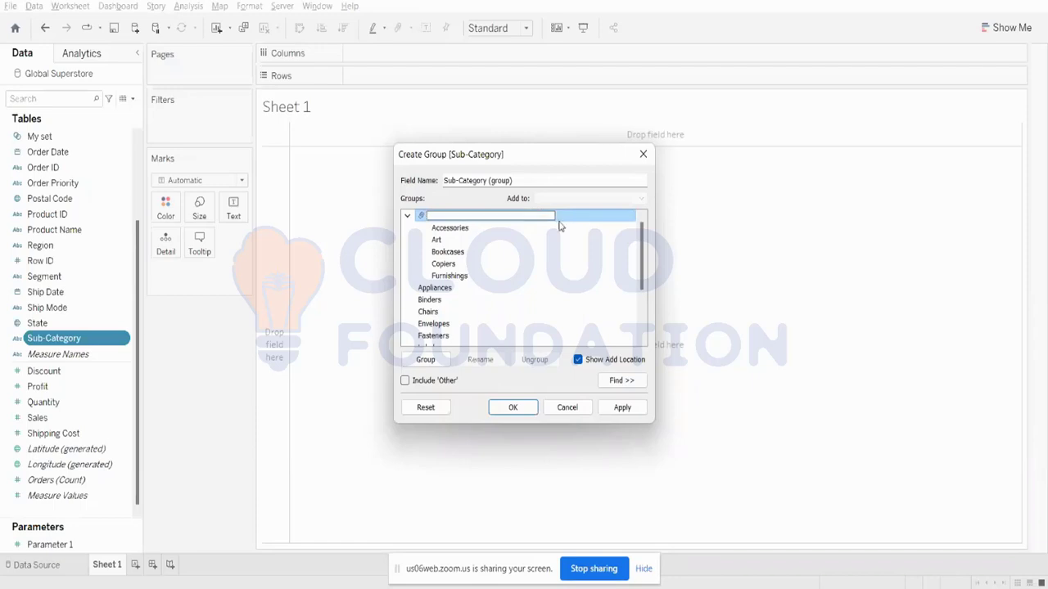
pyautogui.press('capslock')
pyautogui.write('M')
pyautogui.press('capslock')
pyautogui.press('capslock')
pyautogui.write('P')
pyautogui.press('capslock')
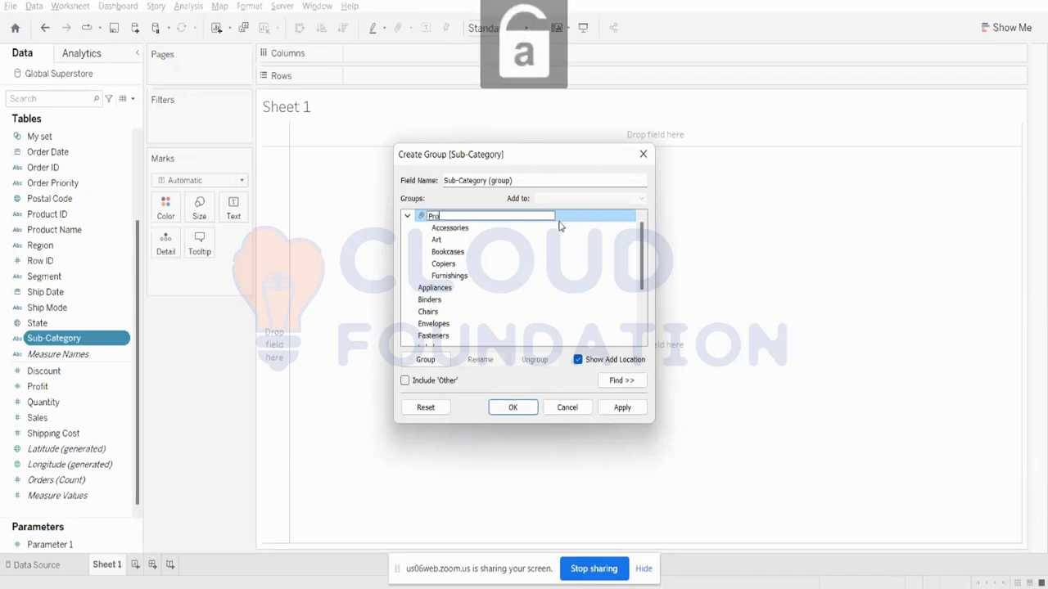
pyautogui.press('capslock')
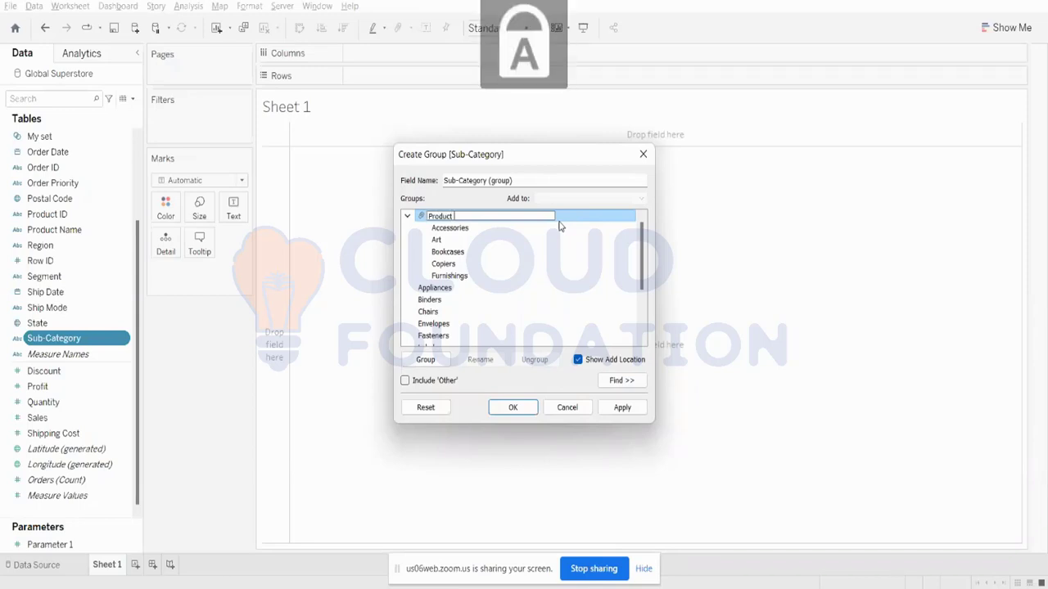
pyautogui.press('BackSpace')
pyautogui.press('BackSpace')
pyautogui.press('BackSpace')
pyautogui.press('BackSpace')
pyautogui.press('BackSpace')
pyautogui.press('BackSpace')
pyautogui.press('BackSpace')
pyautogui.press('capslock')
pyautogui.write('s')
pyautogui.press('capslock')
pyautogui.write('UB')
pyautogui.press('capslock')
pyautogui.press('BackSpace')
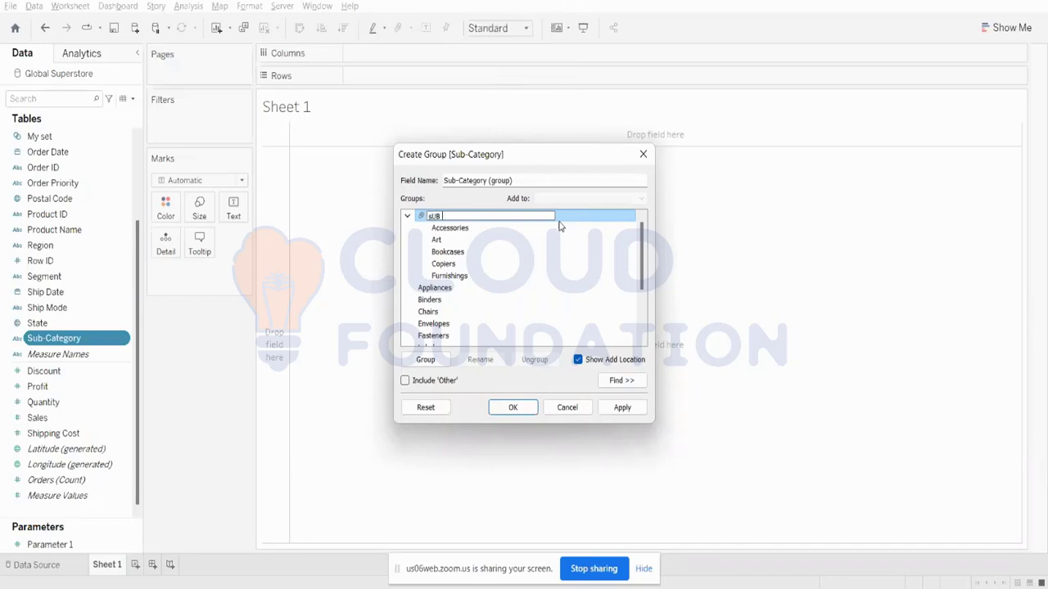
pyautogui.press('BackSpace')
pyautogui.press('BackSpace')
pyautogui.press('BackSpace')
pyautogui.press('BackSpace')
# - Name the combined group Sub Category Group and save the new Sub-Category (group) field
pyautogui.press('capslock')
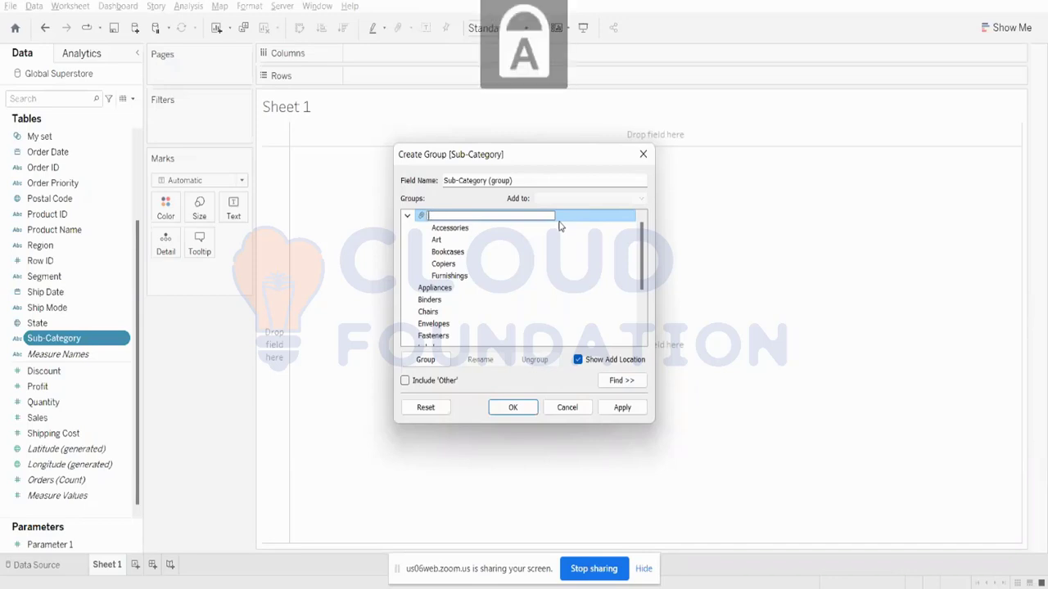
pyautogui.write('S')
pyautogui.press('capslock')
pyautogui.write('ub')
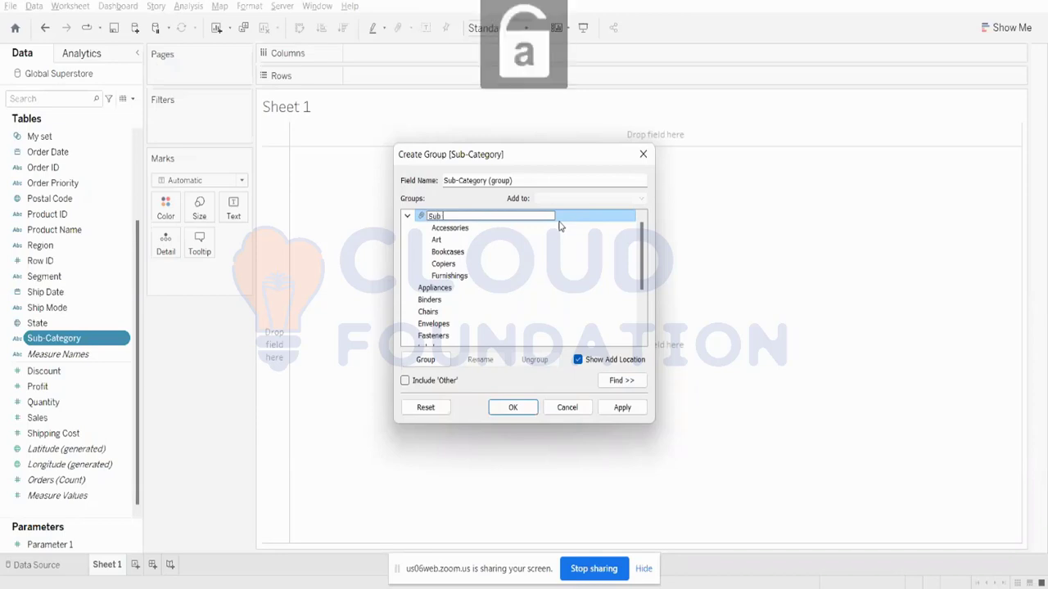
pyautogui.press('capslock')
pyautogui.write('C')
pyautogui.press('capslock')
pyautogui.write('atego')
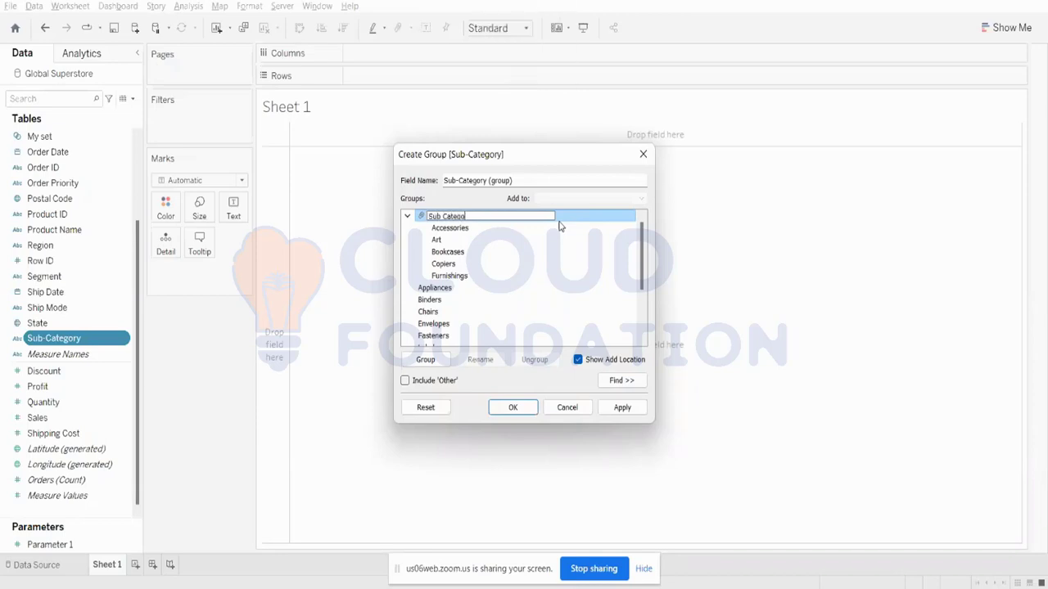
pyautogui.write('ry')
pyautogui.press('capslock')
pyautogui.write('G')
pyautogui.press('capslock')
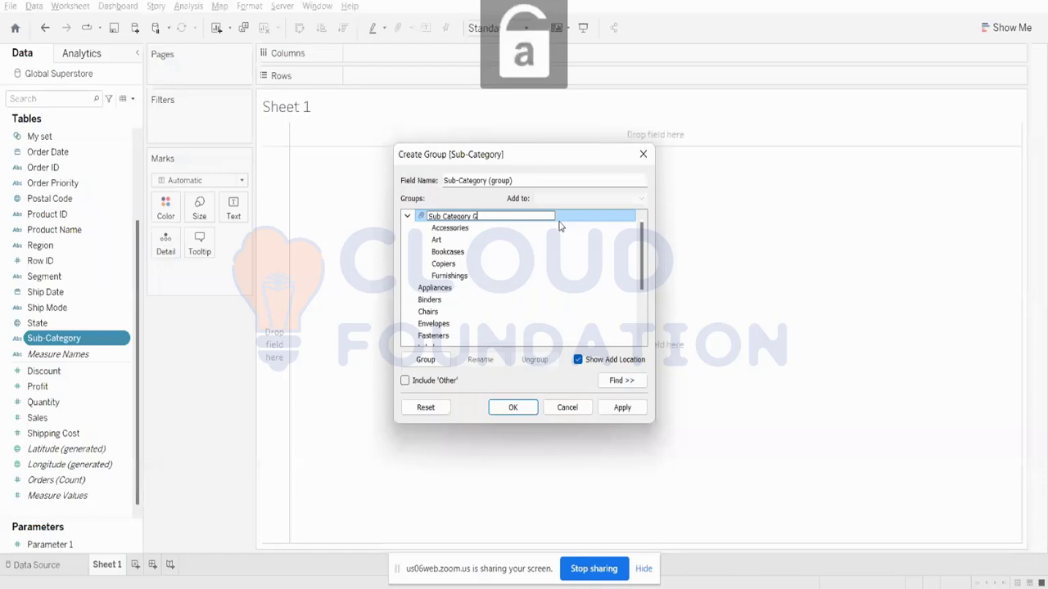
pyautogui.write('roup')
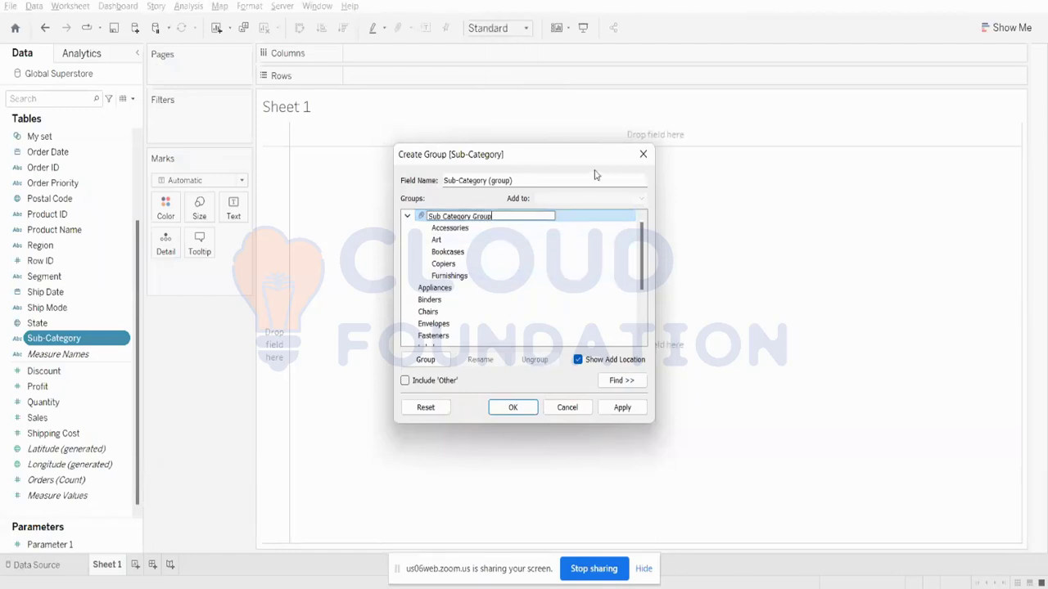
pyautogui.click(473, 252)
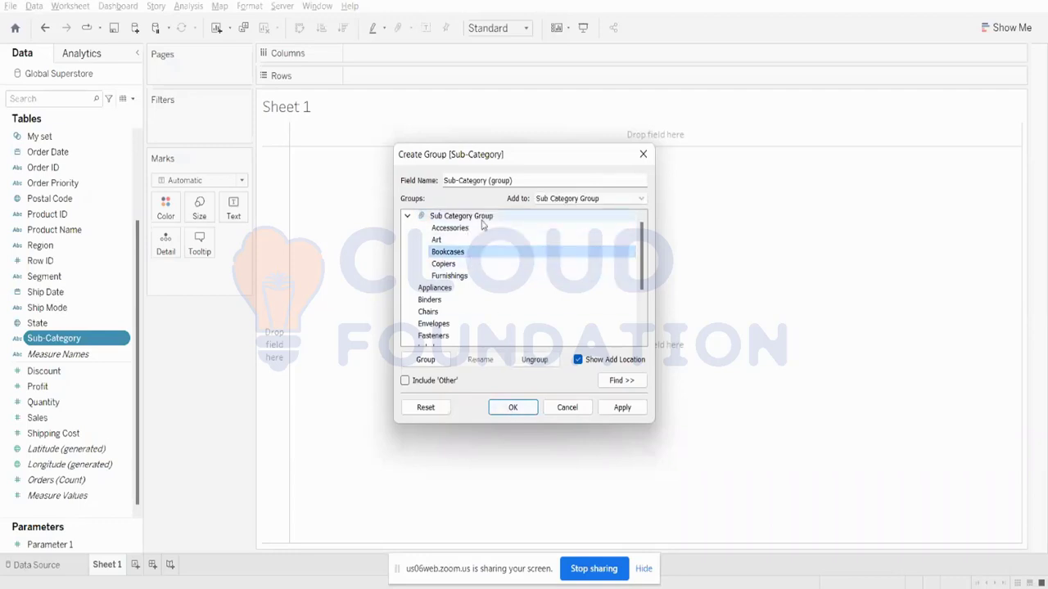
pyautogui.click(618, 407)
pyautogui.click(524, 409)
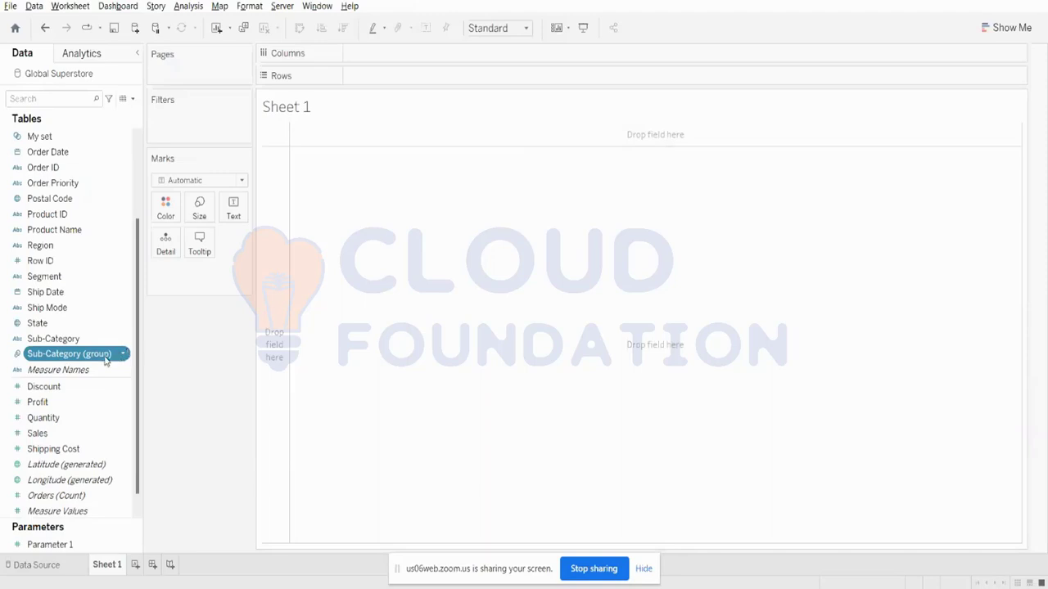
# - Edit the Sub-Category (group) field so that Envelopes also belongs to Sub Category Group
pyautogui.rightClick(105, 360)
pyautogui.click(169, 140)
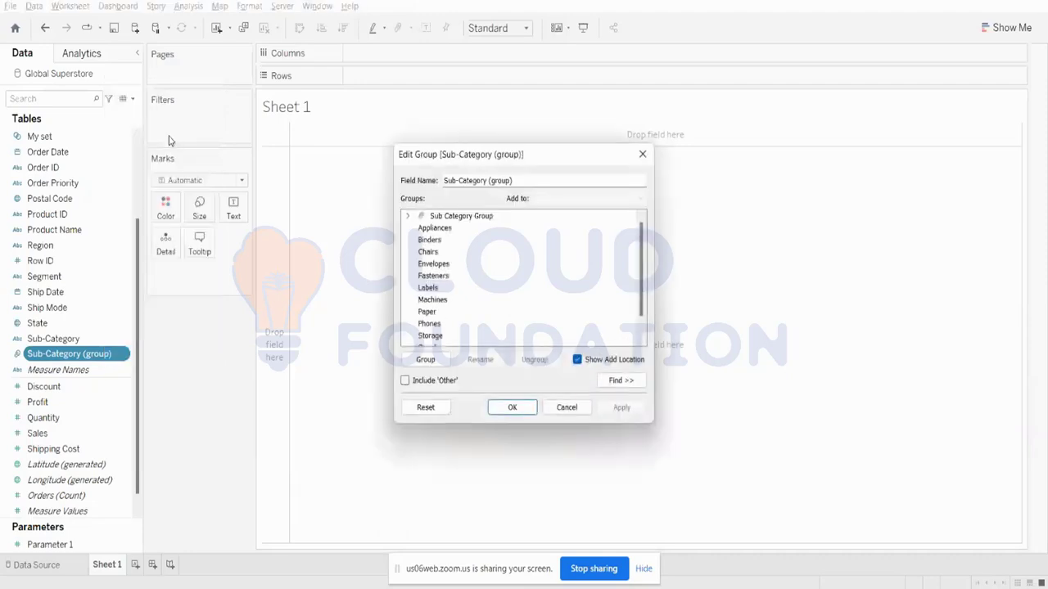
pyautogui.click(407, 216)
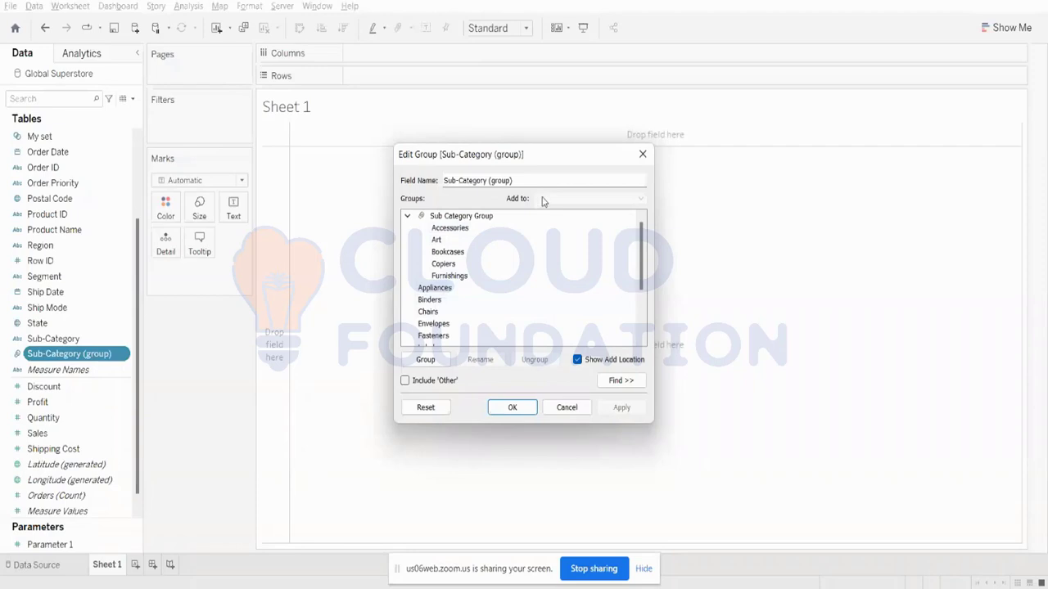
pyautogui.click(446, 323)
pyautogui.click(555, 198)
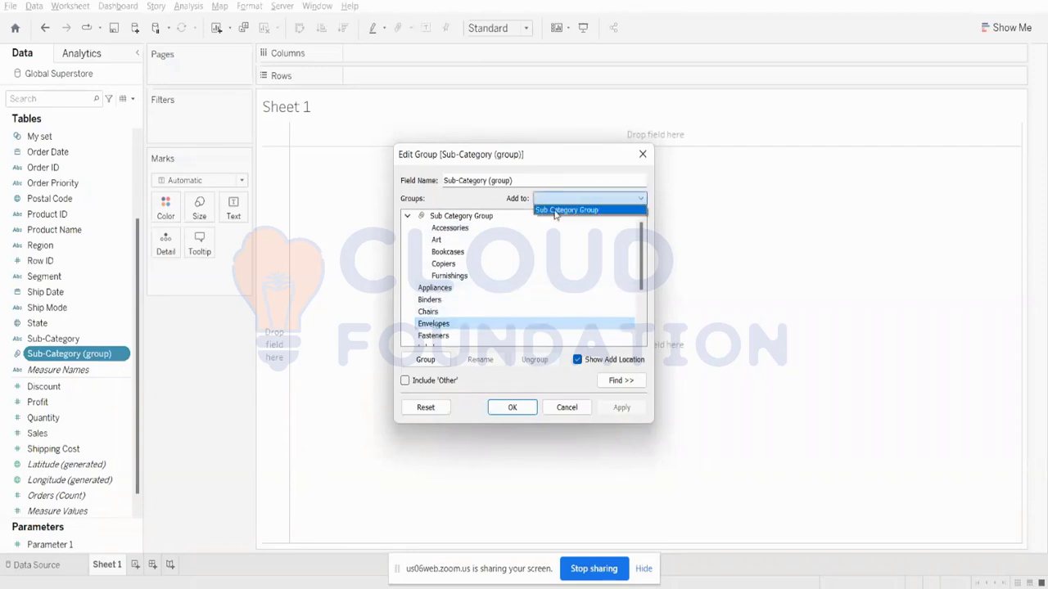
pyautogui.click(565, 211)
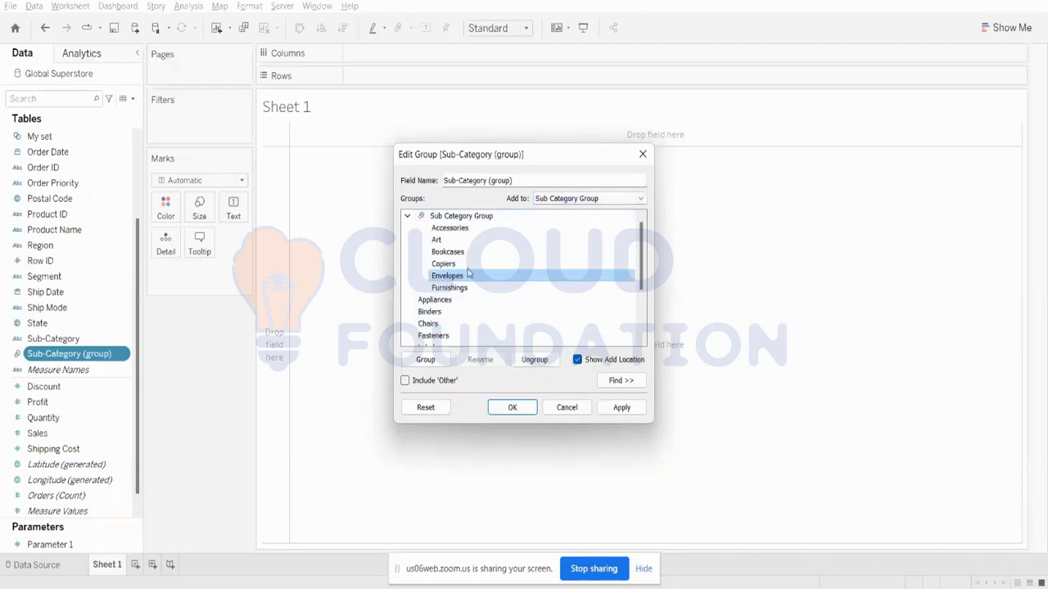
pyautogui.click(615, 409)
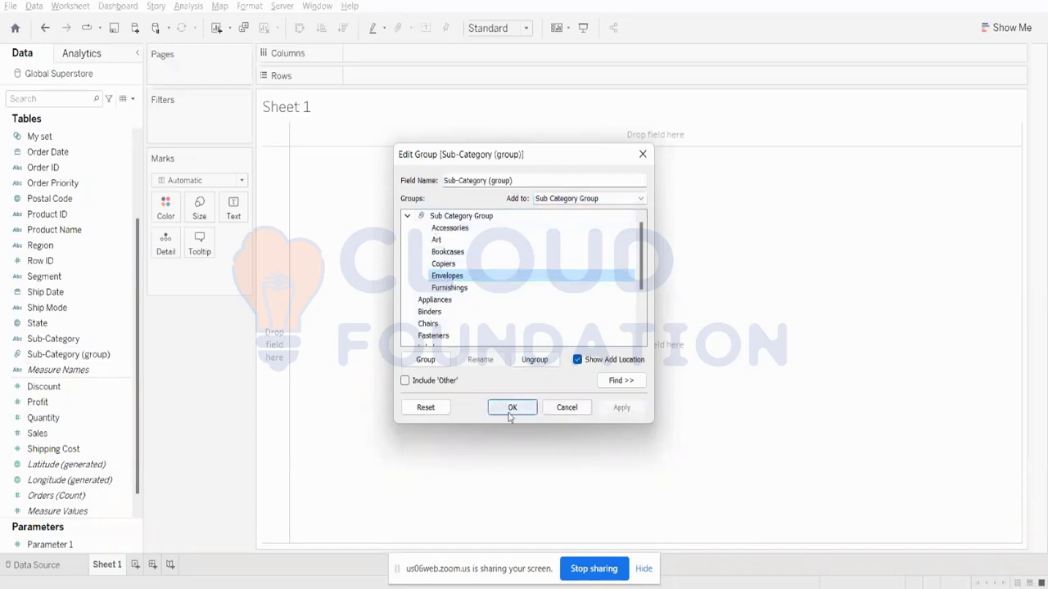
pyautogui.click(510, 407)
# - Build a Sales bar chart with Sub-Category (group) followed by Sub-Category on rows and Sales on columns
pyautogui.click(65, 355)
pyautogui.moveTo(66, 355); pyautogui.dragTo(439, 85)
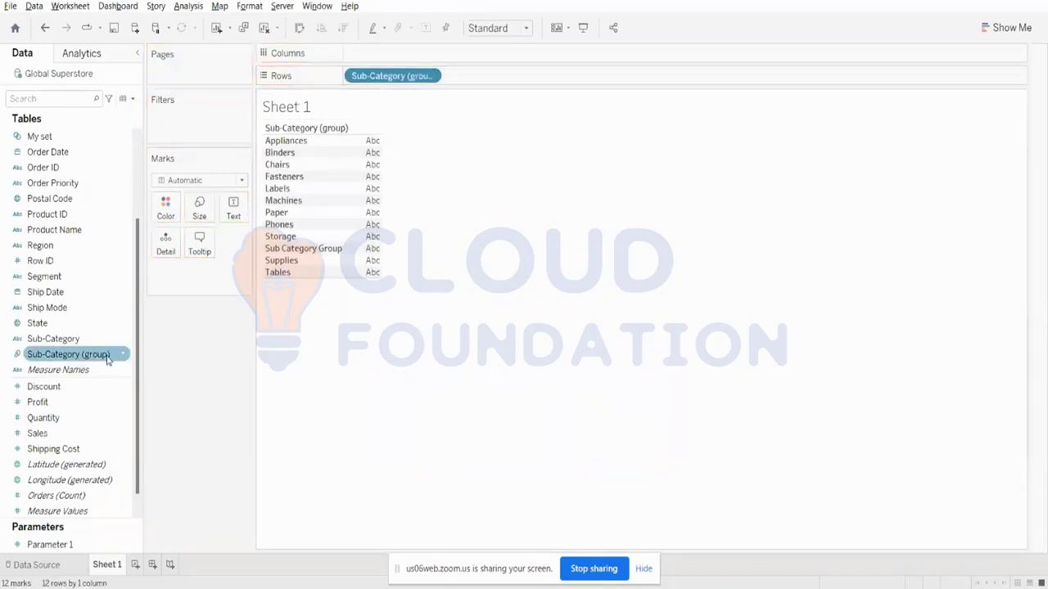
pyautogui.moveTo(53, 339); pyautogui.dragTo(347, 75)
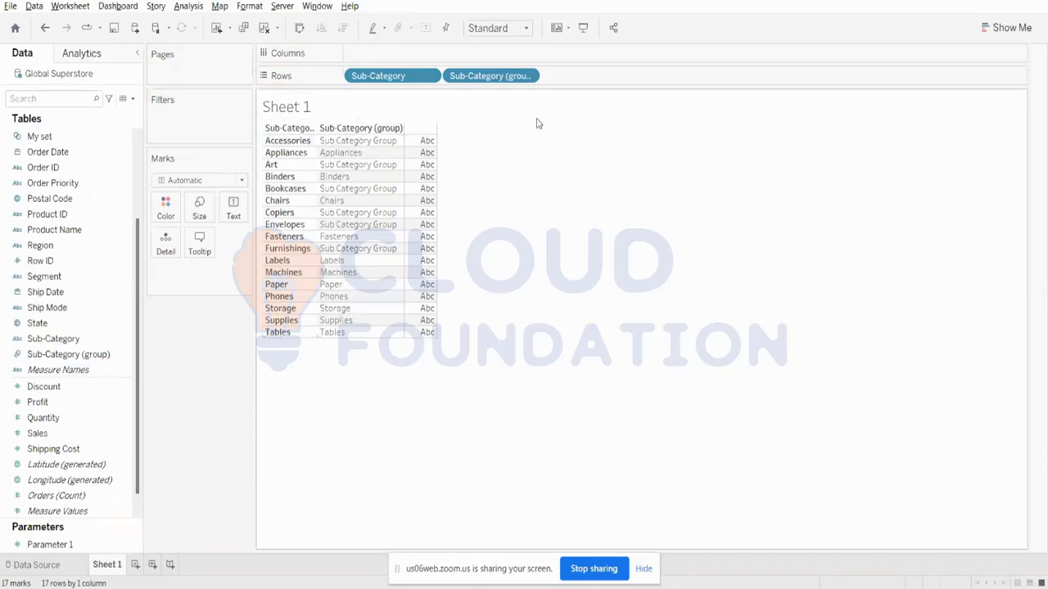
pyautogui.moveTo(507, 75); pyautogui.dragTo(348, 75)
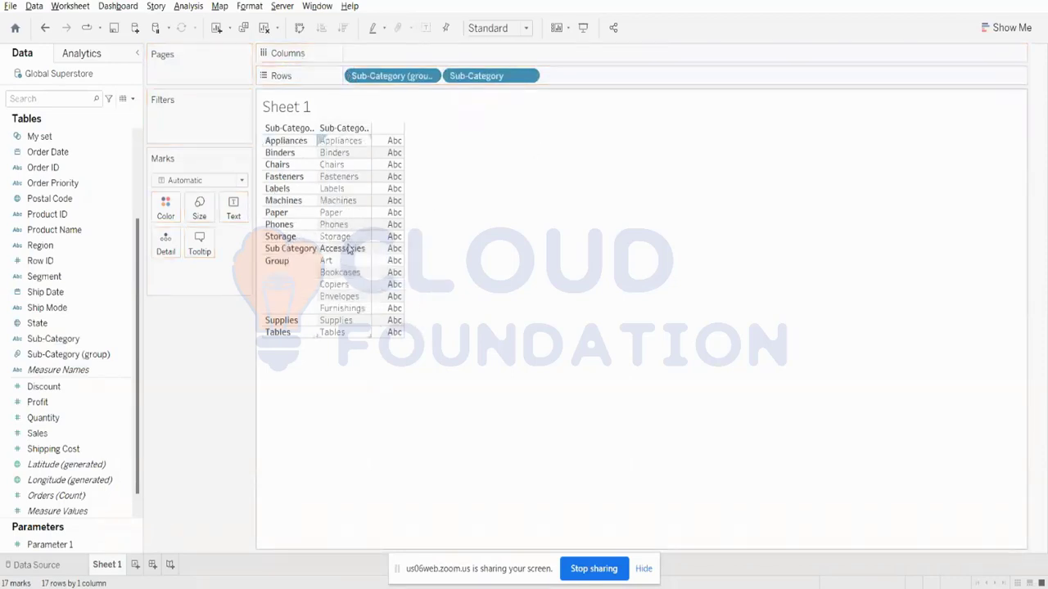
pyautogui.click(44, 436)
pyautogui.moveTo(44, 435); pyautogui.dragTo(397, 57)
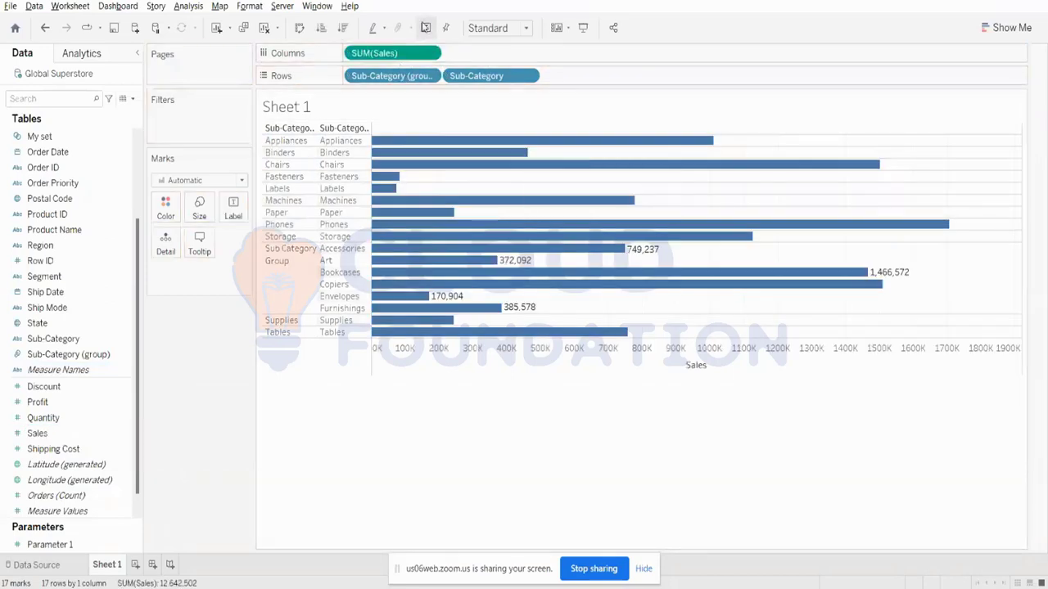
# - Try the view as a text table with both sub-category fields on columns, and return to horizontal bars
pyautogui.click(1007, 27)
pyautogui.click(940, 70)
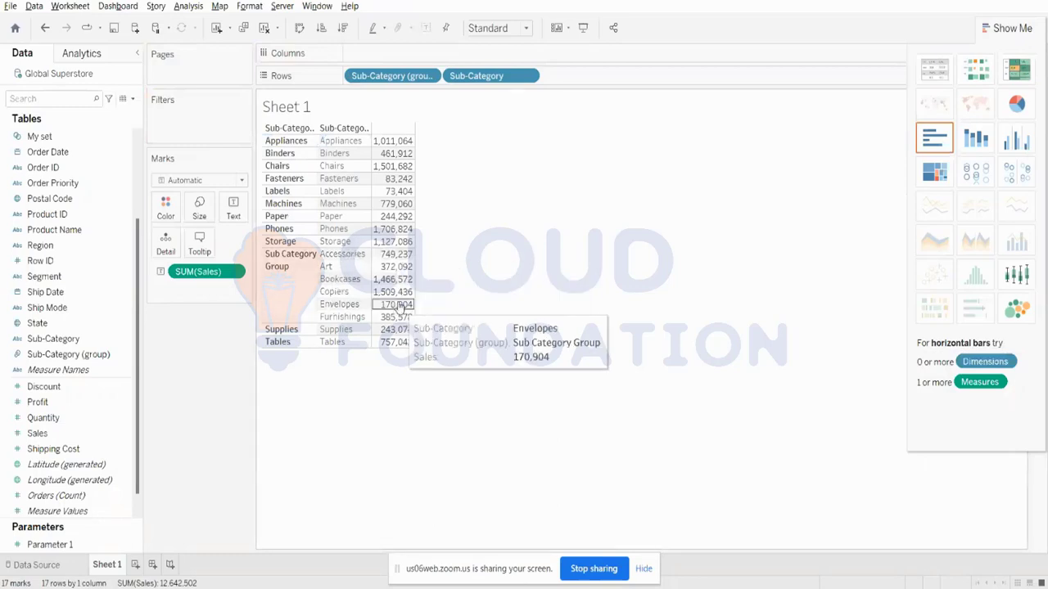
pyautogui.moveTo(393, 75); pyautogui.dragTo(545, 59)
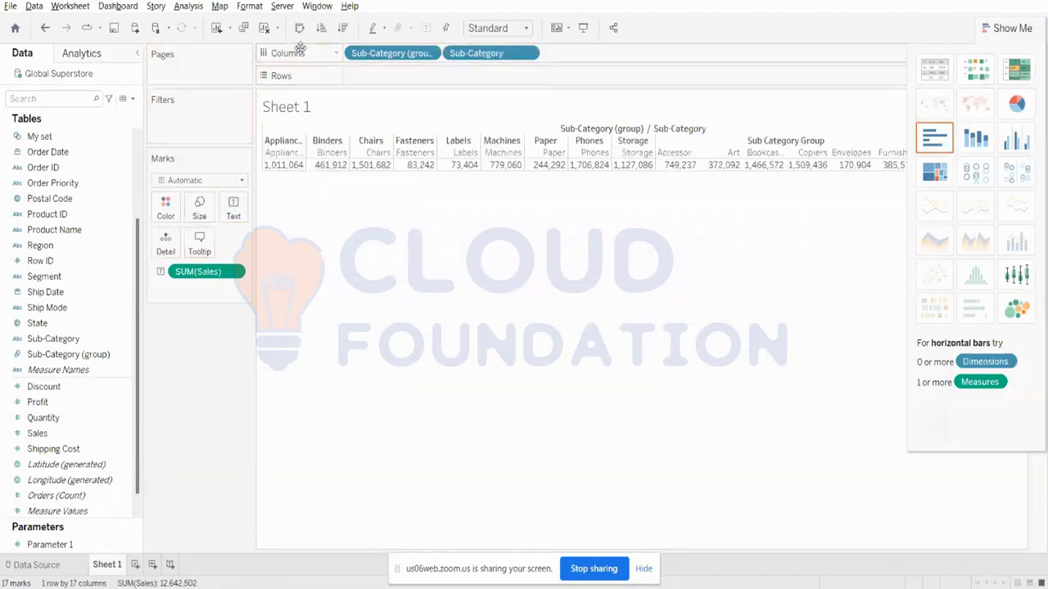
pyautogui.click(935, 139)
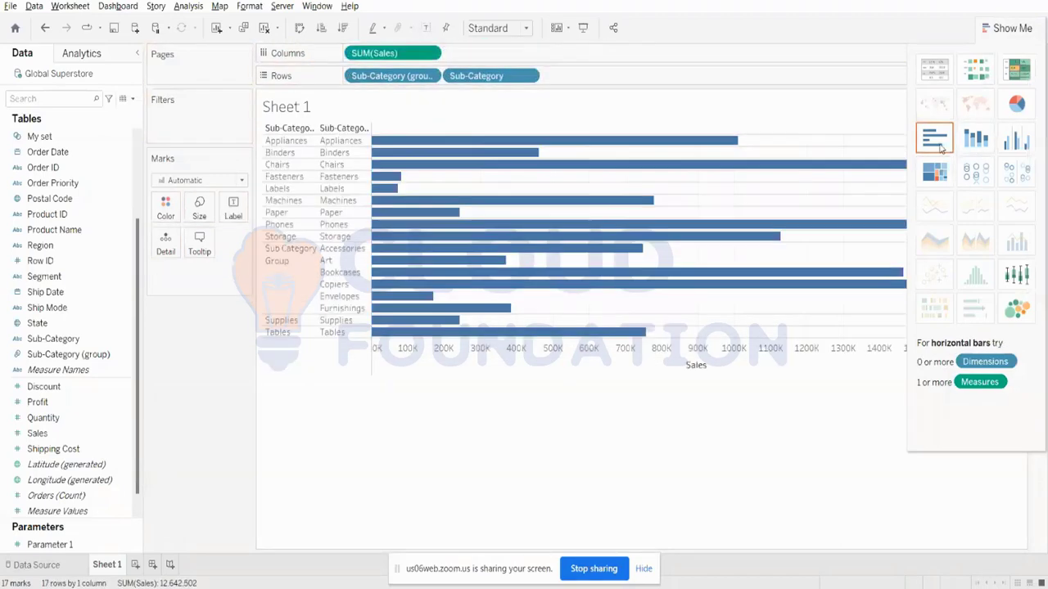
# - Swap rows and columns to get vertical bars and inspect the bars that belong to Sub Category Group
pyautogui.click(300, 29)
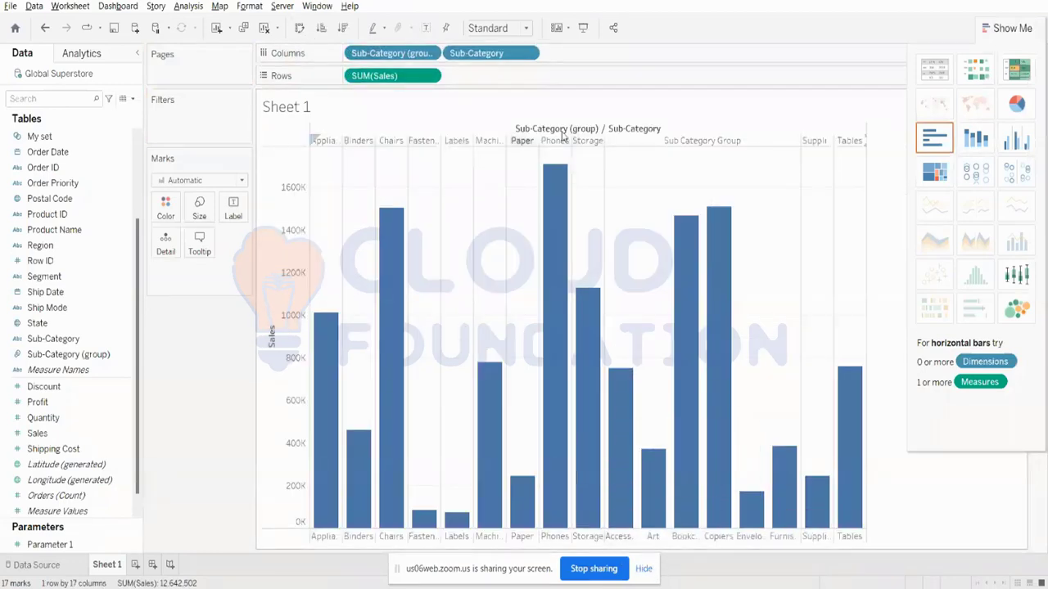
pyautogui.click(1011, 27)
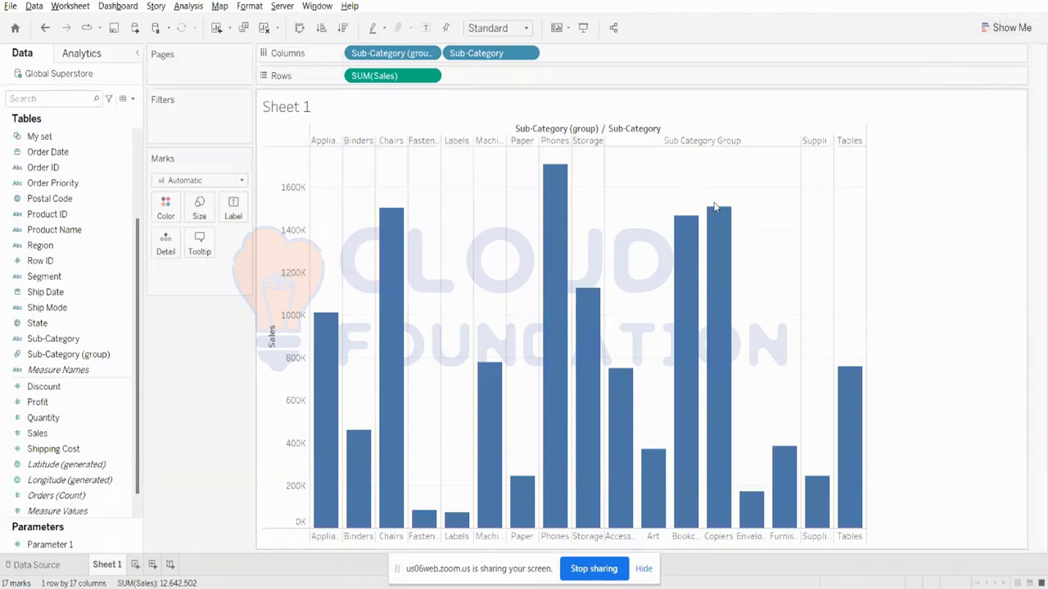
pyautogui.moveTo(722, 395)
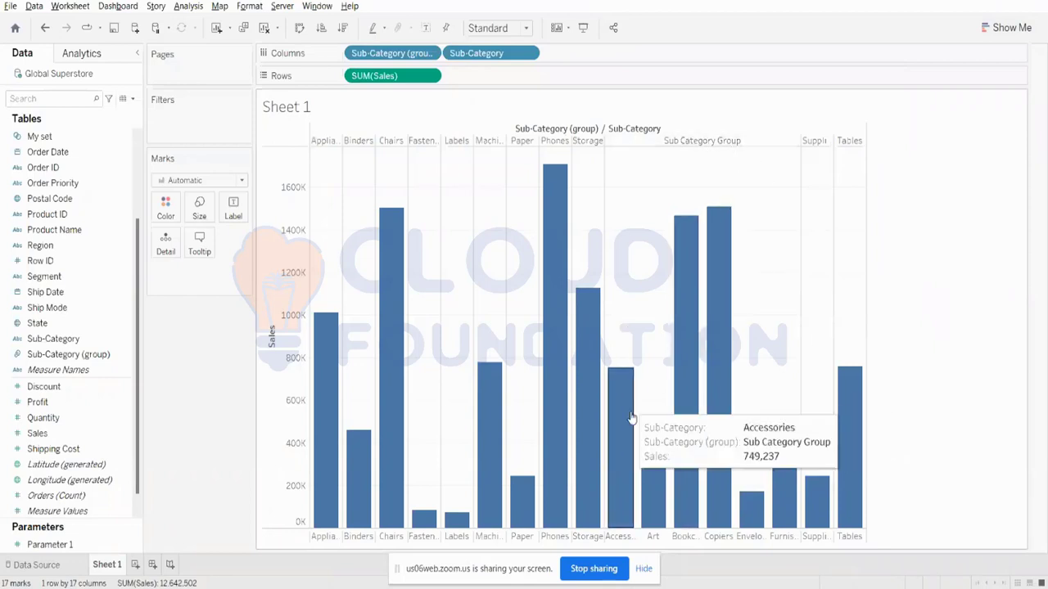
pyautogui.click(706, 142)
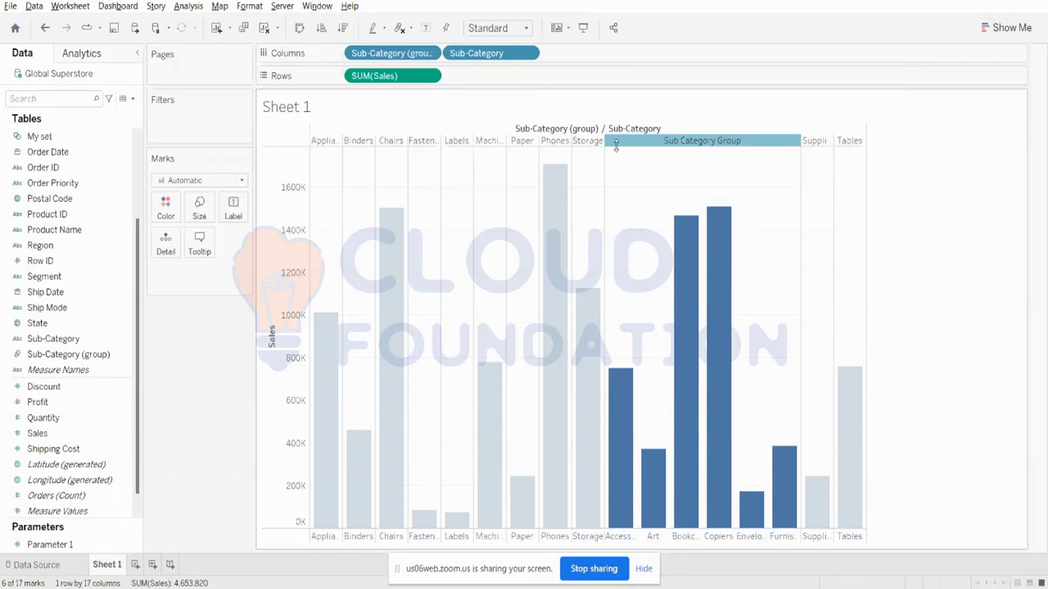
pyautogui.click(931, 183)
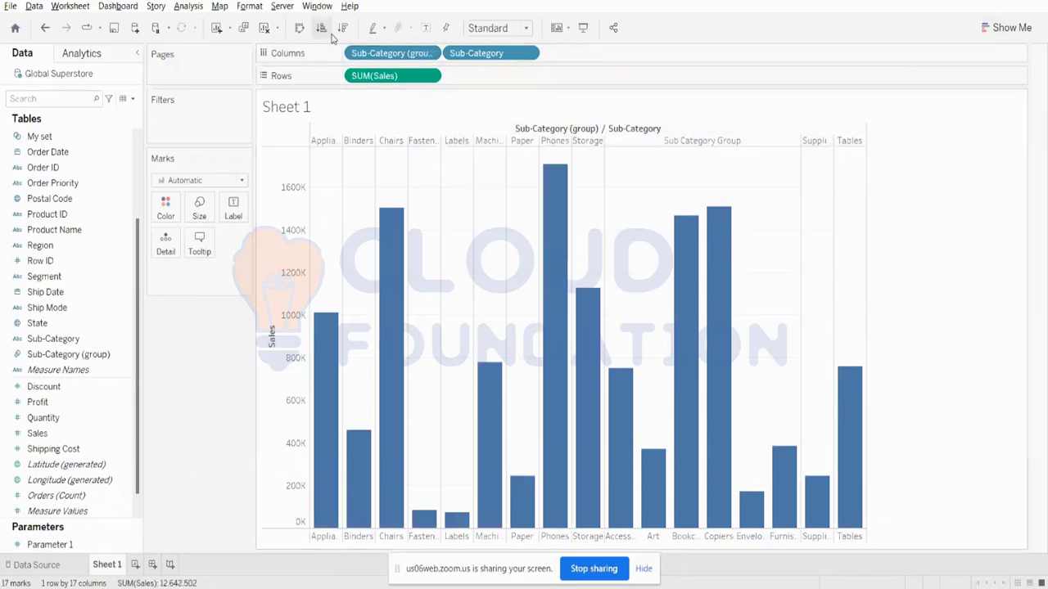
# - Show the grouped Sales as a text table and switch the view to horizontal bars
pyautogui.click(1005, 28)
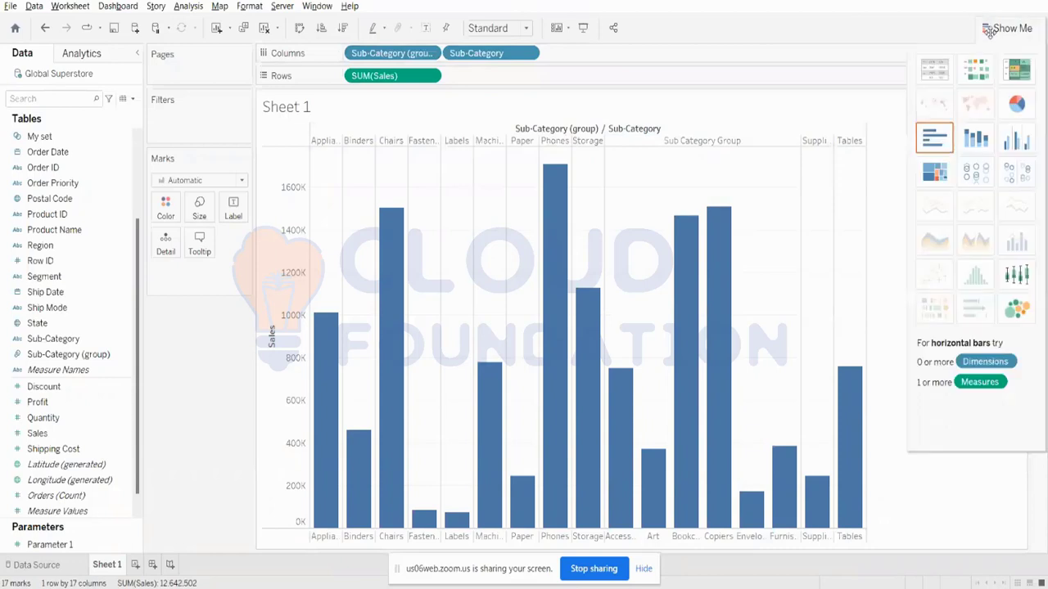
pyautogui.click(934, 69)
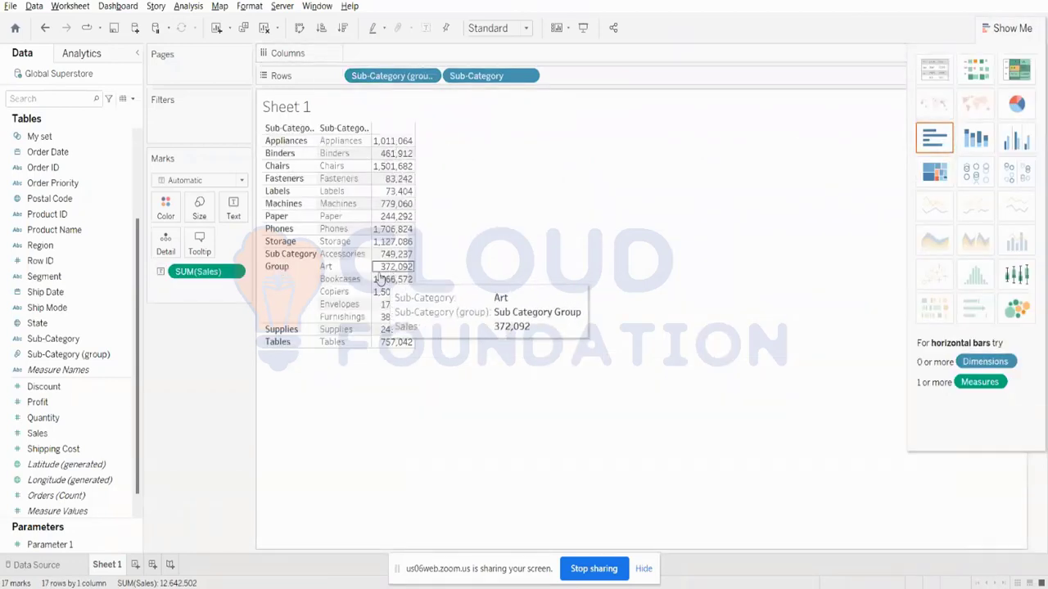
pyautogui.click(934, 141)
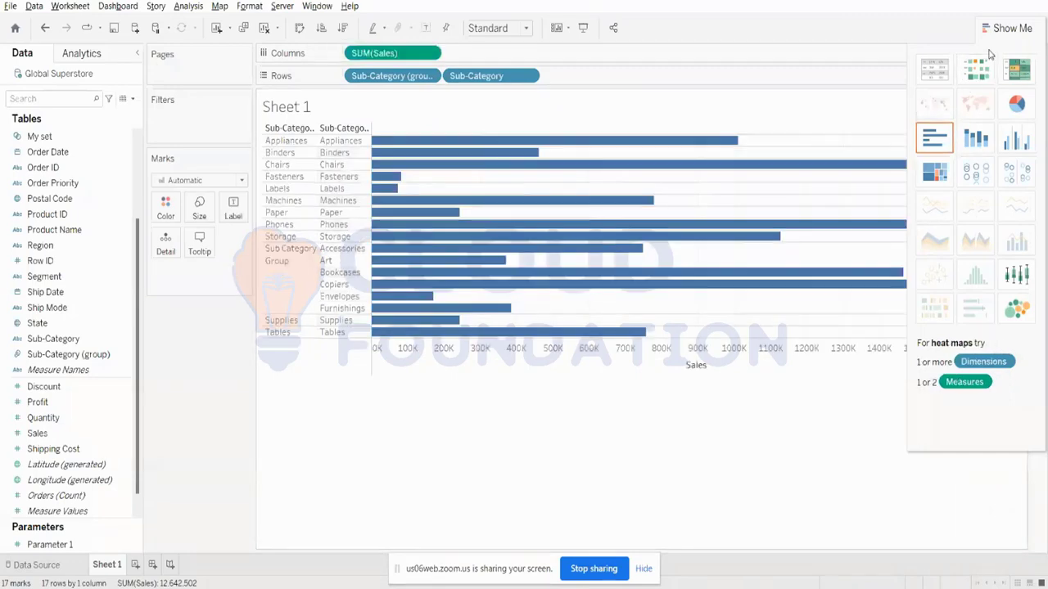
# - Swap rows and columns to get vertical bars and label each bar with its Sales value
pyautogui.click(300, 28)
pyautogui.click(426, 28)
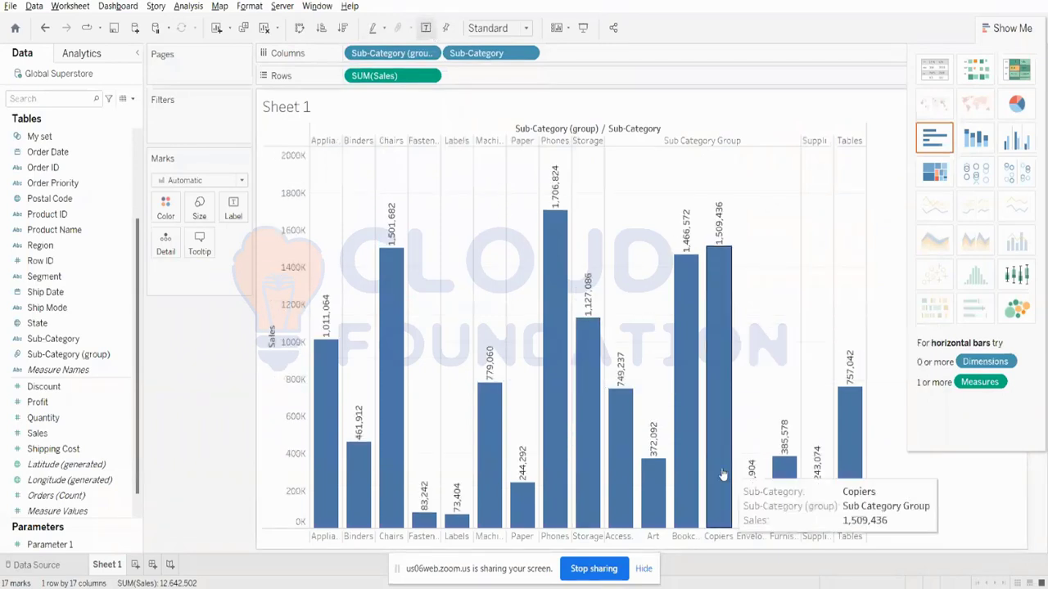
pyautogui.click(1010, 28)
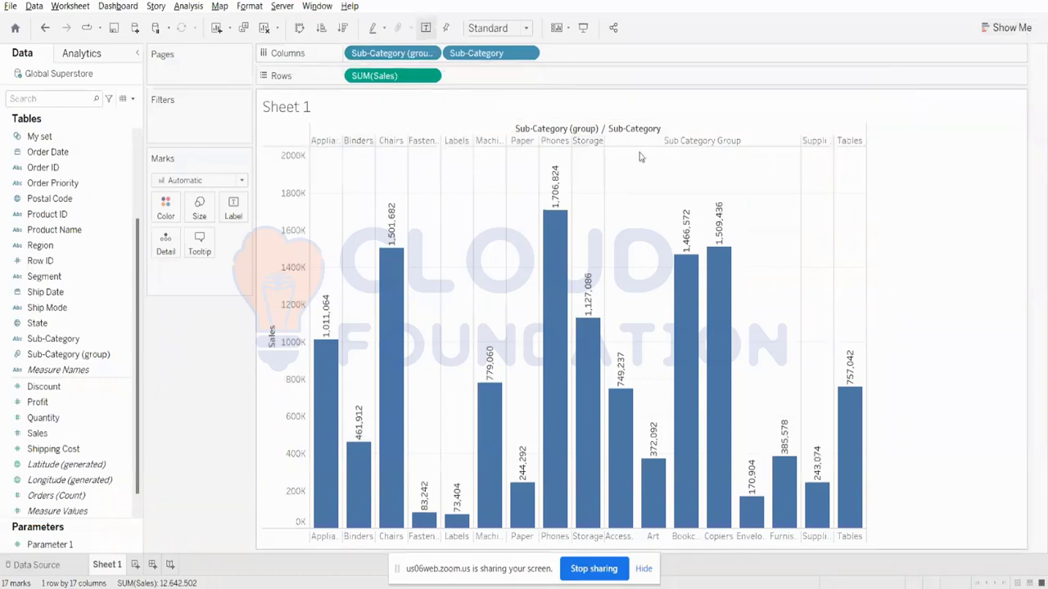
pyautogui.moveTo(635, 422)
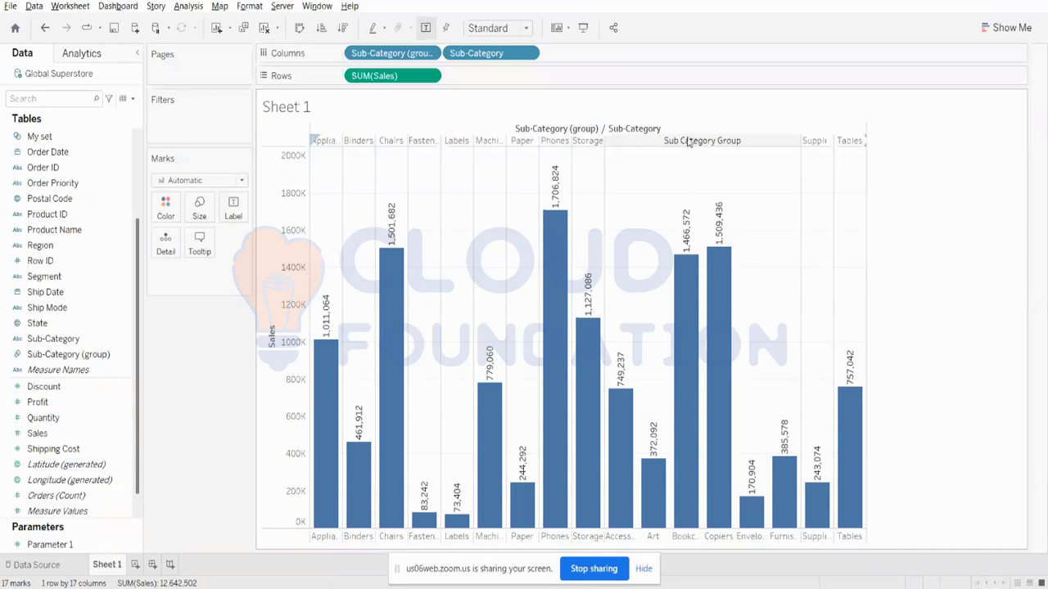
# - Clear the fields from the rows and columns of Sheet 1 and delete the Sub-Category (group) field
pyautogui.moveTo(381, 53); pyautogui.dragTo(315, 39)
pyautogui.moveTo(368, 79); pyautogui.dragTo(311, 42)
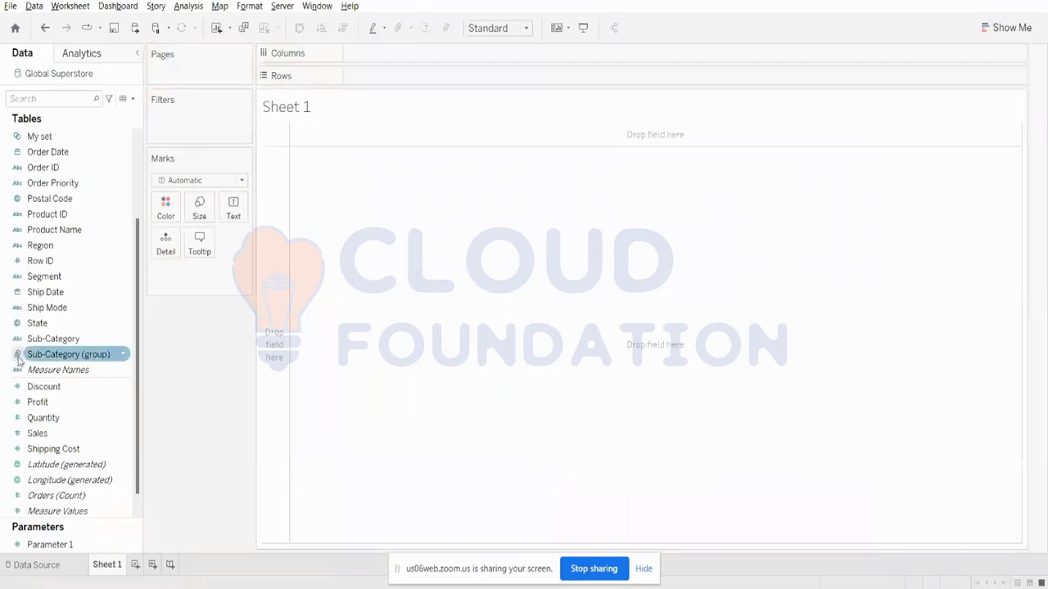
pyautogui.rightClick(64, 353)
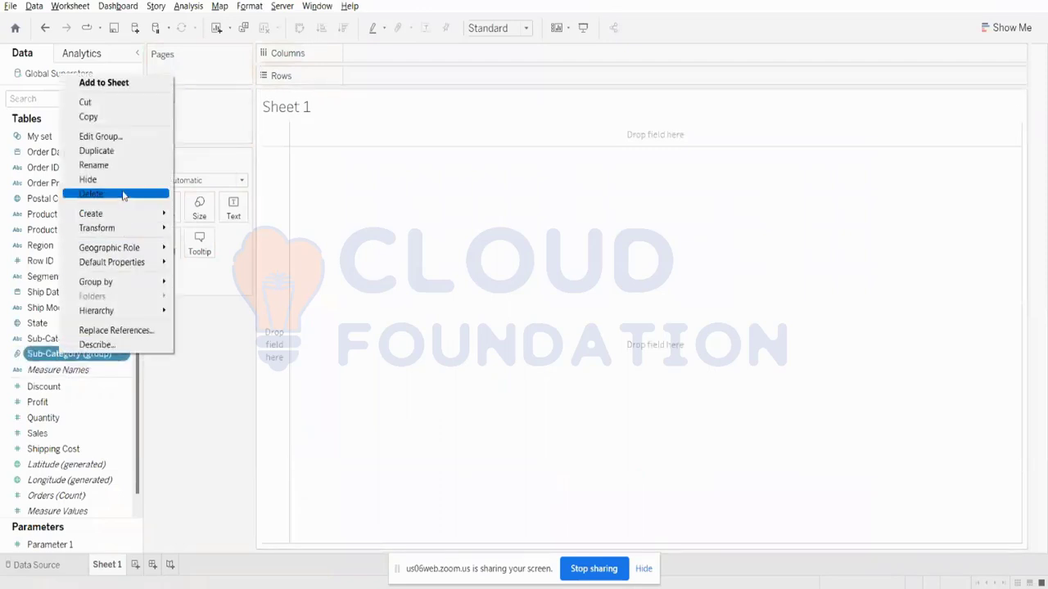
pyautogui.click(94, 194)
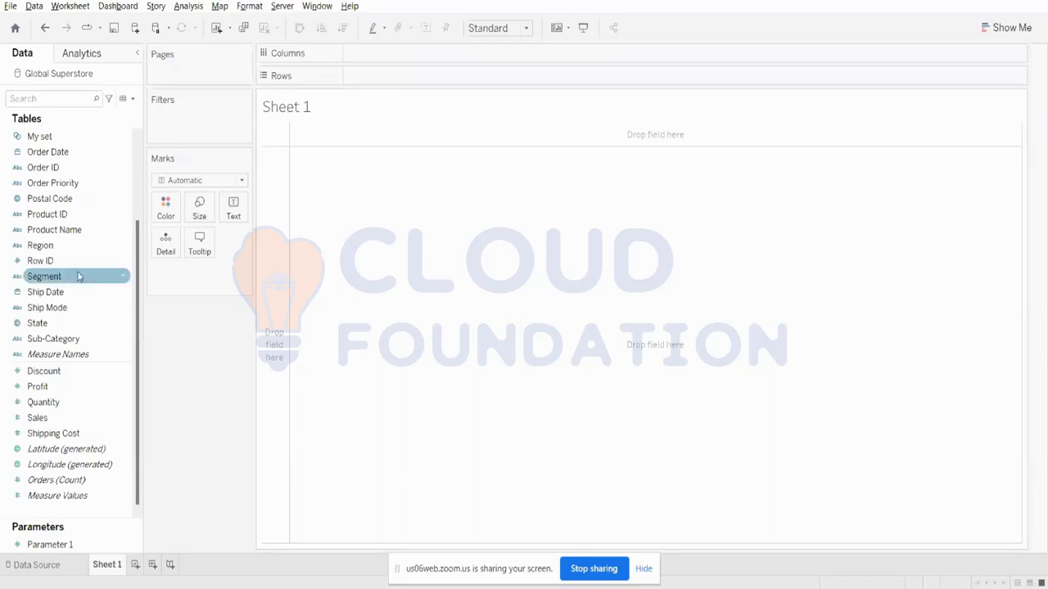
# - Create a hierarchy from the Category field and name it Category Hierarchy
pyautogui.scroll(3, 114, 278)
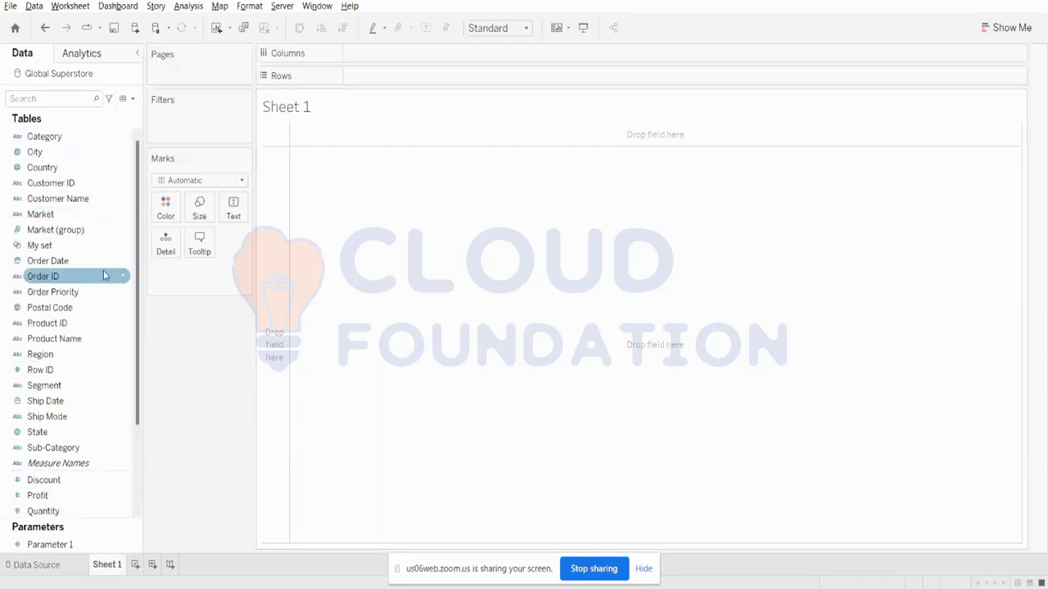
pyautogui.rightClick(90, 145)
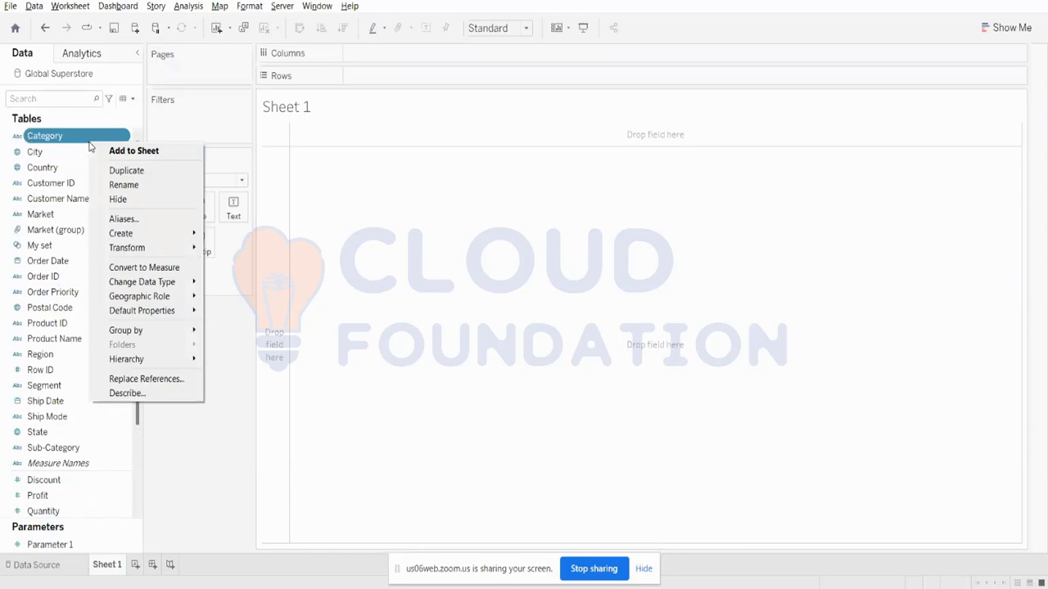
pyautogui.rightClick(70, 140)
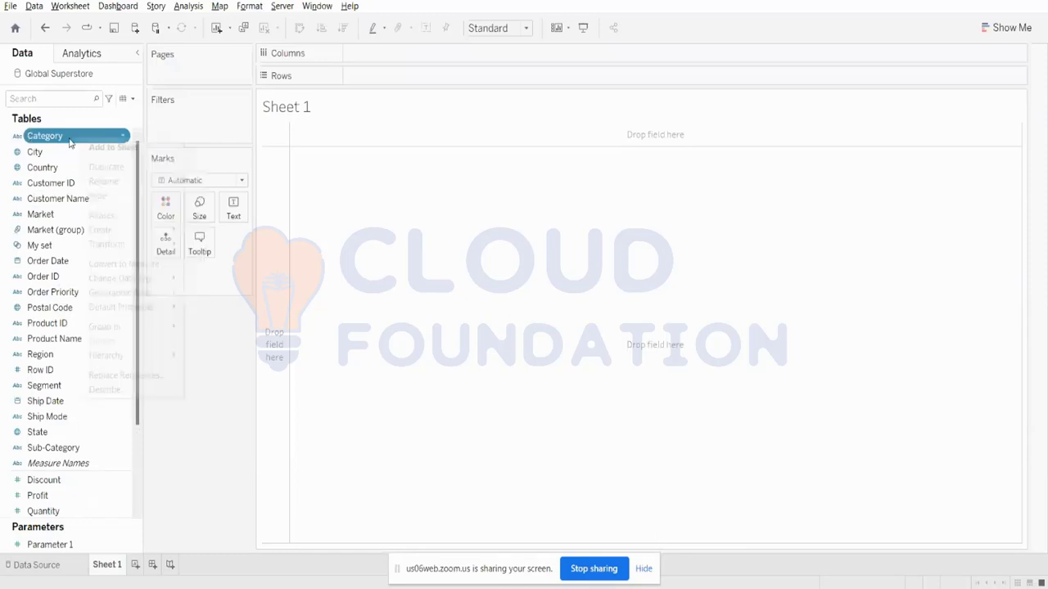
pyautogui.rightClick(70, 141)
pyautogui.moveTo(172, 357)
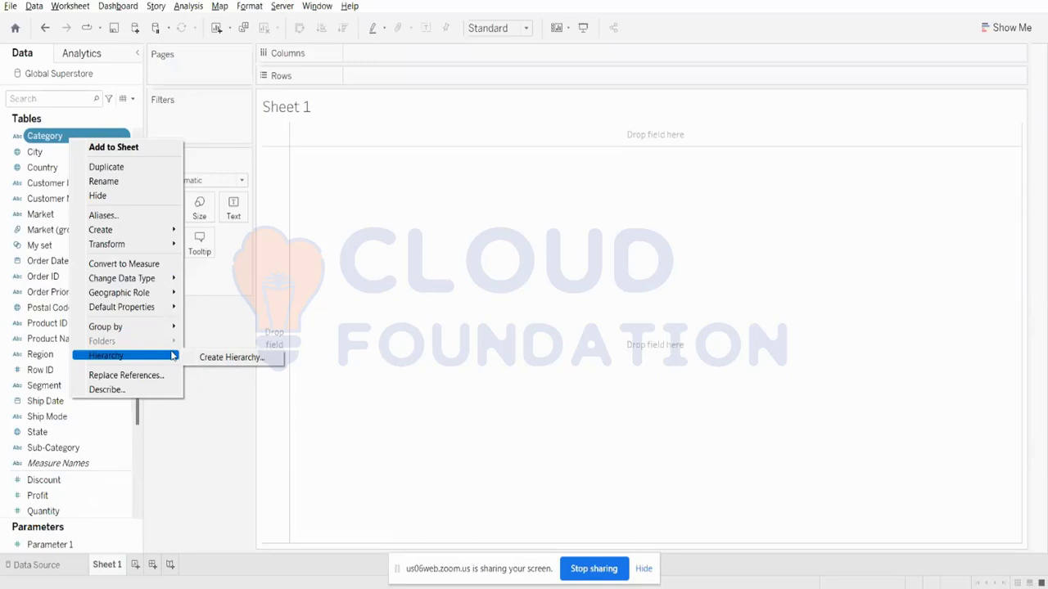
pyautogui.click(252, 359)
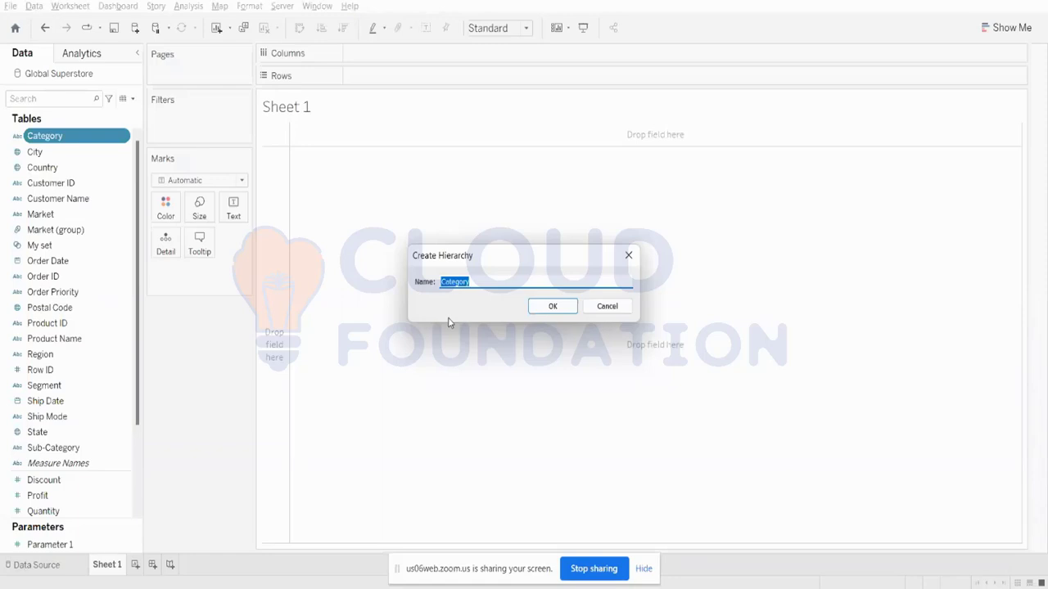
pyautogui.press('BackSpace')
pyautogui.press('capslock')
pyautogui.write('C')
pyautogui.press('capslock')
pyautogui.write('at')
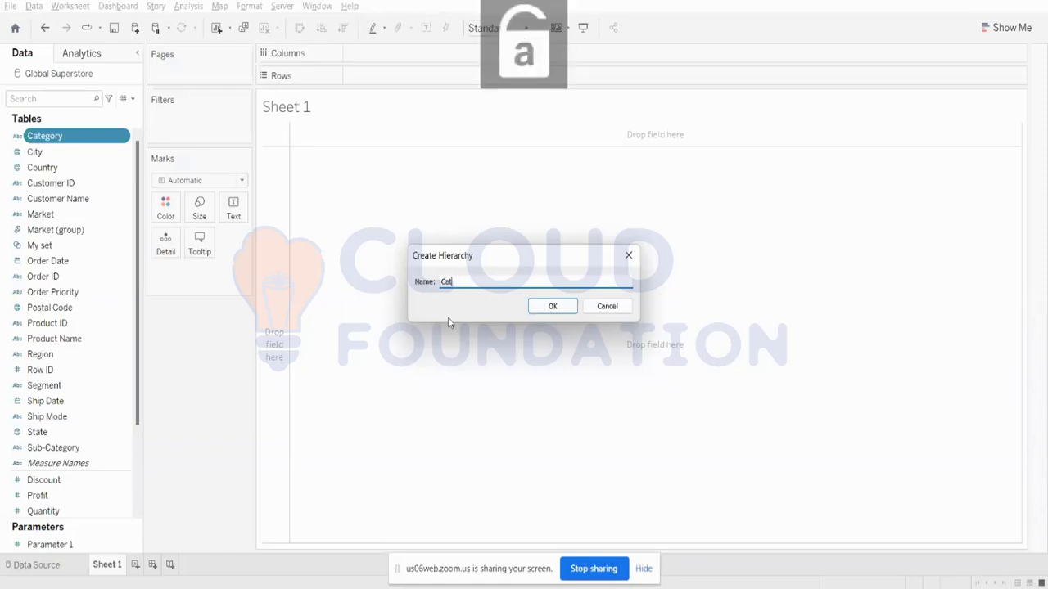
pyautogui.write('egory')
pyautogui.press('capslock')
pyautogui.write('H')
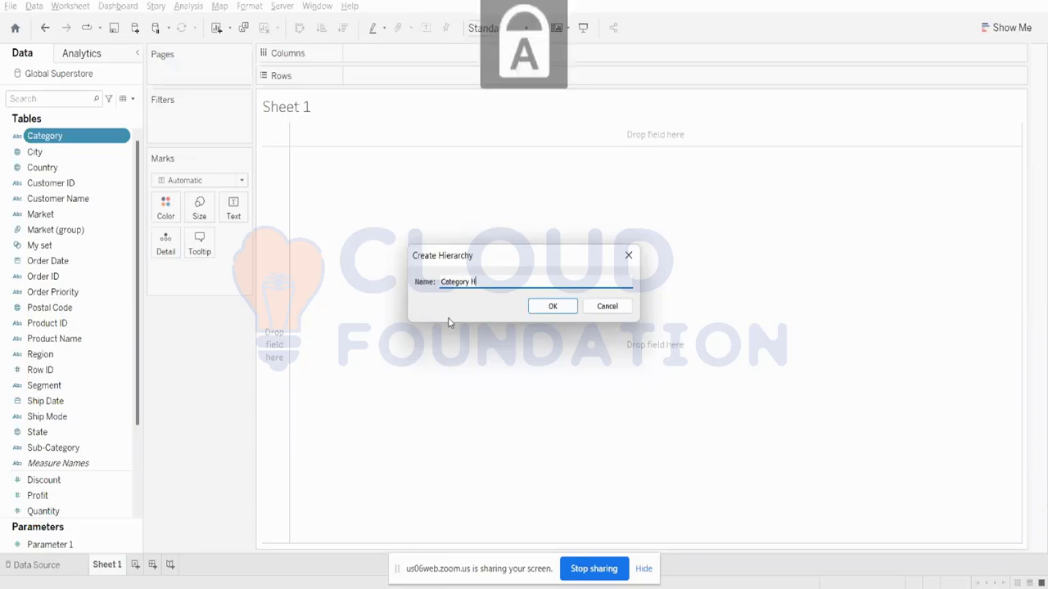
pyautogui.press('capslock')
pyautogui.write('ierarchy')
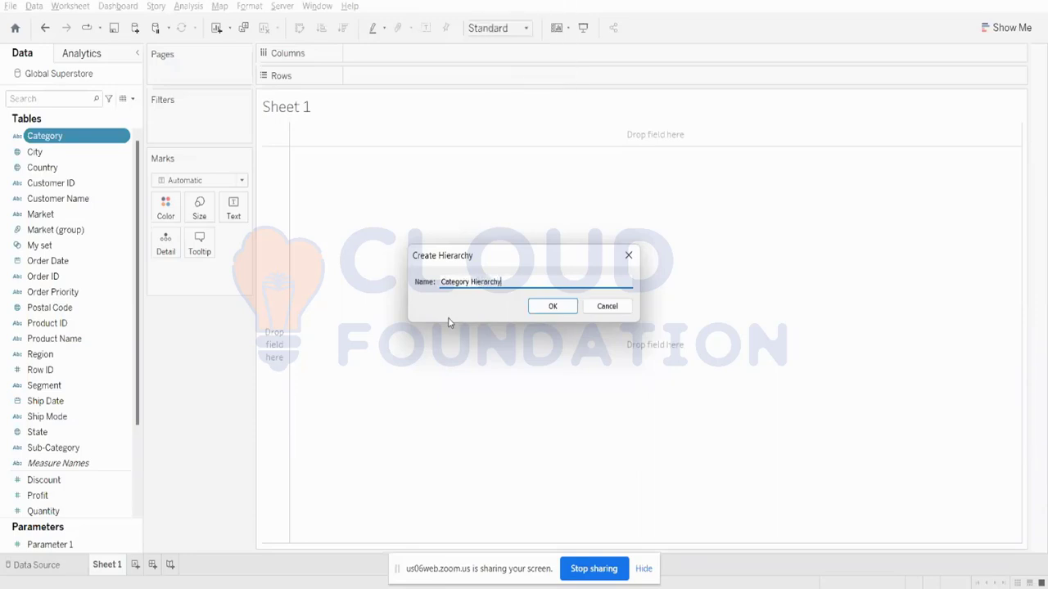
pyautogui.click(563, 308)
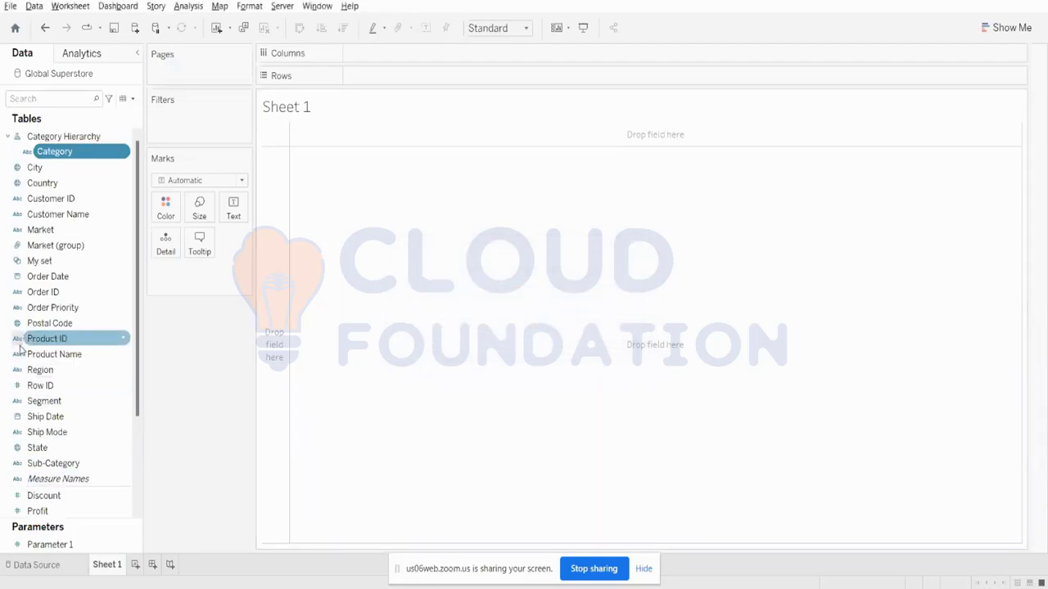
# - Create a group field from Sub-Category with Accessories, Art, Bookcases, Copiers and Fasteners selected in the member list
pyautogui.rightClick(50, 463)
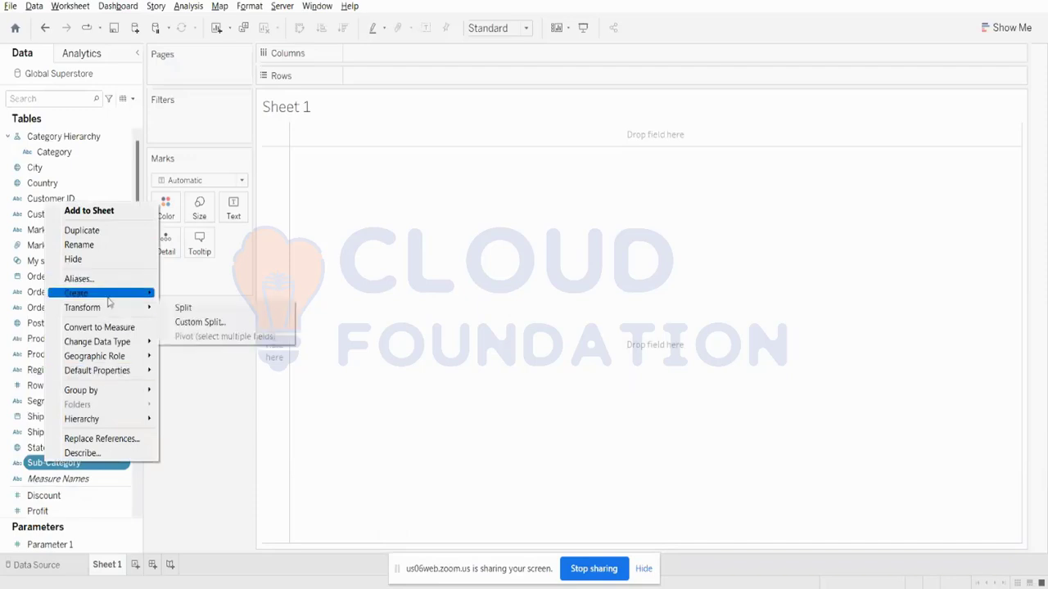
pyautogui.moveTo(110, 296)
pyautogui.click(189, 308)
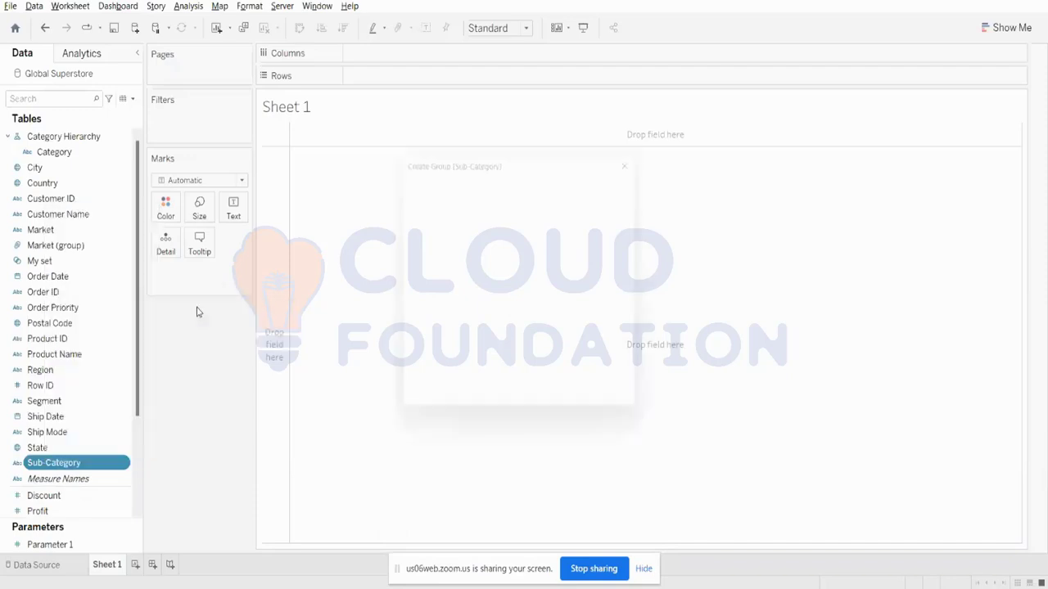
pyautogui.click(442, 215)
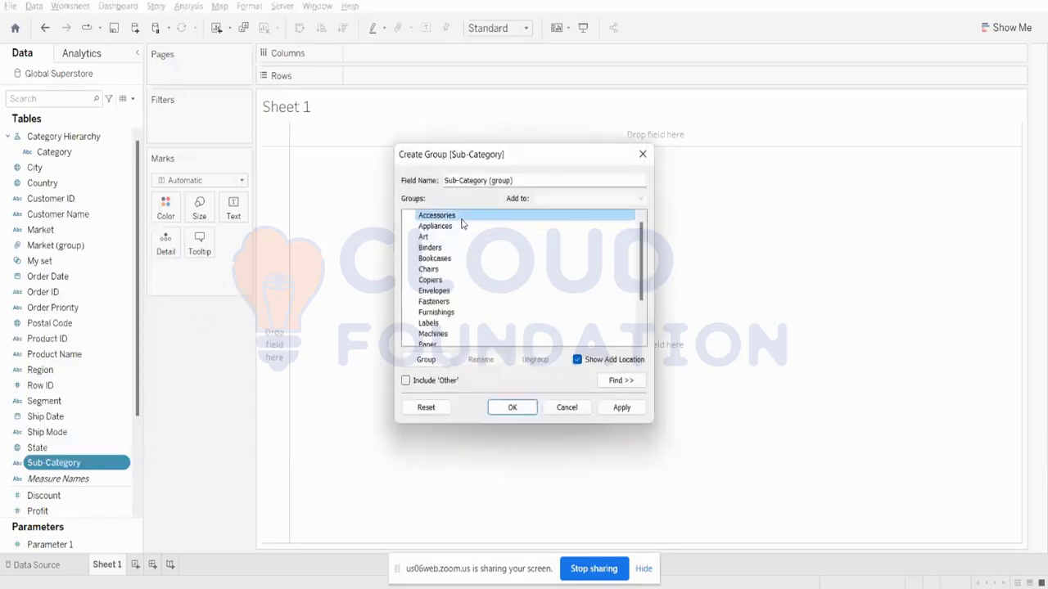
pyautogui.keyDown('ctrl'); pyautogui.click(424, 237); pyautogui.keyUp('ctrl')
pyautogui.keyDown('ctrl'); pyautogui.click(436, 259); pyautogui.keyUp('ctrl')
pyautogui.keyDown('ctrl'); pyautogui.click(433, 280); pyautogui.keyUp('ctrl')
pyautogui.keyDown('ctrl'); pyautogui.click(434, 301); pyautogui.keyUp('ctrl')
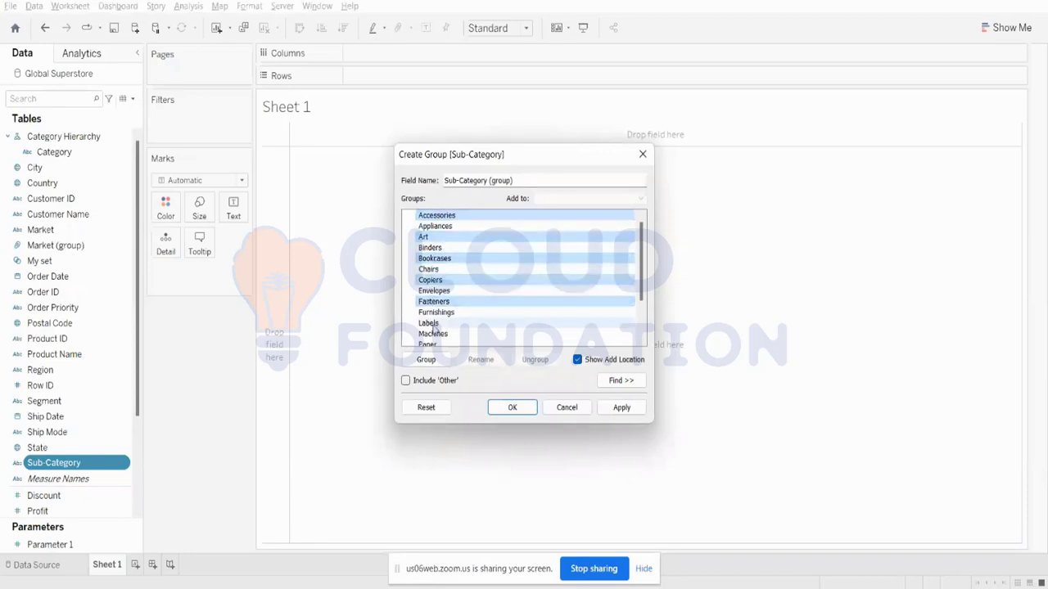
pyautogui.click(621, 408)
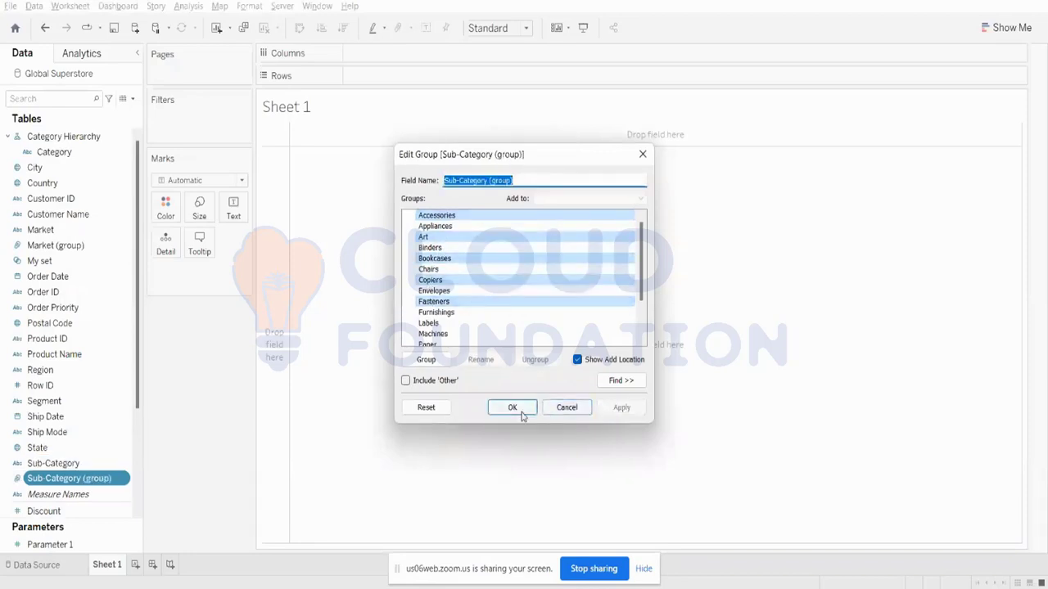
pyautogui.click(514, 408)
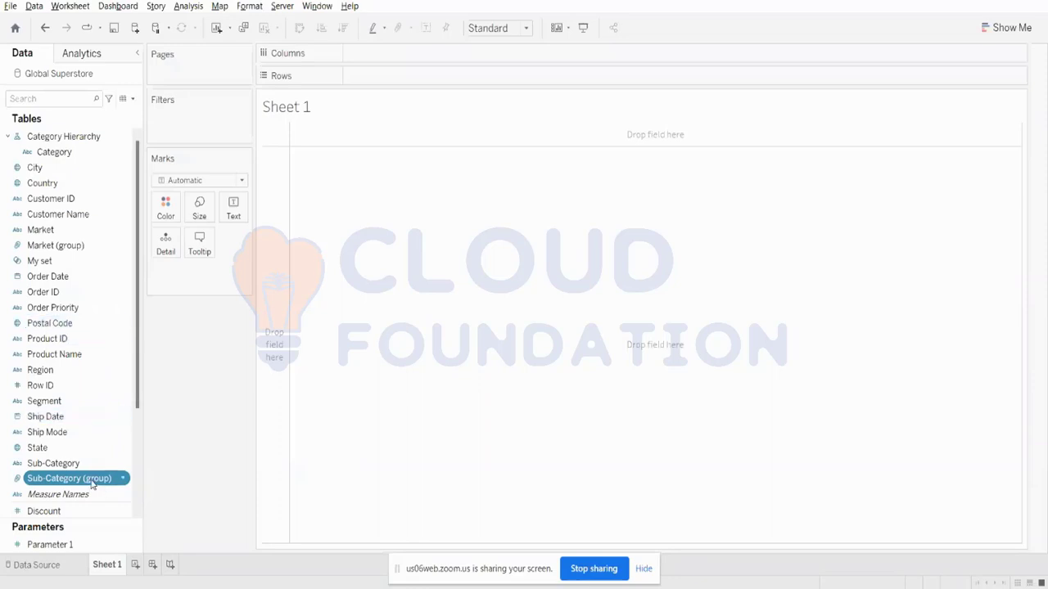
# - Add Sub-Category (group) to Category Hierarchy below Category, place the hierarchy on rows and expand it
pyautogui.moveTo(91, 483); pyautogui.dragTo(95, 157)
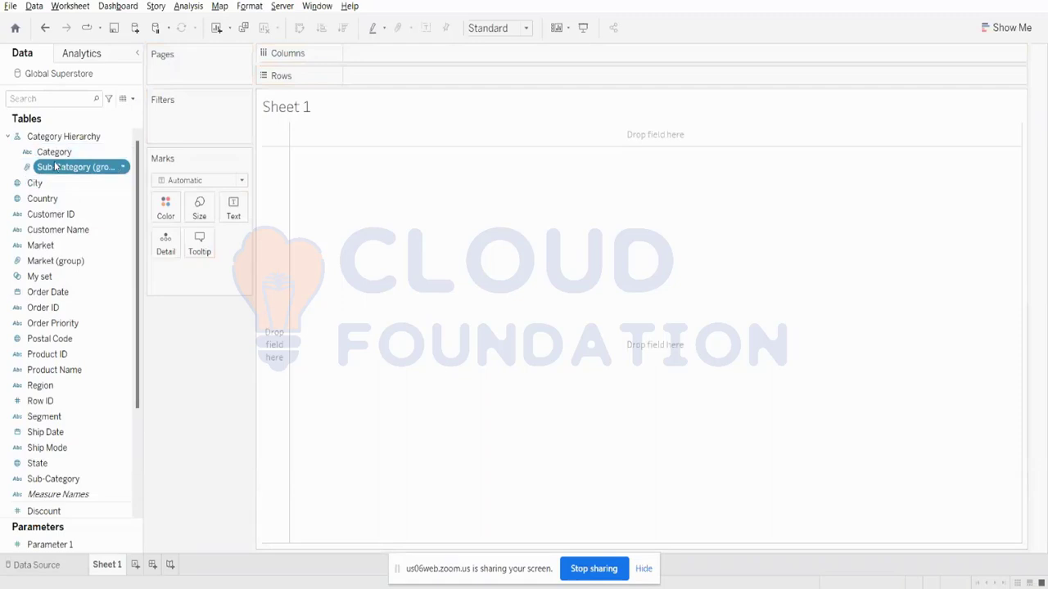
pyautogui.moveTo(61, 137); pyautogui.dragTo(408, 80)
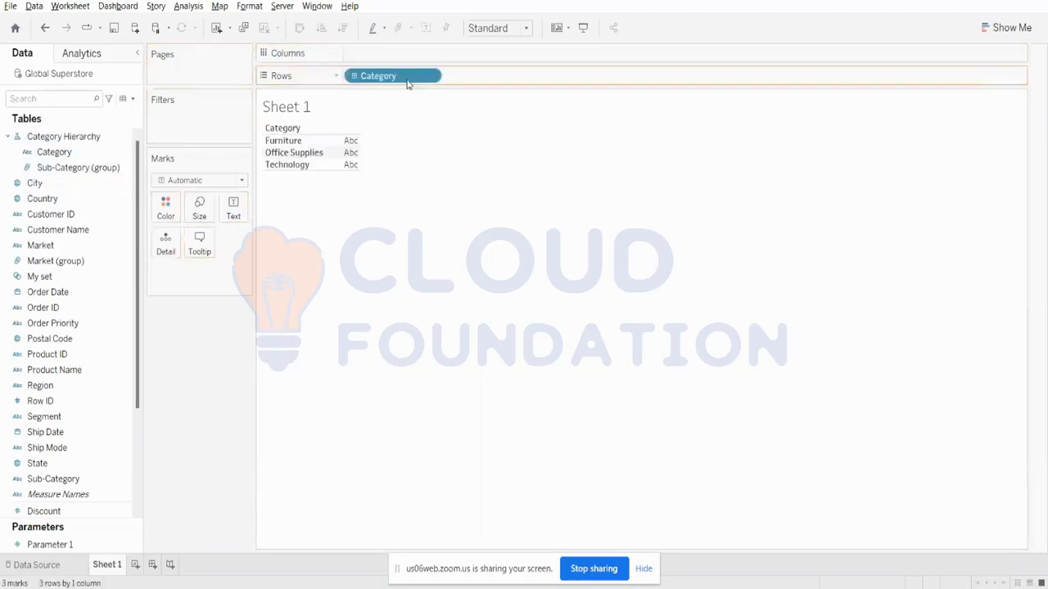
pyautogui.click(356, 76)
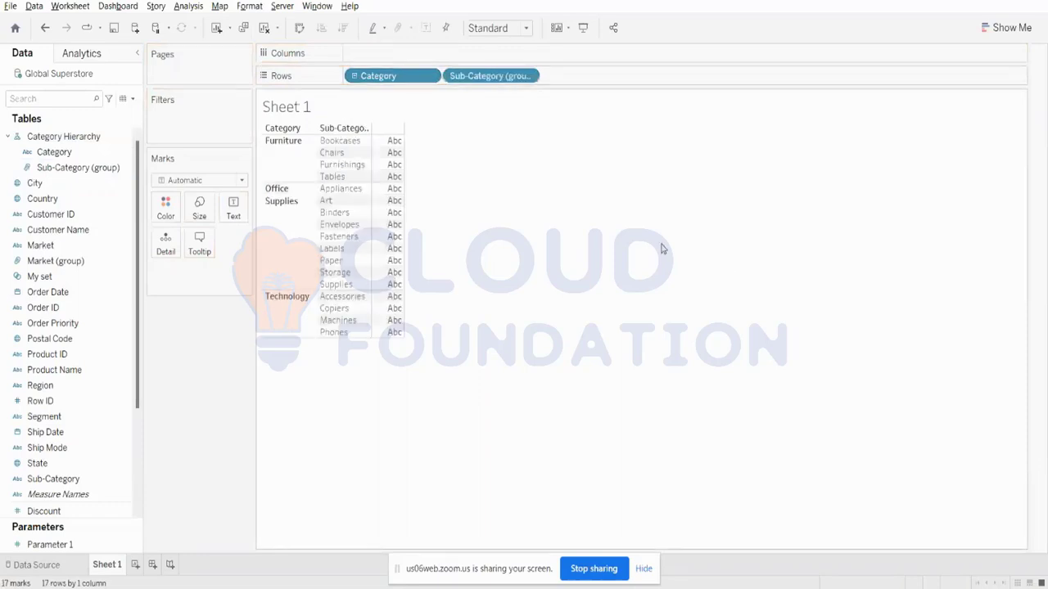
# - Build a vertical bar chart with Sub-Category (group) followed by Category on columns and Sales on rows
pyautogui.click(1012, 28)
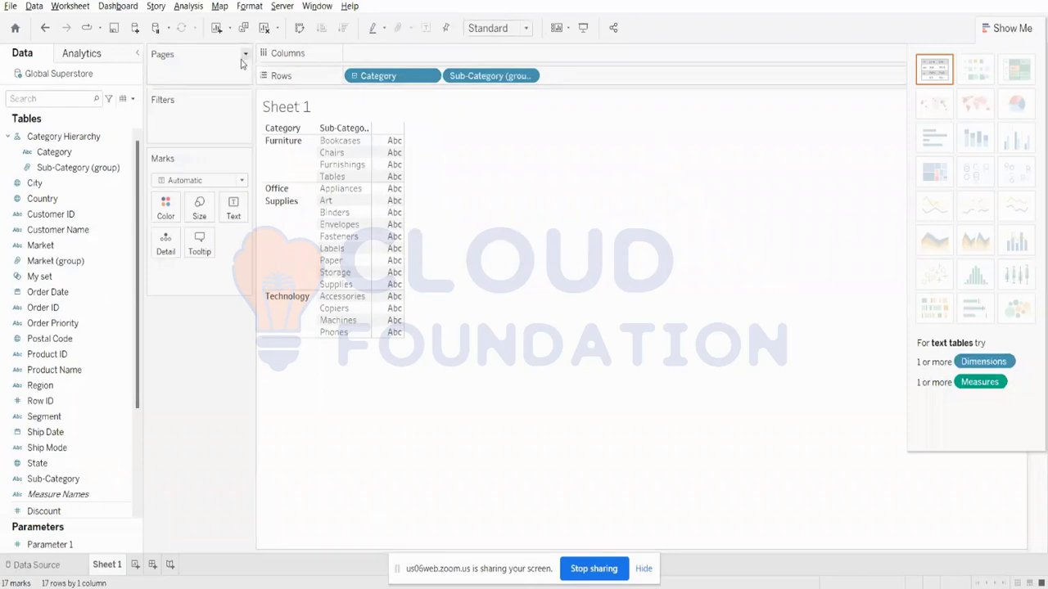
pyautogui.moveTo(379, 76)
pyautogui.mouseDown()
pyautogui.moveTo(414, 53)
pyautogui.moveTo(355, 70)
pyautogui.moveTo(352, 53)
pyautogui.moveTo(394, 59)
pyautogui.moveTo(386, 75)
pyautogui.mouseUp()
pyautogui.click(63, 418)
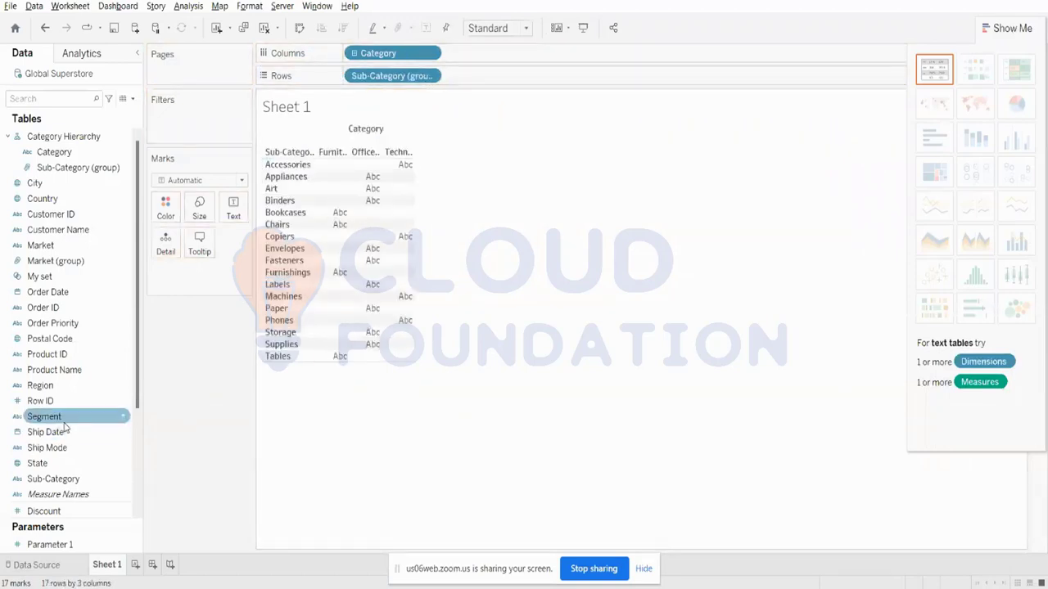
pyautogui.scroll(-3, 47, 431)
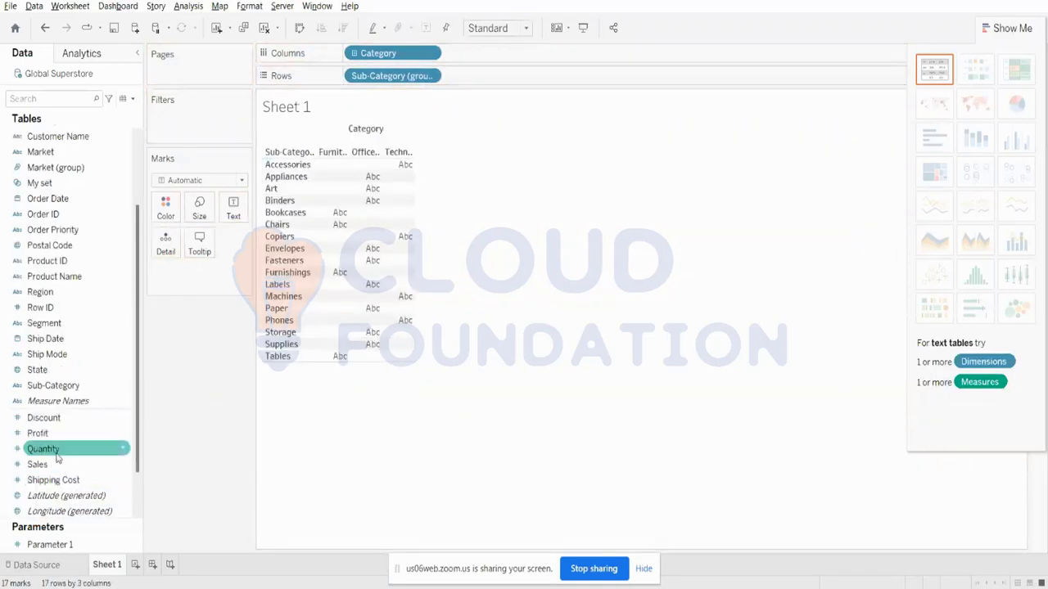
pyautogui.moveTo(47, 466); pyautogui.dragTo(495, 56)
pyautogui.moveTo(414, 53); pyautogui.dragTo(525, 76)
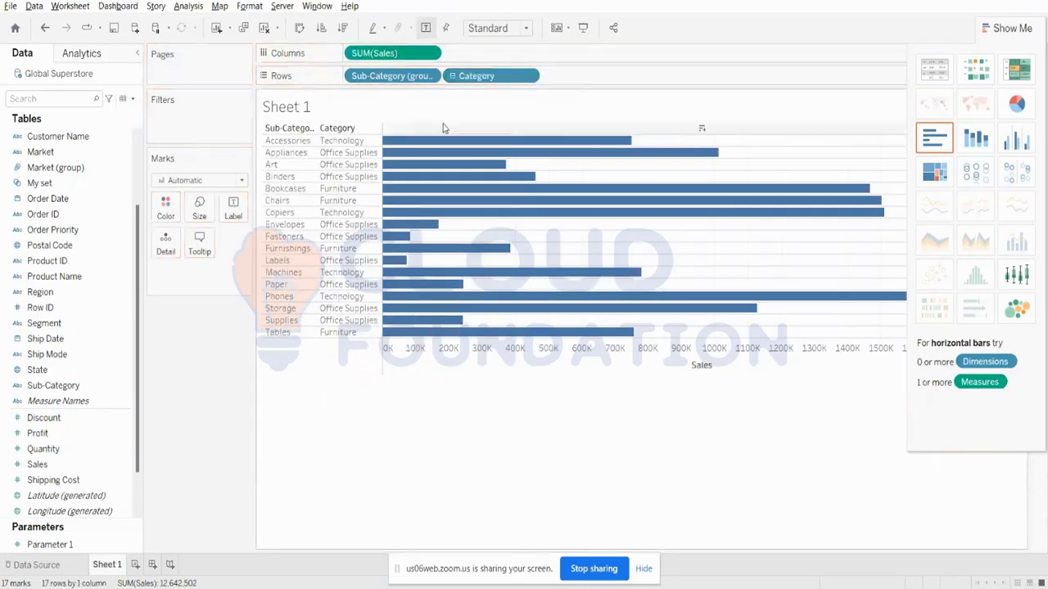
pyautogui.click(298, 27)
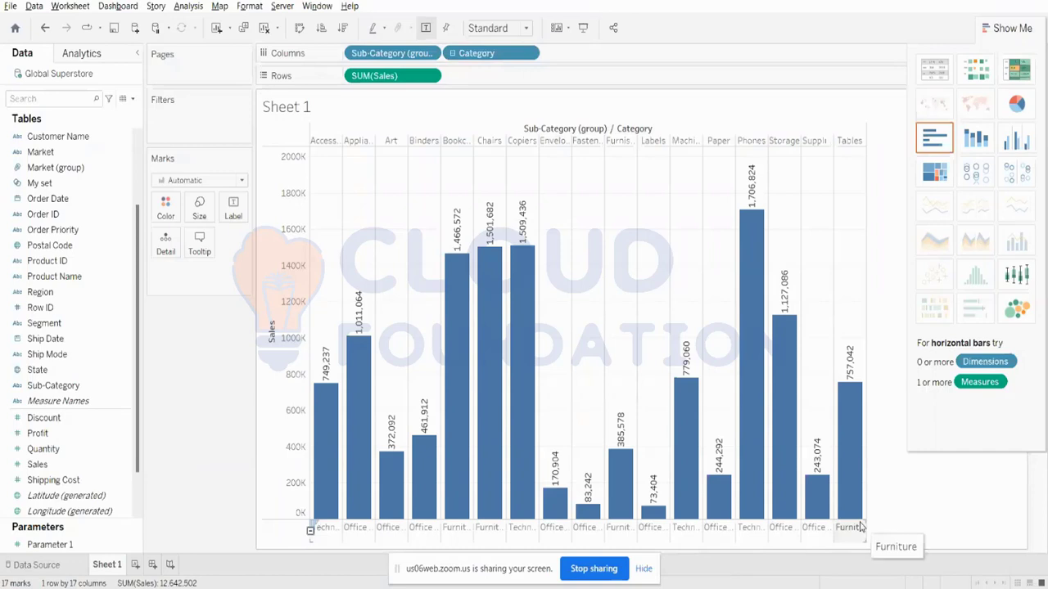
# - Collapse the hierarchy to Category on columns and expand it again so Sub-Category (group) follows Category
pyautogui.click(453, 54)
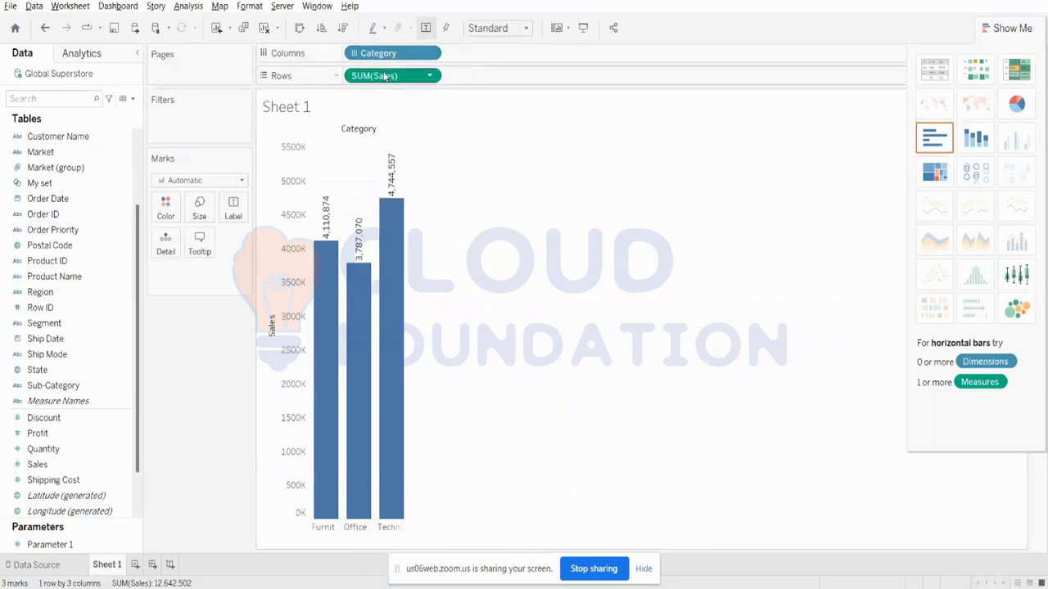
pyautogui.click(355, 54)
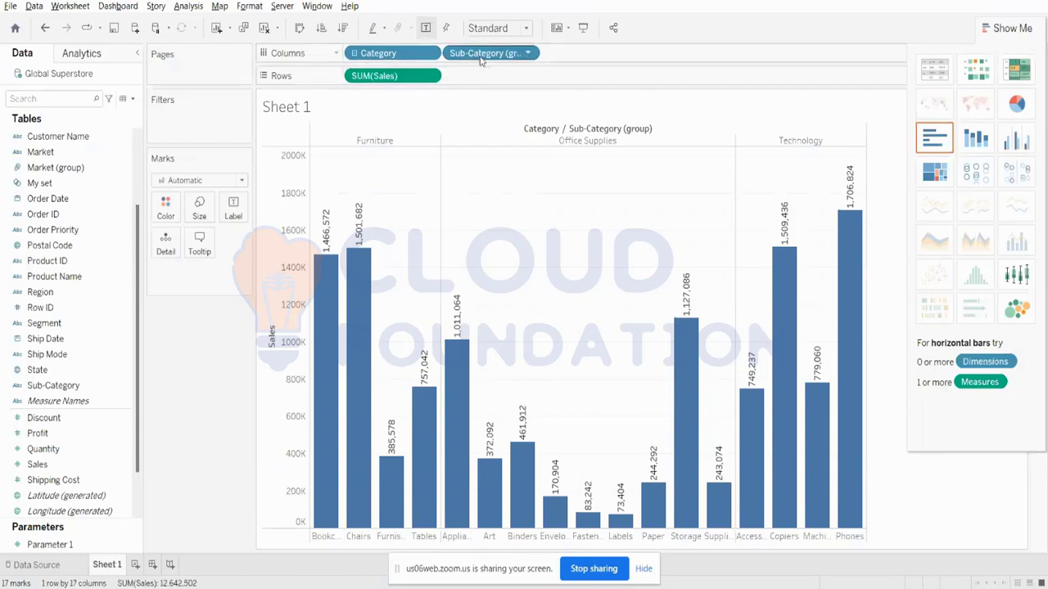
# - Undo a trial removal of Sub-Category (group) from columns and collapse the hierarchy to the Category level
pyautogui.moveTo(481, 60); pyautogui.dragTo(352, 204)
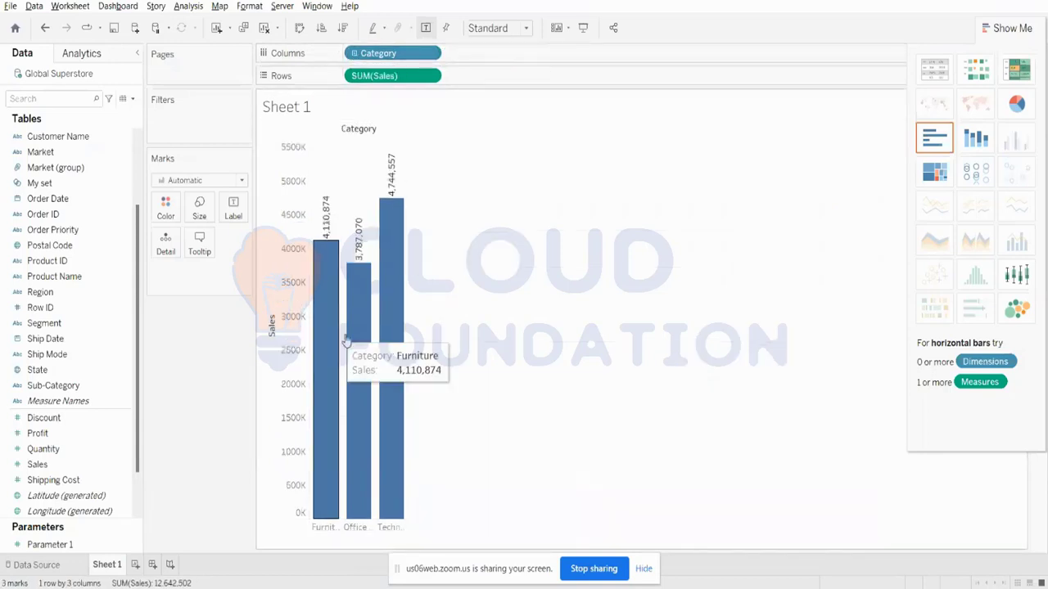
pyautogui.hotkey('ctrl', 'z')
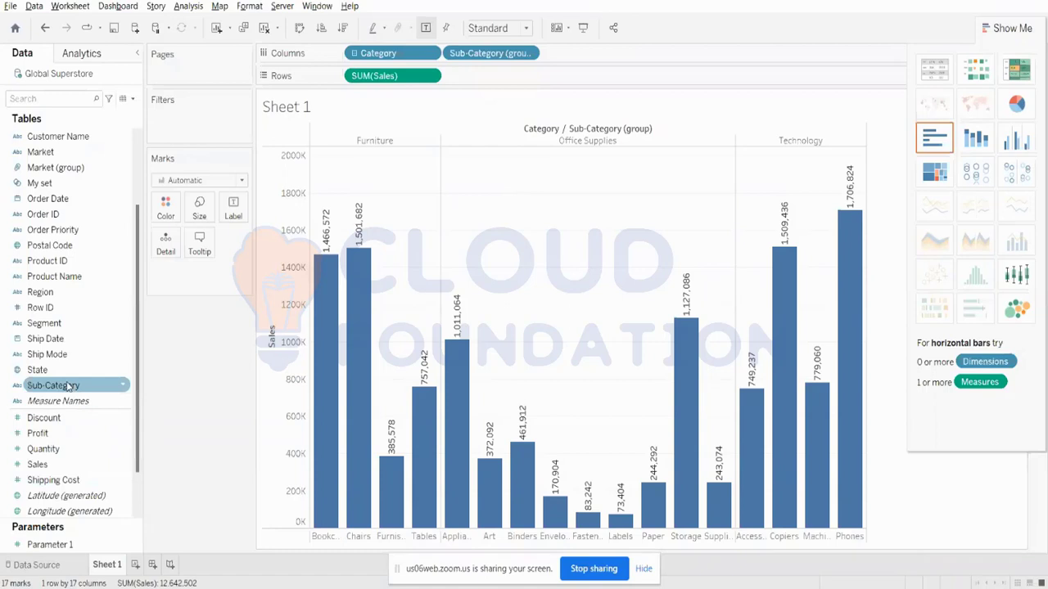
pyautogui.scroll(2, 54, 152)
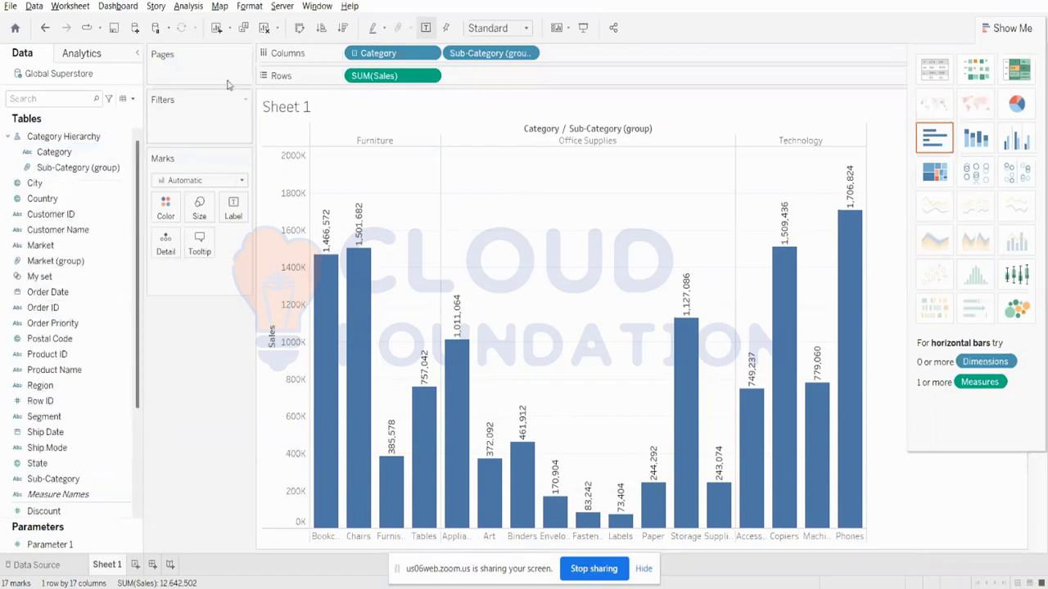
pyautogui.click(354, 54)
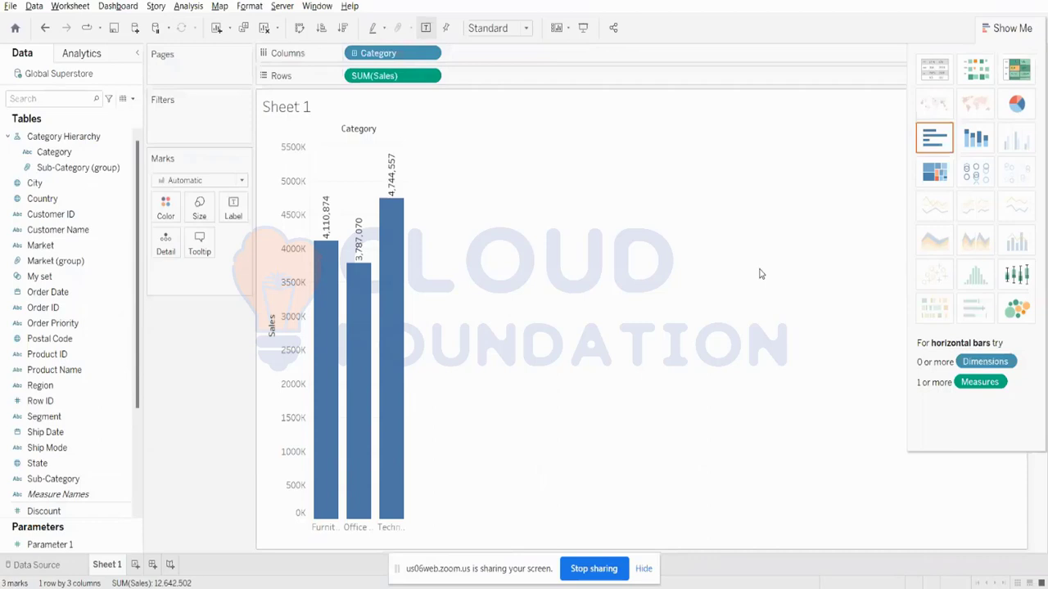
# - Expand the Category hierarchy on columns down to the Sub-Category (group) level
pyautogui.click(64, 168)
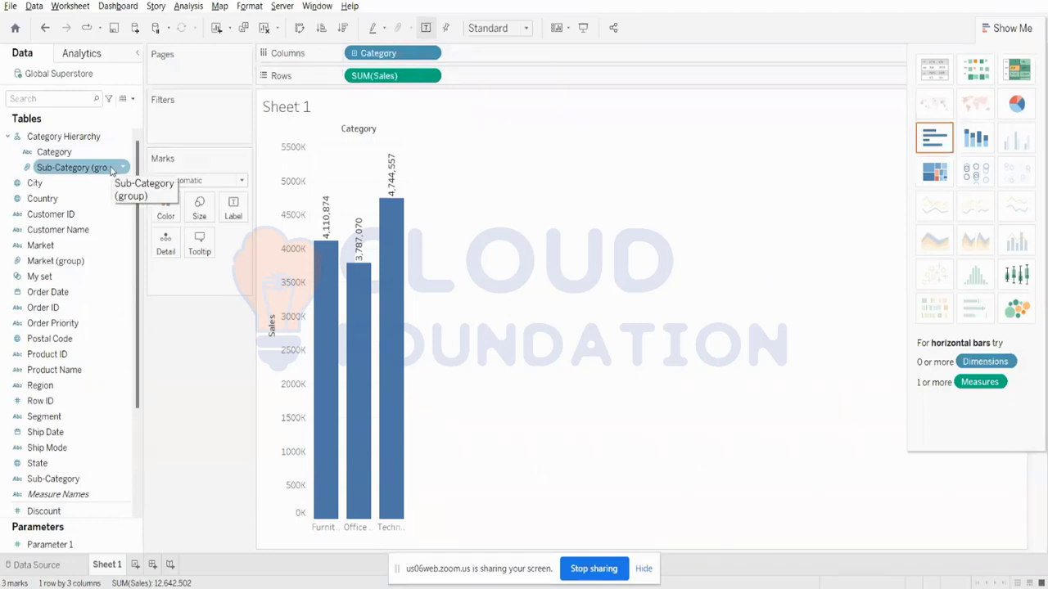
pyautogui.click(354, 53)
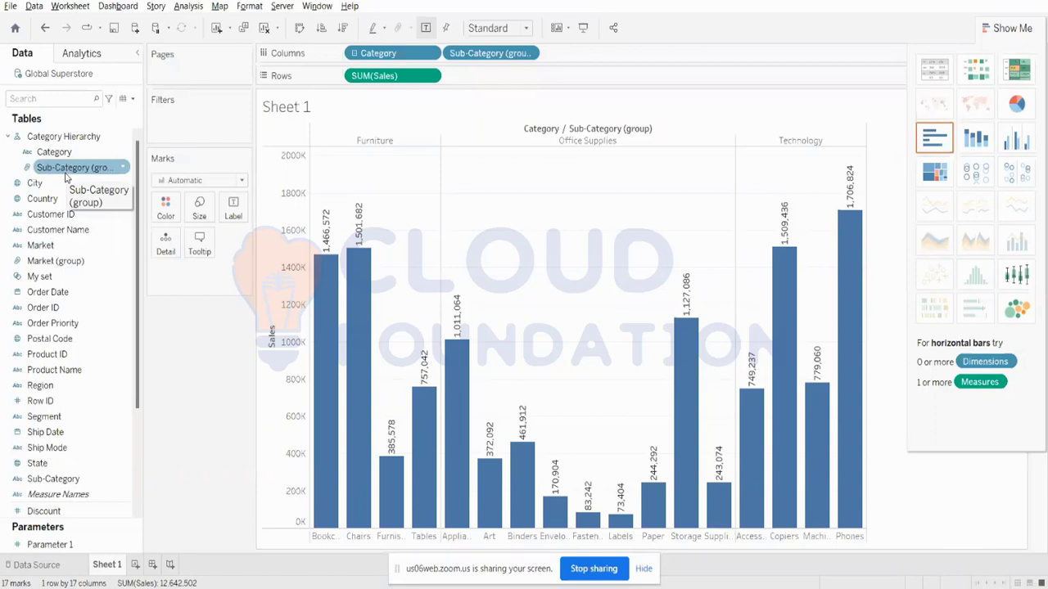
pyautogui.moveTo(292, 588)
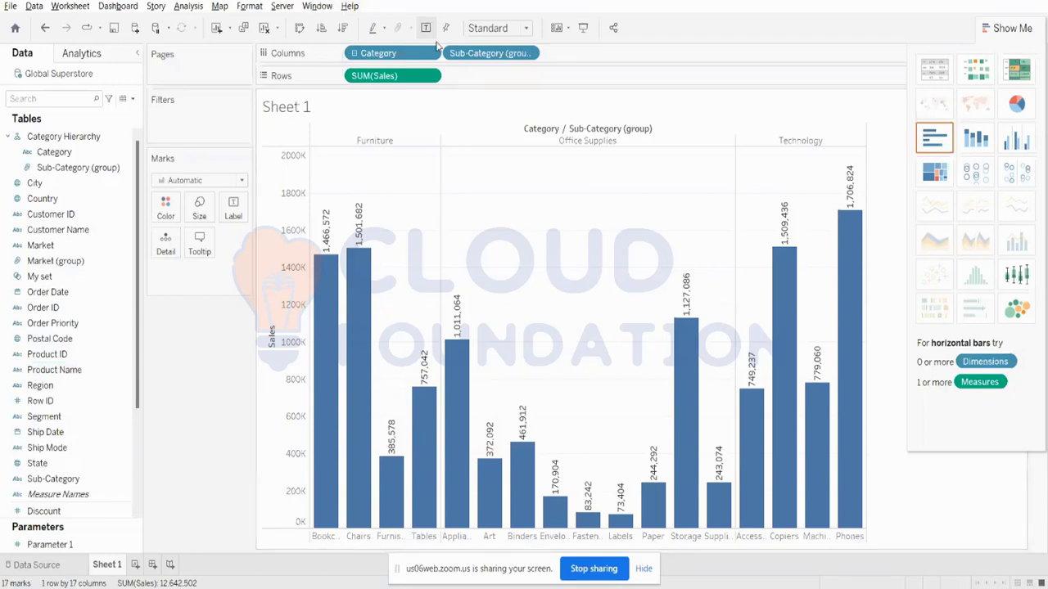
# - Clear the sheet, then place Profit on columns with its aggregation set to Average
pyautogui.click(264, 28)
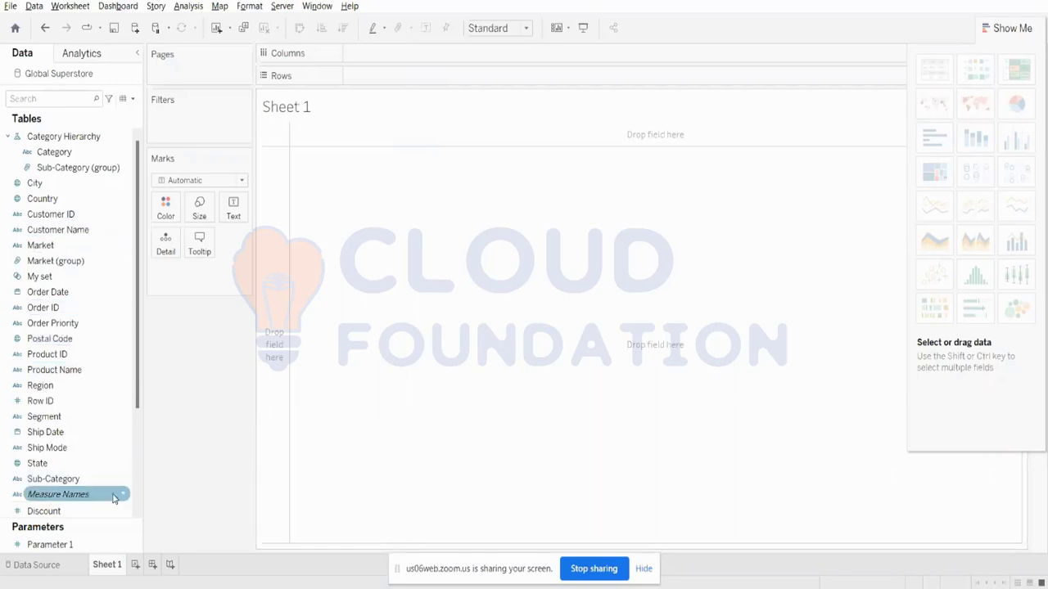
pyautogui.scroll(-3, 114, 498)
pyautogui.moveTo(58, 387); pyautogui.dragTo(407, 57)
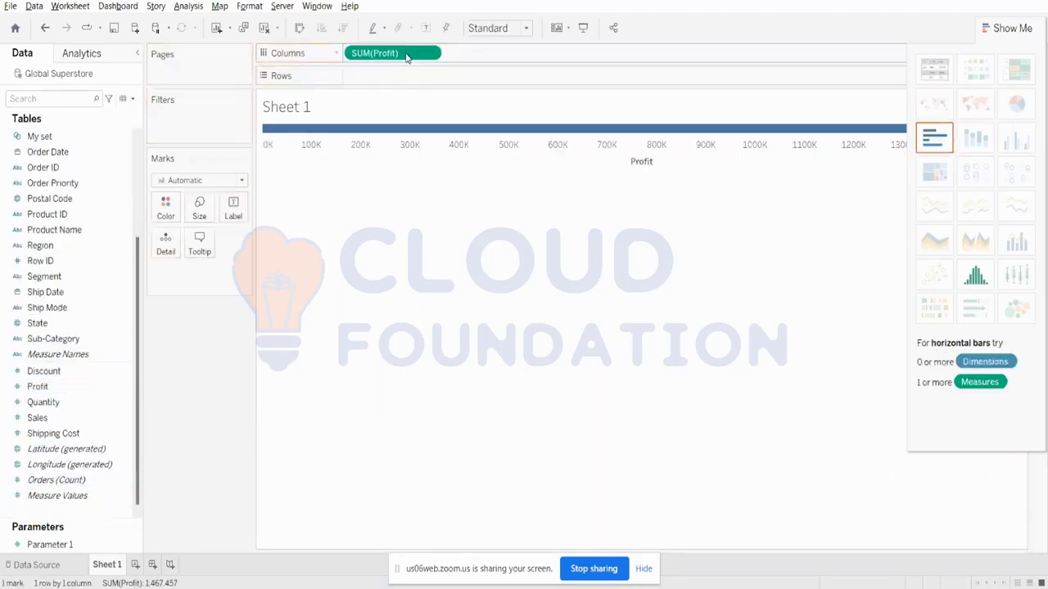
pyautogui.rightClick(406, 55)
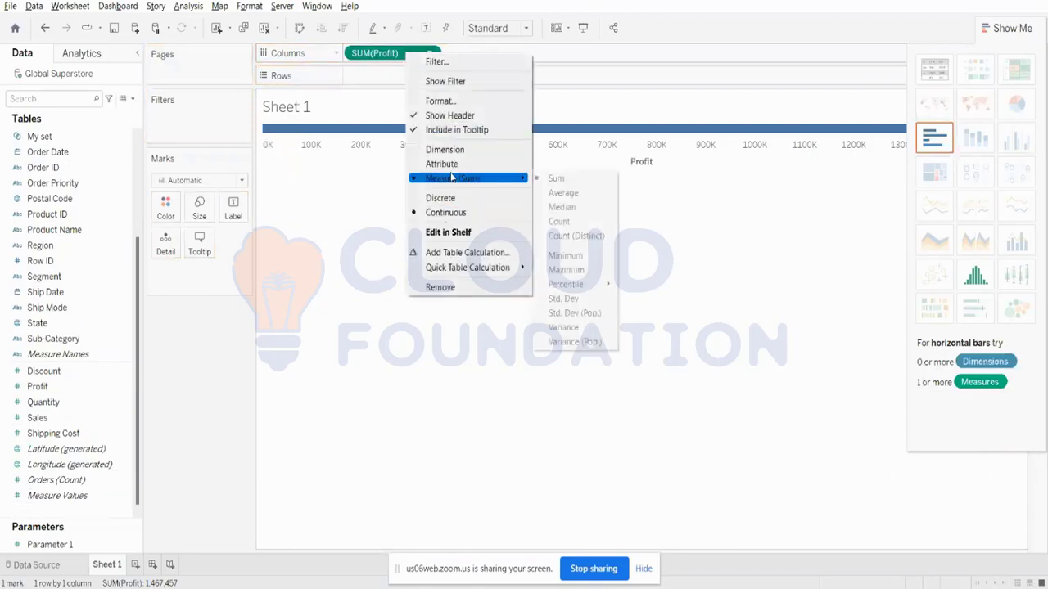
pyautogui.click(706, 185)
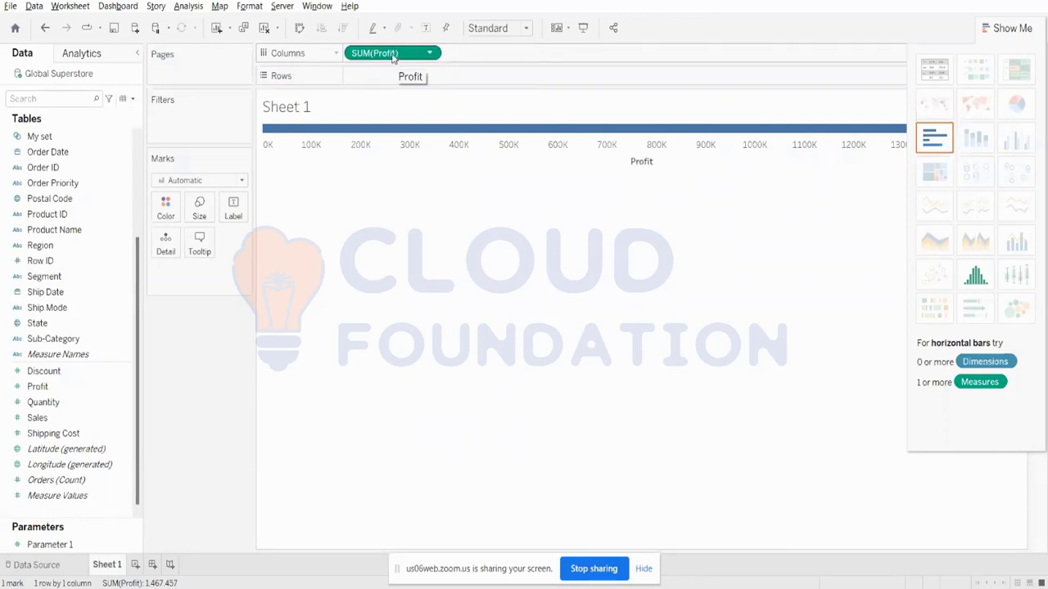
pyautogui.rightClick(392, 55)
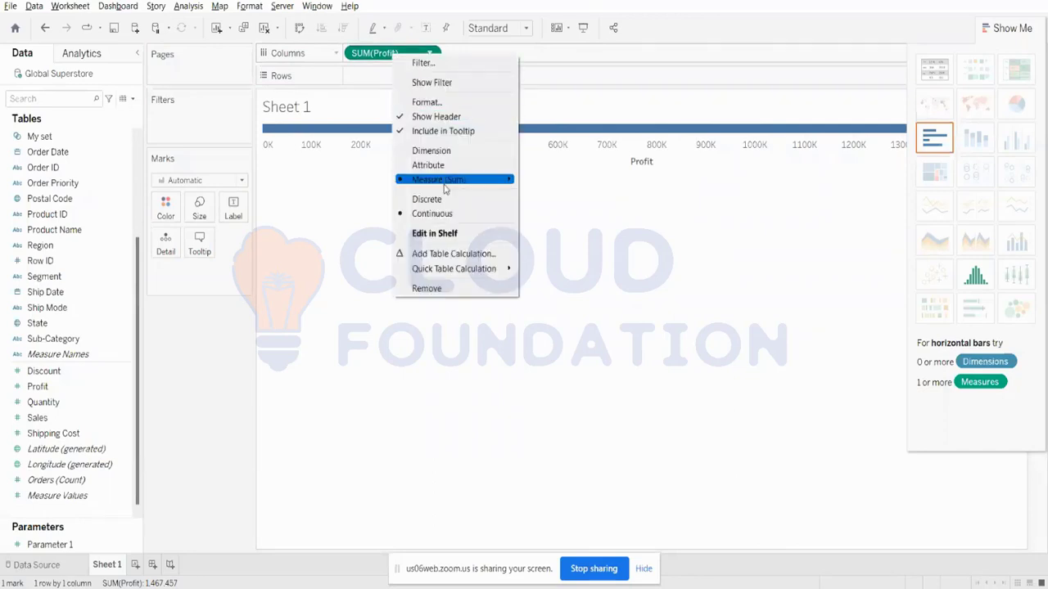
pyautogui.moveTo(446, 185)
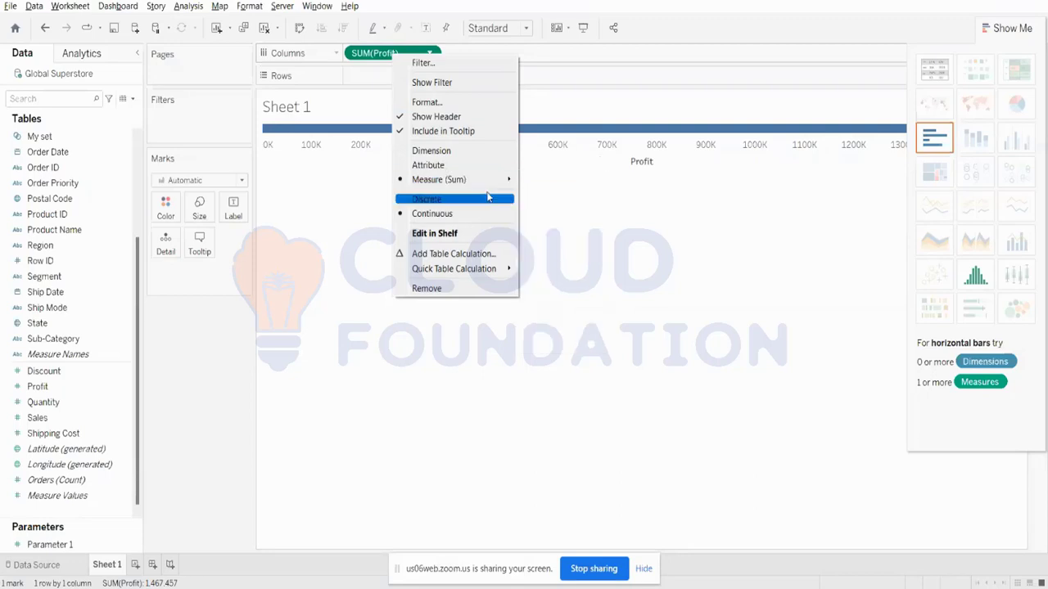
pyautogui.moveTo(484, 190)
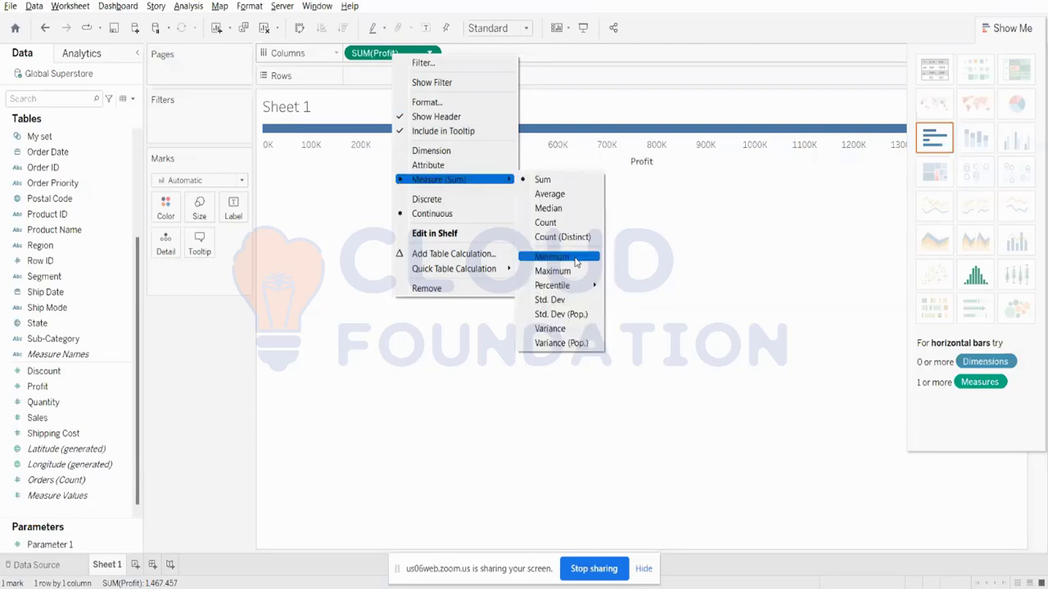
pyautogui.click(550, 194)
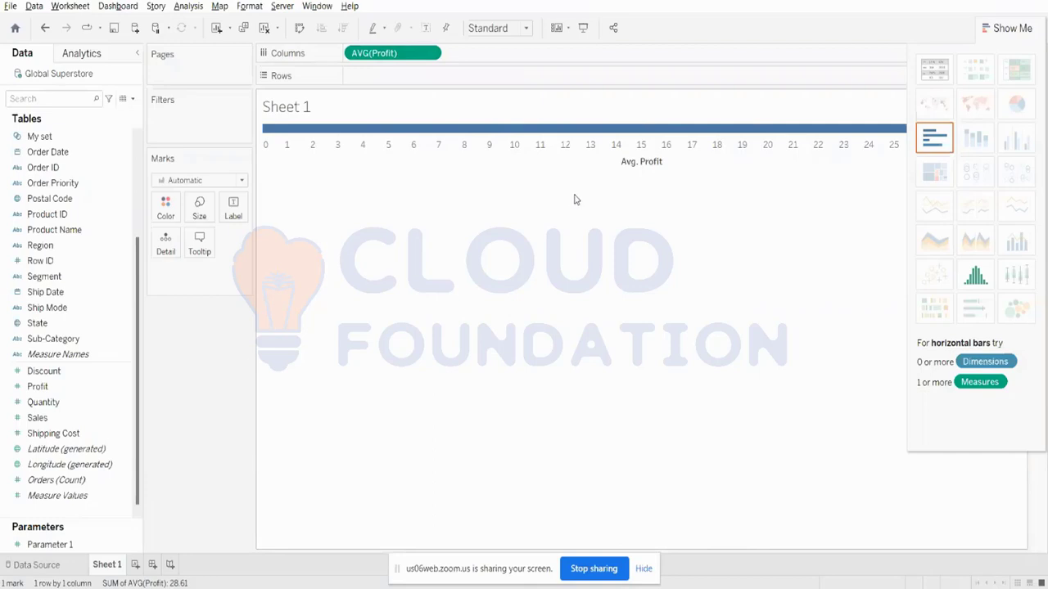
# - Place Shipping Cost on rows and set its aggregation to Average
pyautogui.click(41, 277)
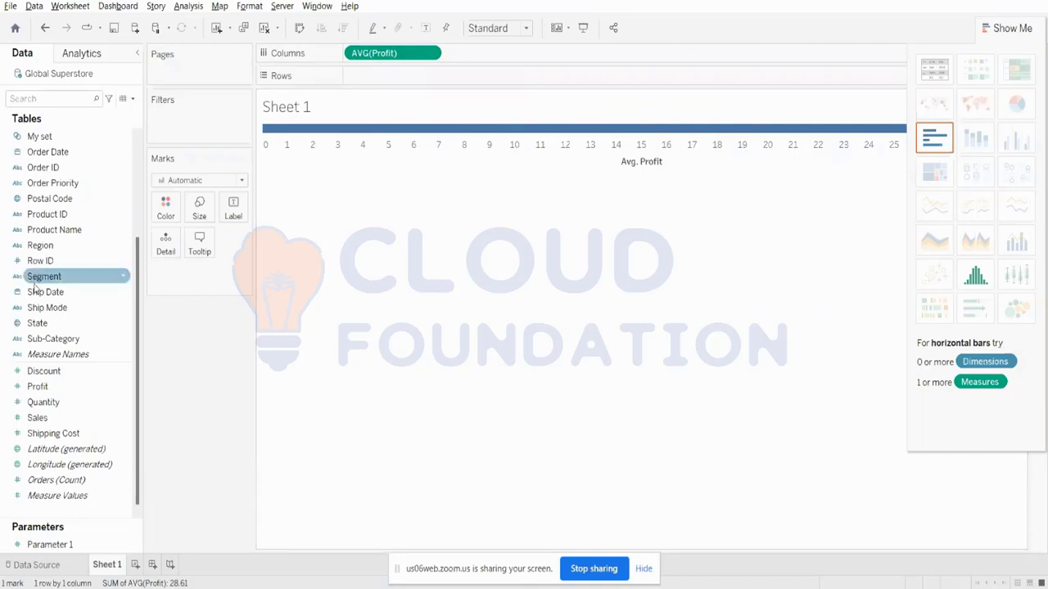
pyautogui.click(49, 325)
pyautogui.moveTo(53, 433); pyautogui.dragTo(386, 81)
pyautogui.rightClick(386, 81)
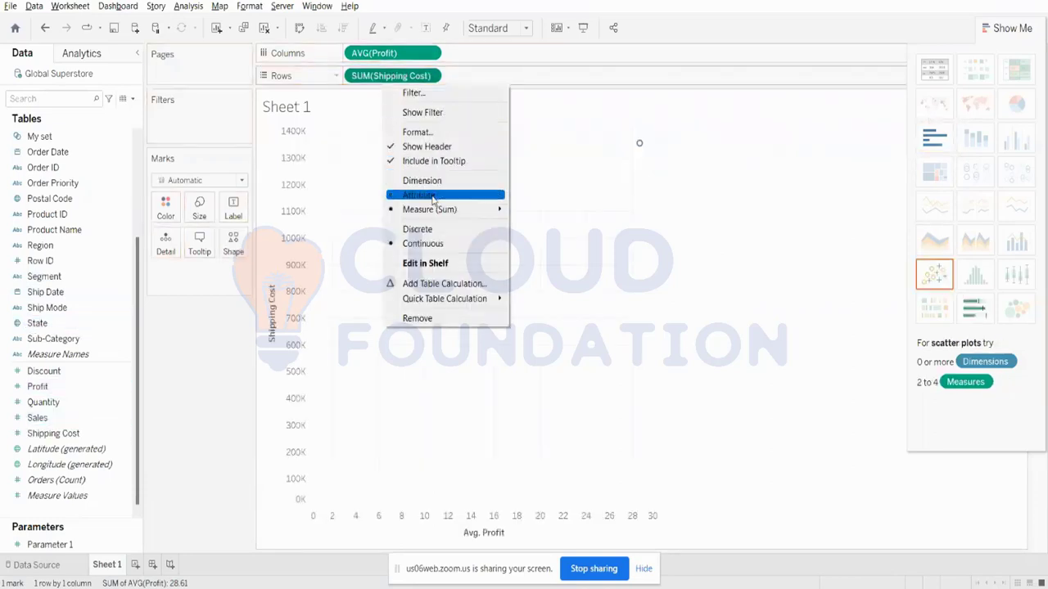
pyautogui.moveTo(443, 211)
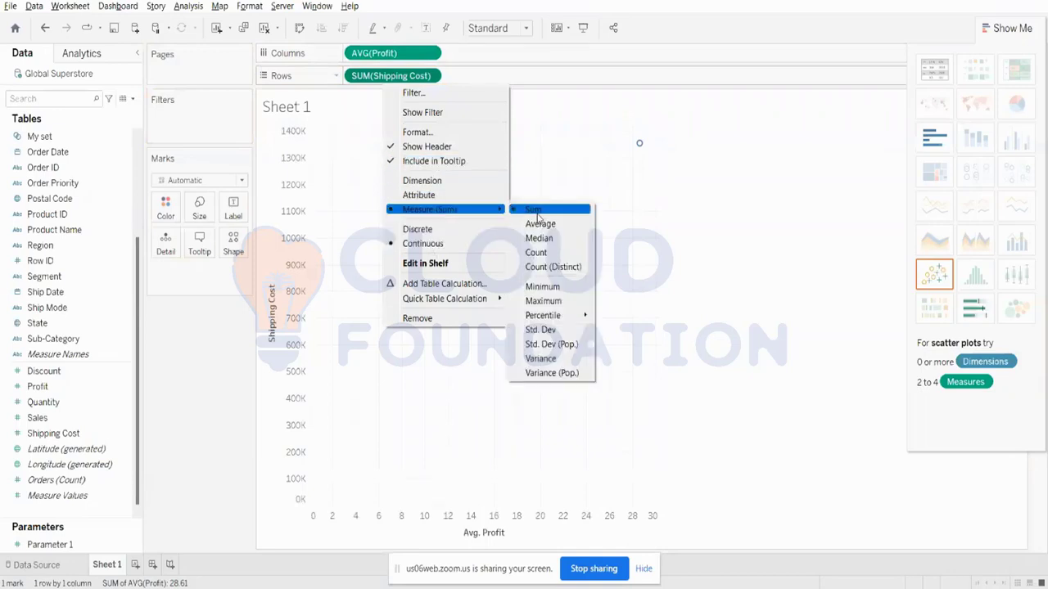
pyautogui.click(545, 219)
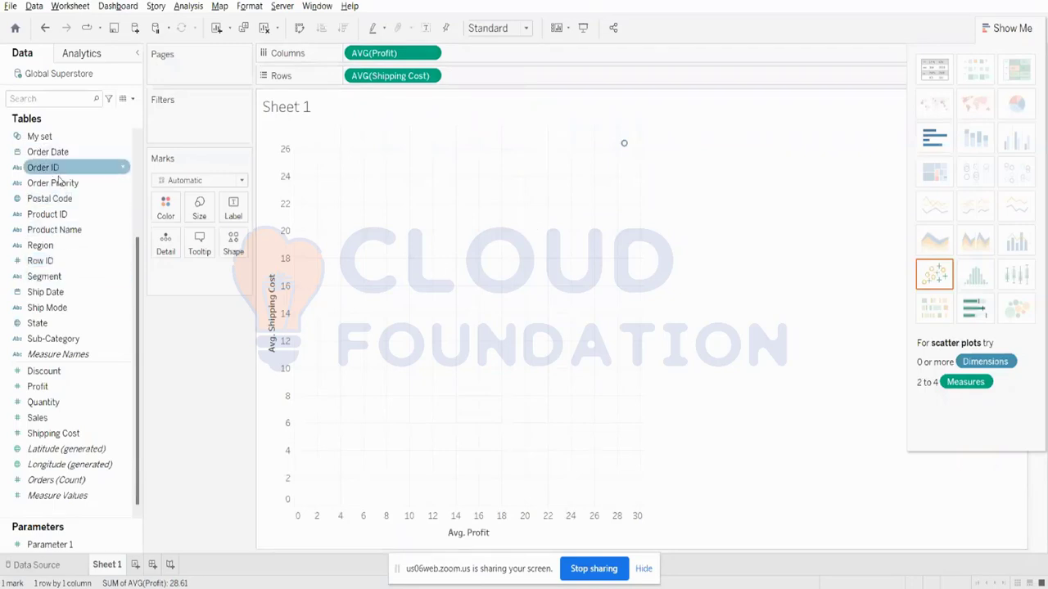
# - Color the scatter plot marks by Sub-Category and close the chart suggestions so the color legend can be seen
pyautogui.moveTo(72, 339); pyautogui.dragTo(160, 215)
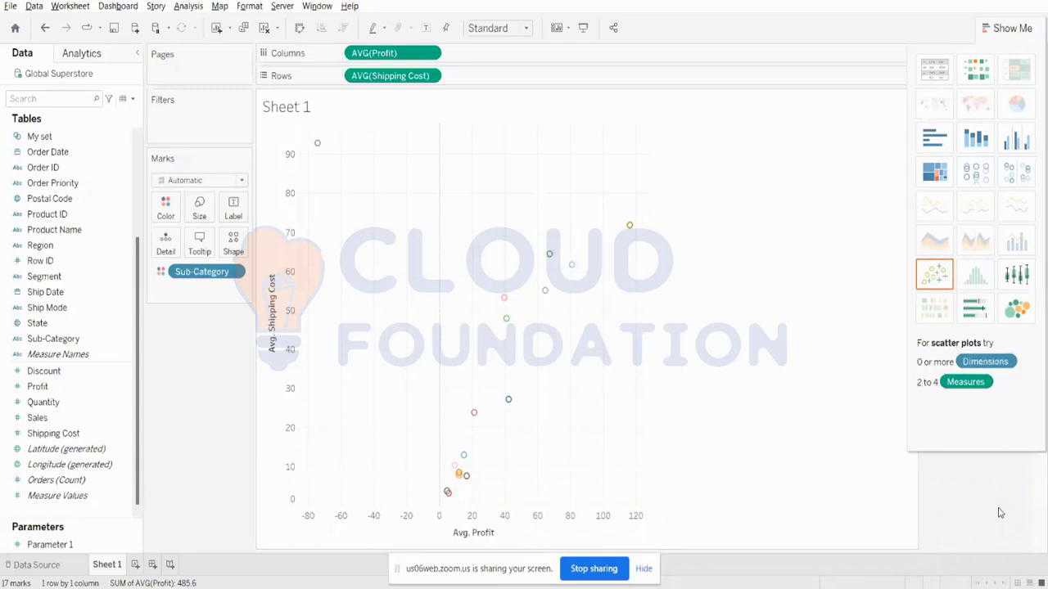
pyautogui.click(1006, 28)
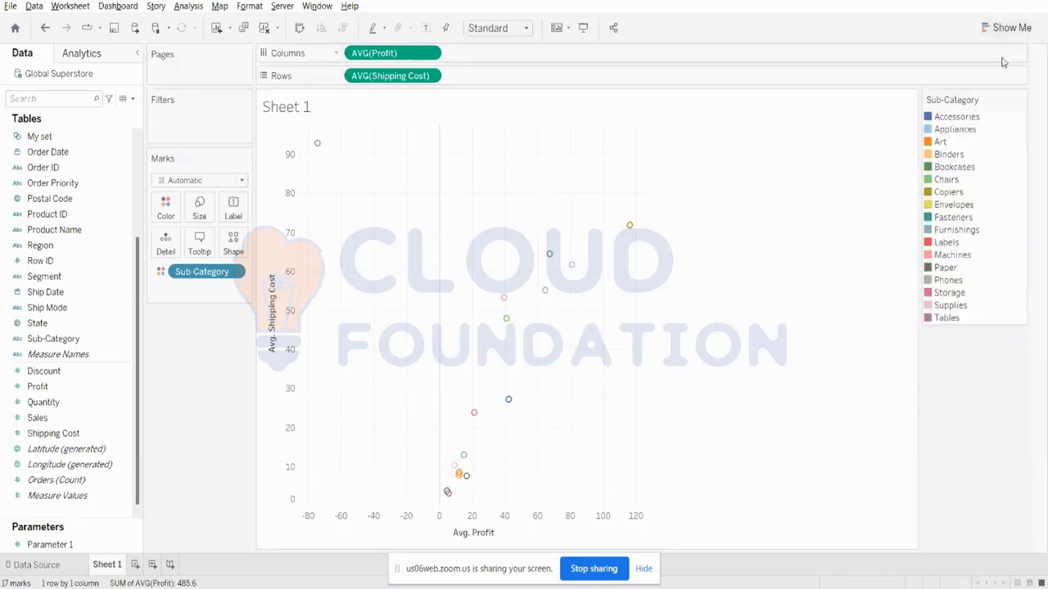
# - Examine individual sub-categories by highlighting Appliances in the legend and inspecting the Copiers and Bookcases marks
pyautogui.click(960, 122)
pyautogui.click(958, 133)
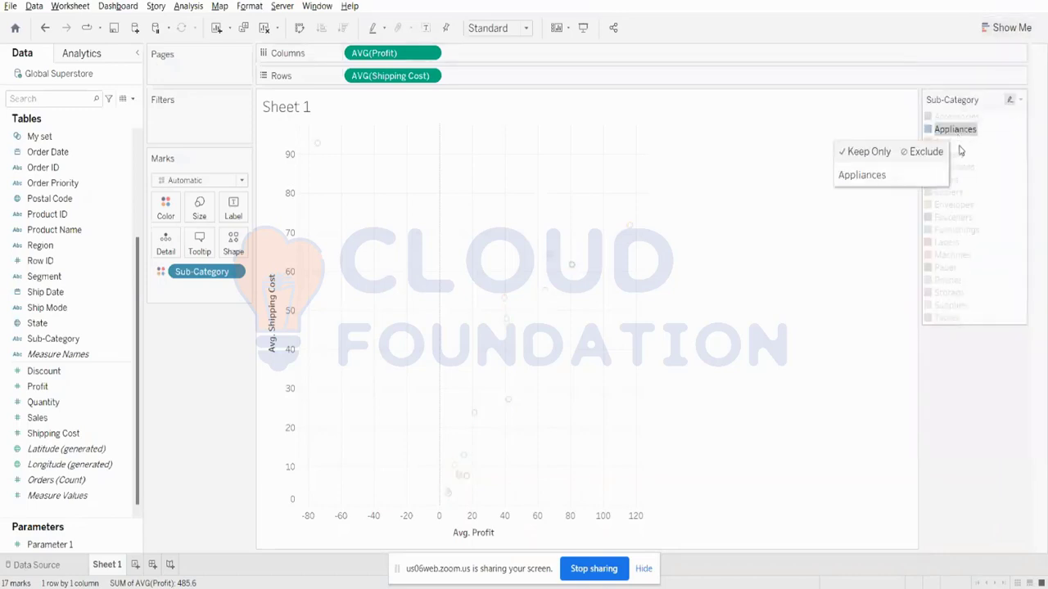
pyautogui.click(982, 317)
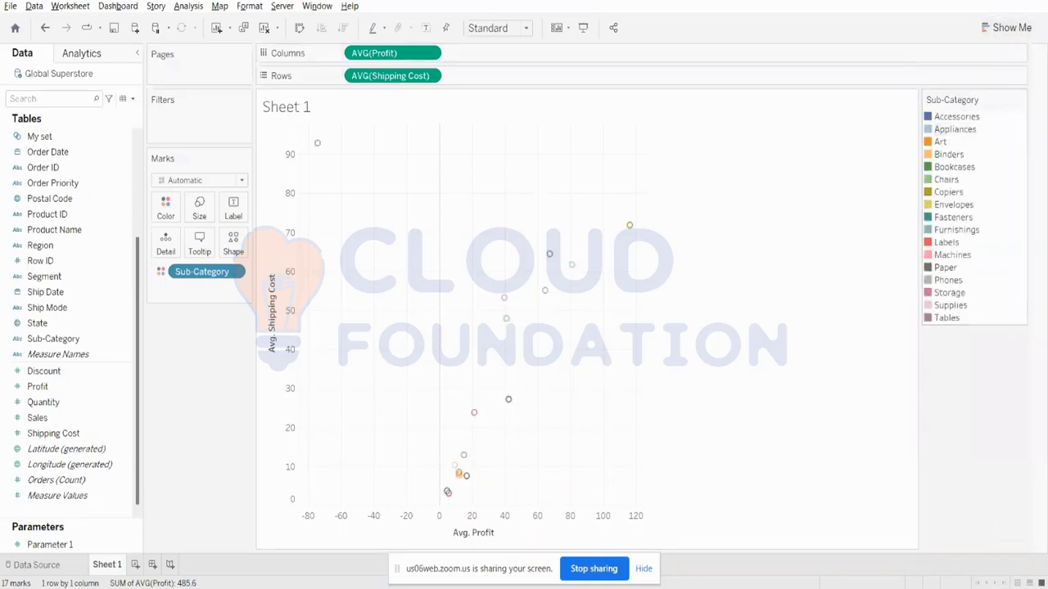
pyautogui.click(631, 226)
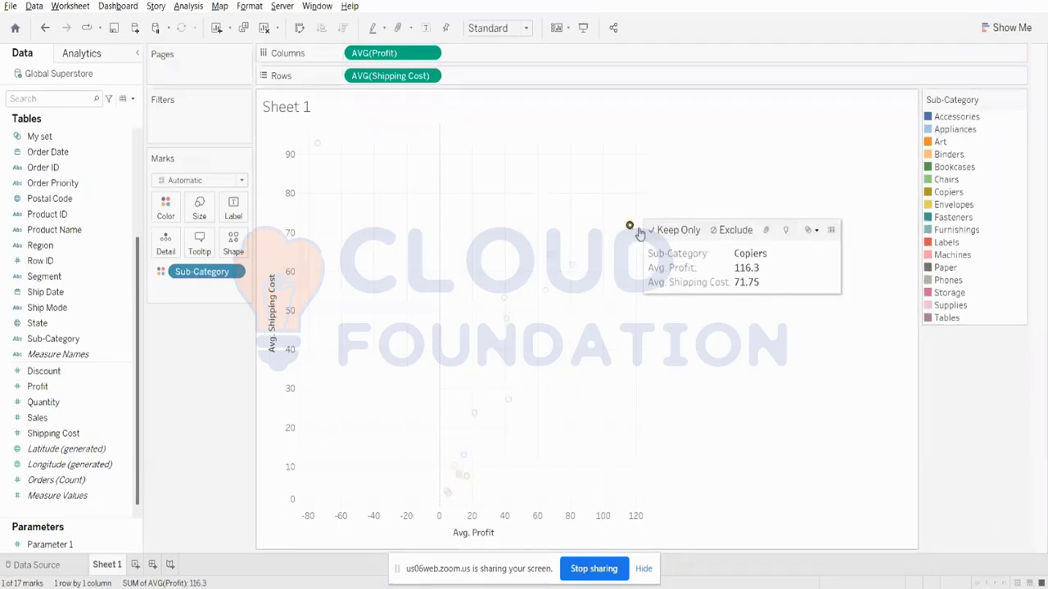
pyautogui.click(550, 255)
pyautogui.click(549, 256)
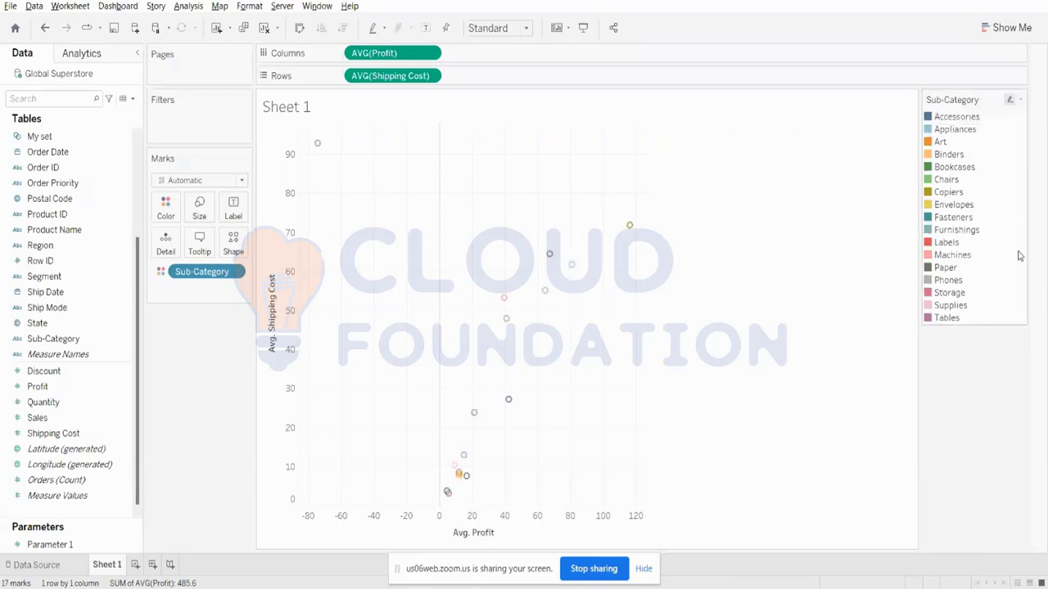
pyautogui.moveTo(460, 478)
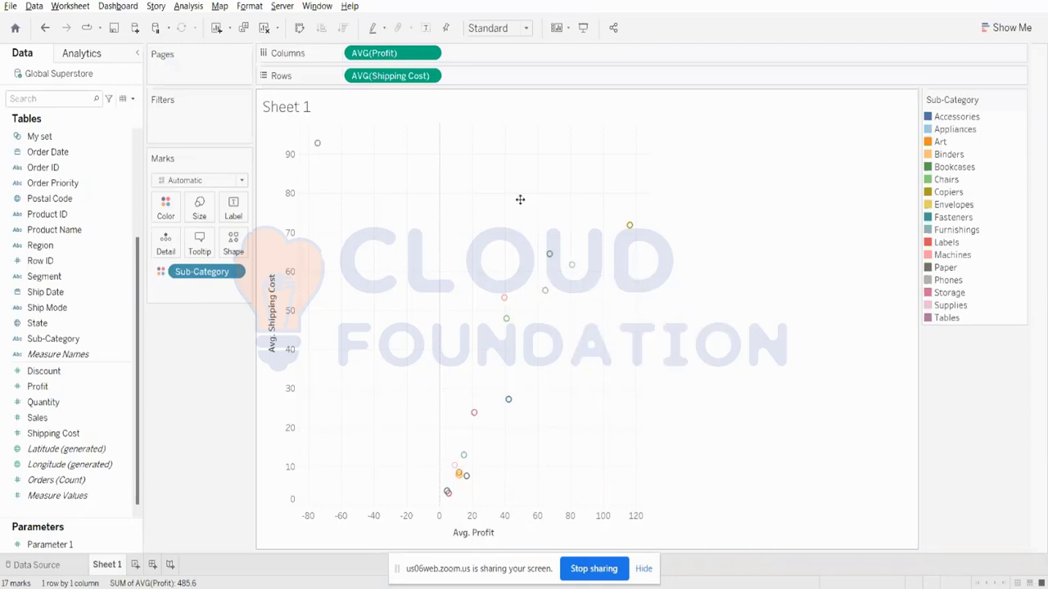
# - Select the four marks with average profit above 60 in the scatter plot and group them by Sub-Category
pyautogui.moveTo(534, 191)
pyautogui.mouseDown()
pyautogui.moveTo(662, 248)
pyautogui.moveTo(540, 188)
pyautogui.mouseUp()
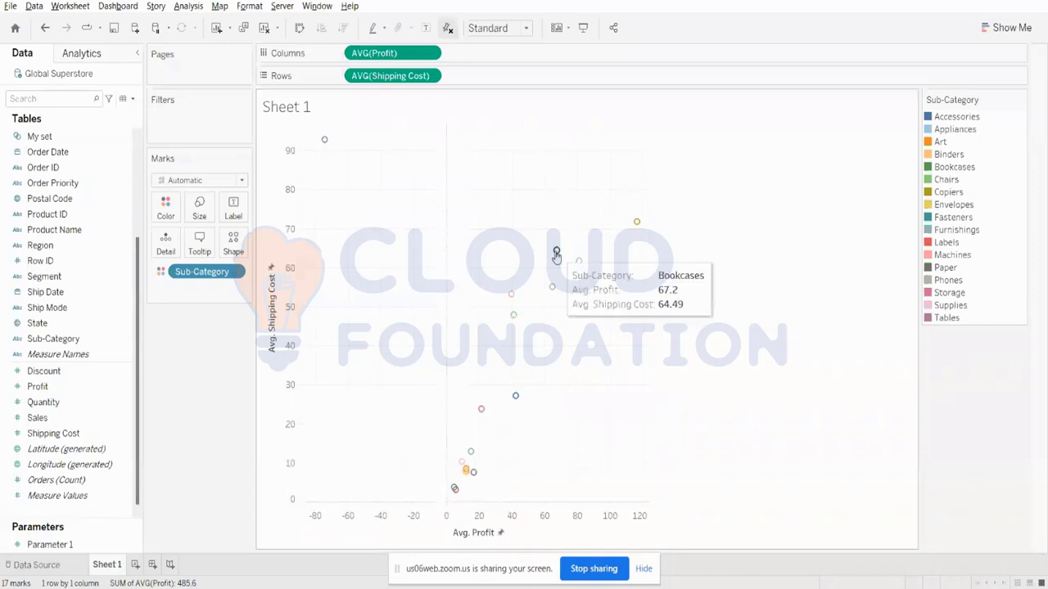
pyautogui.moveTo(646, 195); pyautogui.dragTo(596, 207)
pyautogui.moveTo(550, 276); pyautogui.dragTo(547, 314)
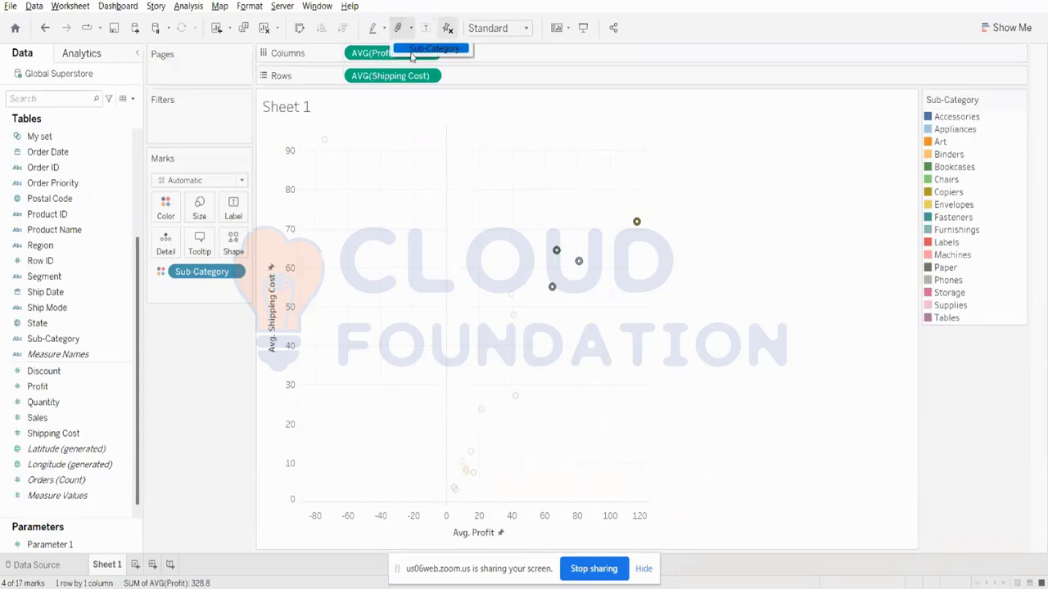
pyautogui.click(427, 49)
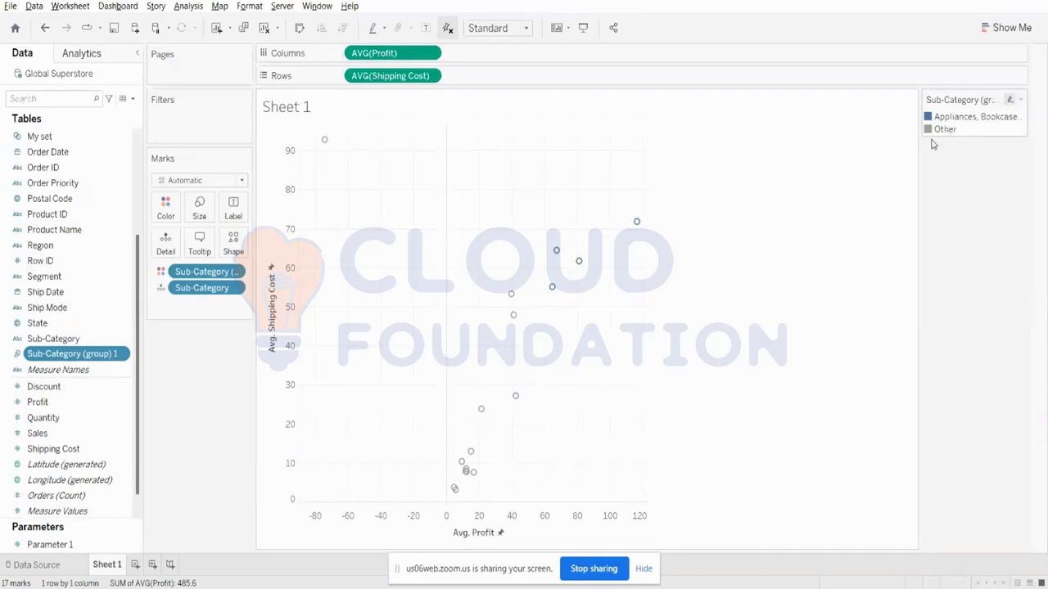
pyautogui.click(233, 205)
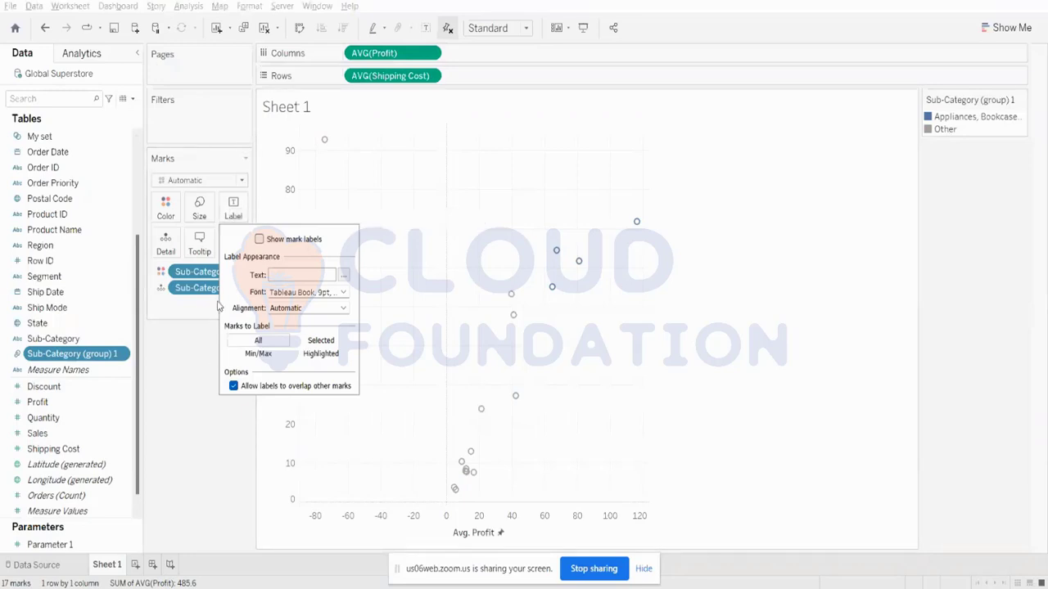
pyautogui.click(259, 239)
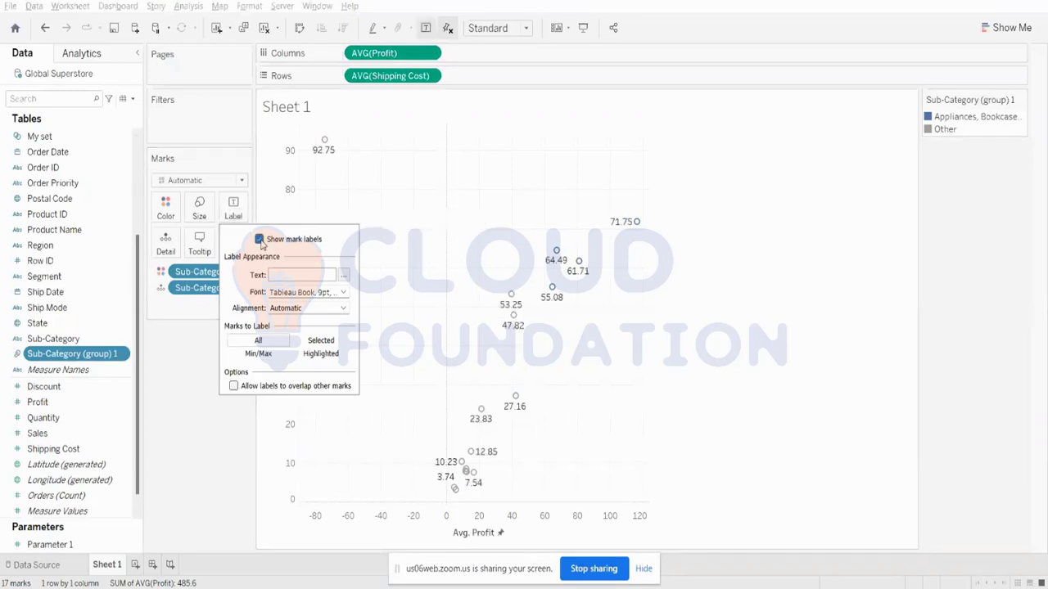
pyautogui.click(260, 239)
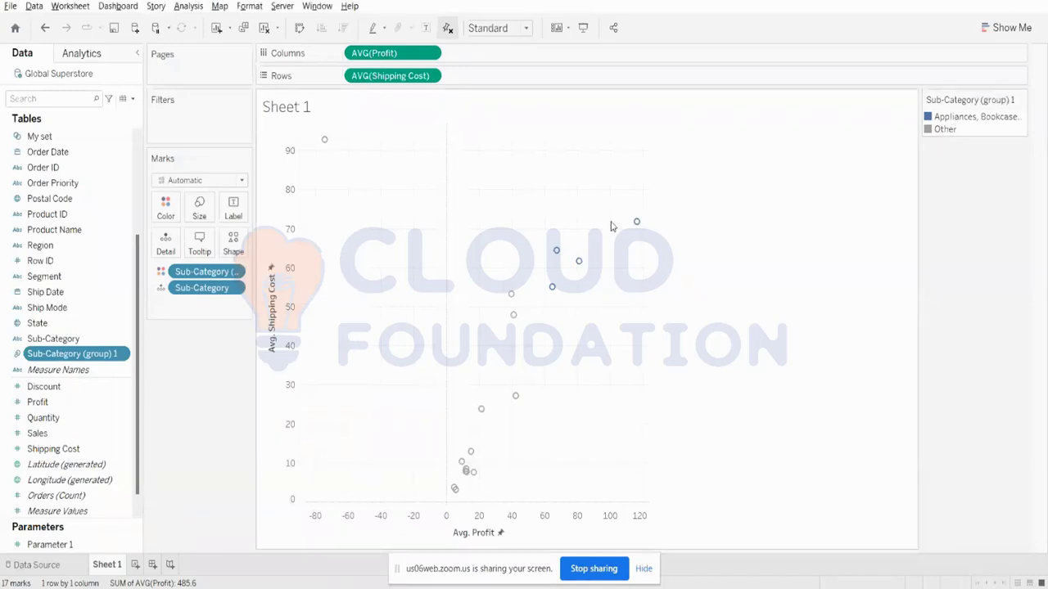
pyautogui.moveTo(574, 293)
pyautogui.moveTo(641, 229)
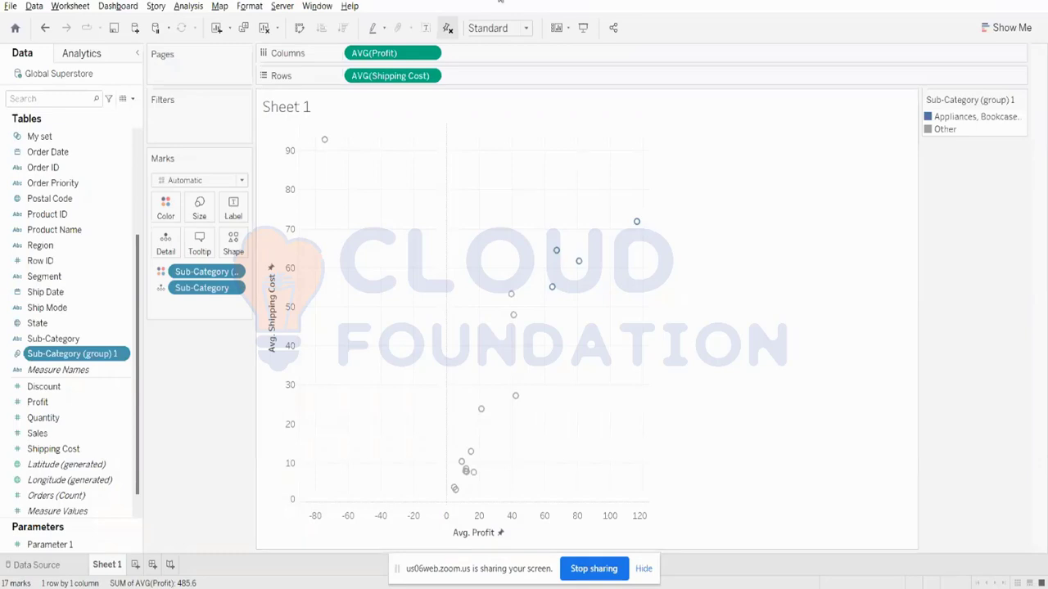
# - Try clearing the sheet and deleting the Sub-Category (group) 1 field, and undo both actions
pyautogui.click(264, 28)
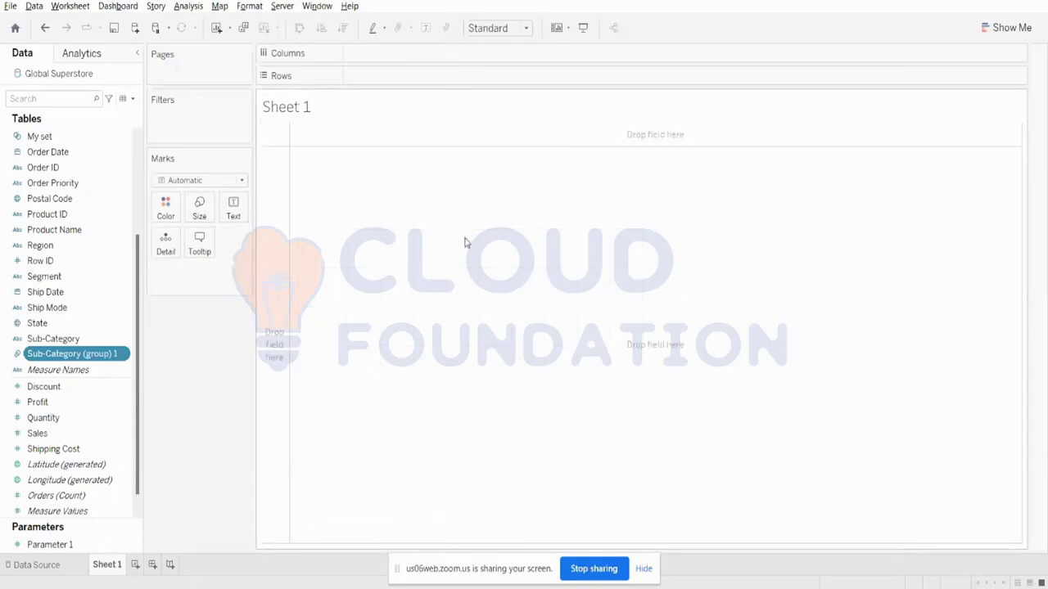
pyautogui.rightClick(82, 357)
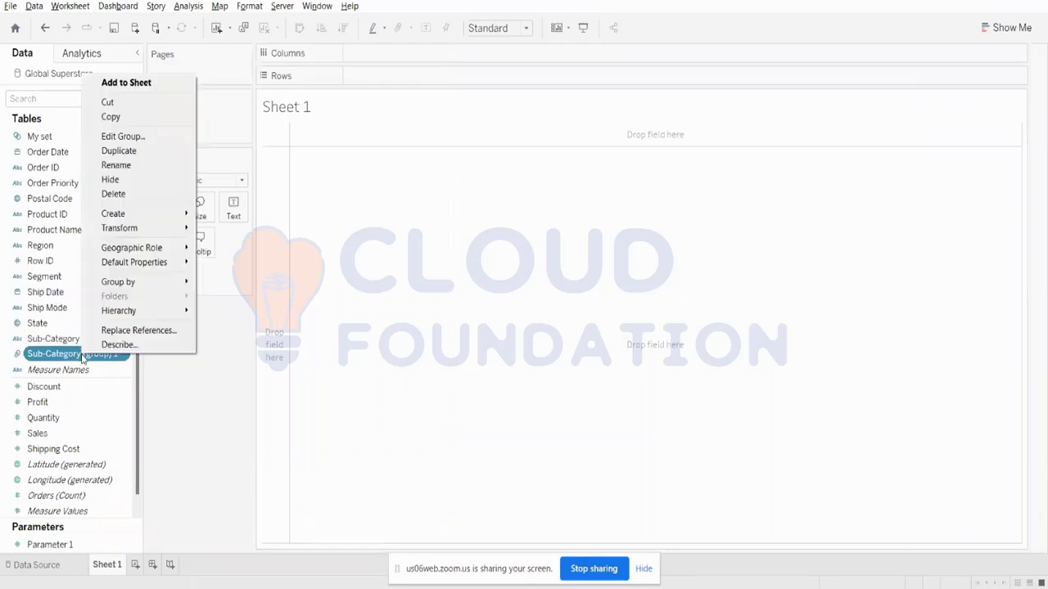
pyautogui.click(151, 196)
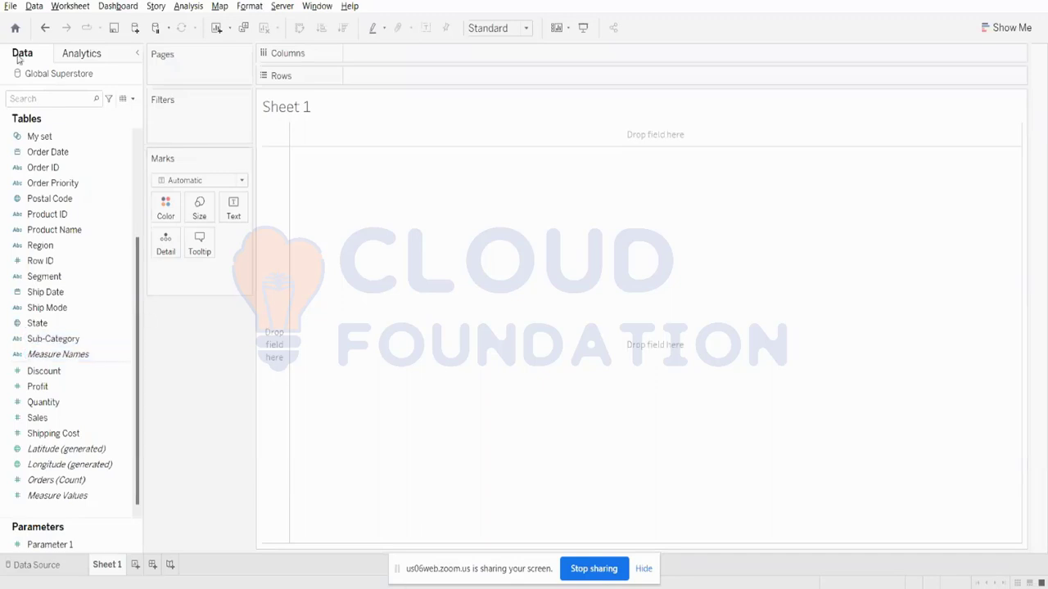
pyautogui.click(44, 28)
pyautogui.click(44, 28)
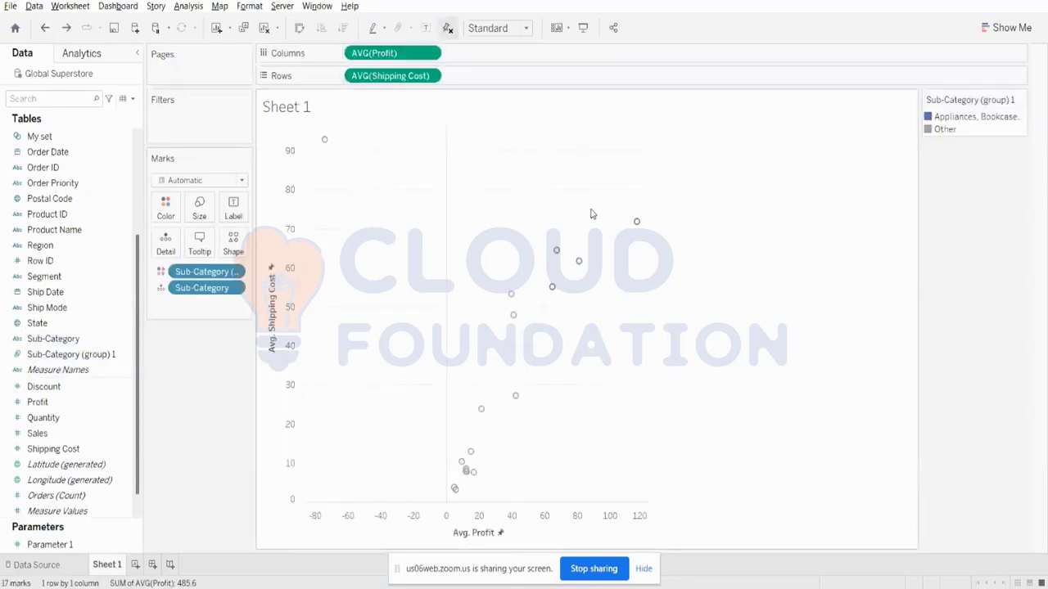
pyautogui.rightClick(636, 222)
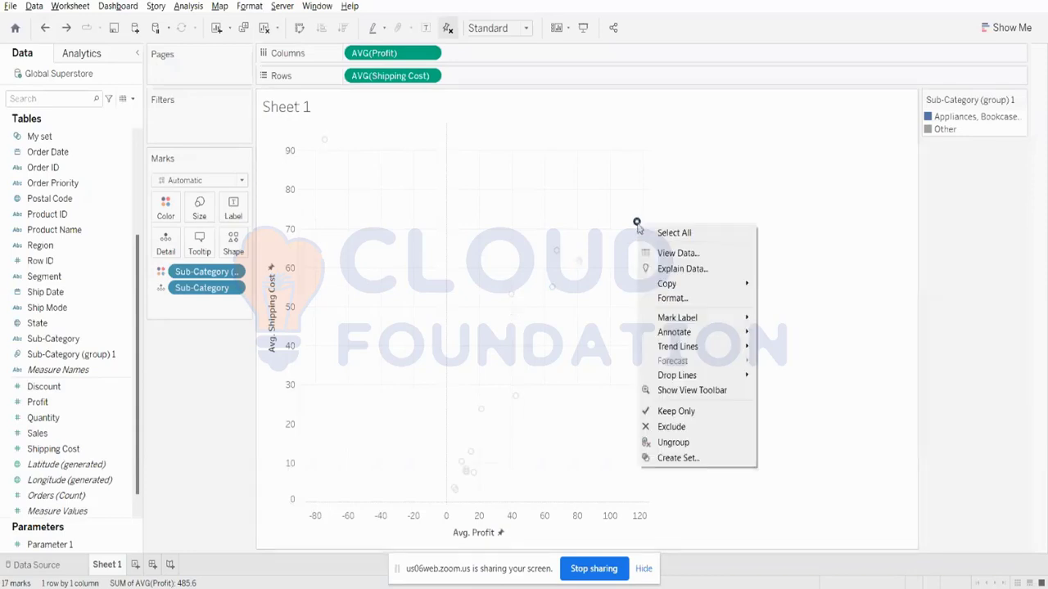
pyautogui.click(667, 301)
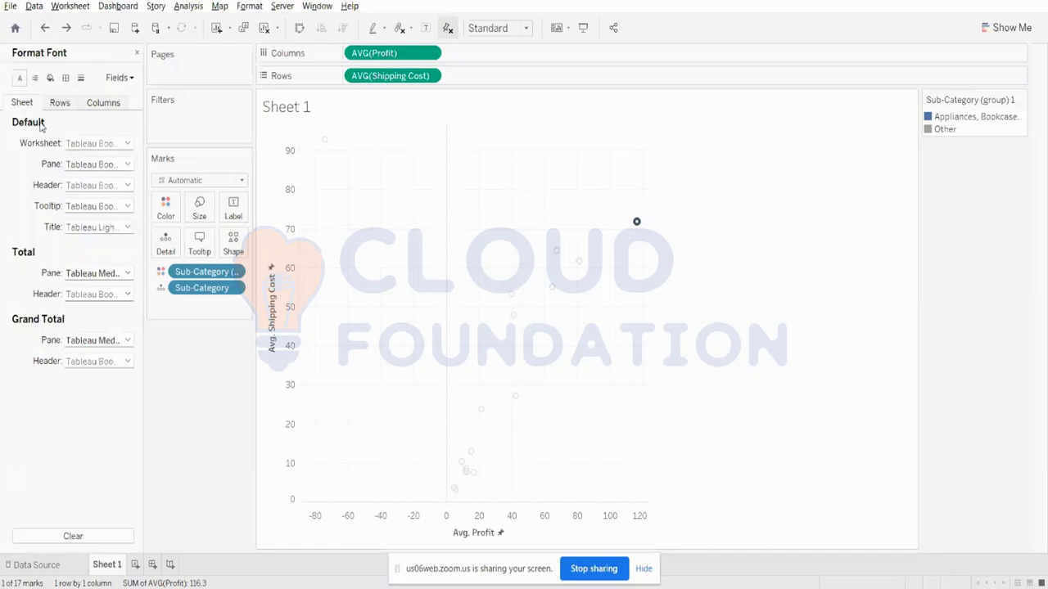
pyautogui.click(235, 246)
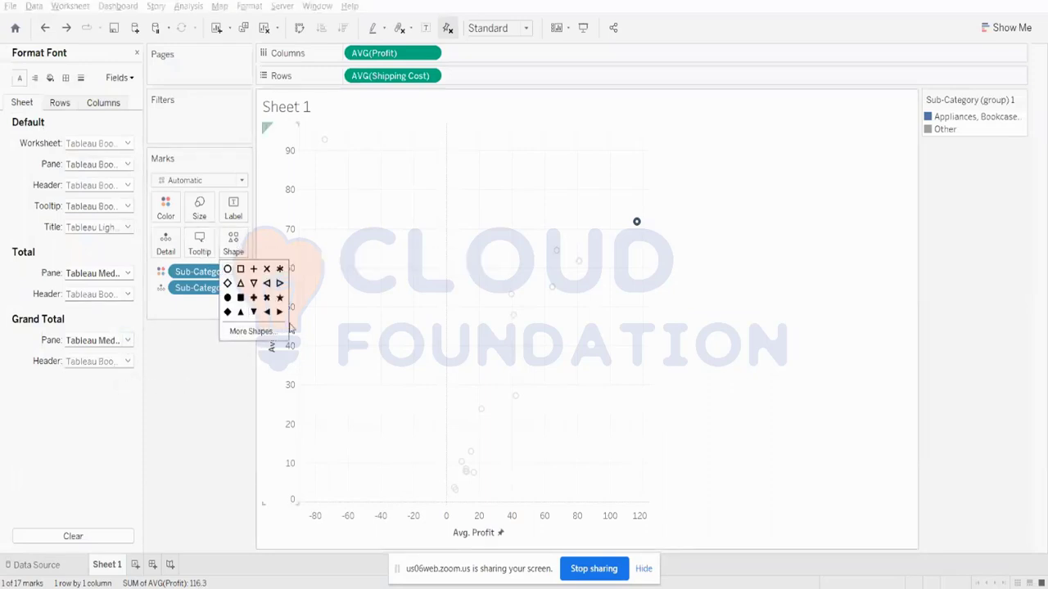
pyautogui.click(203, 368)
# - Adjust the mark size in the scatter plot so the circles are slightly larger than the default
pyautogui.click(200, 218)
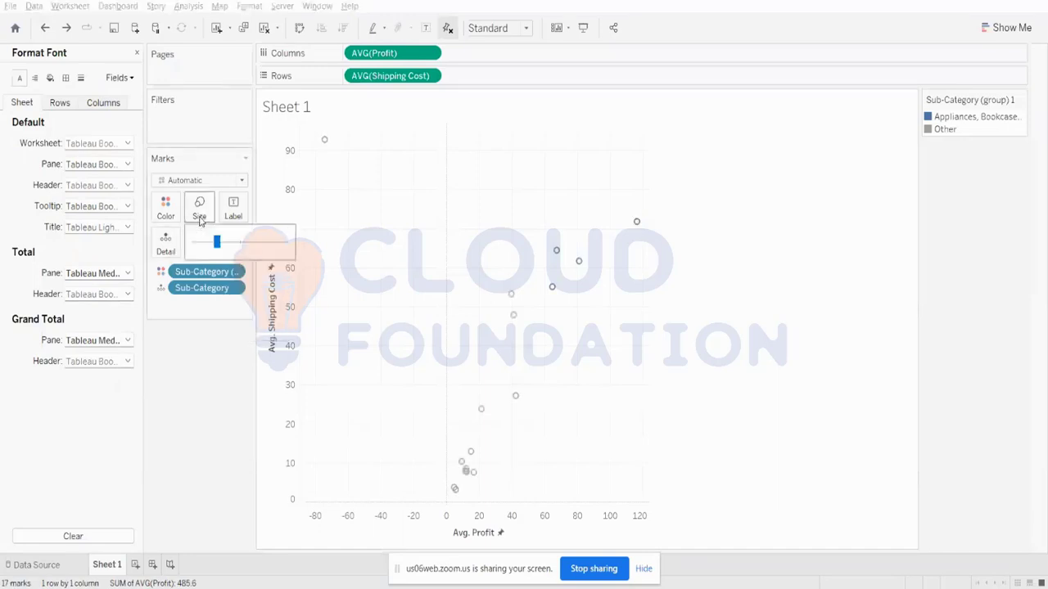
pyautogui.moveTo(217, 241); pyautogui.dragTo(253, 241)
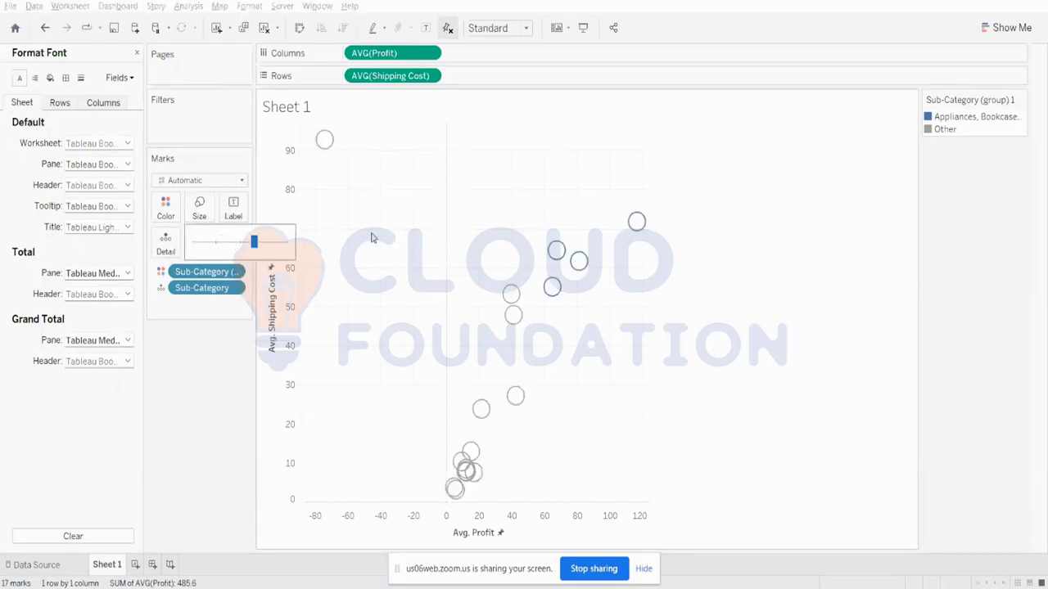
pyautogui.click(231, 241)
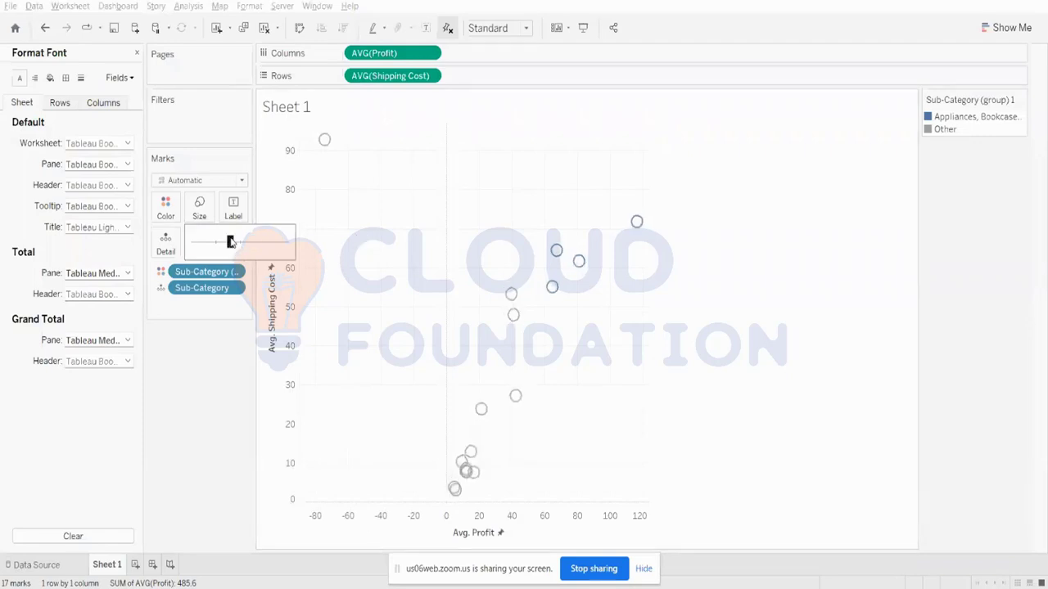
pyautogui.moveTo(230, 242); pyautogui.dragTo(222, 243)
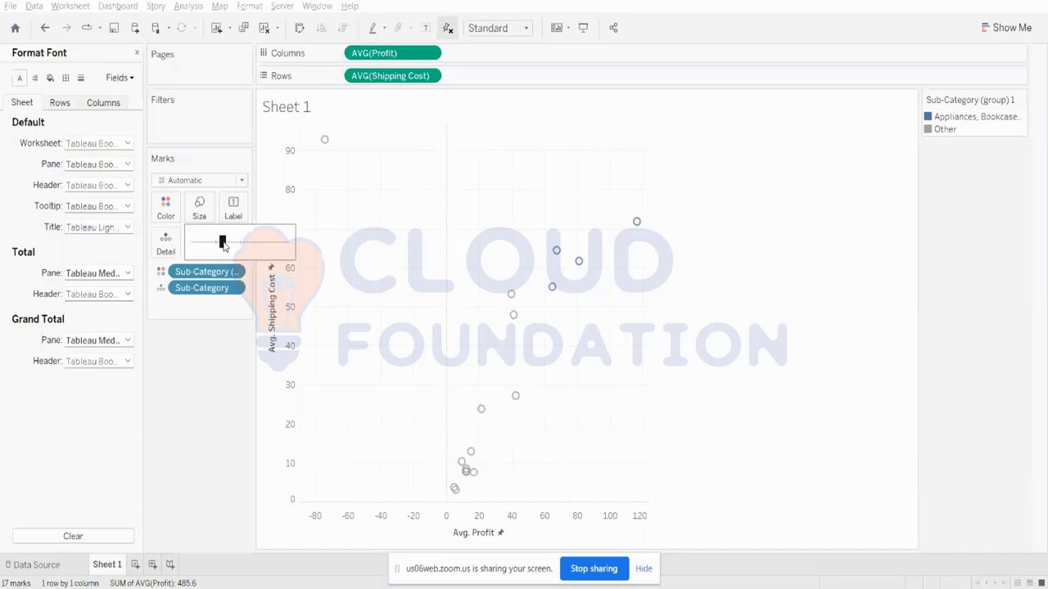
pyautogui.click(194, 388)
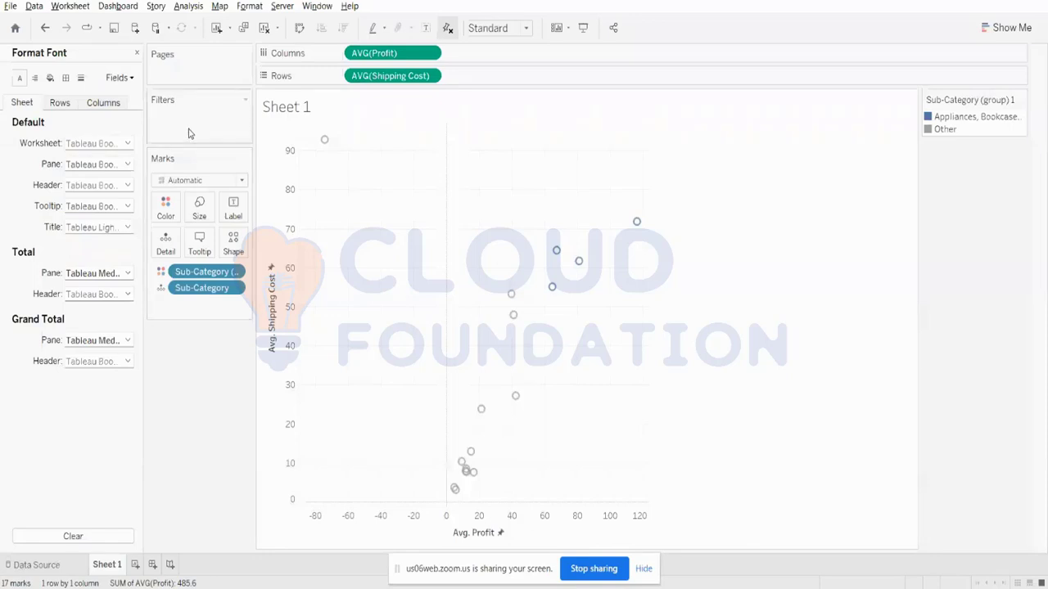
# - Clear the scatter plot from Sheet 1 and delete Parameter 1 despite its use by My set
pyautogui.click(263, 28)
pyautogui.click(137, 53)
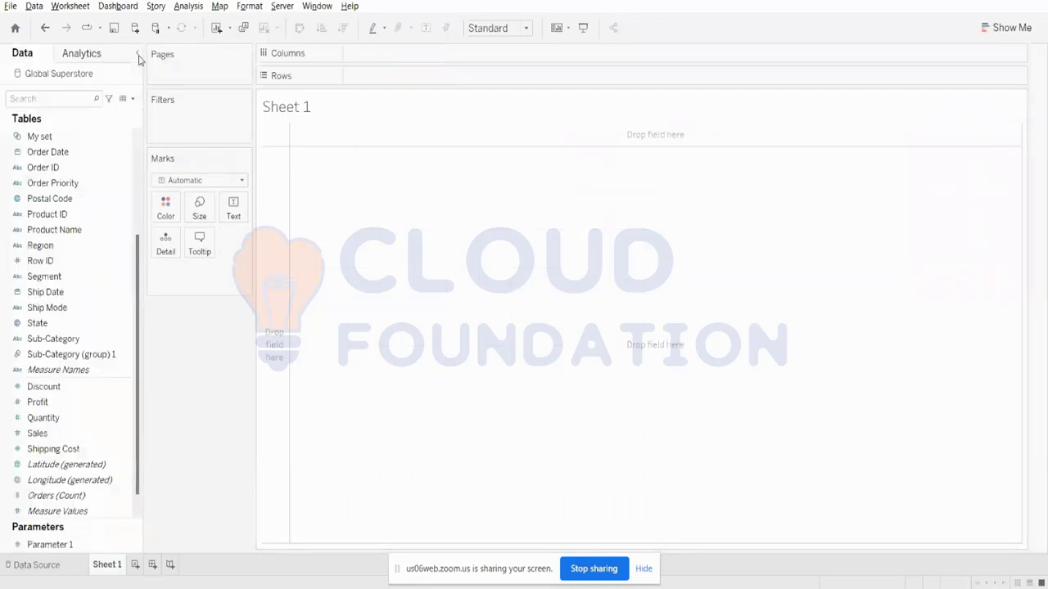
pyautogui.scroll(-1, 94, 468)
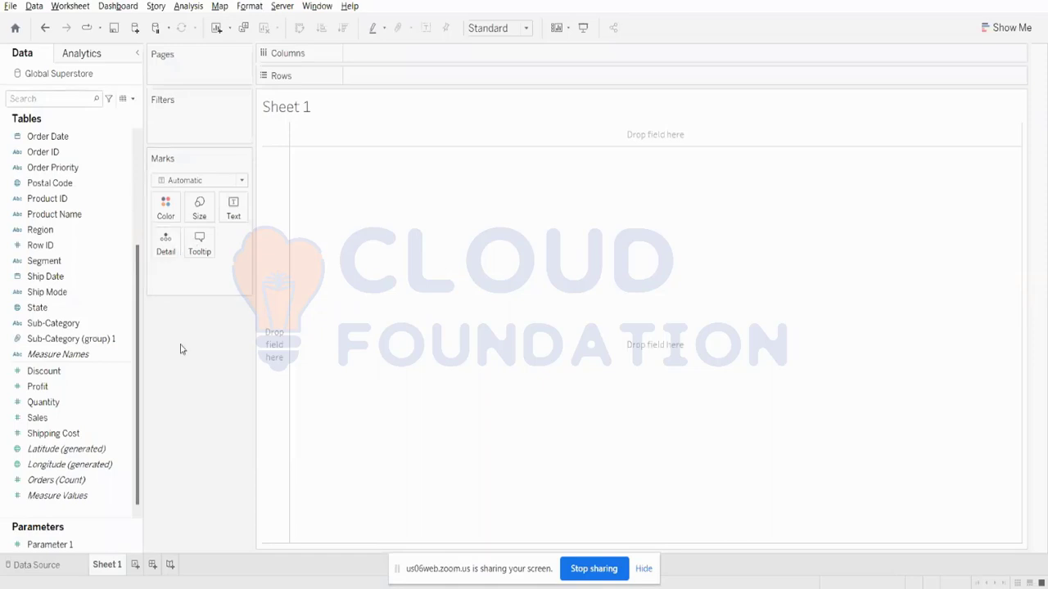
pyautogui.click(57, 545)
pyautogui.rightClick(59, 547)
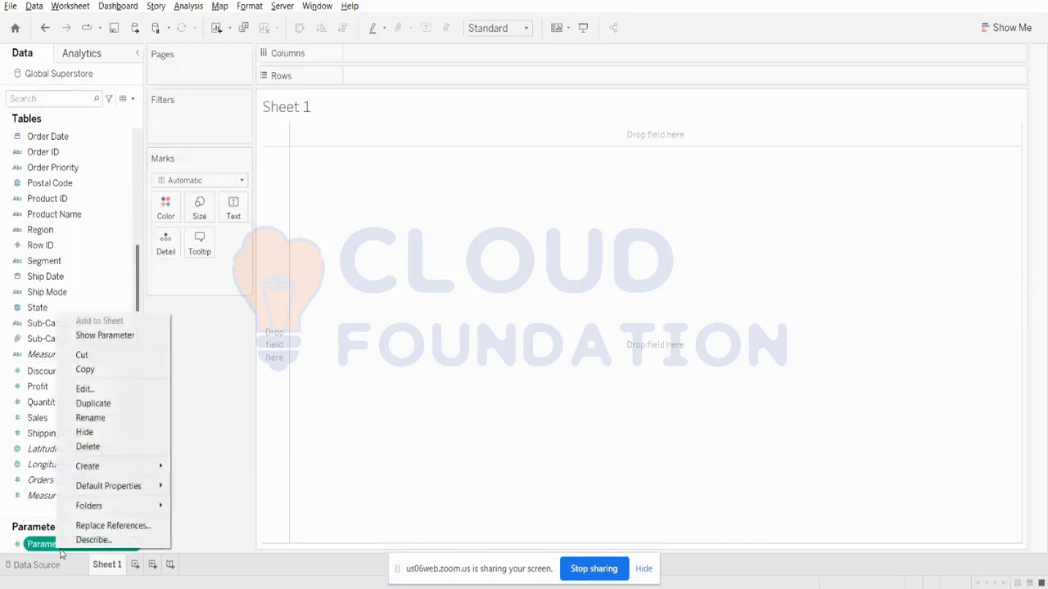
pyautogui.click(112, 447)
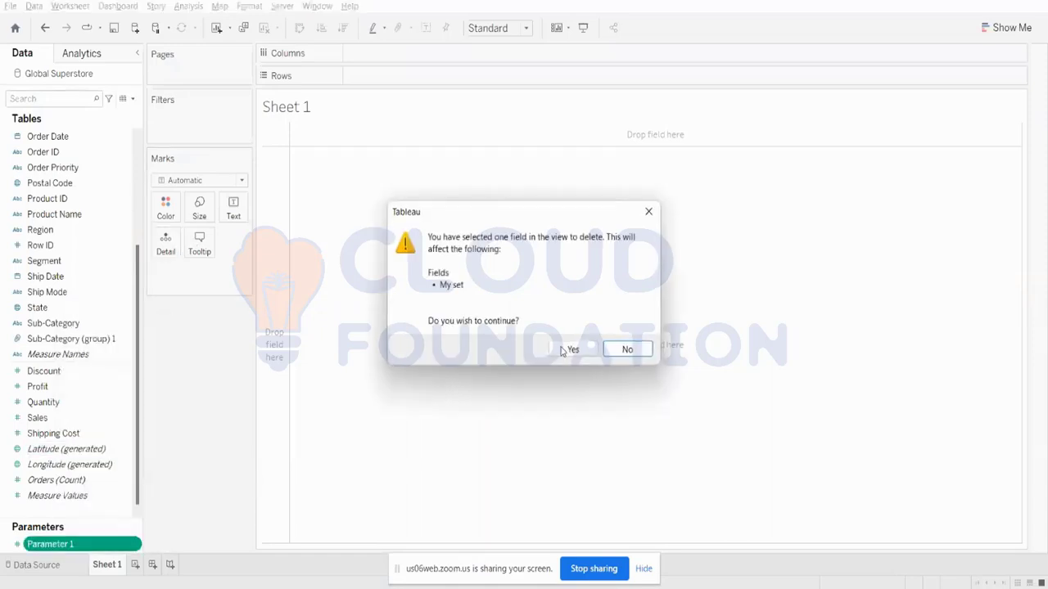
pyautogui.click(573, 349)
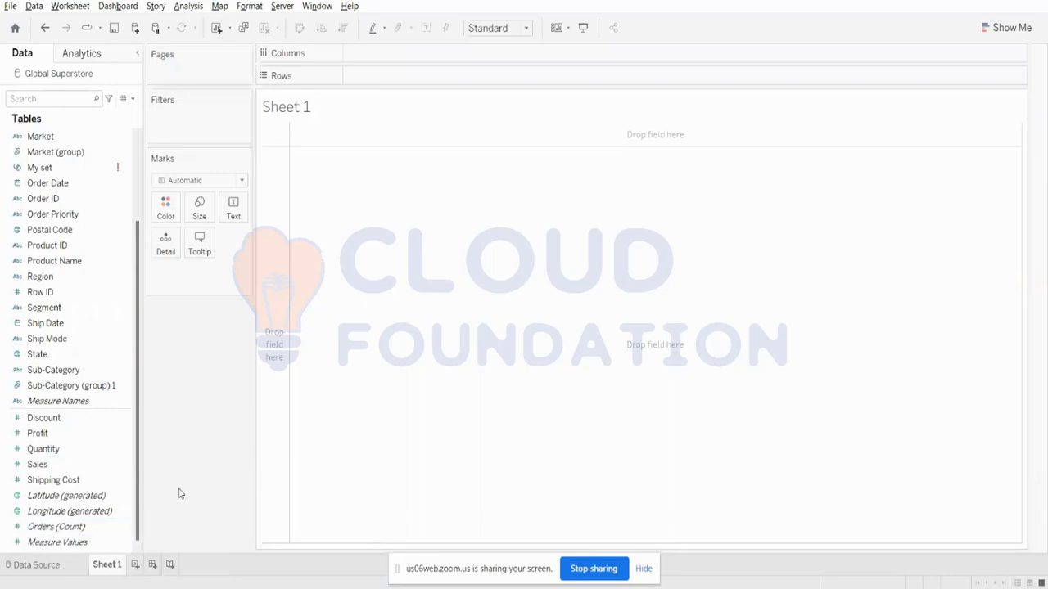
# - Add Orders (Count) to the view and display it as a text table value
pyautogui.moveTo(75, 529); pyautogui.dragTo(463, 77)
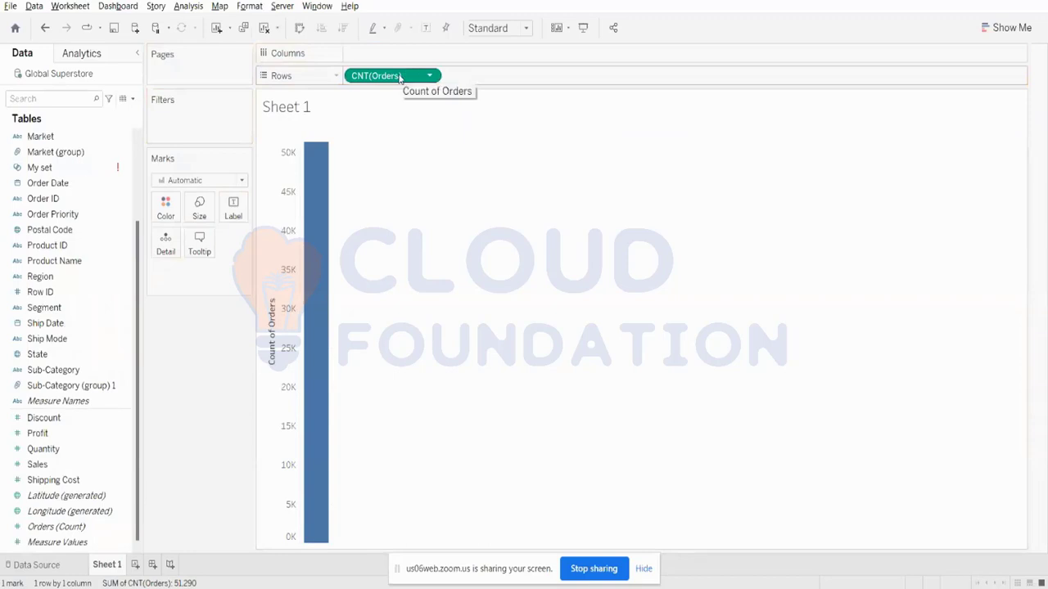
pyautogui.click(1006, 28)
pyautogui.click(928, 72)
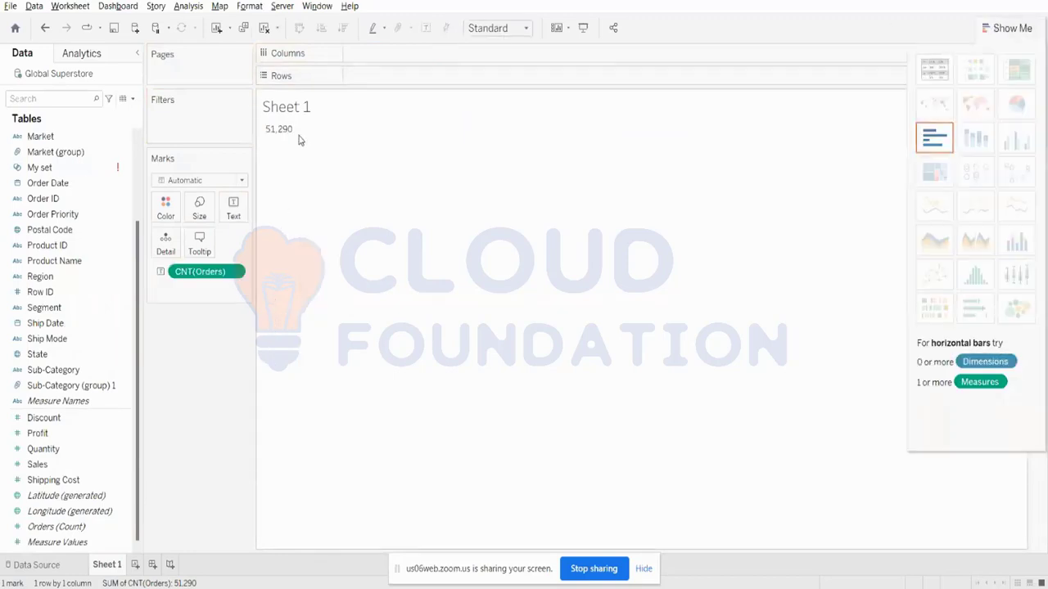
pyautogui.moveTo(295, 133)
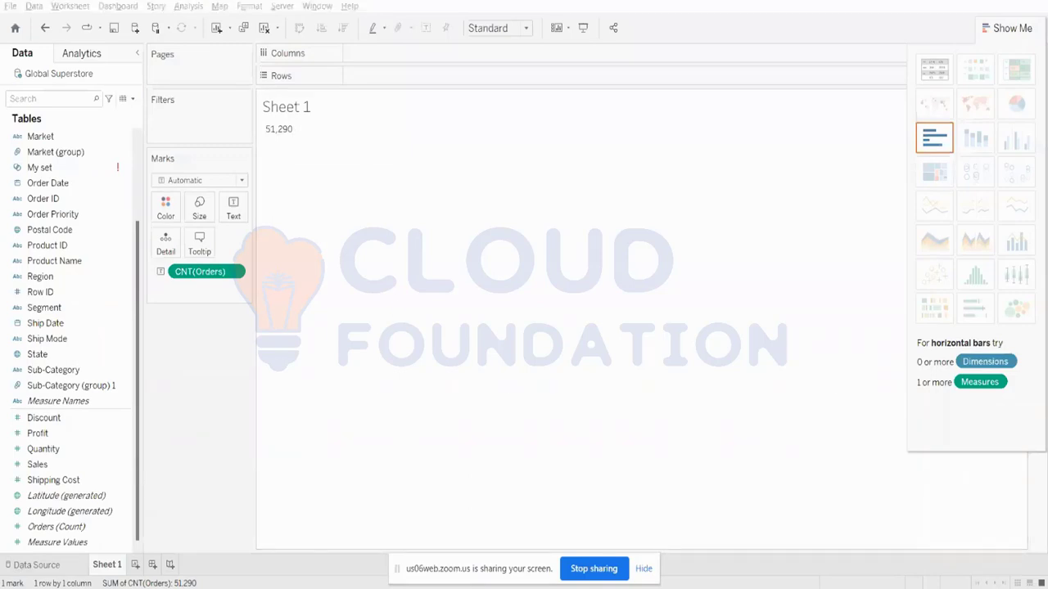
pyautogui.hotkey('alt', 'Tab')
pyautogui.hotkey('alt', 'Tab')
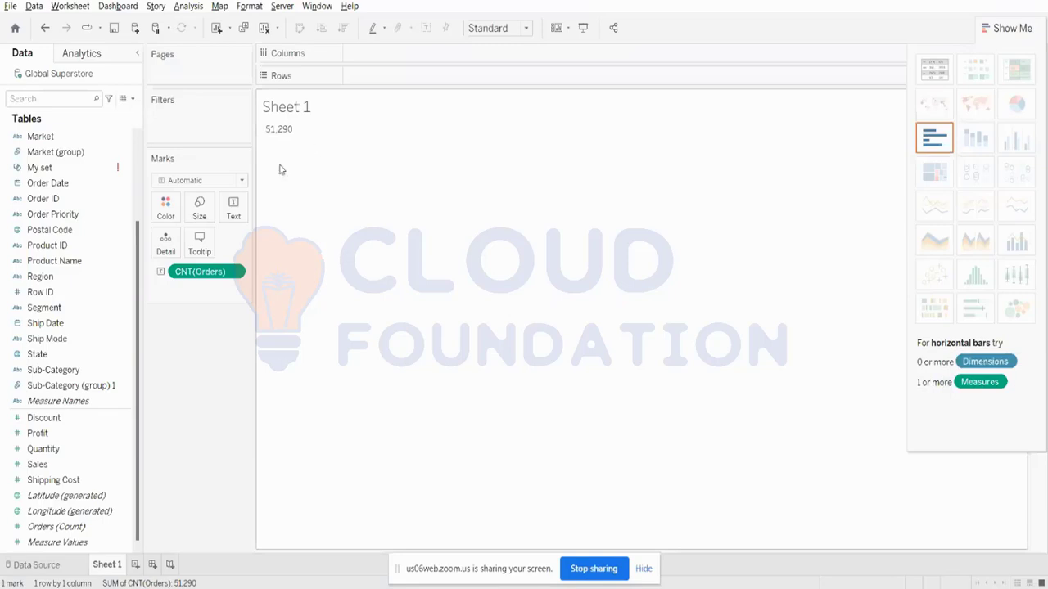
pyautogui.moveTo(199, 275); pyautogui.dragTo(375, 79)
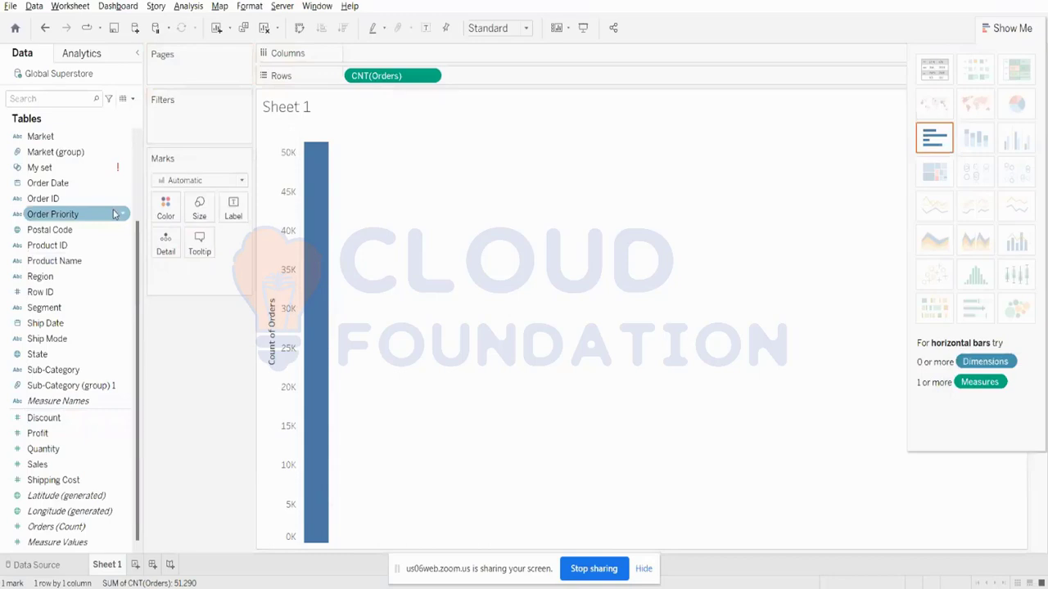
pyautogui.moveTo(364, 75); pyautogui.dragTo(232, 211)
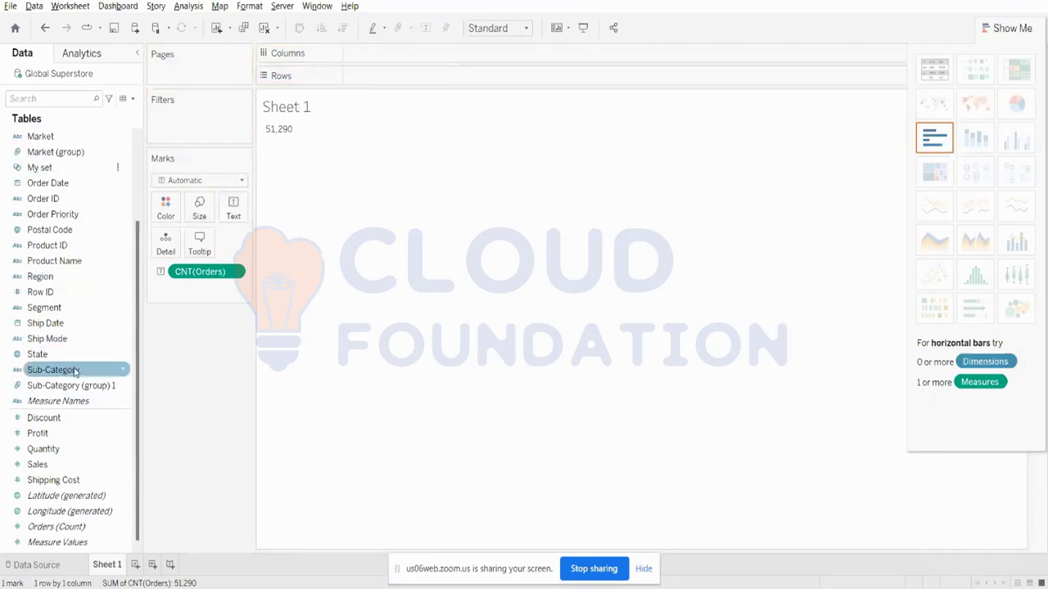
# - Break the order count down by Sub-Category in rows and show column grand totals
pyautogui.moveTo(127, 370); pyautogui.dragTo(399, 72)
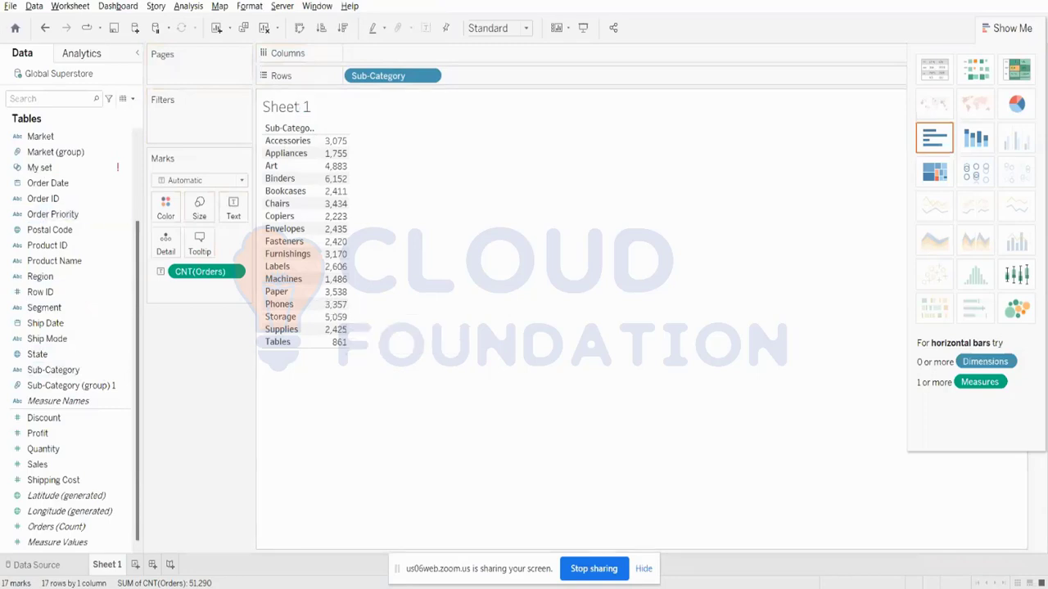
pyautogui.click(189, 7)
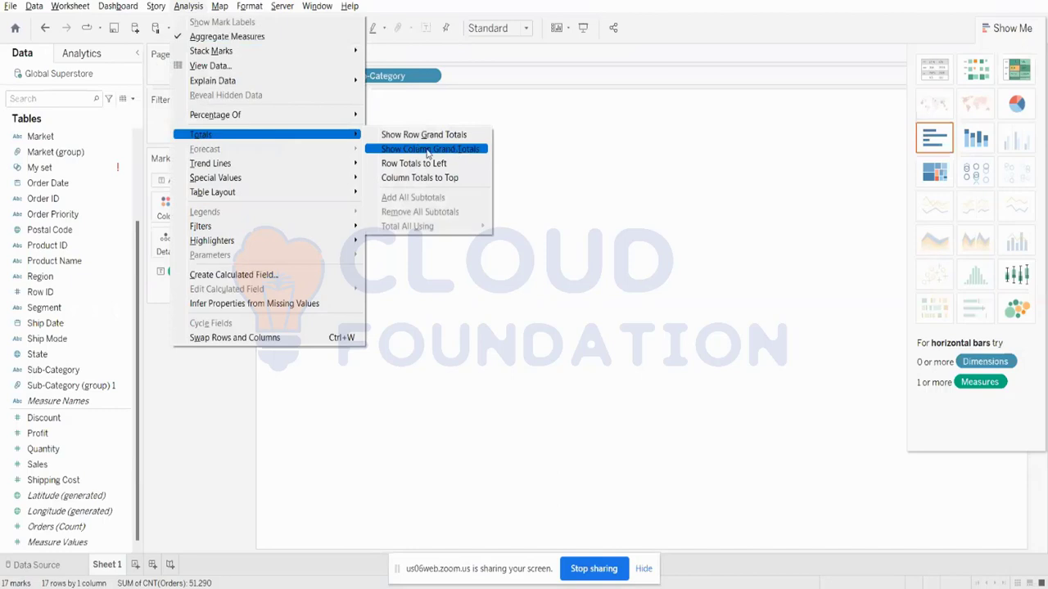
pyautogui.click(461, 153)
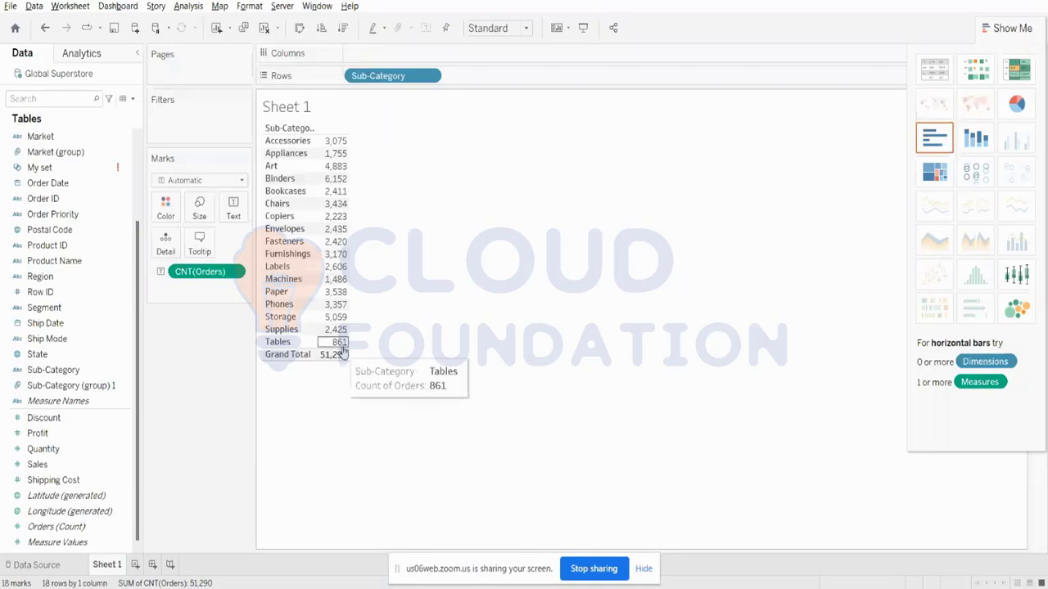
pyautogui.moveTo(340, 366)
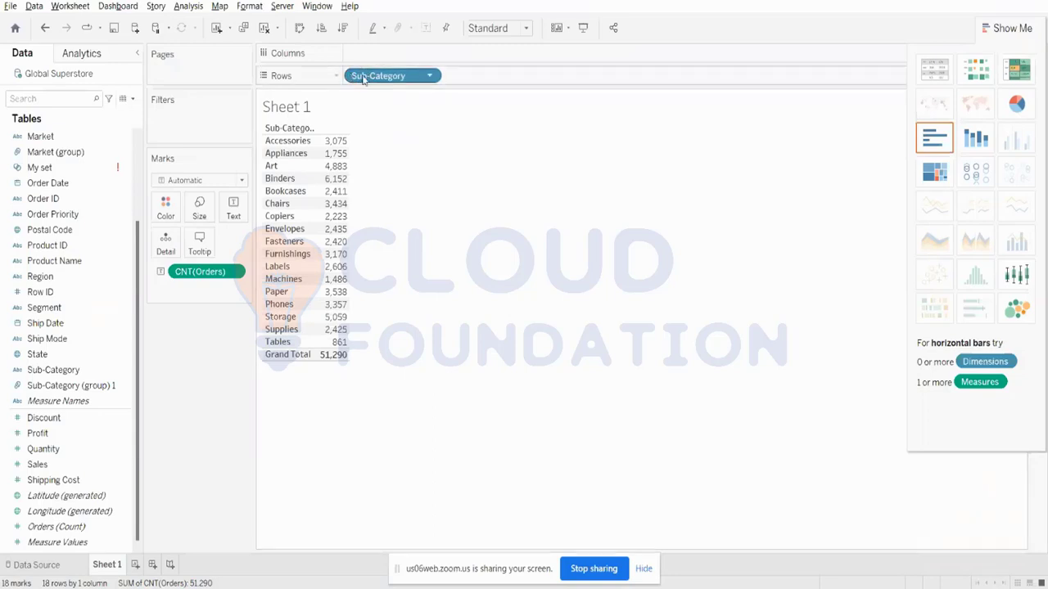
# - Replace the Sub-Category order counts with a text table of Measure Names in rows and Measure Values as text
pyautogui.moveTo(344, 75); pyautogui.dragTo(246, 229)
pyautogui.moveTo(206, 273); pyautogui.dragTo(78, 247)
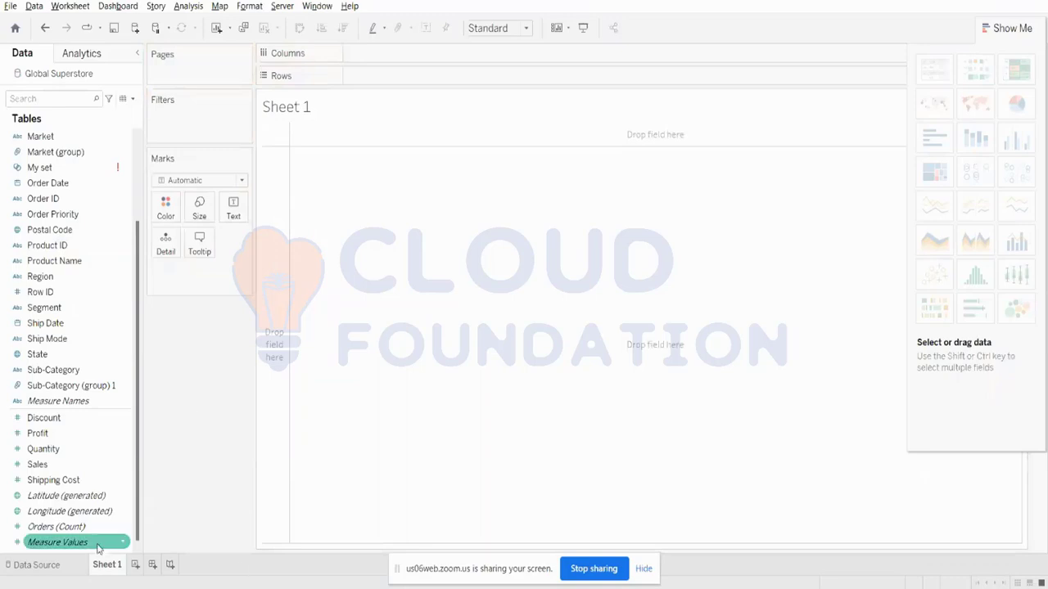
pyautogui.moveTo(66, 401); pyautogui.dragTo(461, 85)
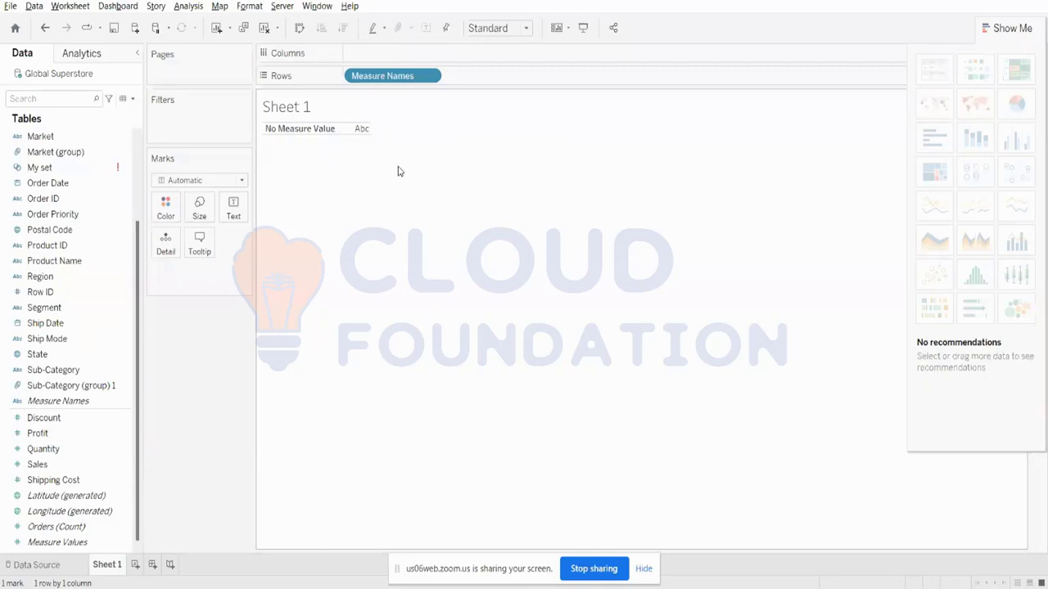
pyautogui.moveTo(39, 543); pyautogui.dragTo(233, 206)
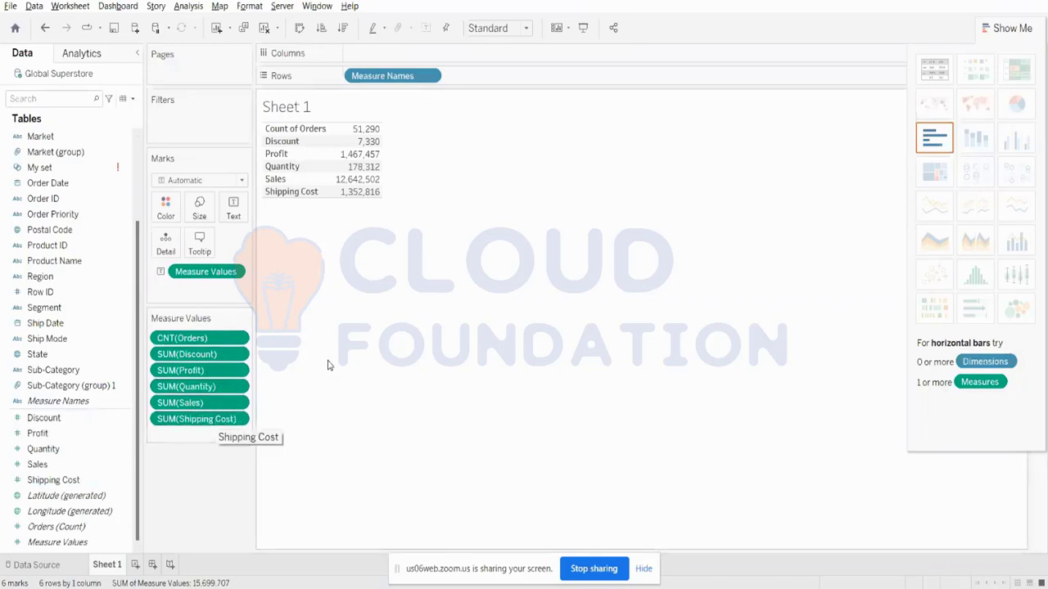
pyautogui.moveTo(366, 192)
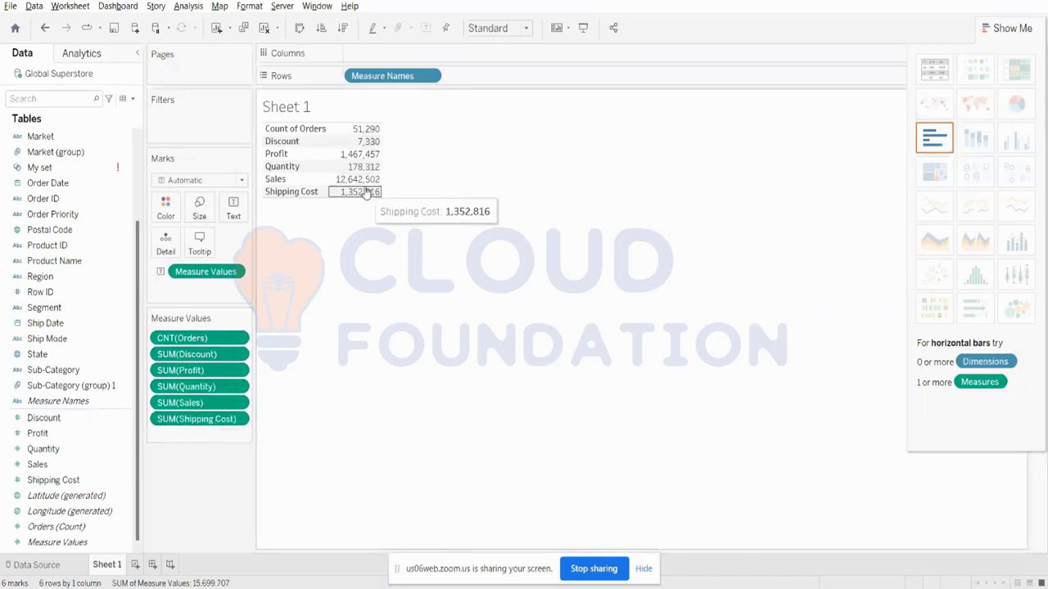
pyautogui.moveTo(378, 147)
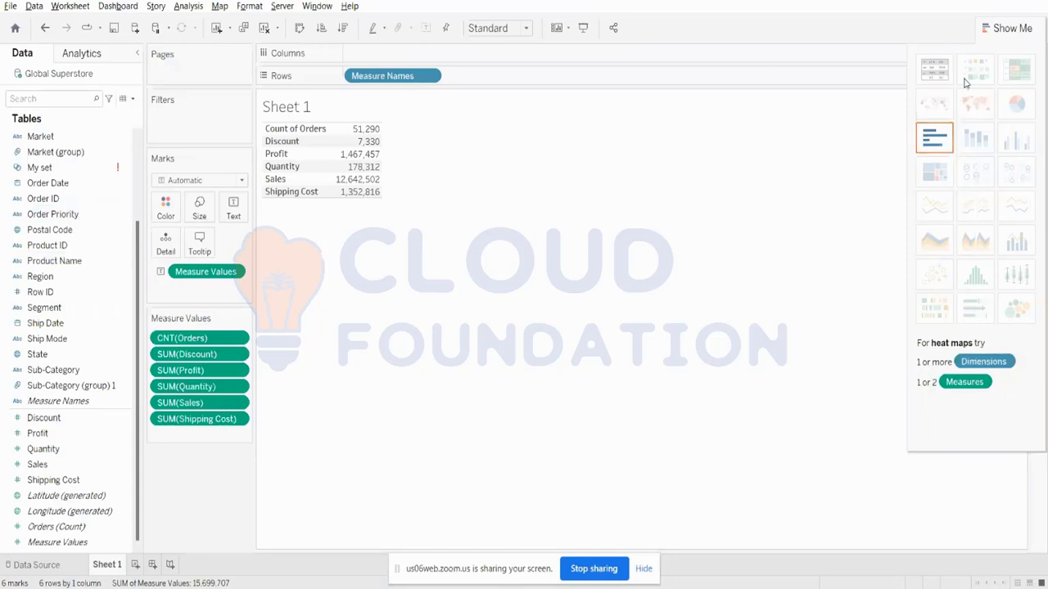
# - Convert the measures table to a horizontal bar chart and swap its rows and columns
pyautogui.click(930, 145)
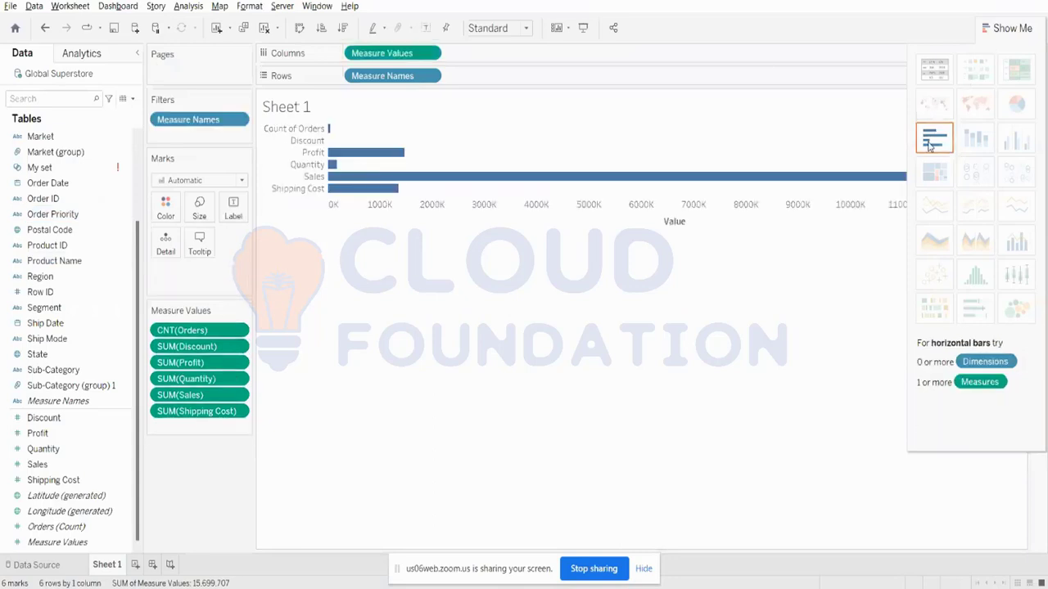
pyautogui.click(300, 29)
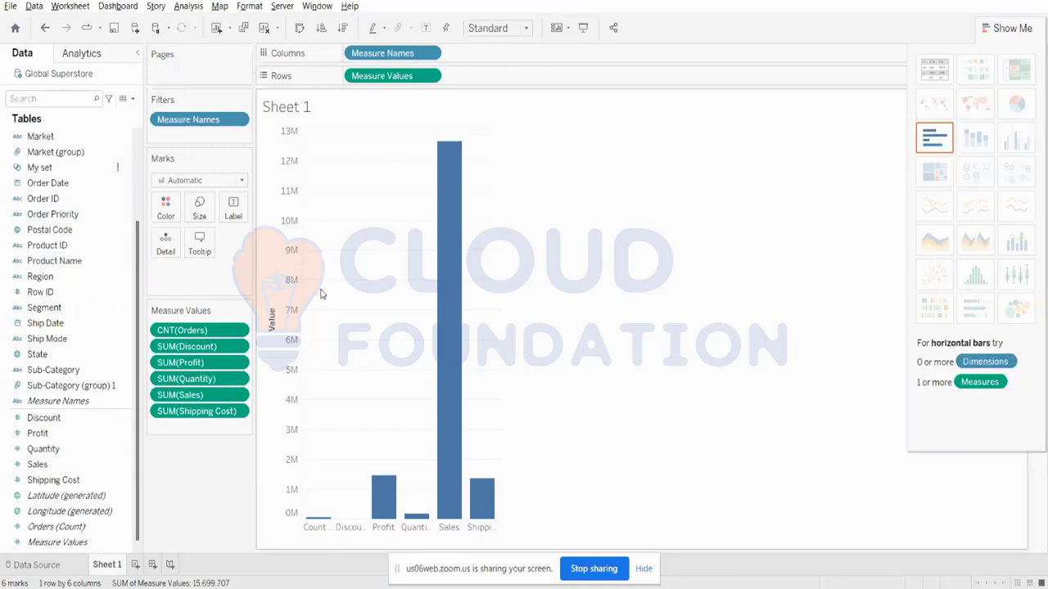
pyautogui.click(115, 541)
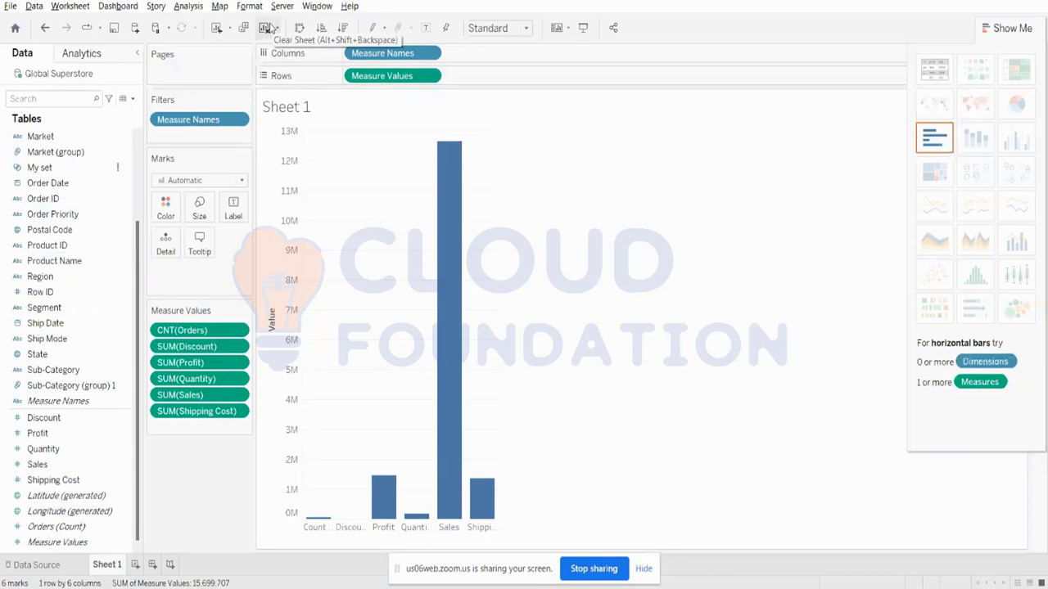
# - Clear the measures chart from the sheet and remove the Category Hierarchy from the data fields
pyautogui.click(268, 29)
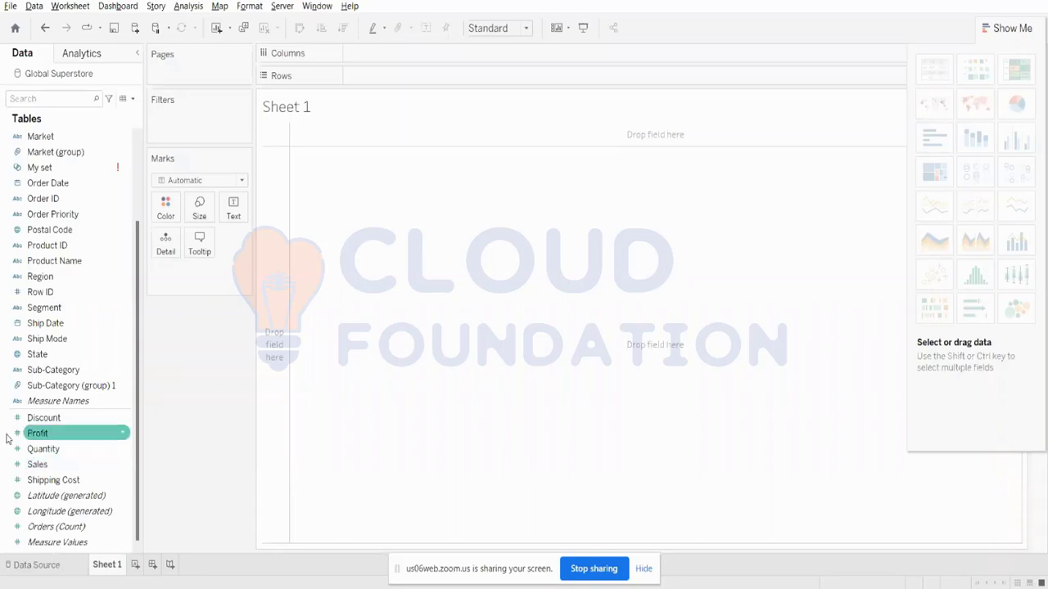
pyautogui.scroll(3, 9, 360)
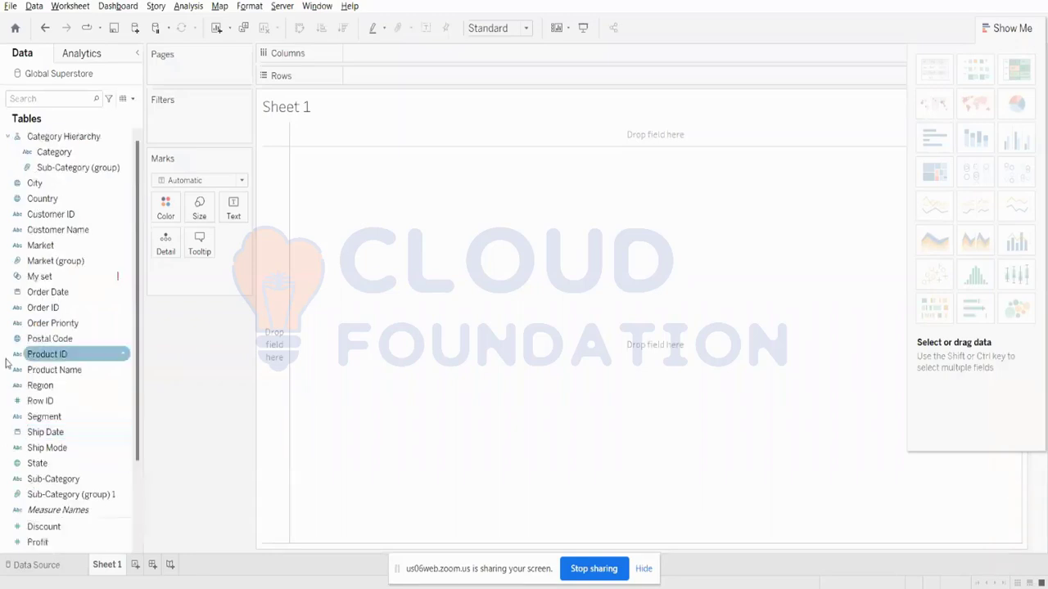
pyautogui.rightClick(40, 135)
pyautogui.click(86, 217)
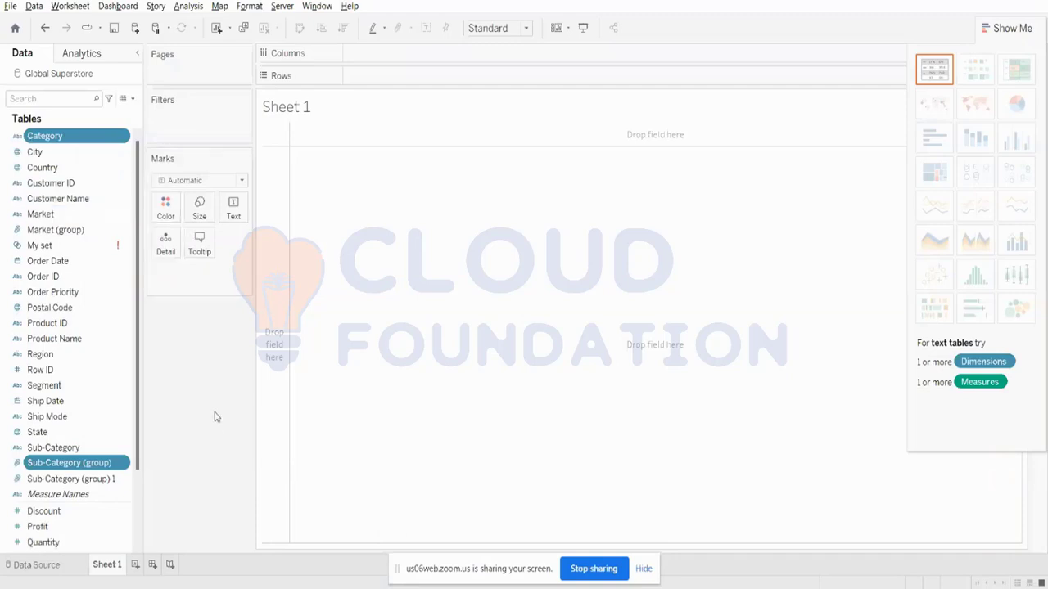
# - Try Category with Sub-Category (group) in columns, reduce the layout to Category in rows, and clear the shelves
pyautogui.rightClick(83, 468)
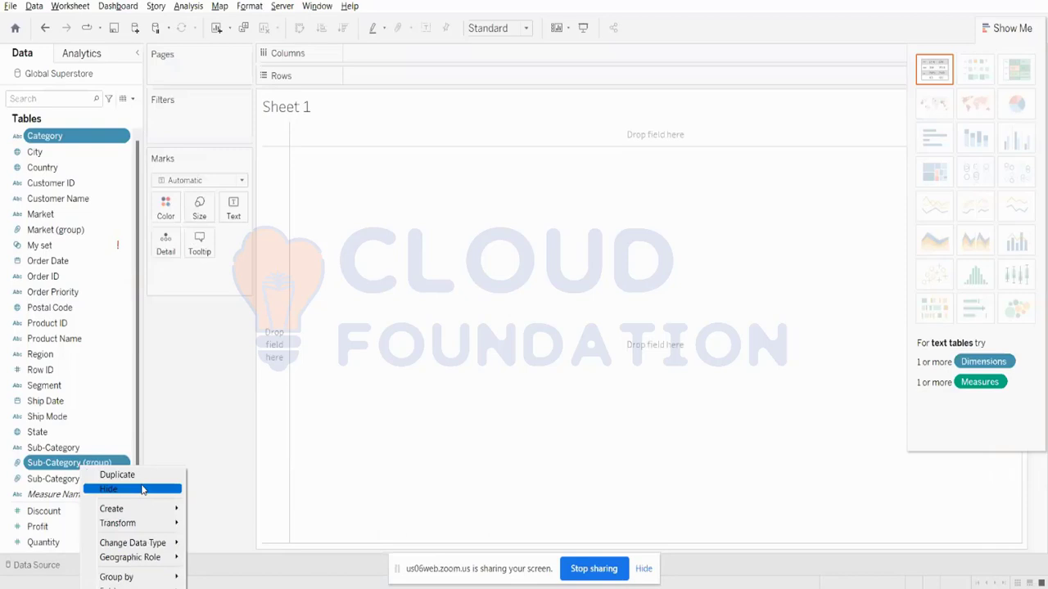
pyautogui.click(175, 372)
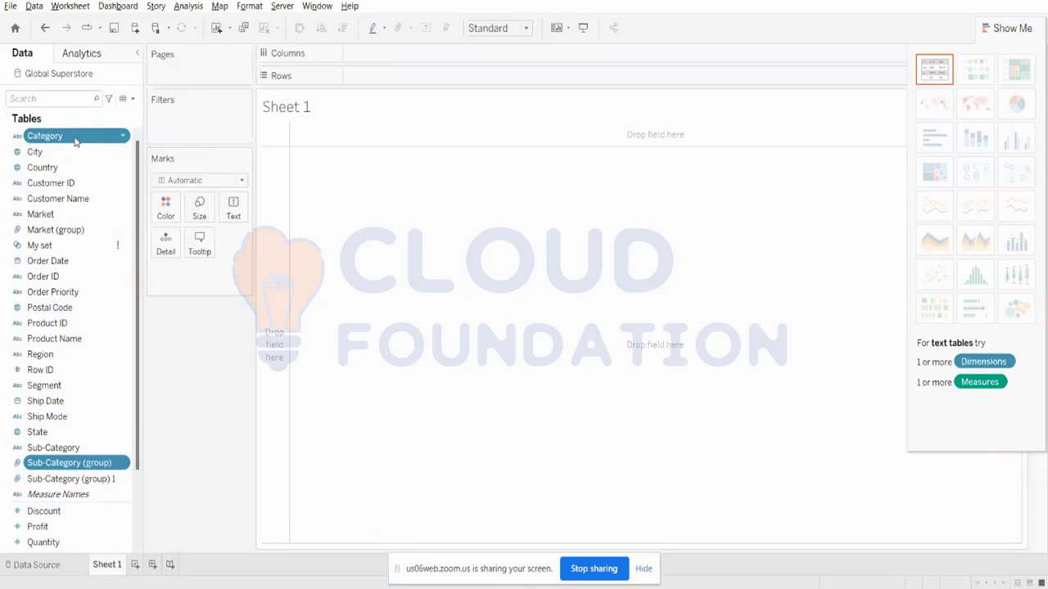
pyautogui.moveTo(75, 140); pyautogui.dragTo(436, 63)
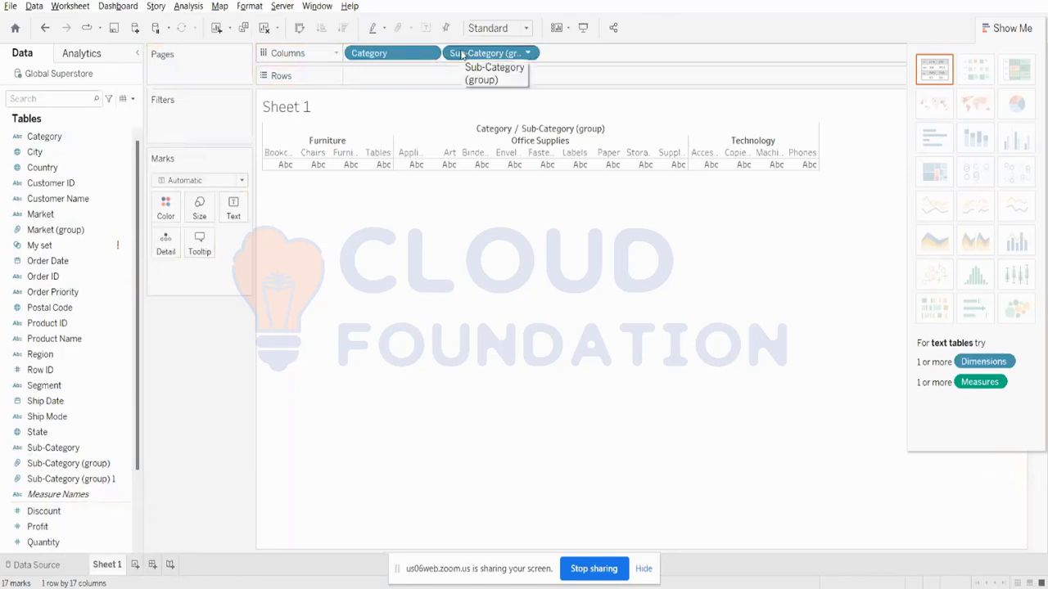
pyautogui.moveTo(471, 55); pyautogui.dragTo(415, 82)
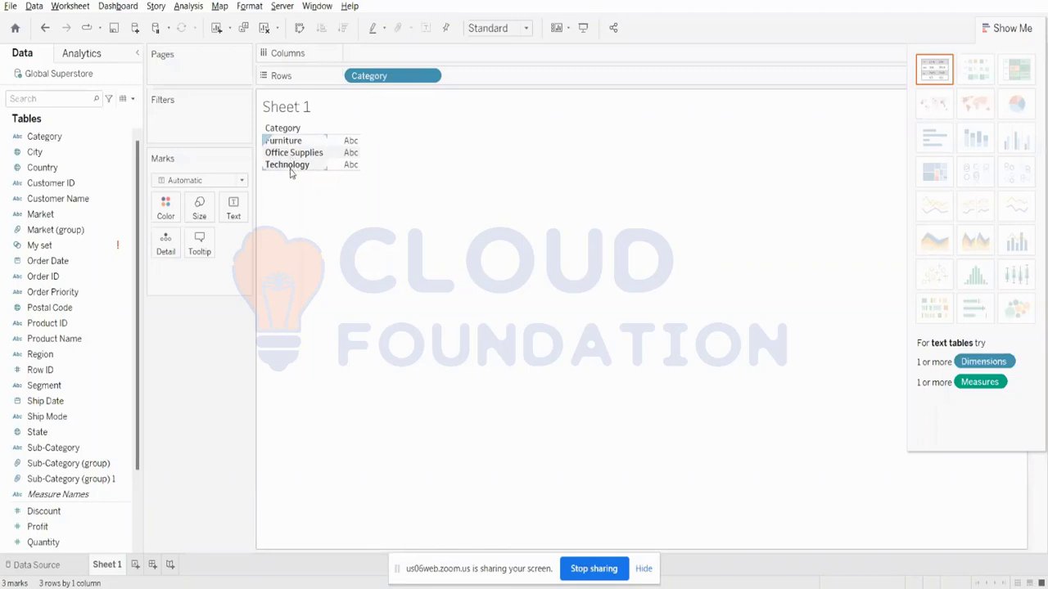
pyautogui.moveTo(398, 76); pyautogui.dragTo(106, 102)
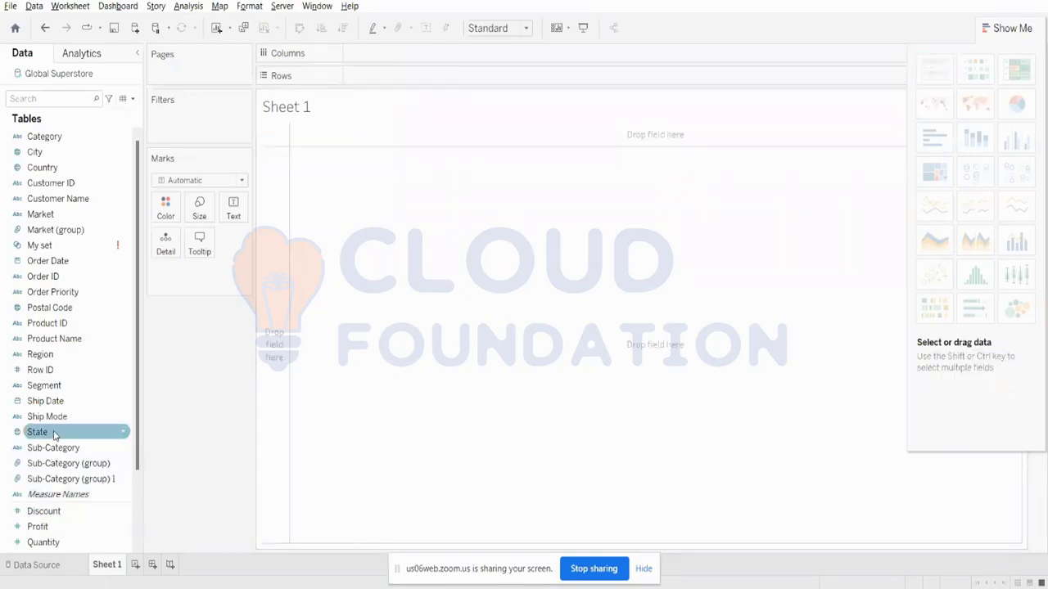
# - Plot total Sales in rows as a single bar and remove it from the sheet
pyautogui.scroll(-3, 61, 475)
pyautogui.moveTo(53, 480); pyautogui.dragTo(407, 82)
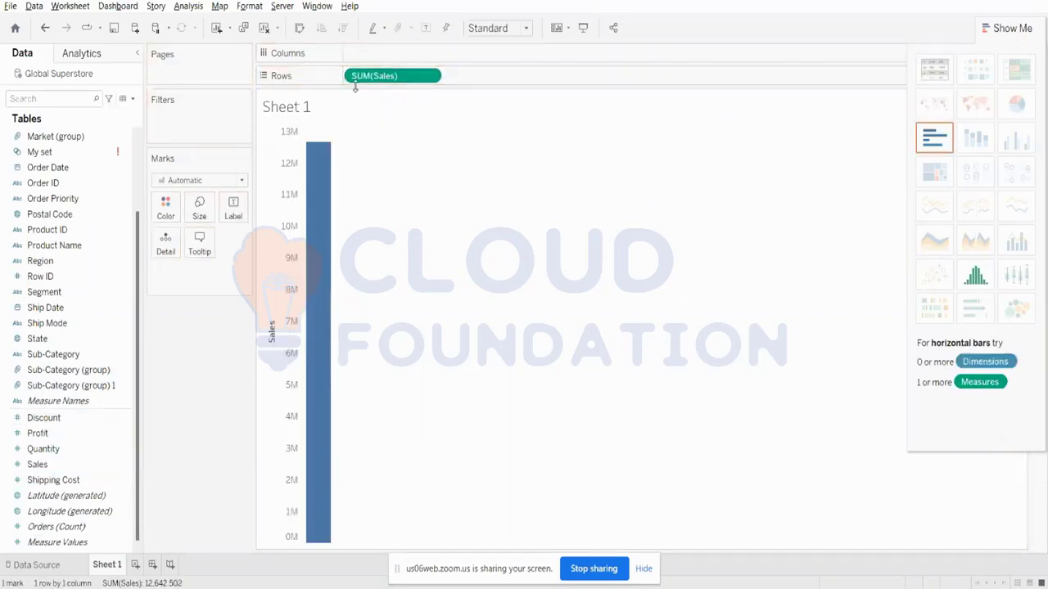
pyautogui.moveTo(342, 138)
pyautogui.moveTo(374, 76); pyautogui.dragTo(356, 4)
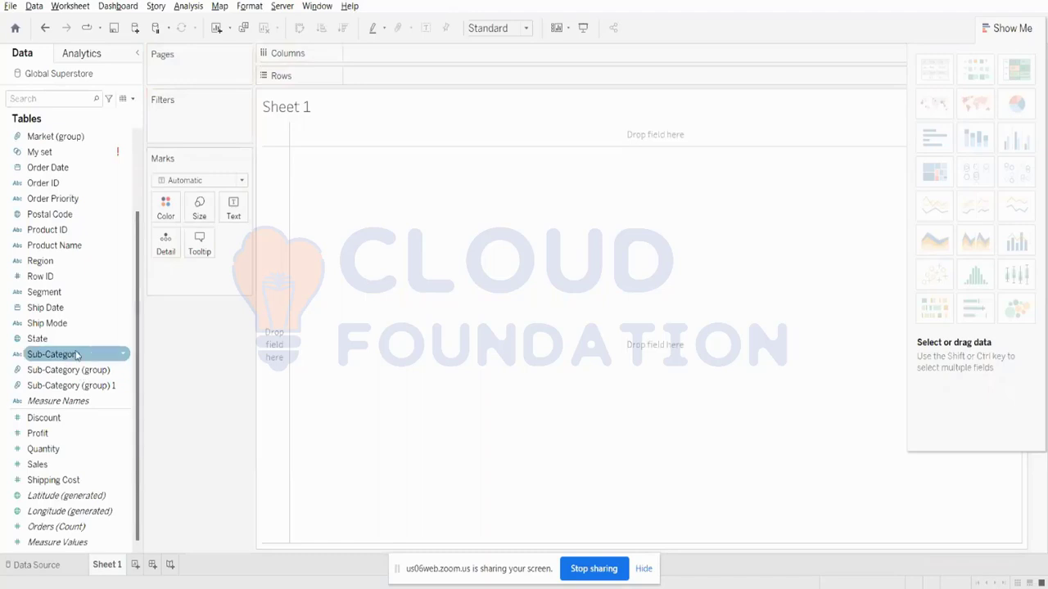
# - Build a horizontal bar chart of Sales by Sub-Category, sorted in descending order with mark labels shown
pyautogui.moveTo(58, 355); pyautogui.dragTo(414, 79)
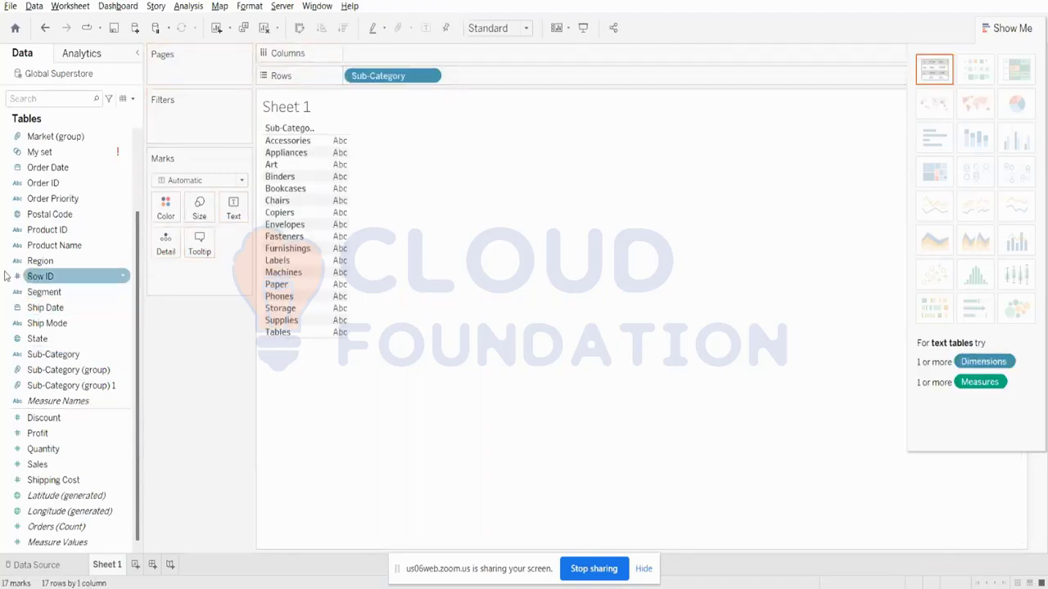
pyautogui.moveTo(47, 465); pyautogui.dragTo(388, 54)
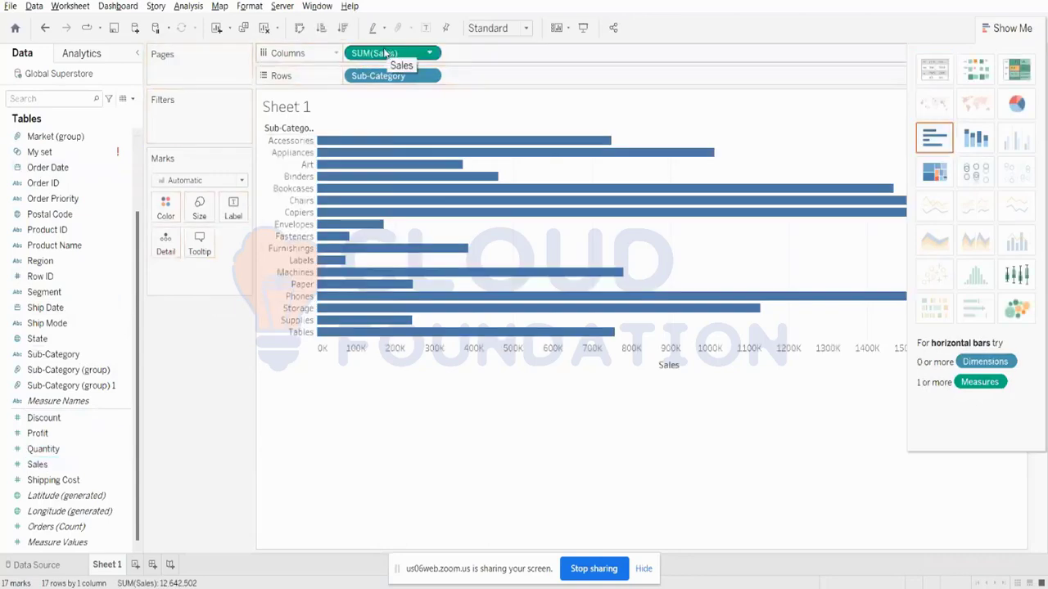
pyautogui.click(342, 28)
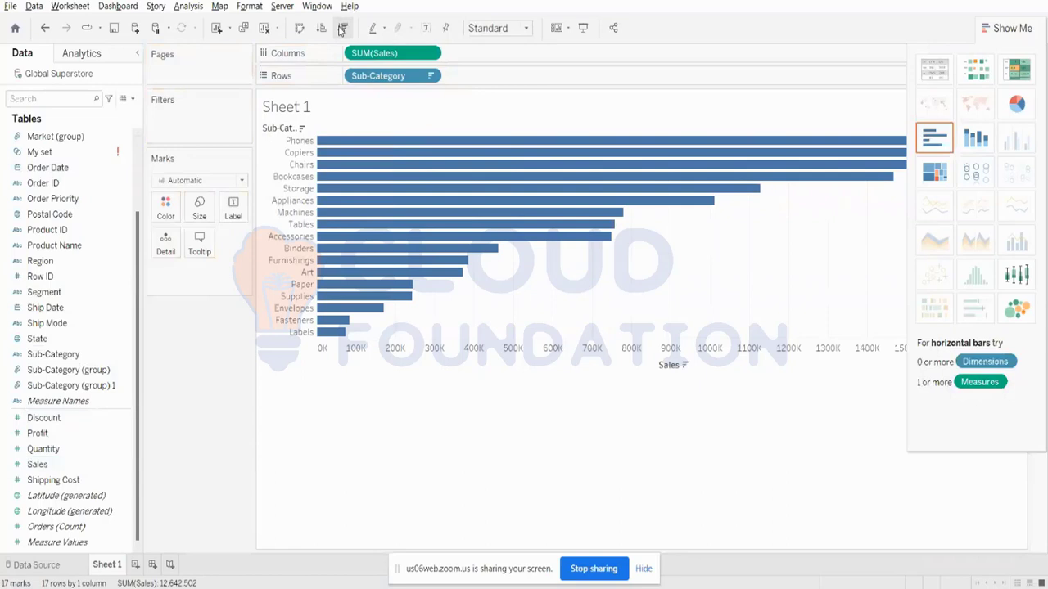
pyautogui.click(1029, 28)
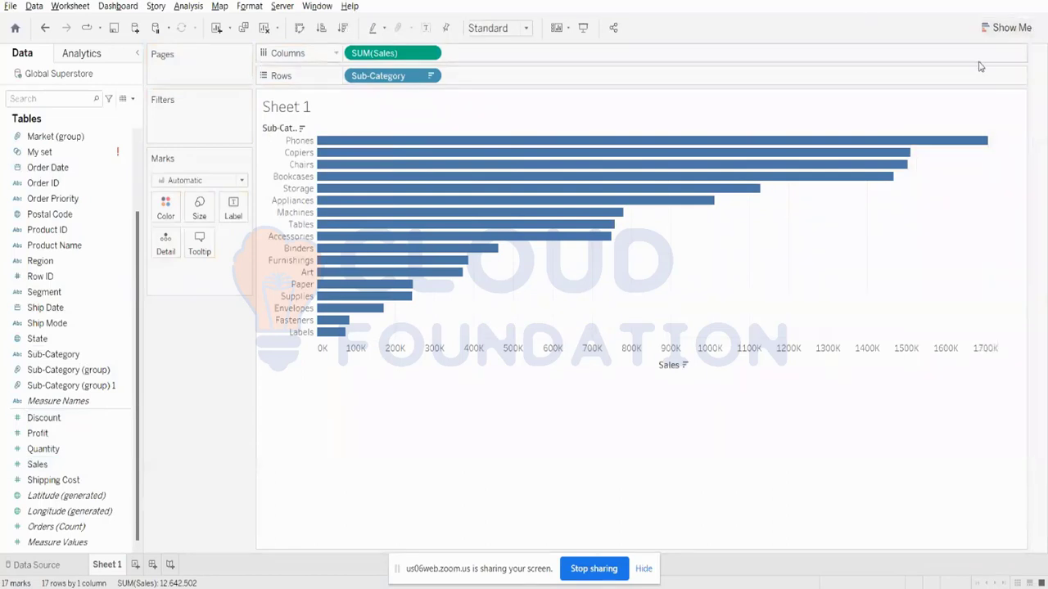
pyautogui.click(424, 28)
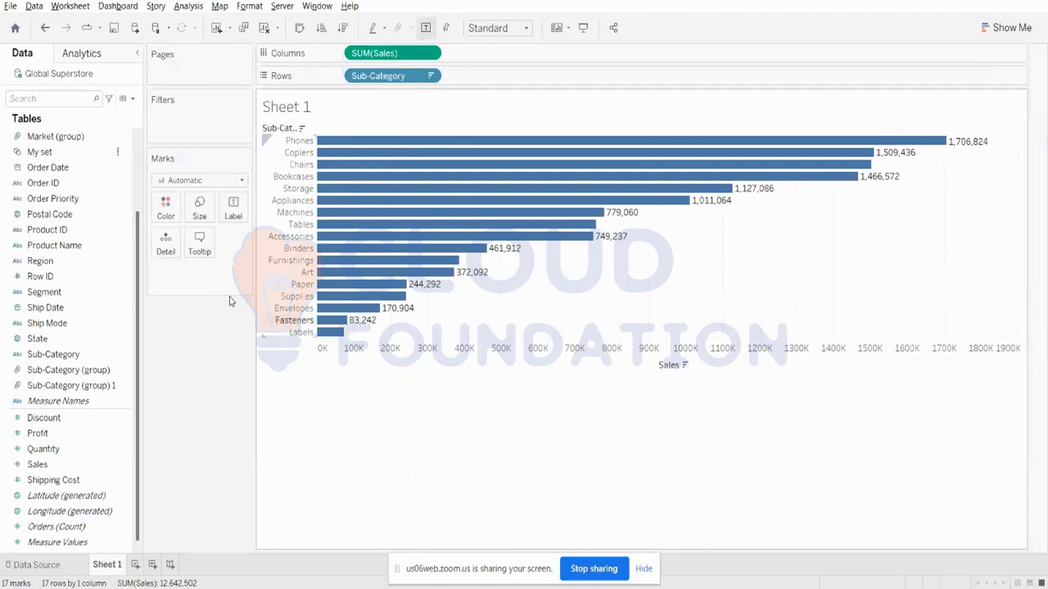
# - Color the Sub-Category bars by Category and inspect the details of individual bars
pyautogui.scroll(3, 55, 143)
pyautogui.moveTo(55, 141); pyautogui.dragTo(171, 212)
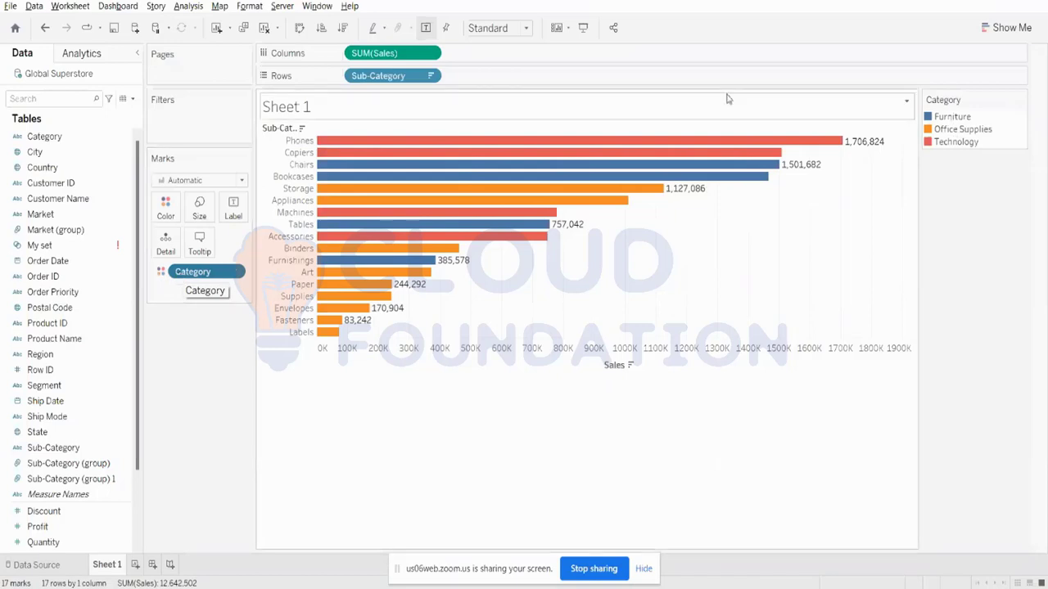
pyautogui.moveTo(817, 144)
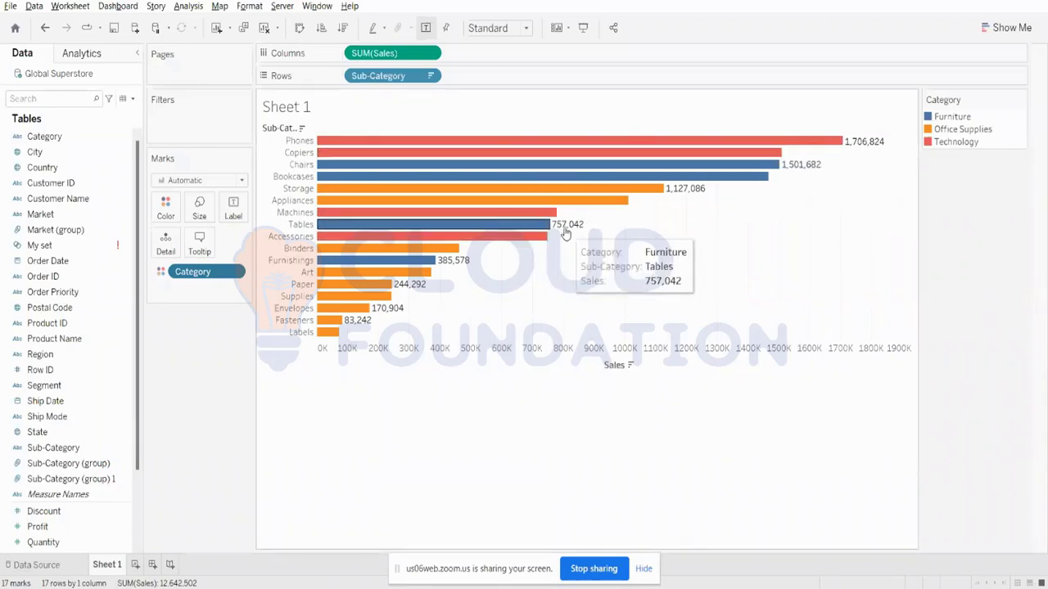
pyautogui.moveTo(702, 200)
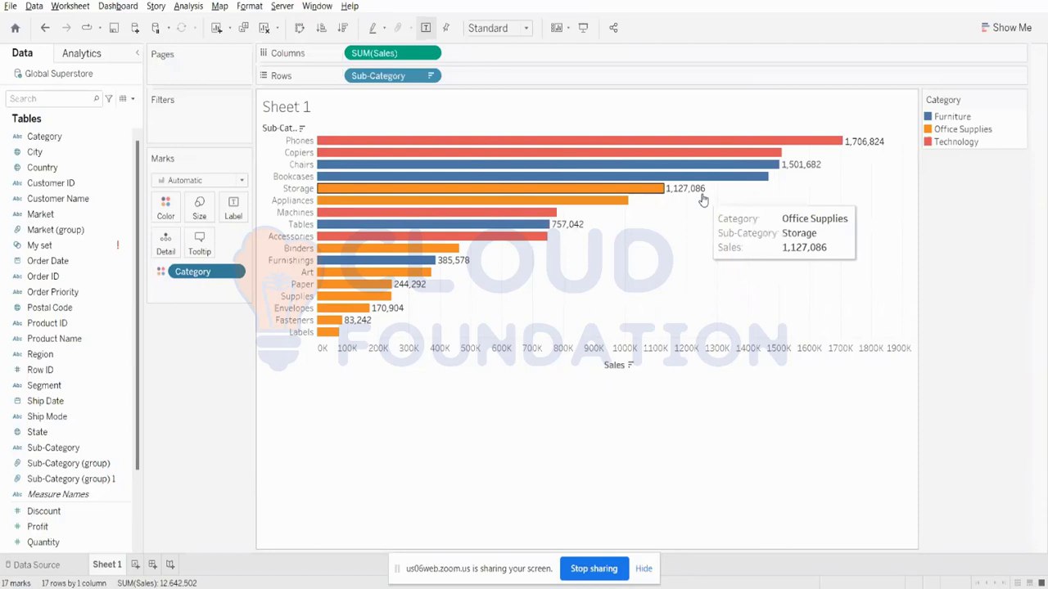
# - Swap the bar chart's rows and columns, and swap them back to horizontal bars
pyautogui.click(299, 27)
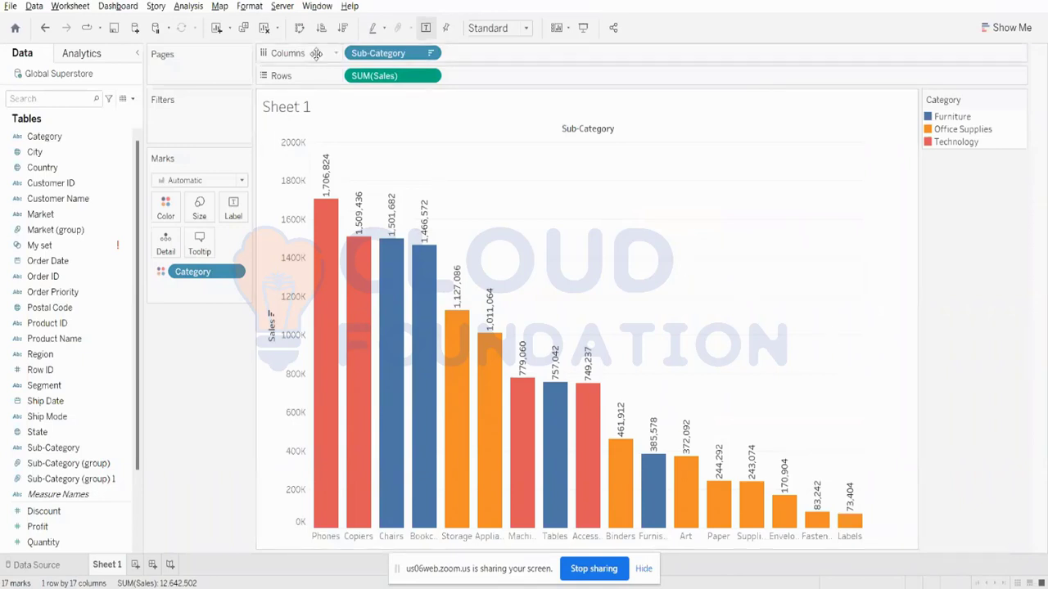
pyautogui.click(300, 29)
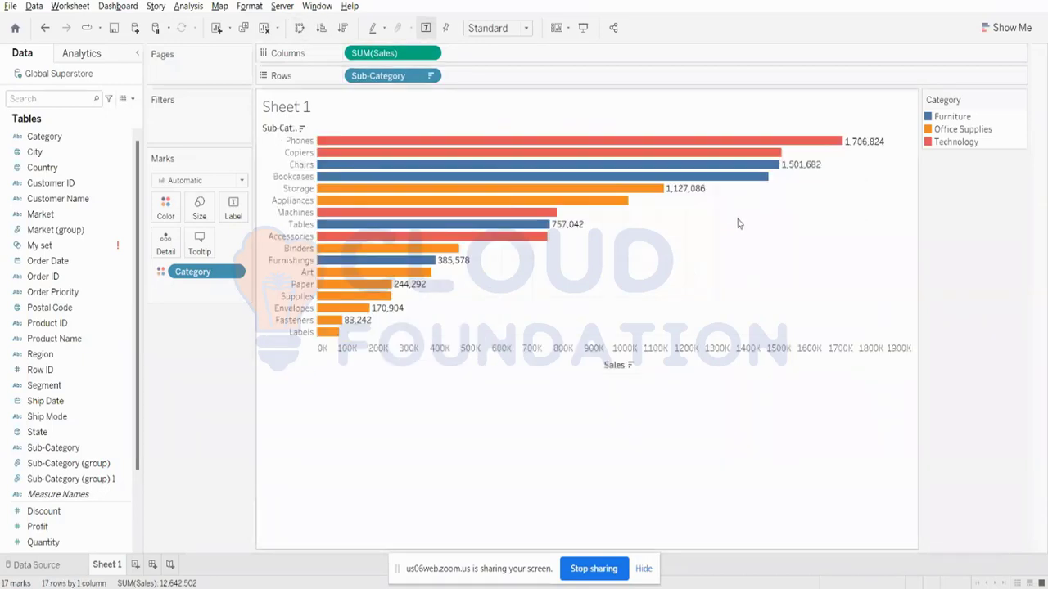
pyautogui.moveTo(600, 206)
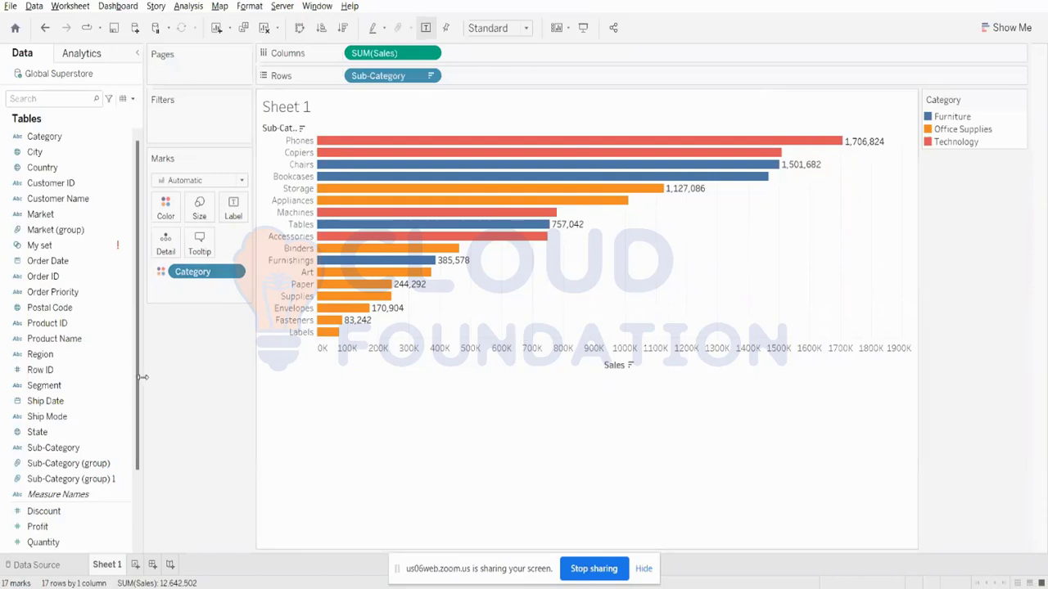
# - Replace the Category coloring of the bars with Sales, and remove the Sales coloring
pyautogui.moveTo(197, 273); pyautogui.dragTo(187, 419)
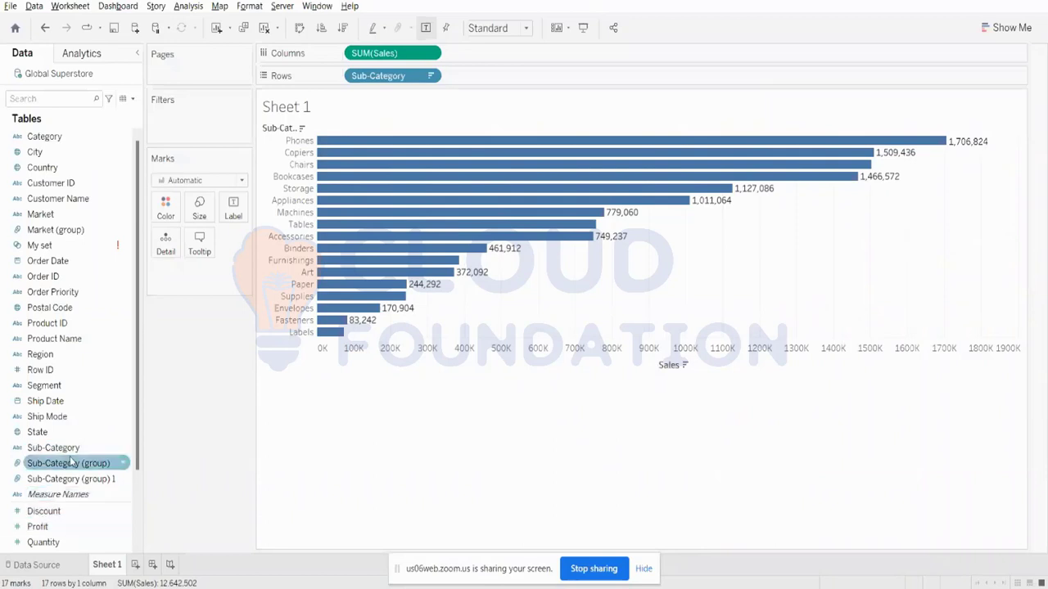
pyautogui.scroll(-3, 51, 493)
pyautogui.moveTo(36, 464)
pyautogui.mouseDown()
pyautogui.moveTo(124, 445)
pyautogui.moveTo(187, 290)
pyautogui.moveTo(166, 207)
pyautogui.mouseUp()
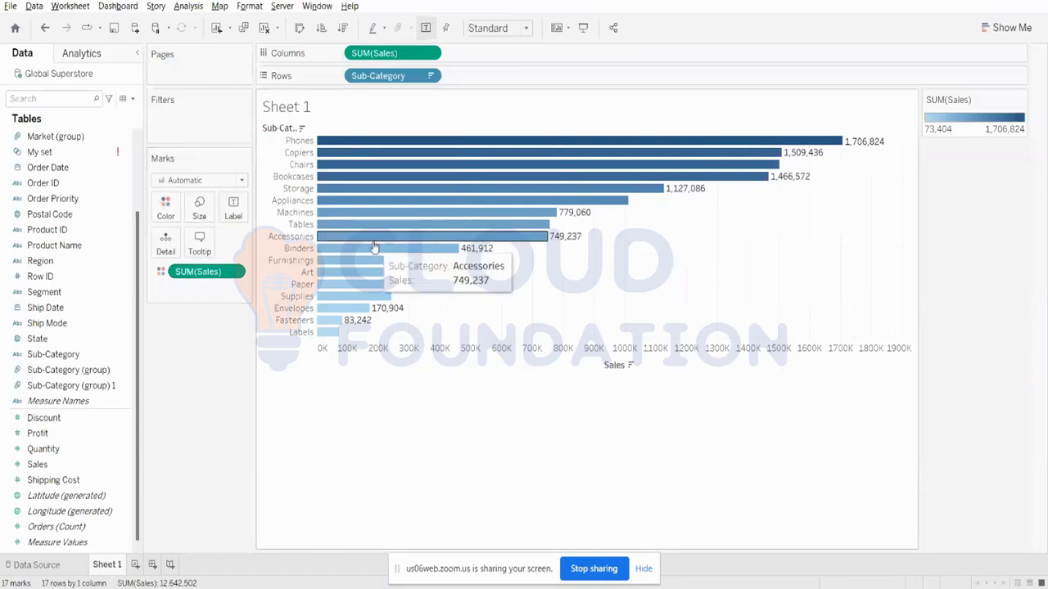
pyautogui.moveTo(206, 272); pyautogui.dragTo(82, 211)
# - Color the bars by Category and replace that coloring with Market to split each Sub-Category bar
pyautogui.scroll(3, 82, 211)
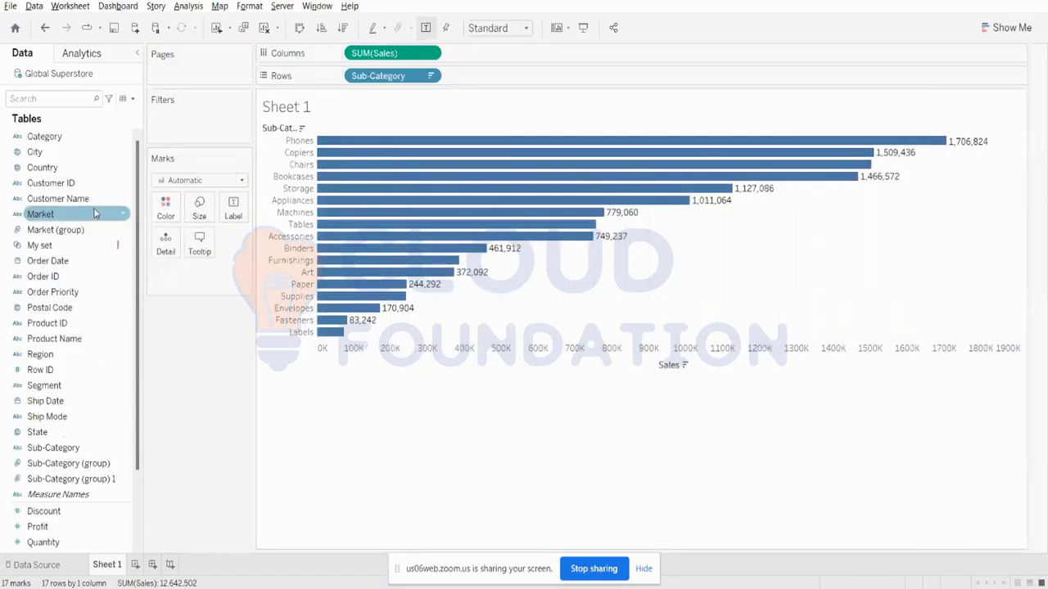
pyautogui.moveTo(80, 143); pyautogui.dragTo(167, 207)
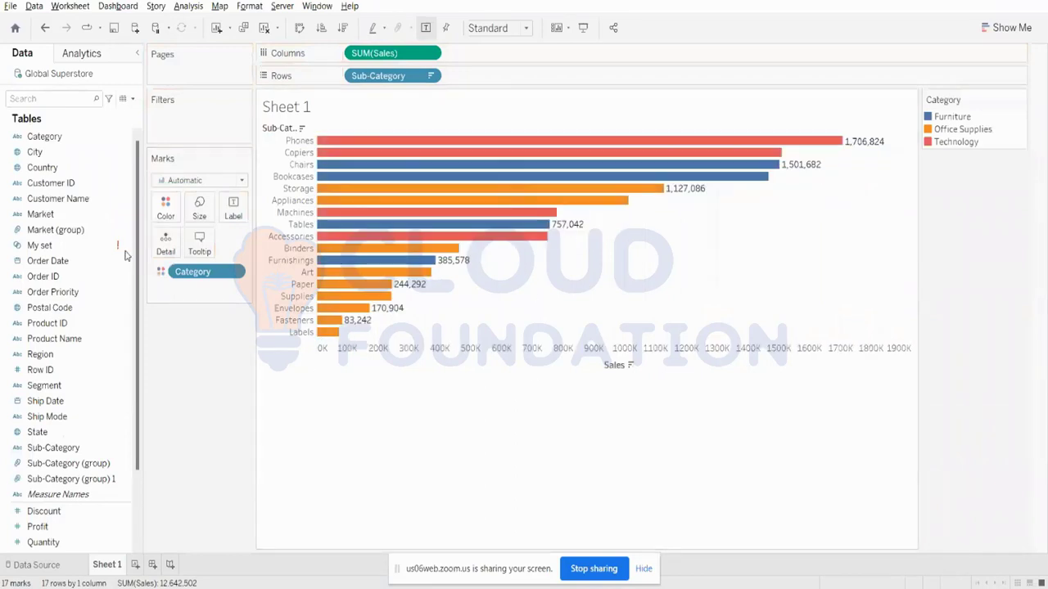
pyautogui.moveTo(212, 274); pyautogui.dragTo(167, 208)
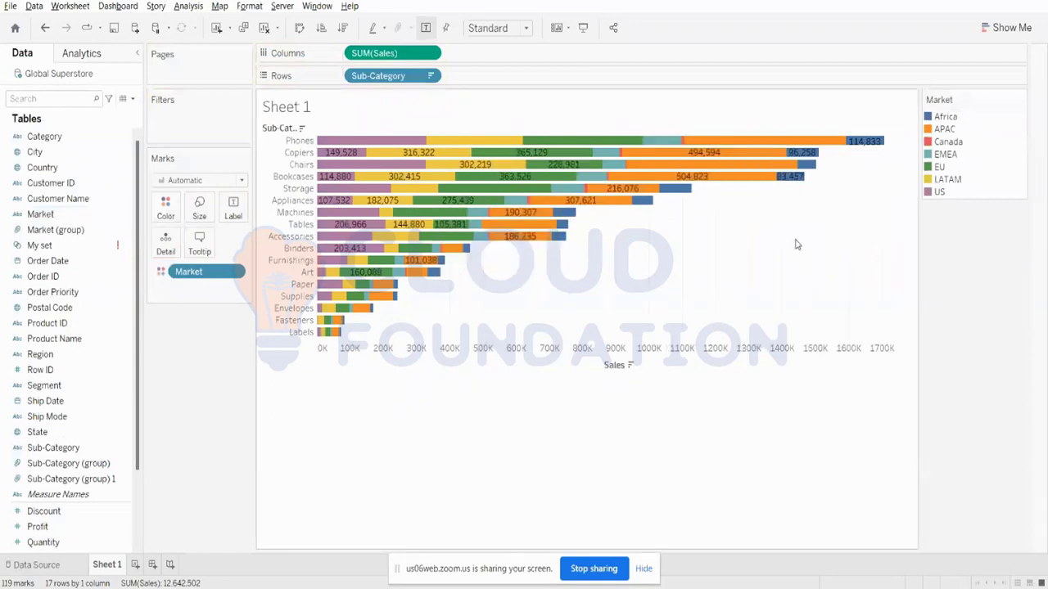
pyautogui.click(643, 570)
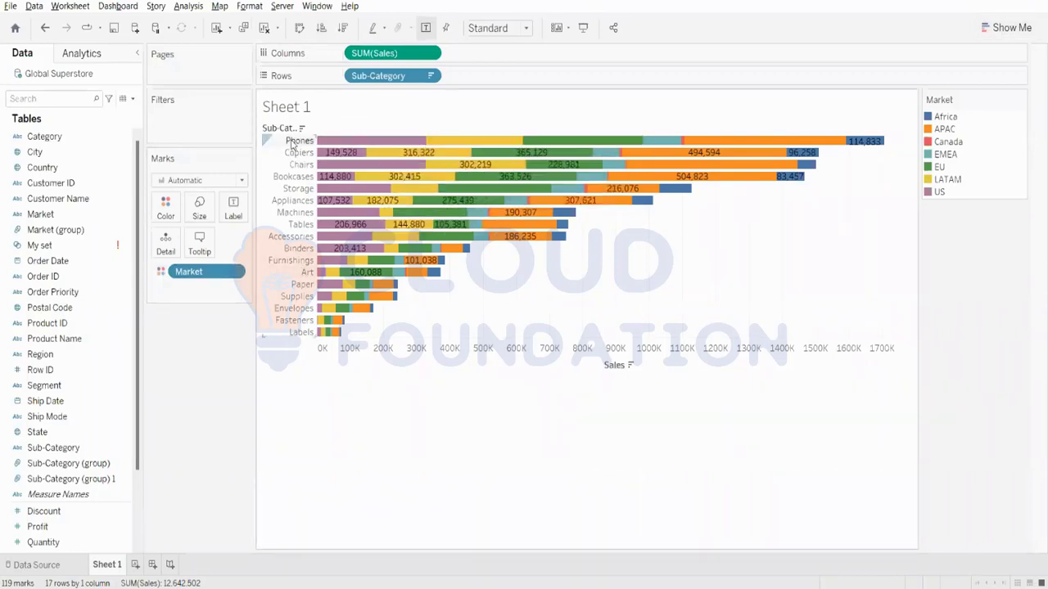
pyautogui.moveTo(857, 144)
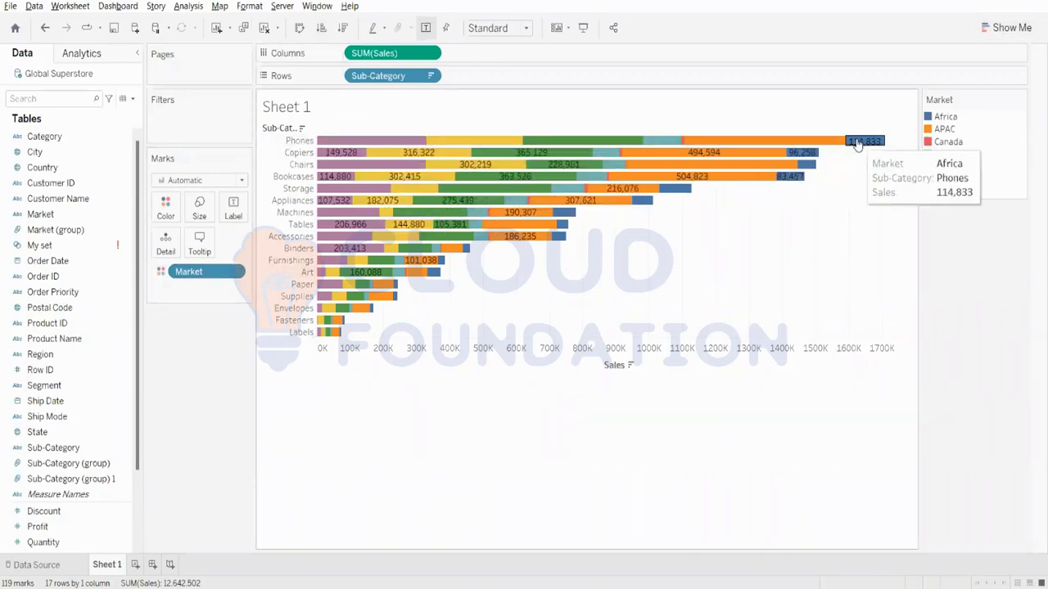
# - Try the Sales by Market and Sub-Category data as a treemap, stacked bars and side-by-side bars
pyautogui.click(1020, 30)
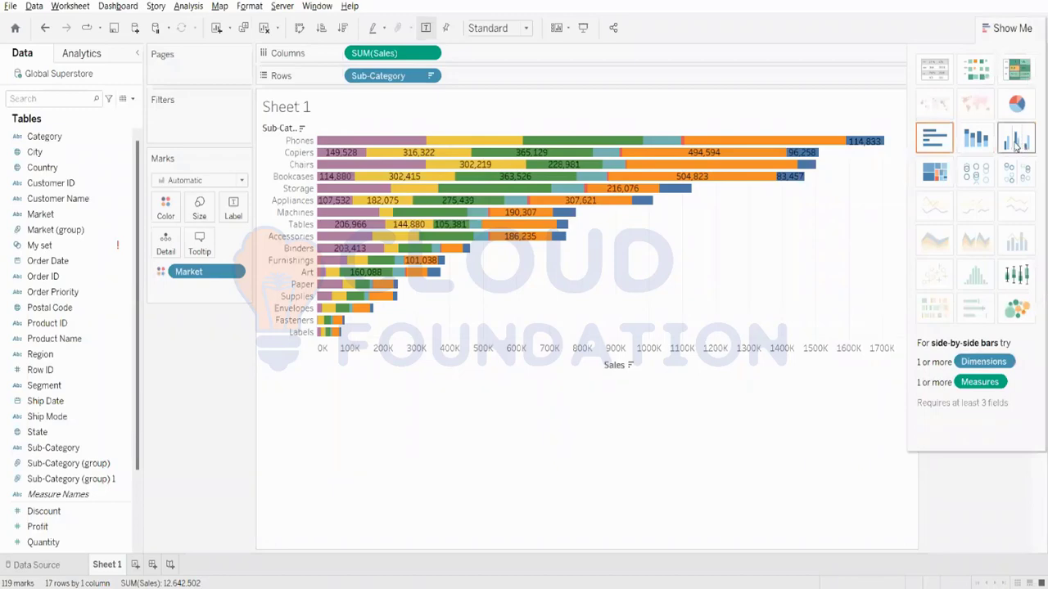
pyautogui.click(930, 177)
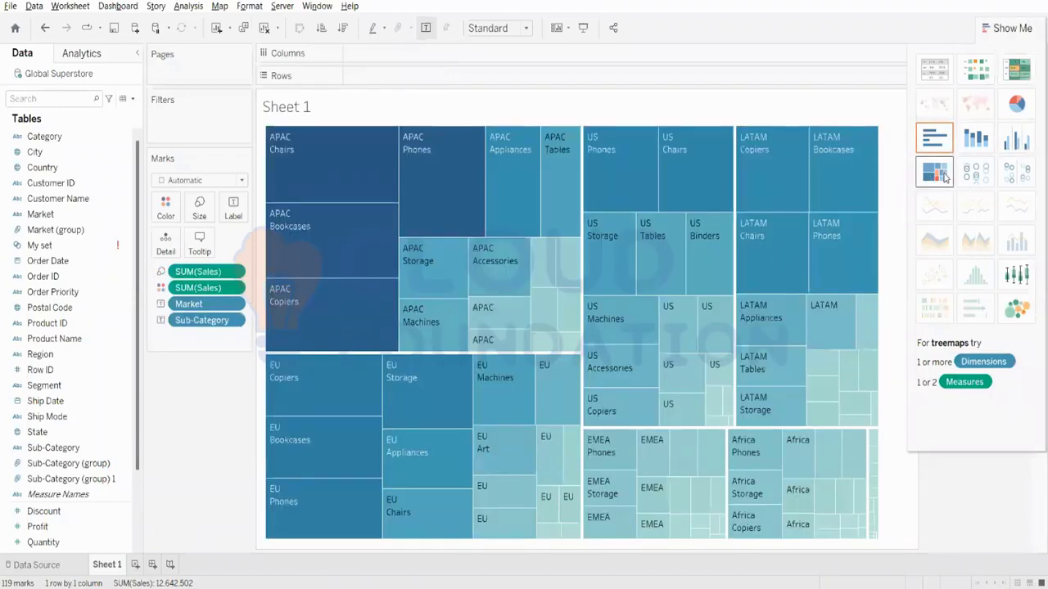
pyautogui.click(973, 173)
pyautogui.click(988, 152)
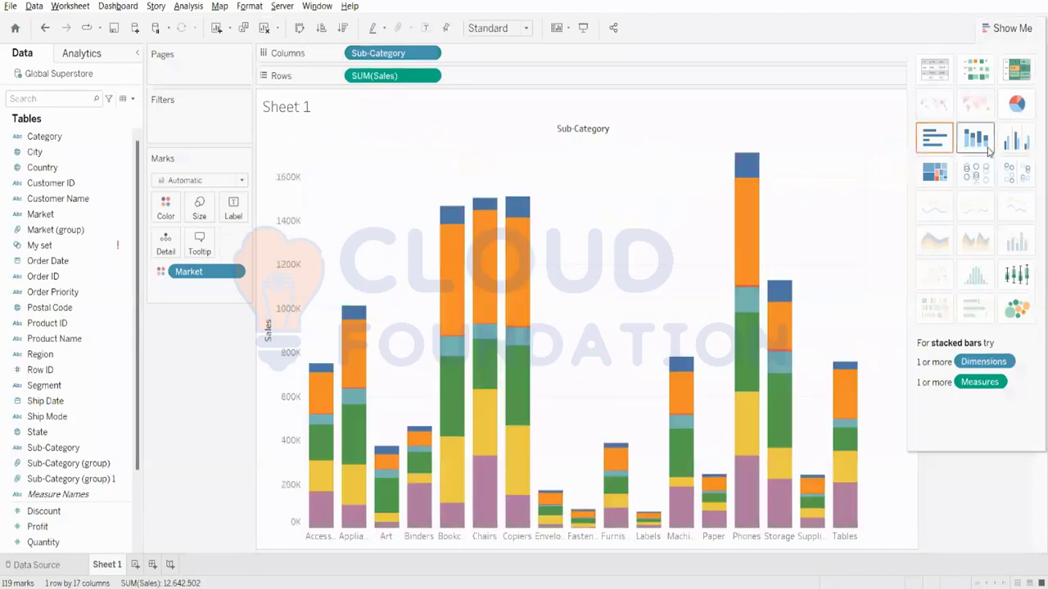
pyautogui.click(1032, 149)
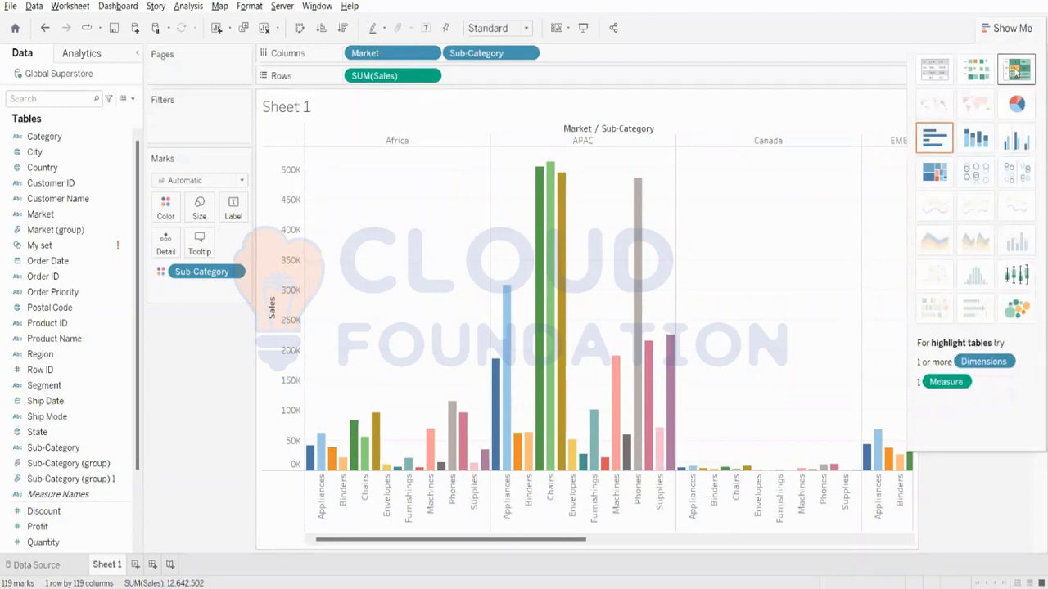
# - Try the same data as packed bubbles, a highlight table and stacked bars
pyautogui.click(1017, 309)
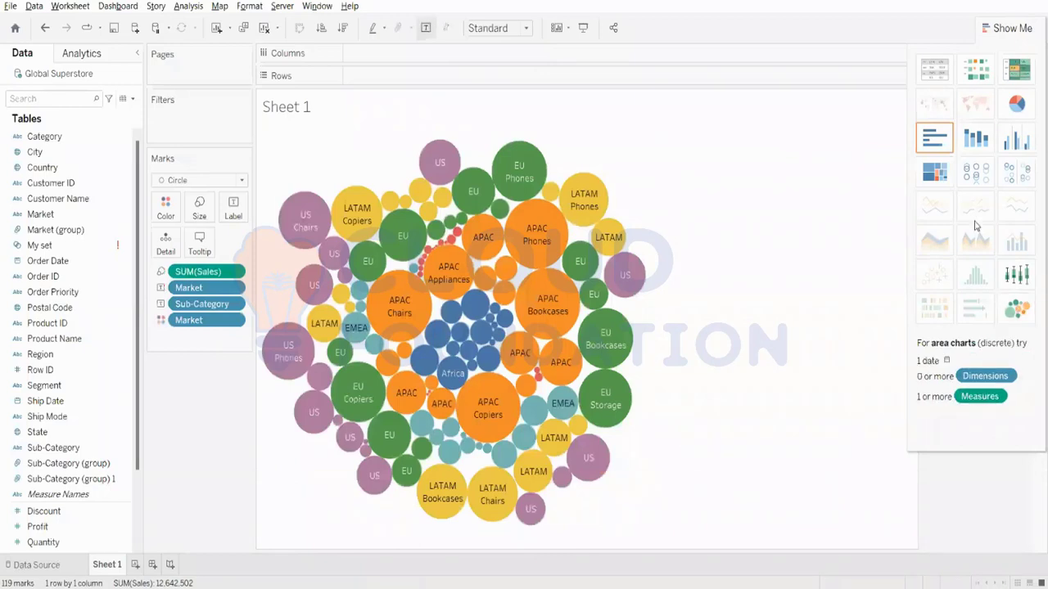
pyautogui.click(1019, 80)
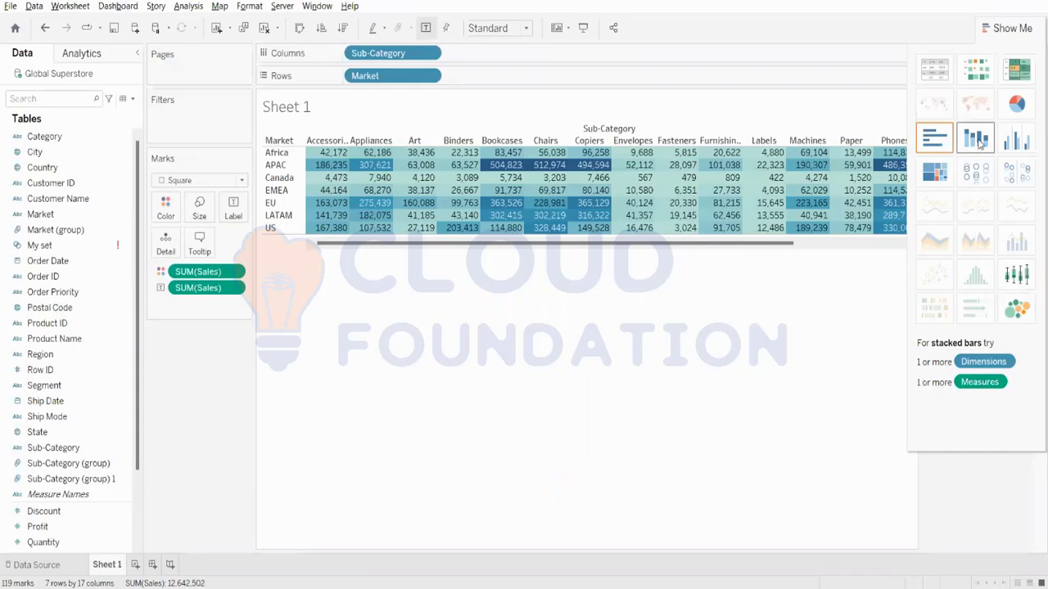
pyautogui.click(976, 139)
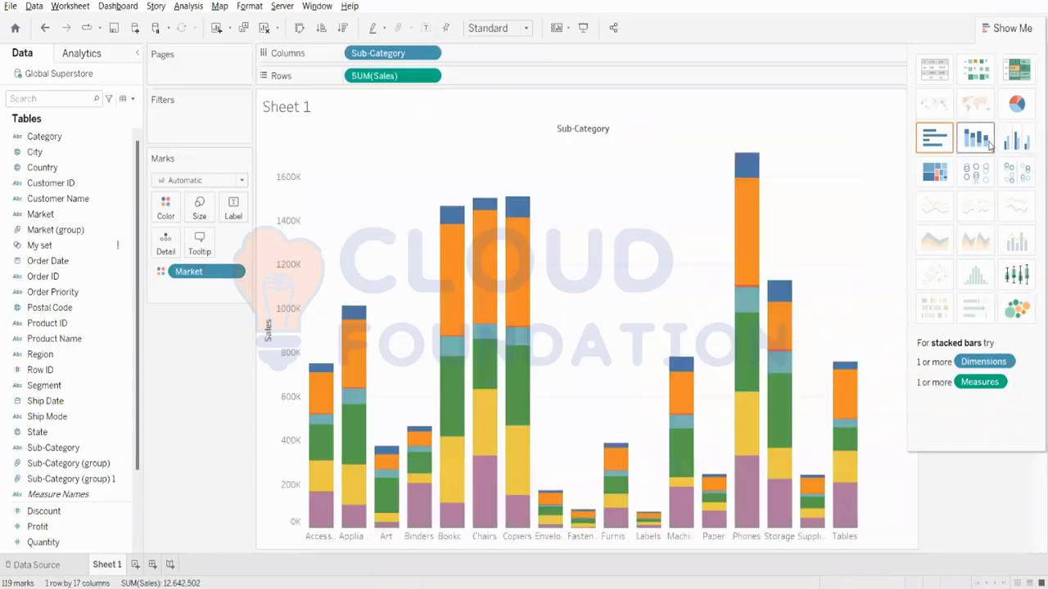
# - Switch the chart to horizontal bars of Sales by Market and Sub-Category, and clear the sheet
pyautogui.click(944, 144)
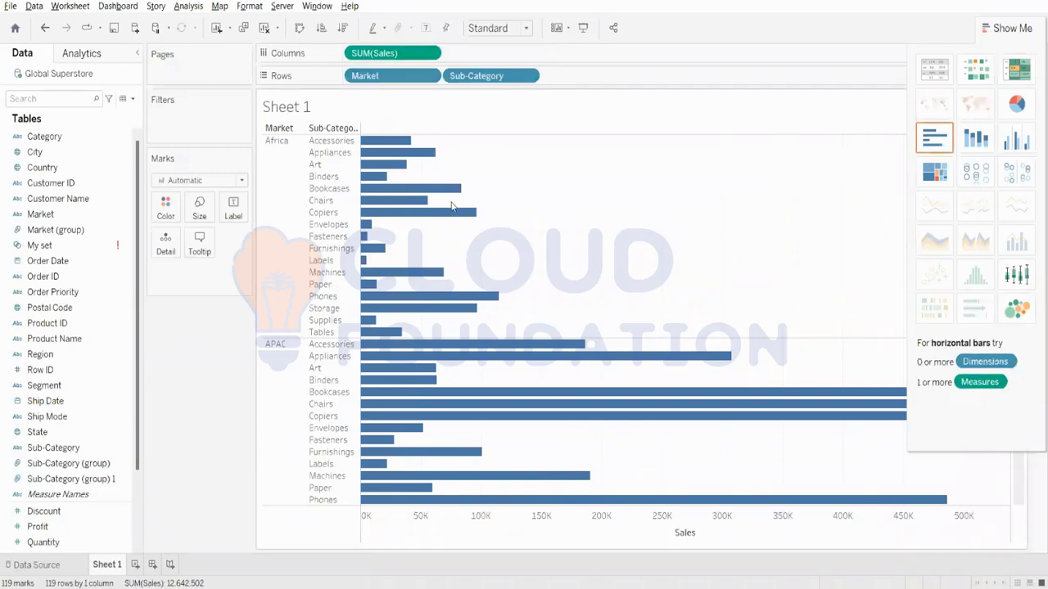
pyautogui.click(1006, 28)
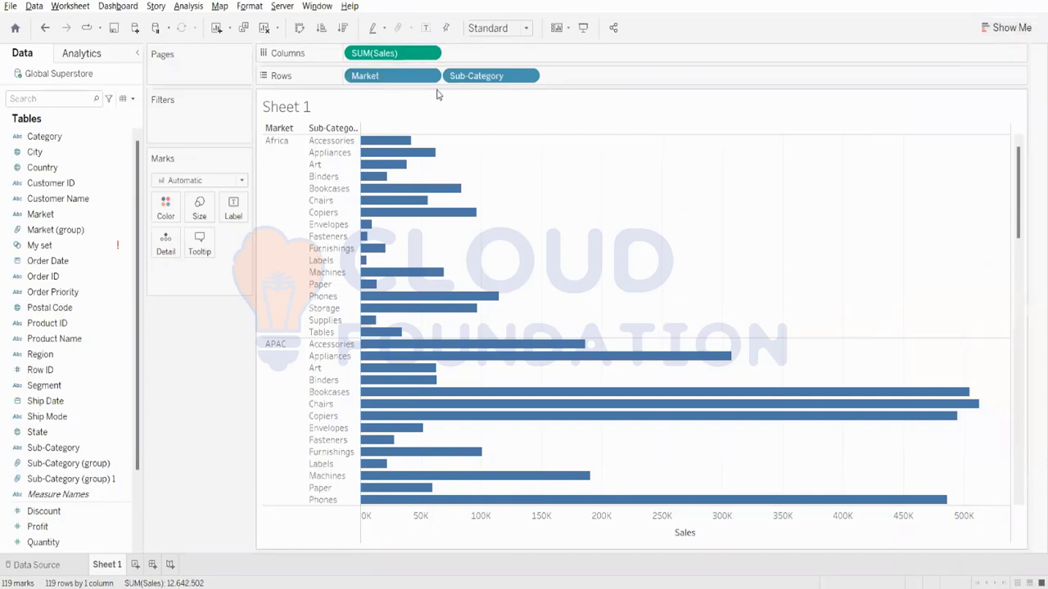
pyautogui.click(263, 28)
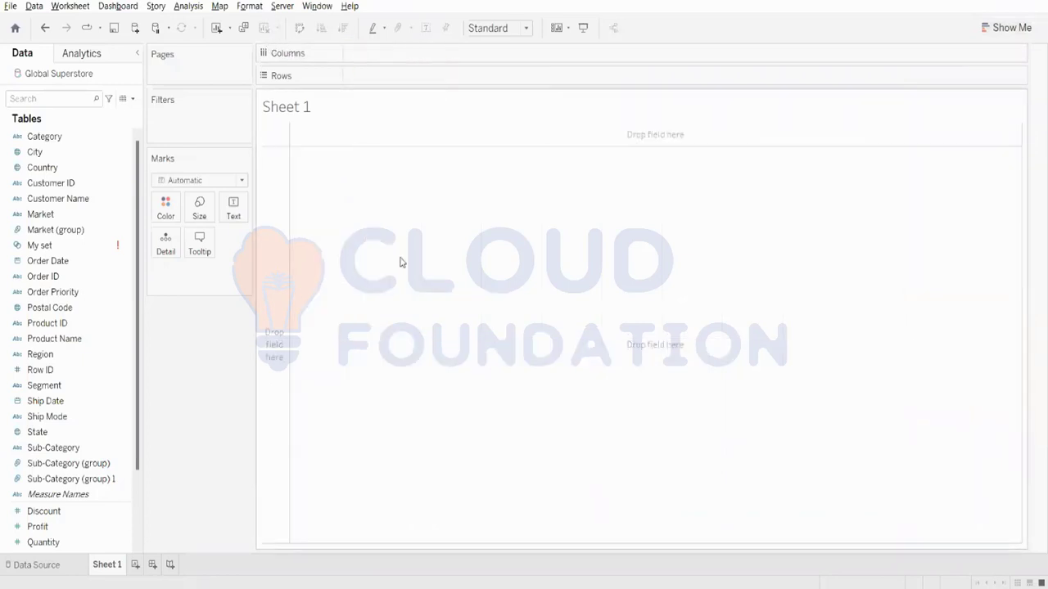
# - Plot the State field on a map, and clear the sheet
pyautogui.click(51, 434)
pyautogui.doubleClick(52, 434)
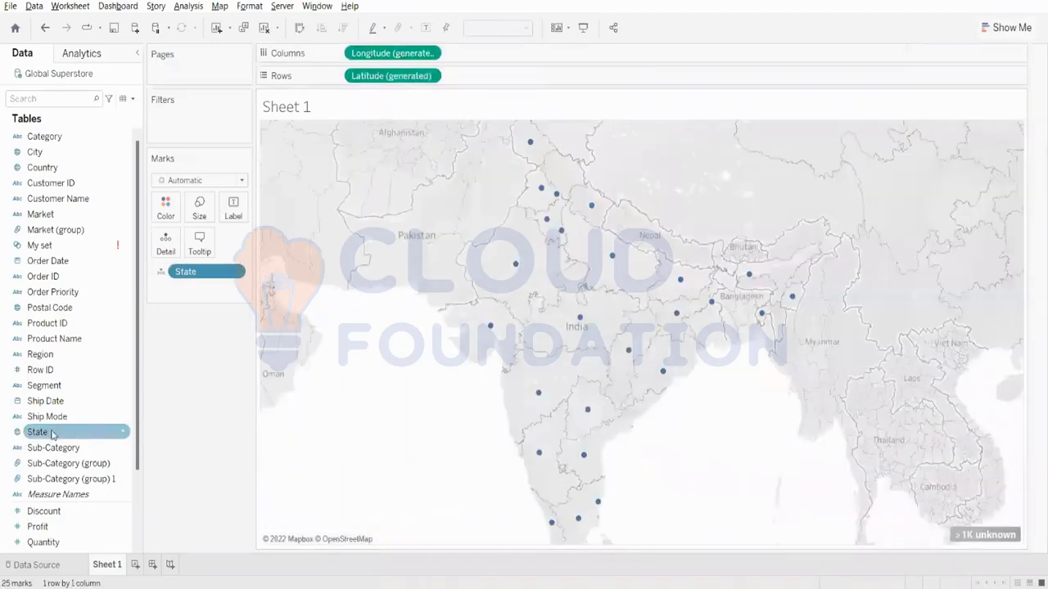
pyautogui.click(263, 28)
pyautogui.click(63, 394)
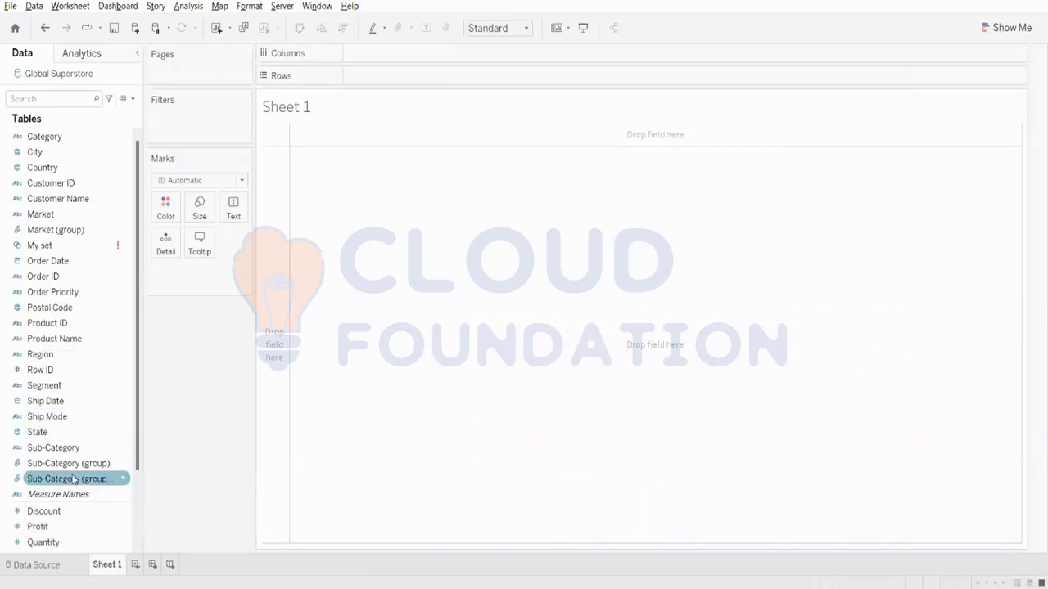
# - Build a map of the states colored by Sales, and clear the sheet
pyautogui.doubleClick(47, 433)
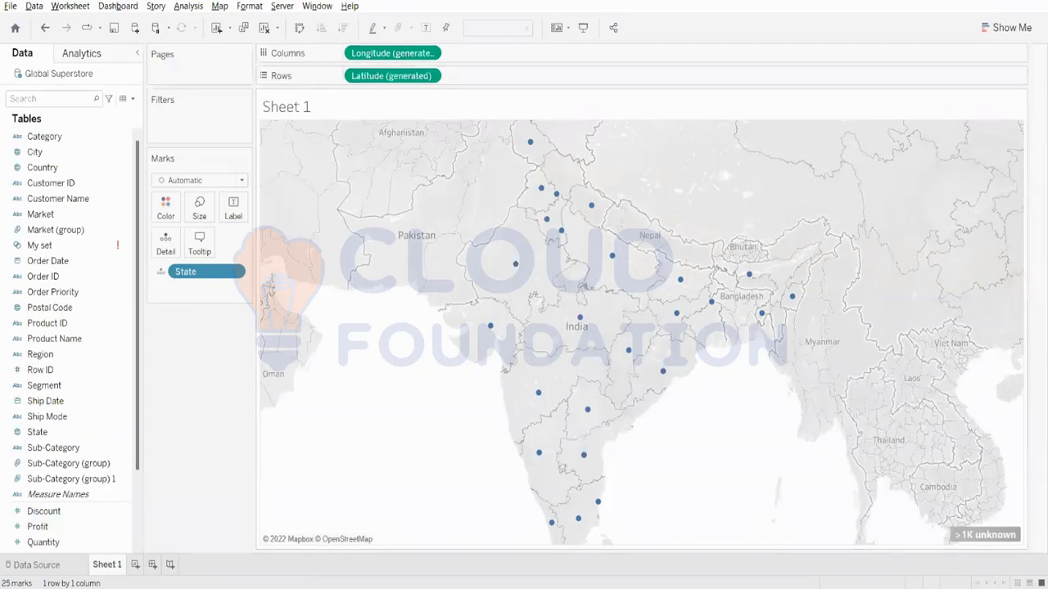
pyautogui.scroll(-2, 73, 498)
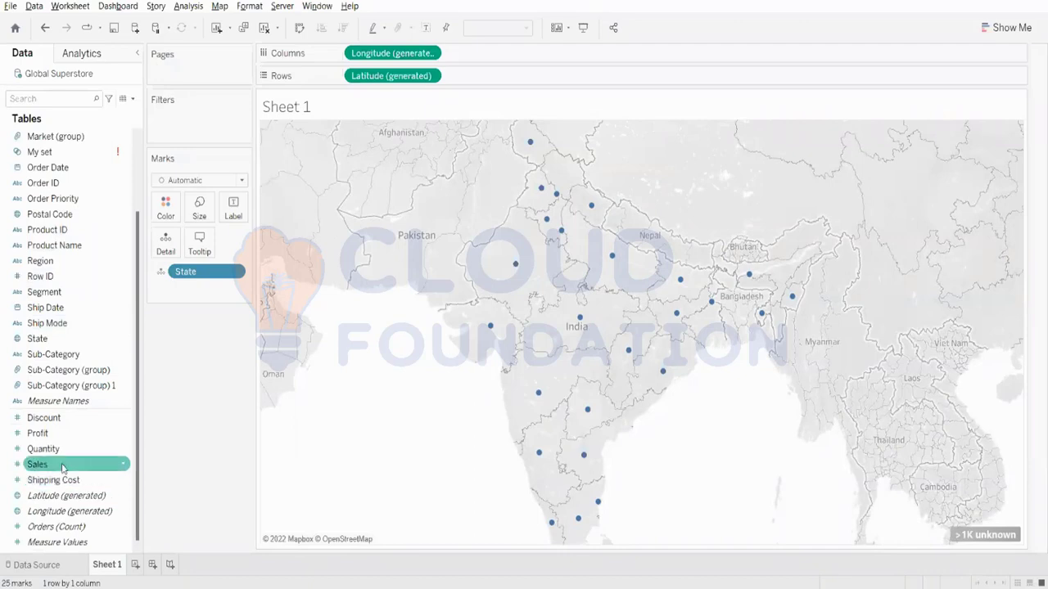
pyautogui.moveTo(41, 464); pyautogui.dragTo(166, 206)
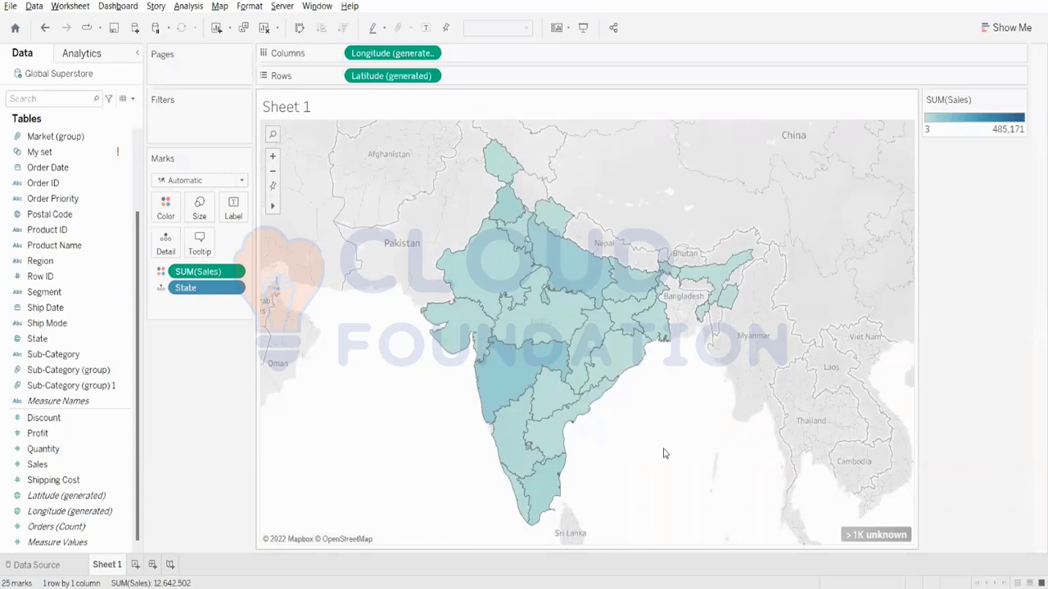
pyautogui.click(264, 27)
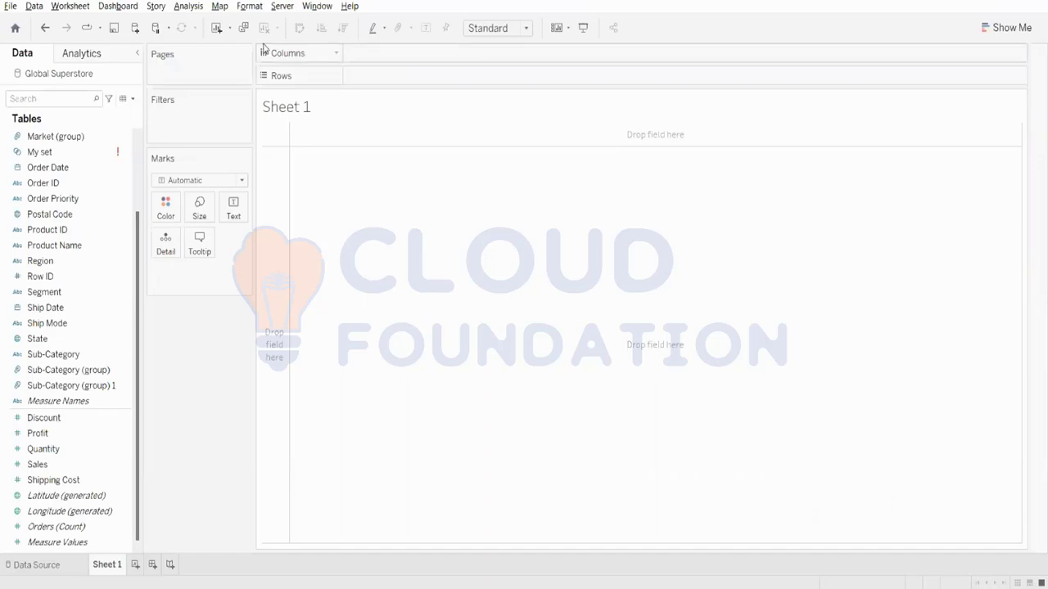
# - Build a horizontal bar chart of Sales by Sub-Category, sorted in descending order
pyautogui.click(45, 183)
pyautogui.click(48, 229)
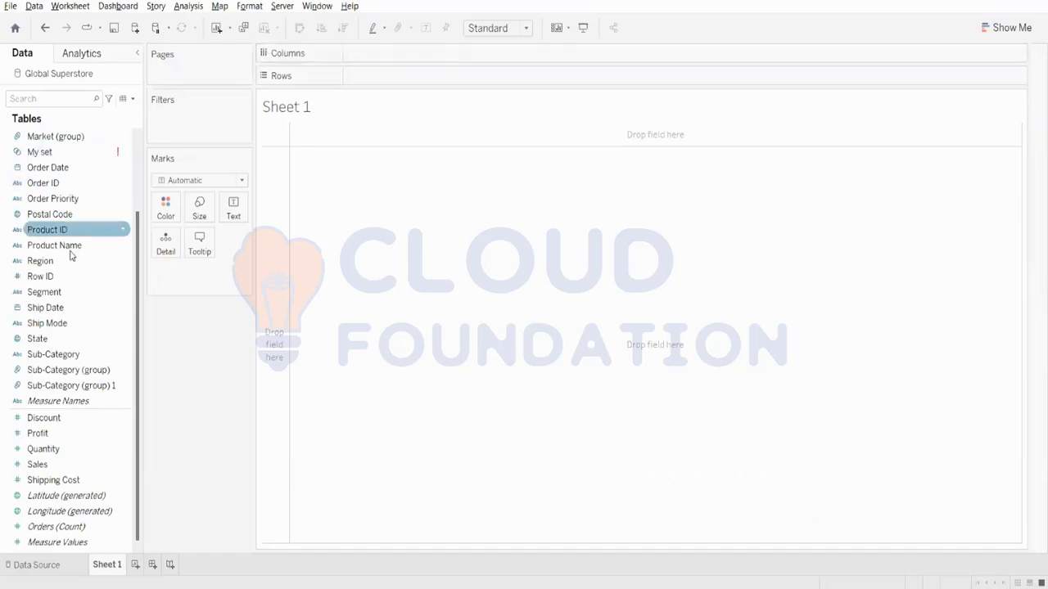
pyautogui.moveTo(51, 354); pyautogui.dragTo(393, 87)
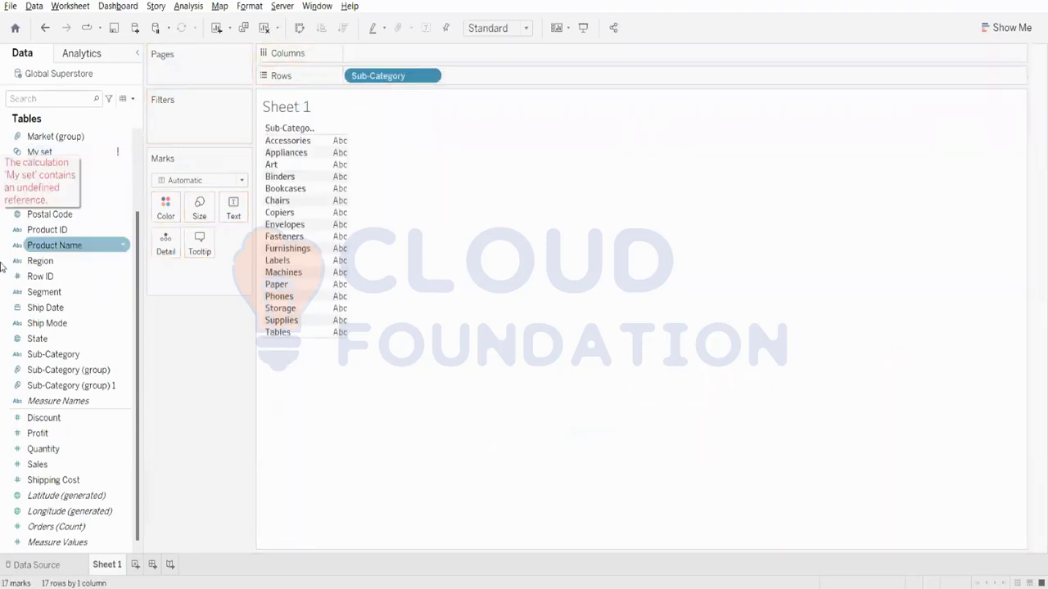
pyautogui.click(37, 464)
pyautogui.moveTo(37, 464); pyautogui.dragTo(391, 52)
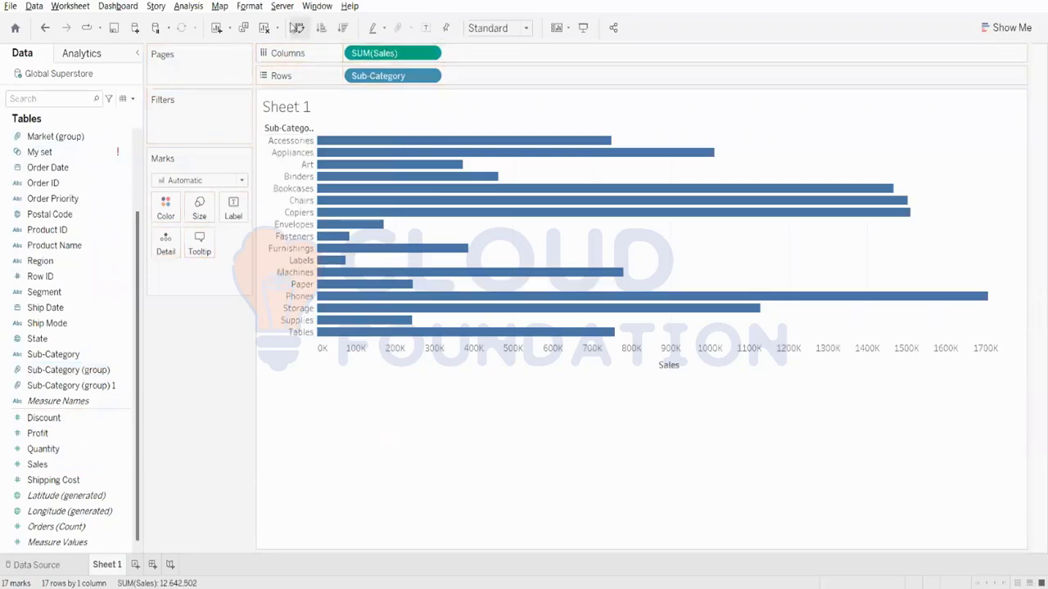
pyautogui.click(342, 26)
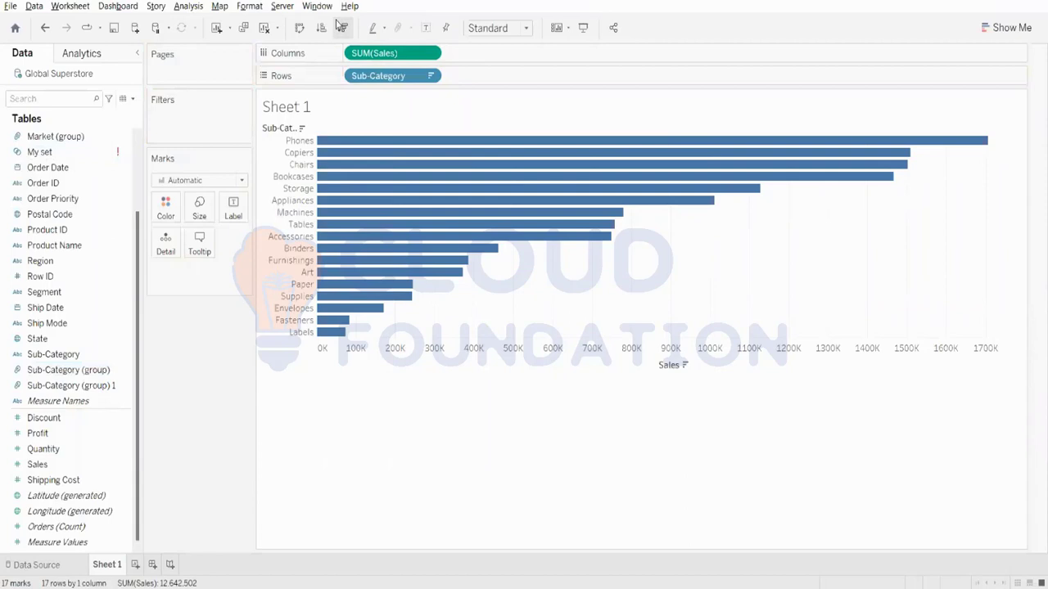
# - Filter the bar chart to the Furniture category and show the mark labels on the bars
pyautogui.scroll(3, 56, 180)
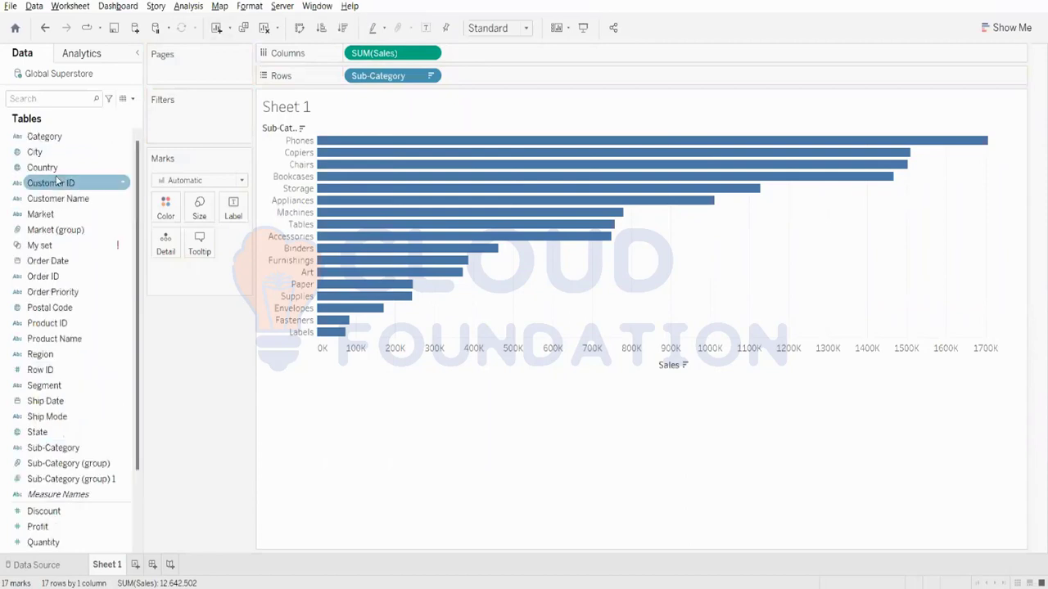
pyautogui.click(52, 136)
pyautogui.moveTo(51, 136); pyautogui.dragTo(166, 115)
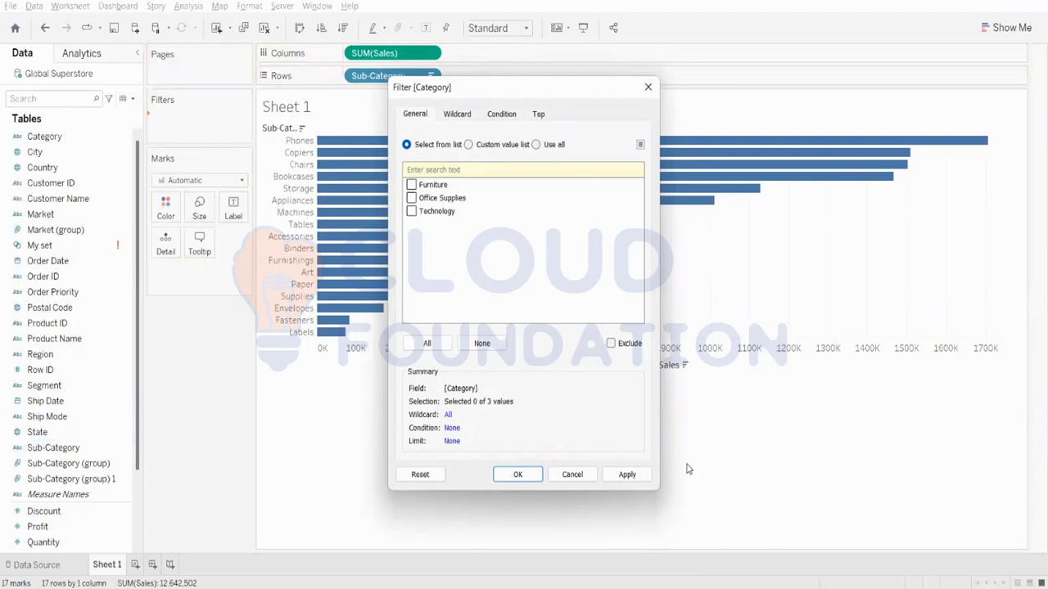
pyautogui.click(411, 185)
pyautogui.click(627, 474)
pyautogui.click(517, 474)
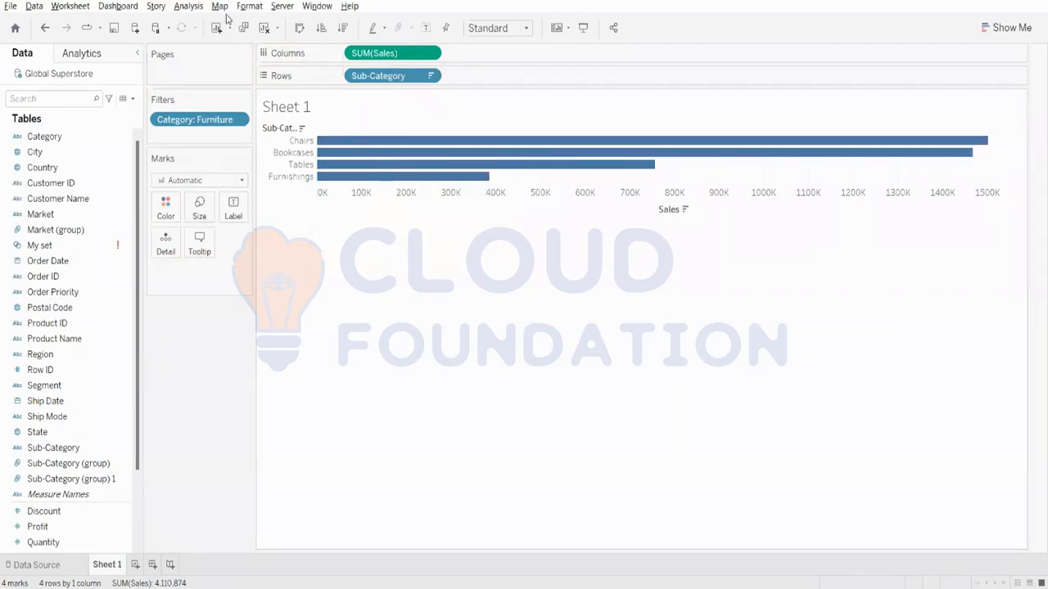
pyautogui.click(421, 31)
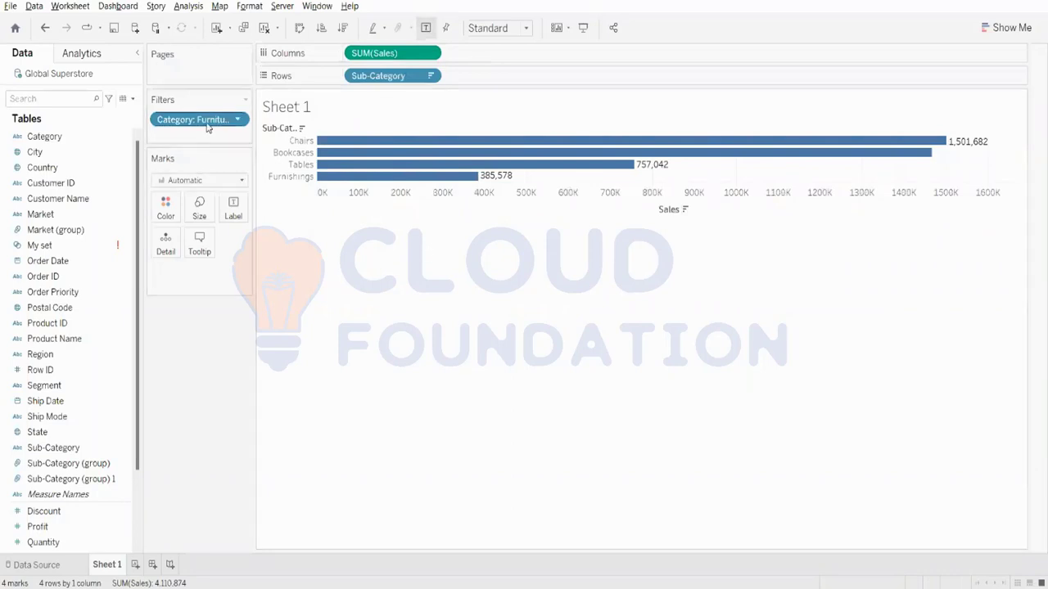
# - Remove the Category filter and color the Sub-Category bars by Sales
pyautogui.moveTo(233, 119); pyautogui.dragTo(95, 333)
pyautogui.scroll(-1, 54, 527)
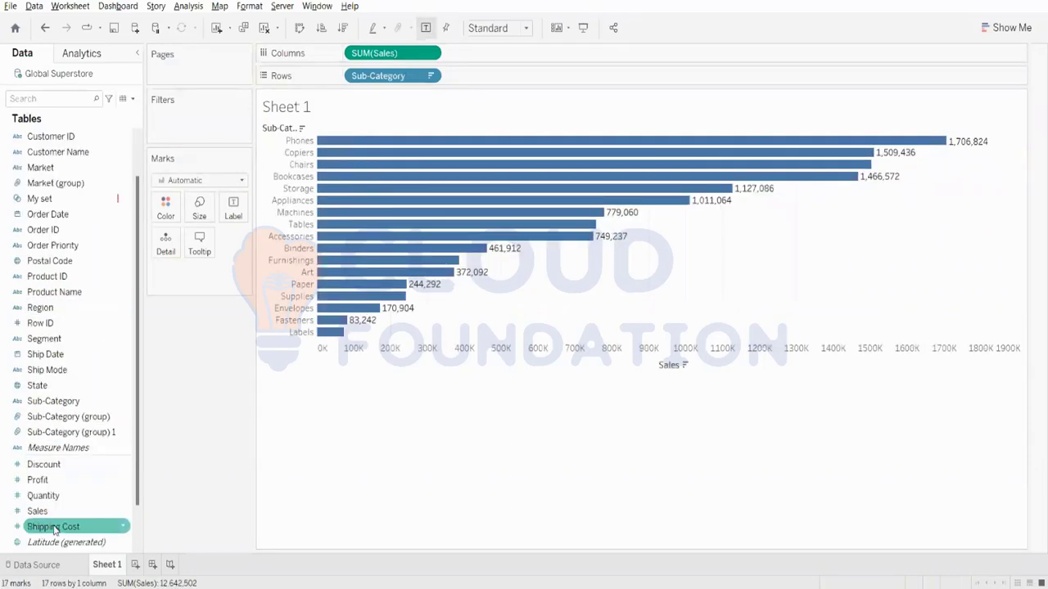
pyautogui.moveTo(54, 527); pyautogui.dragTo(165, 206)
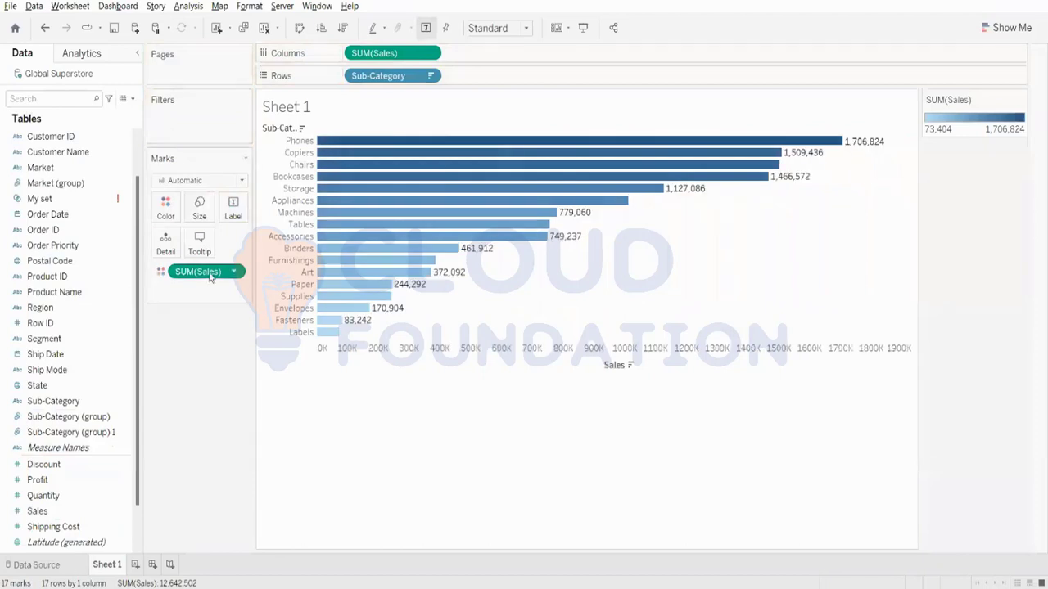
# - Start a range-of-values filter on the Sum of Sales, and cancel it
pyautogui.moveTo(206, 277); pyautogui.dragTo(204, 135)
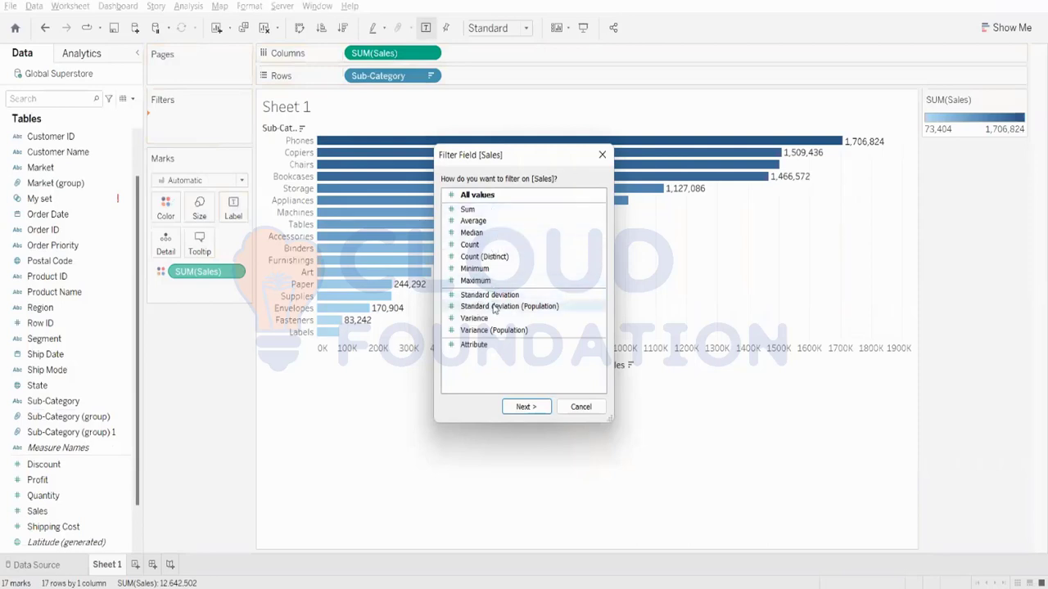
pyautogui.click(499, 211)
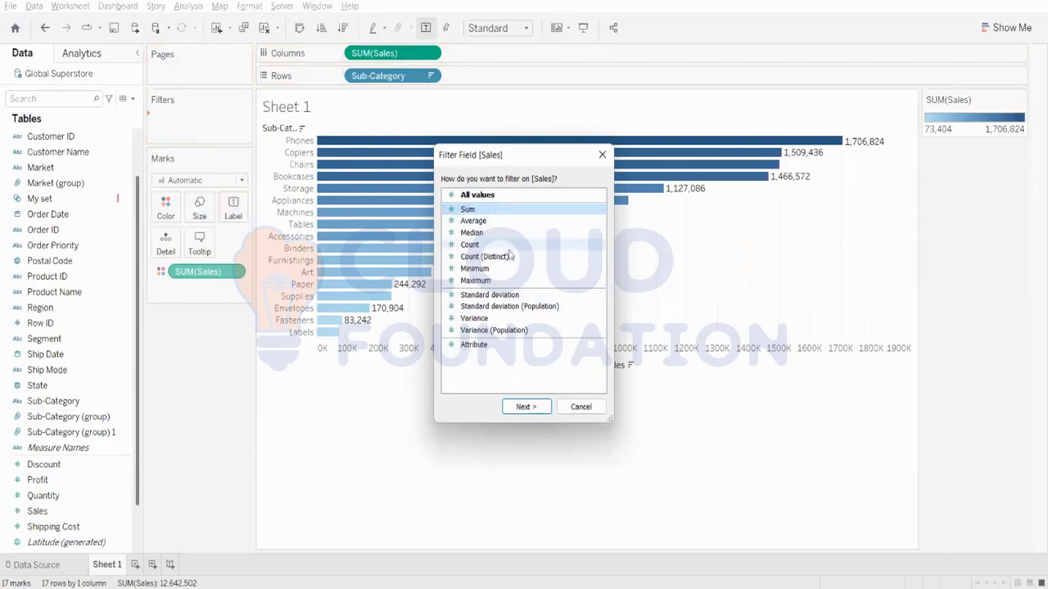
pyautogui.click(526, 407)
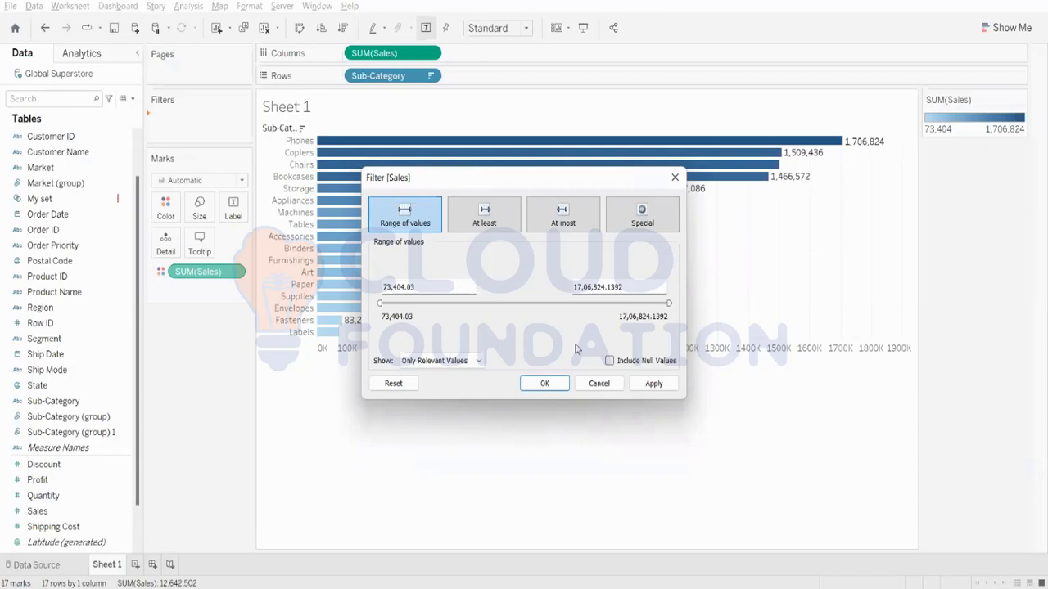
pyautogui.click(675, 176)
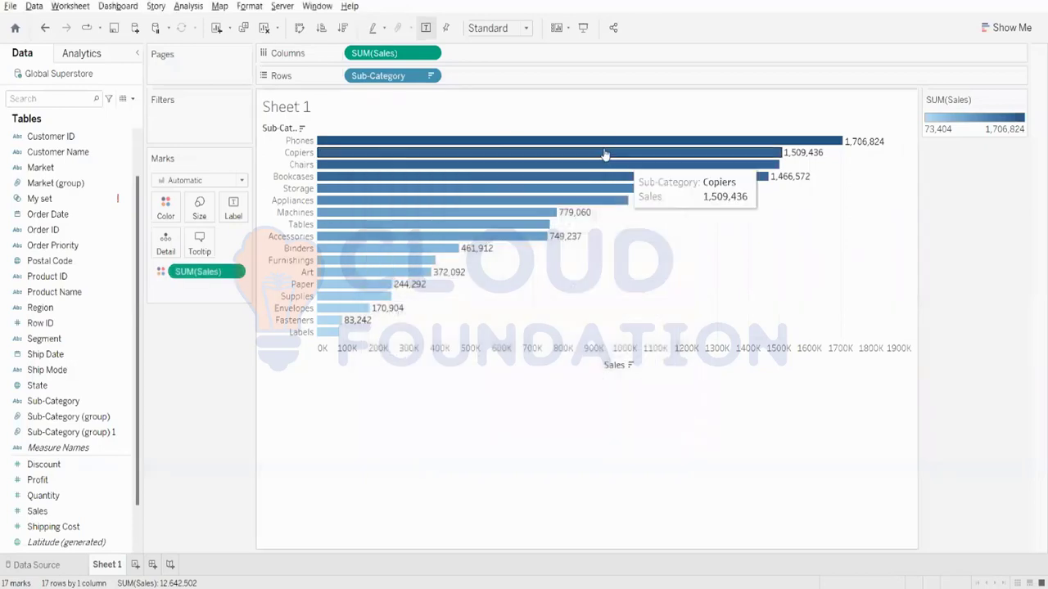
# - Clear the sheet and rebuild the bar chart of Sales by Sub-Category in descending order
pyautogui.click(264, 28)
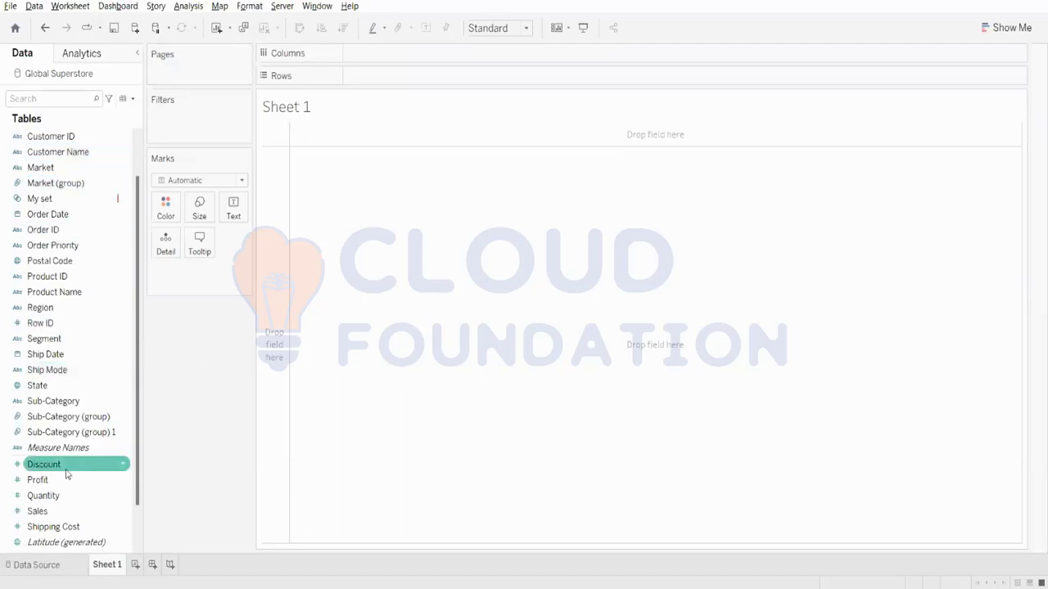
pyautogui.moveTo(36, 511); pyautogui.dragTo(443, 53)
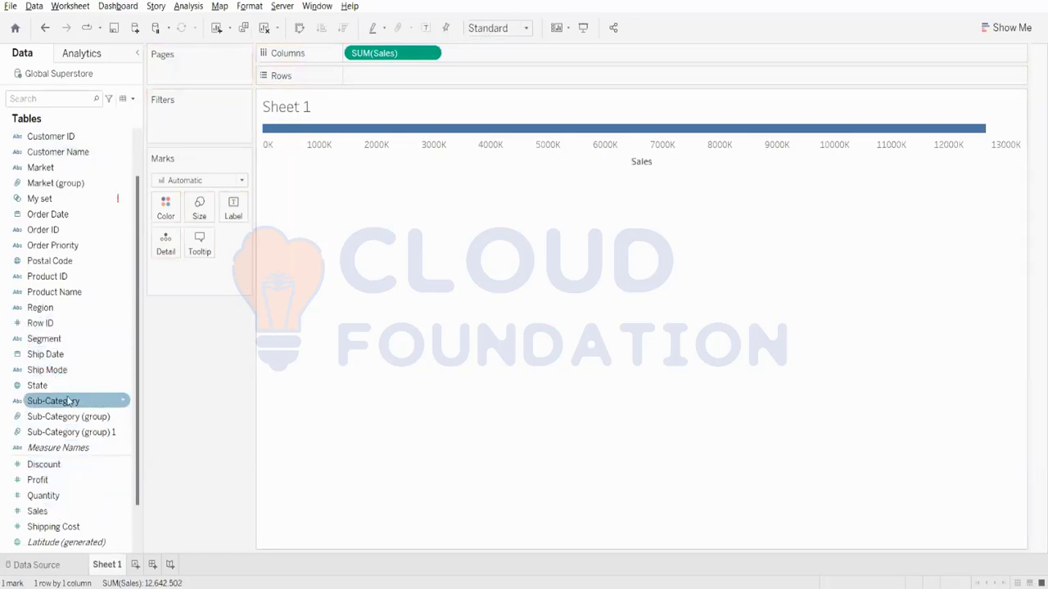
pyautogui.moveTo(71, 401); pyautogui.dragTo(412, 75)
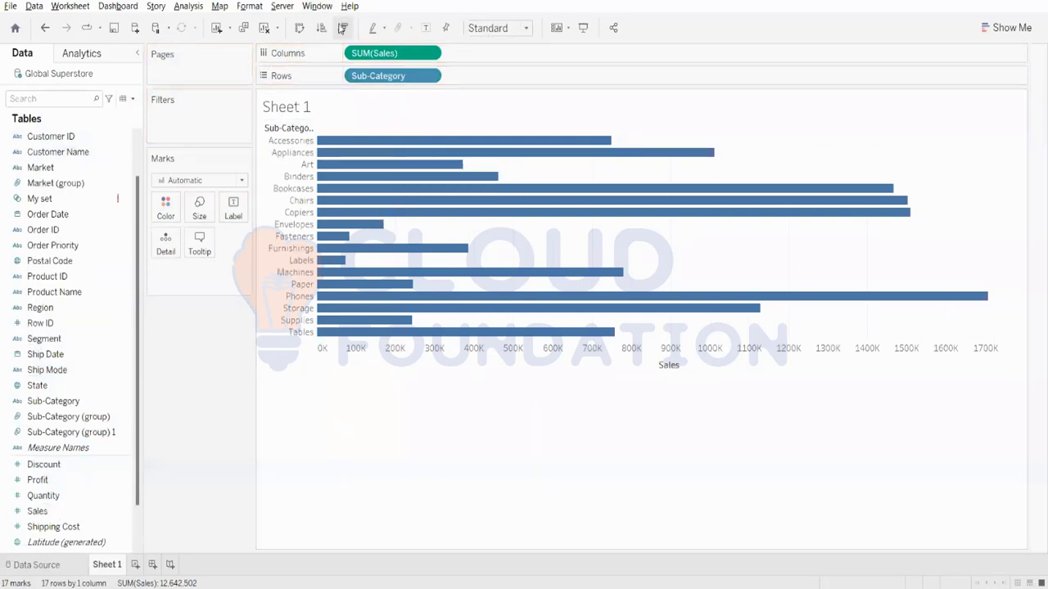
pyautogui.click(343, 28)
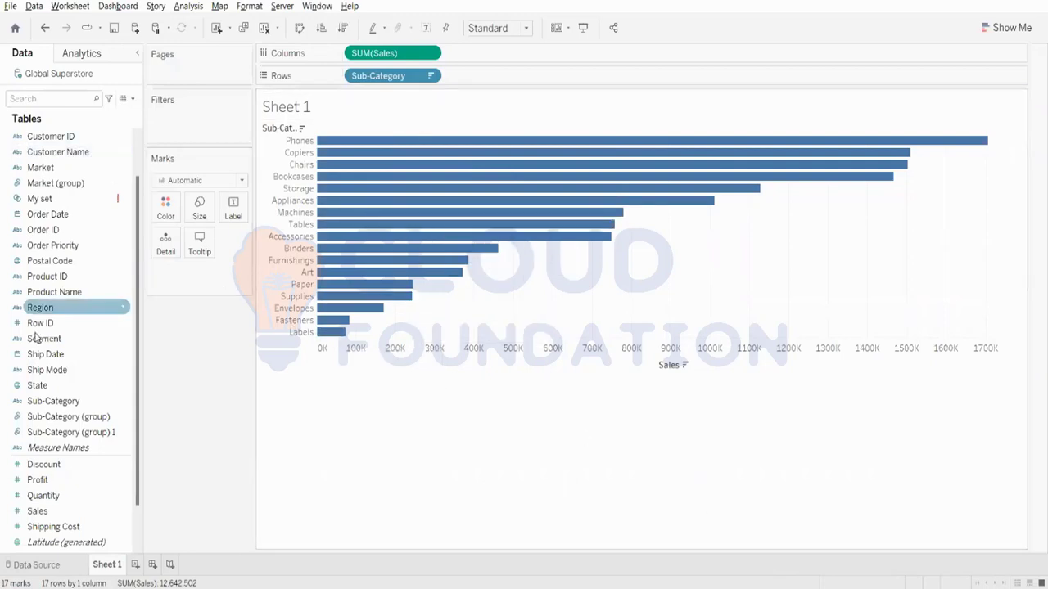
# - Filter Sub-Category by field to the Top 10 by Sum of Sales
pyautogui.moveTo(57, 401); pyautogui.dragTo(205, 131)
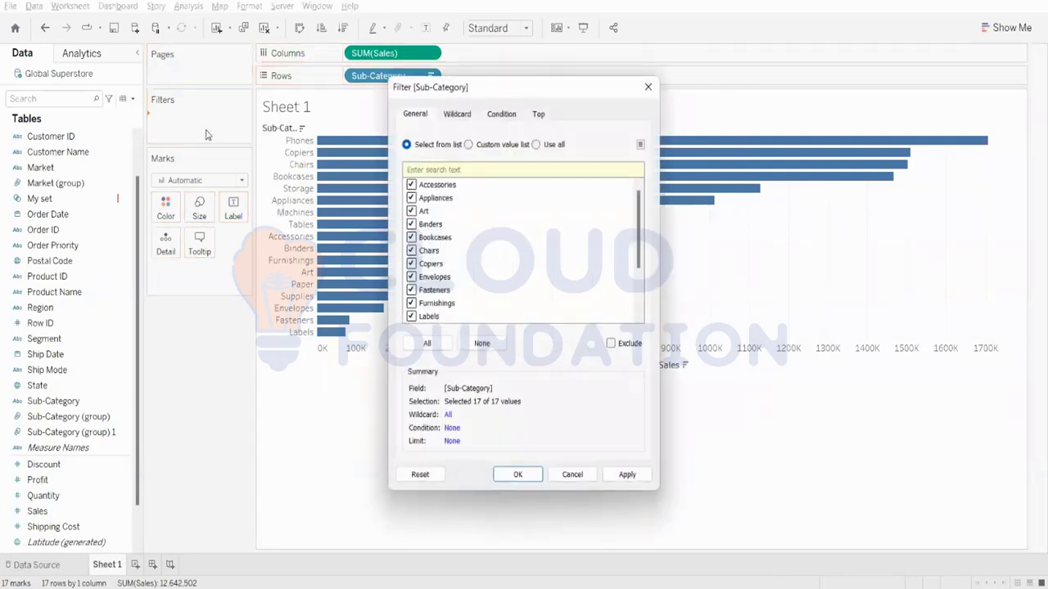
pyautogui.click(540, 115)
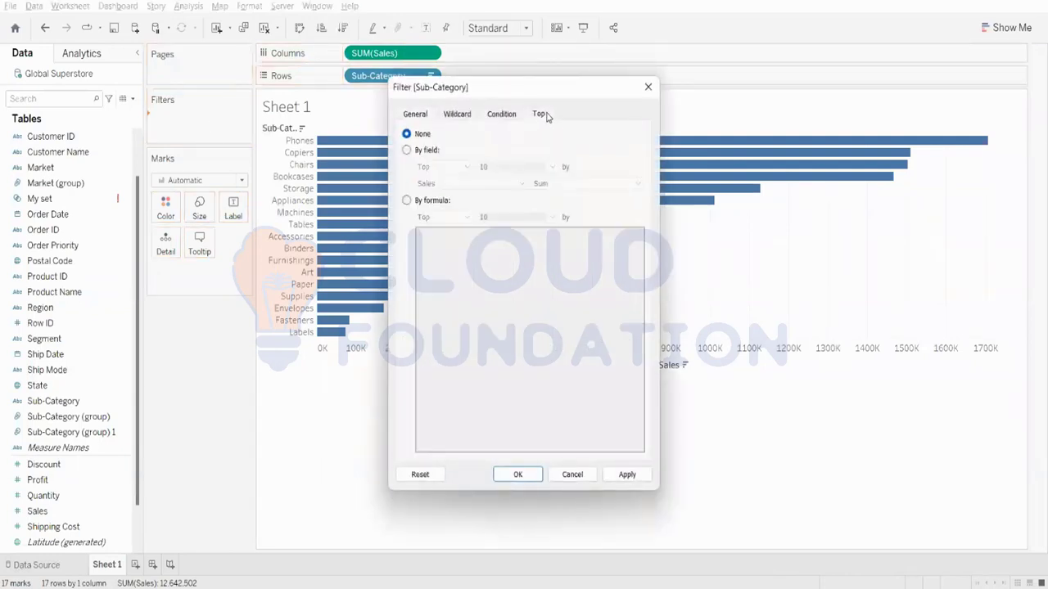
pyautogui.click(407, 149)
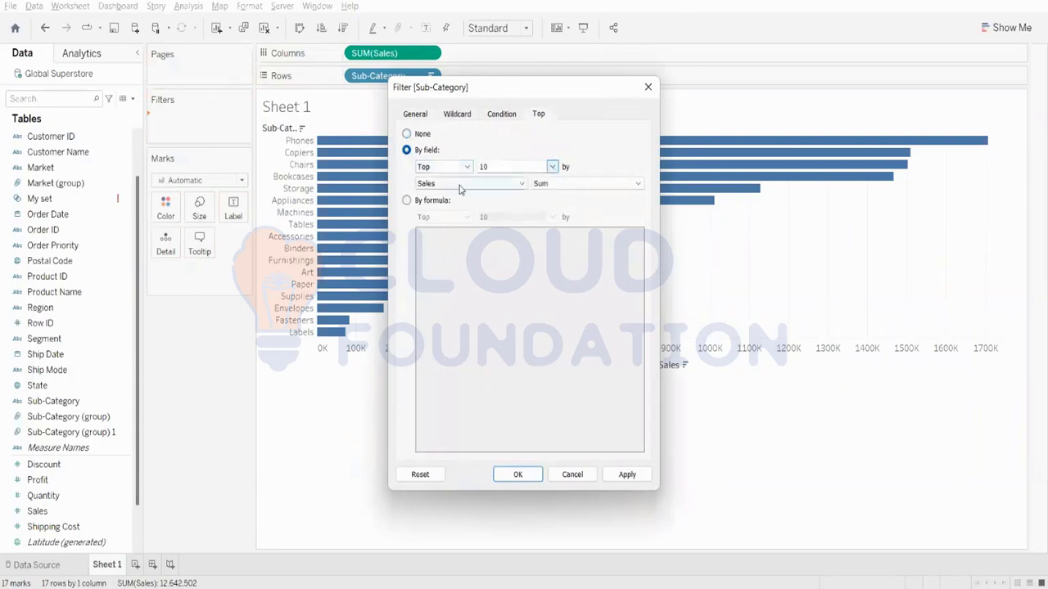
pyautogui.click(627, 476)
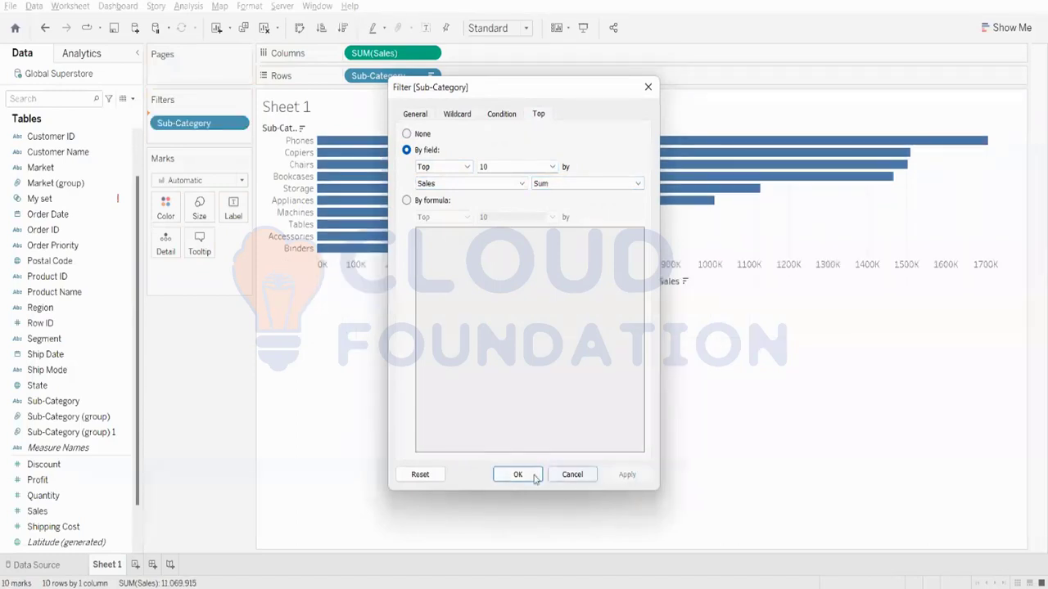
pyautogui.click(533, 477)
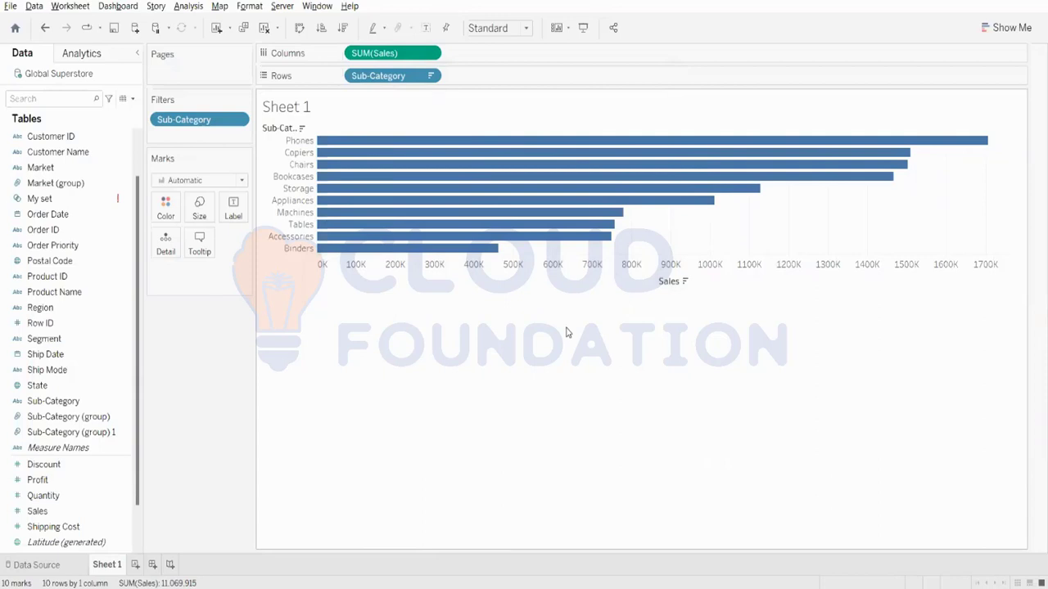
# - Edit the Sub-Category filter to keep the Top 12 by Sum of Sales
pyautogui.rightClick(165, 122)
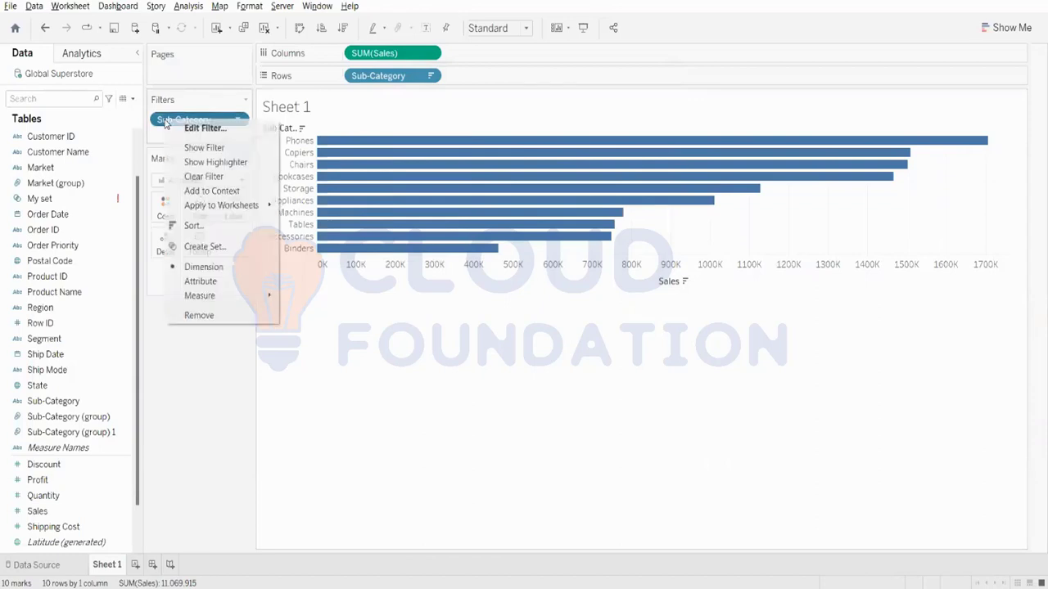
pyautogui.click(205, 128)
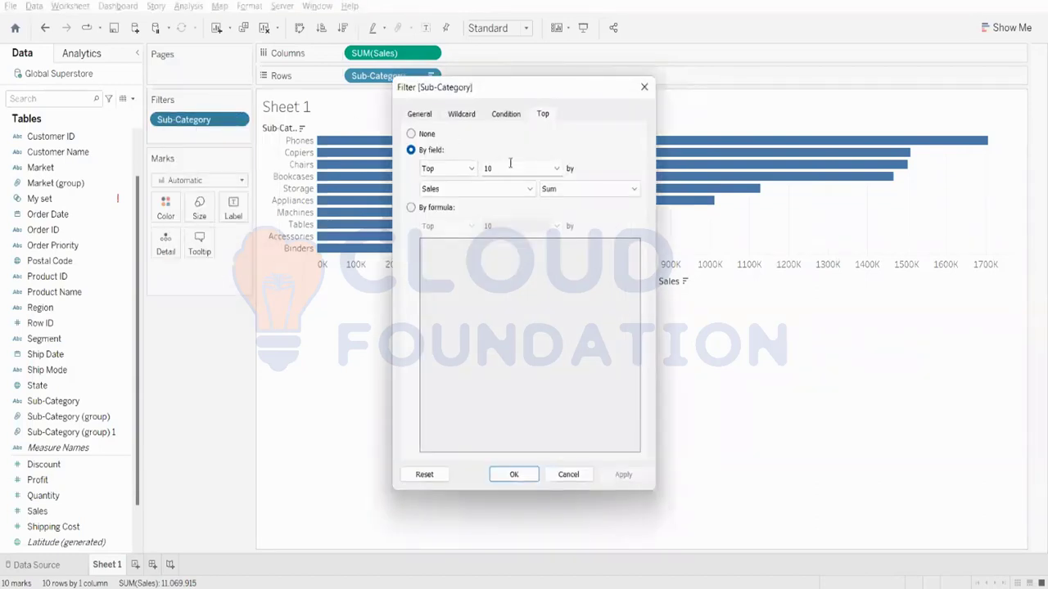
pyautogui.click(510, 163)
pyautogui.press('BackSpace')
pyautogui.write('2')
pyautogui.click(622, 474)
pyautogui.click(514, 475)
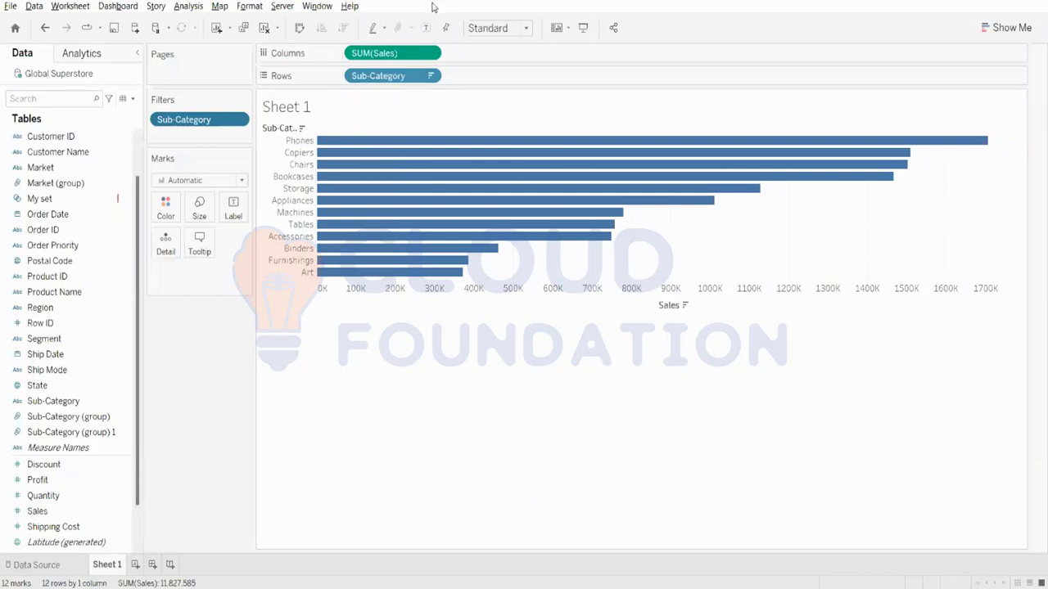
pyautogui.click(234, 133)
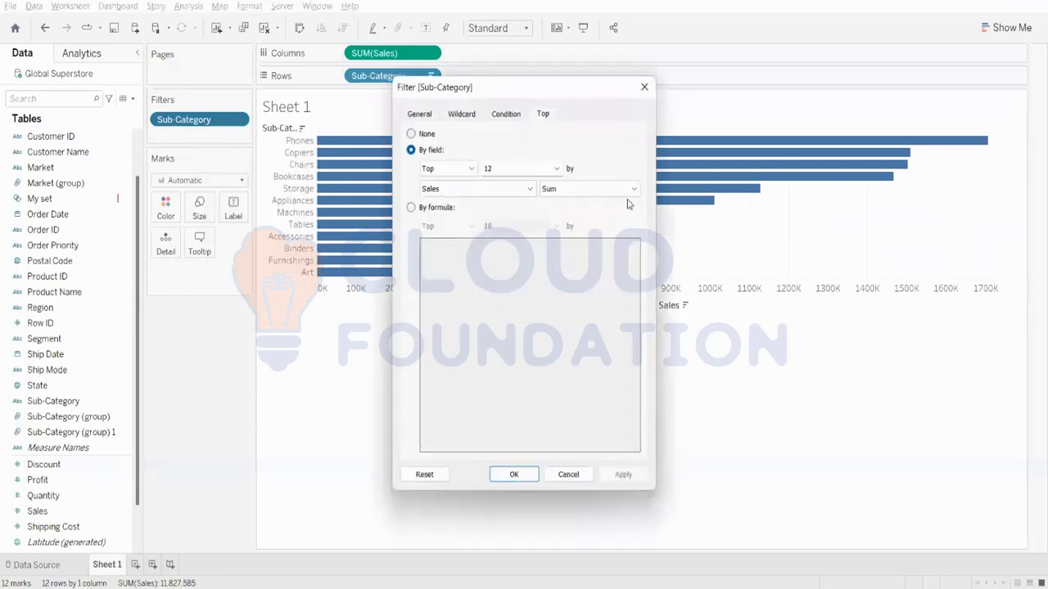
pyautogui.click(645, 86)
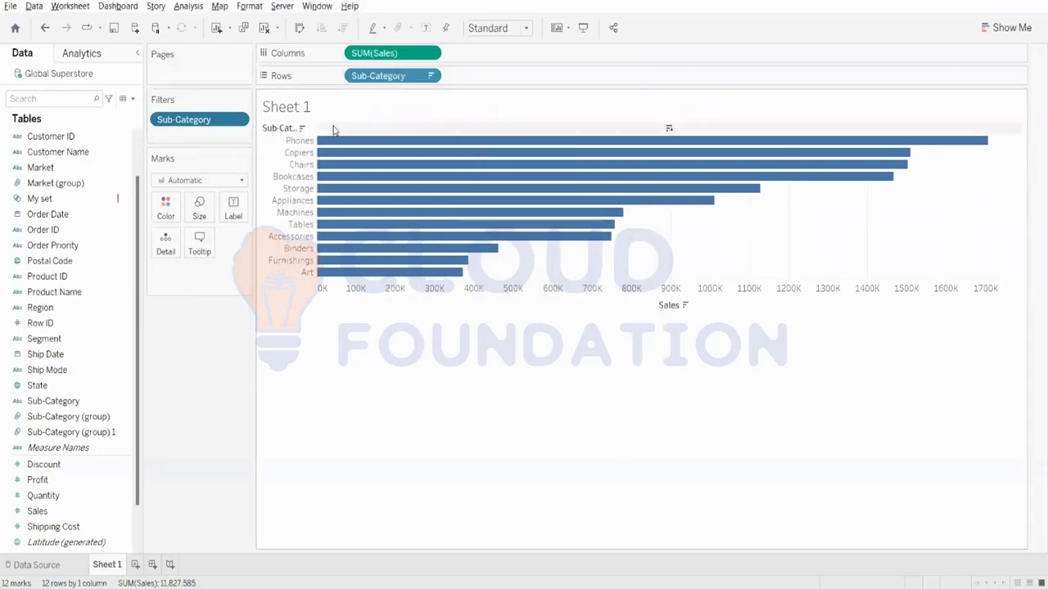
pyautogui.rightClick(209, 121)
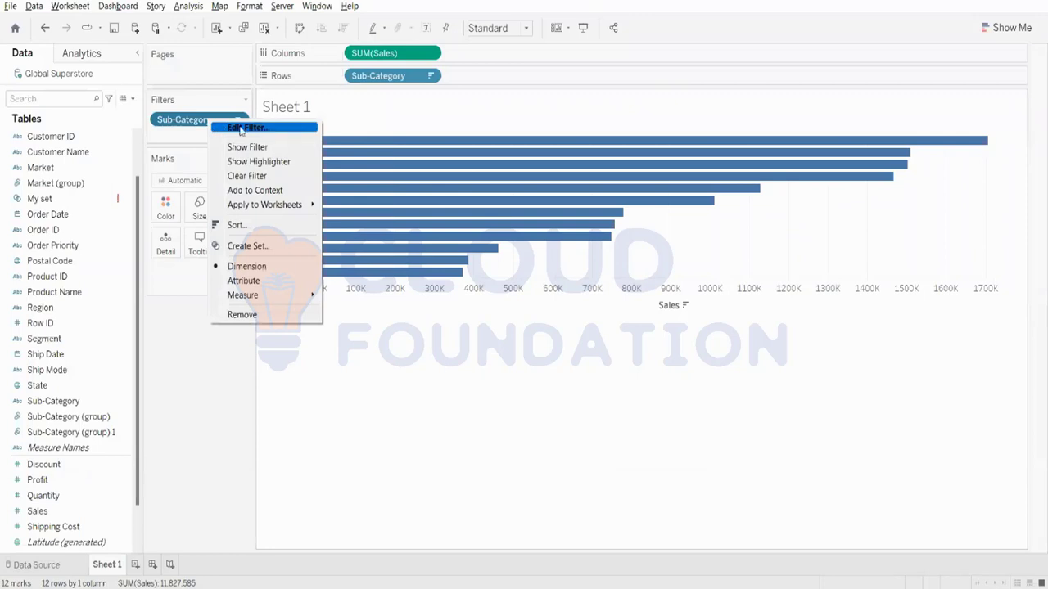
pyautogui.click(760, 363)
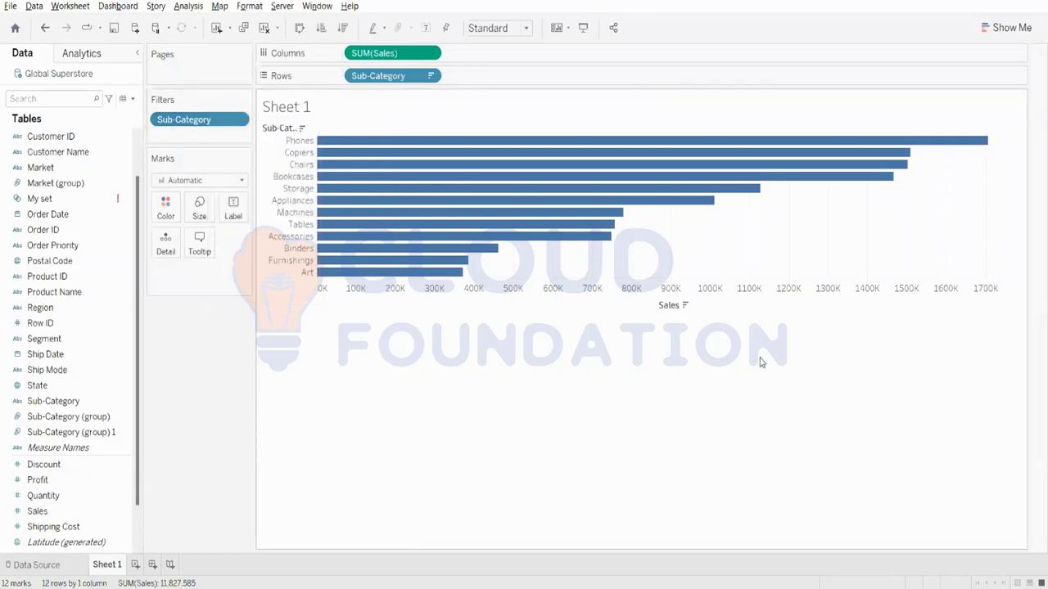
pyautogui.rightClick(210, 123)
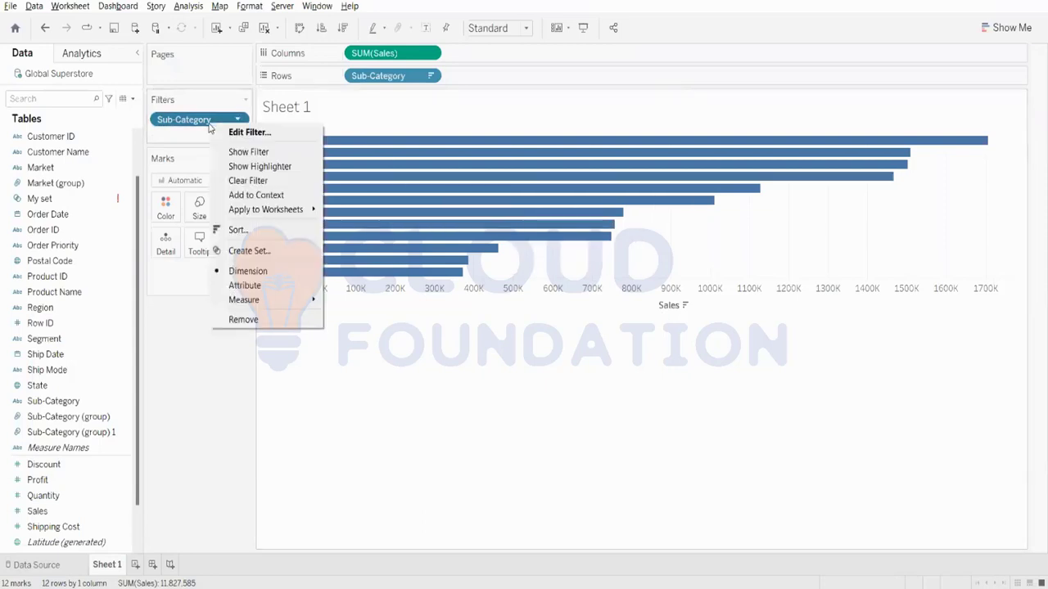
pyautogui.click(704, 1)
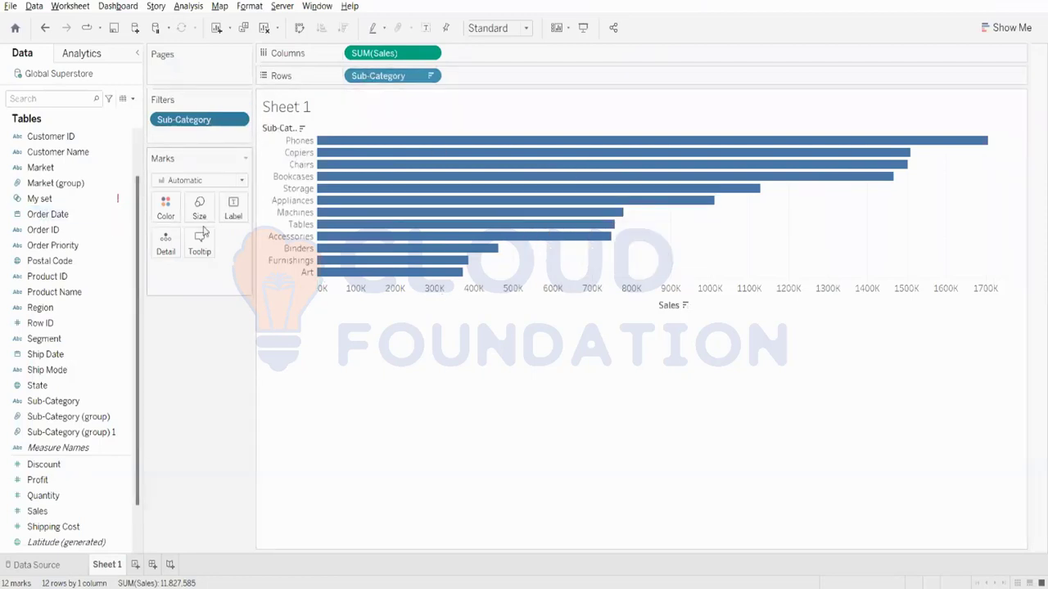
# - Replace the Sub-Category filter with a new one limited by field to the top values by Sum of Sales
pyautogui.moveTo(413, 199)
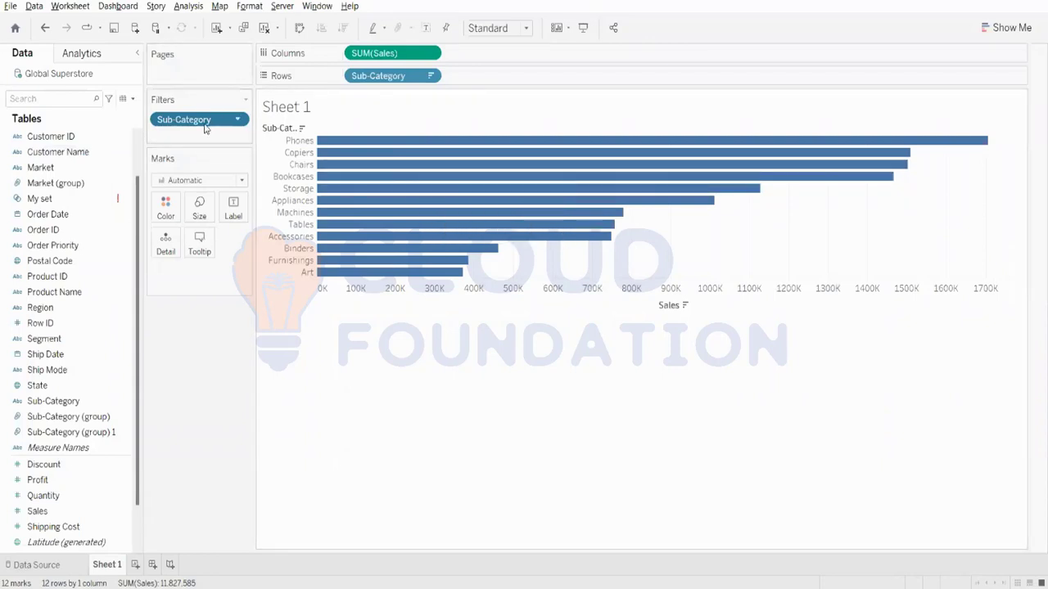
pyautogui.moveTo(207, 125); pyautogui.dragTo(1, 76)
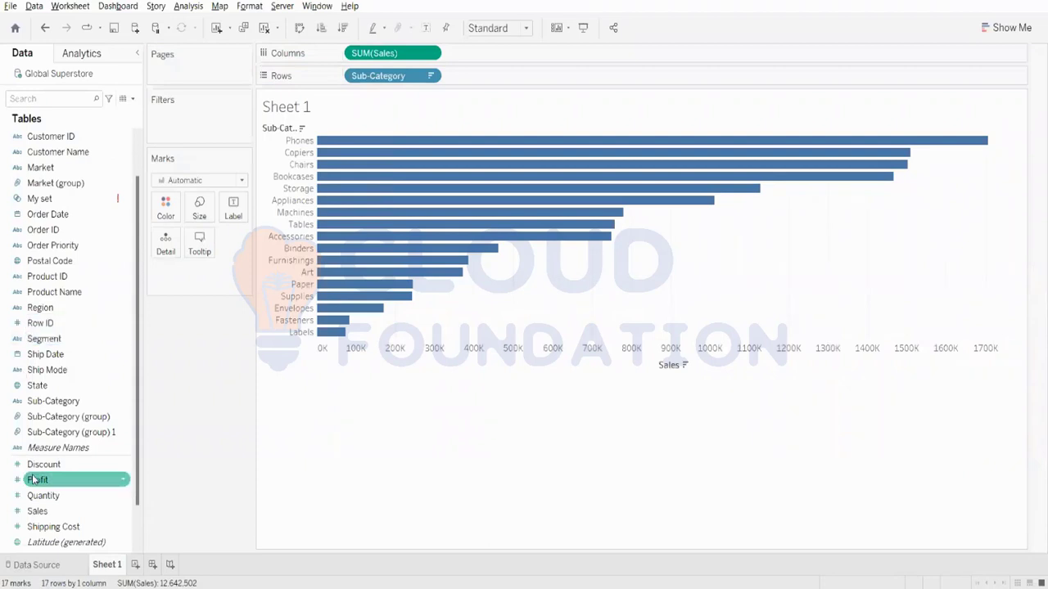
pyautogui.moveTo(49, 407); pyautogui.dragTo(204, 119)
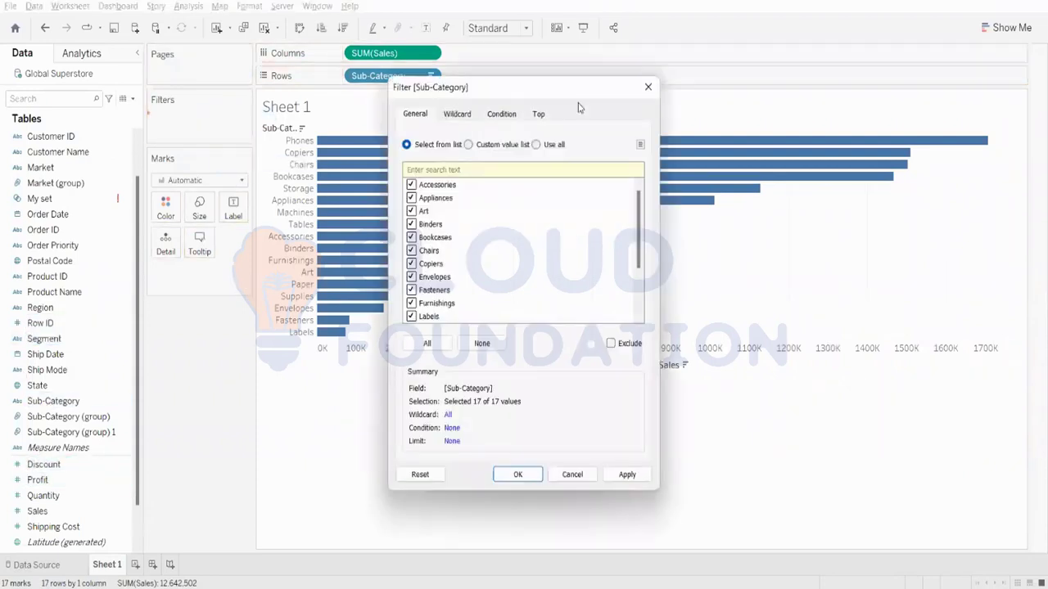
pyautogui.click(536, 113)
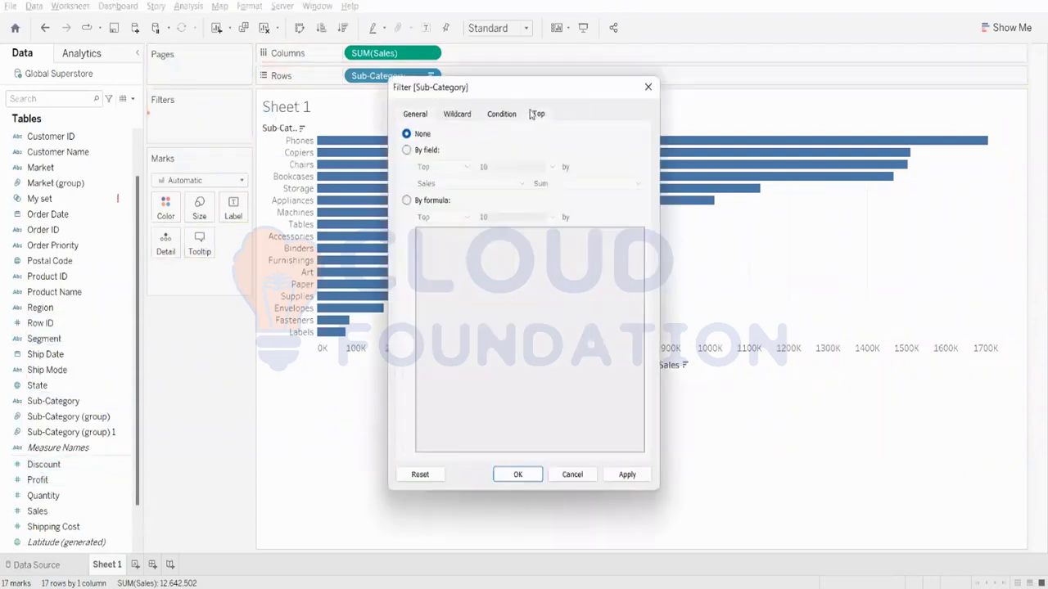
pyautogui.click(407, 151)
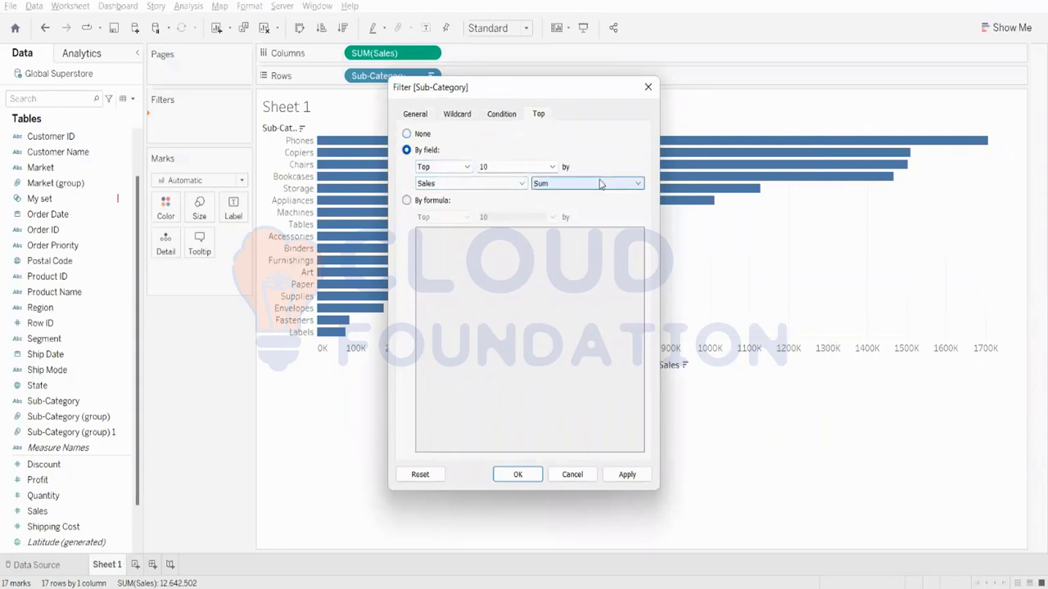
# - Create a parameter named Selection Pane with a maximum of 20 for the filter's Top count, and apply the filter
pyautogui.click(554, 168)
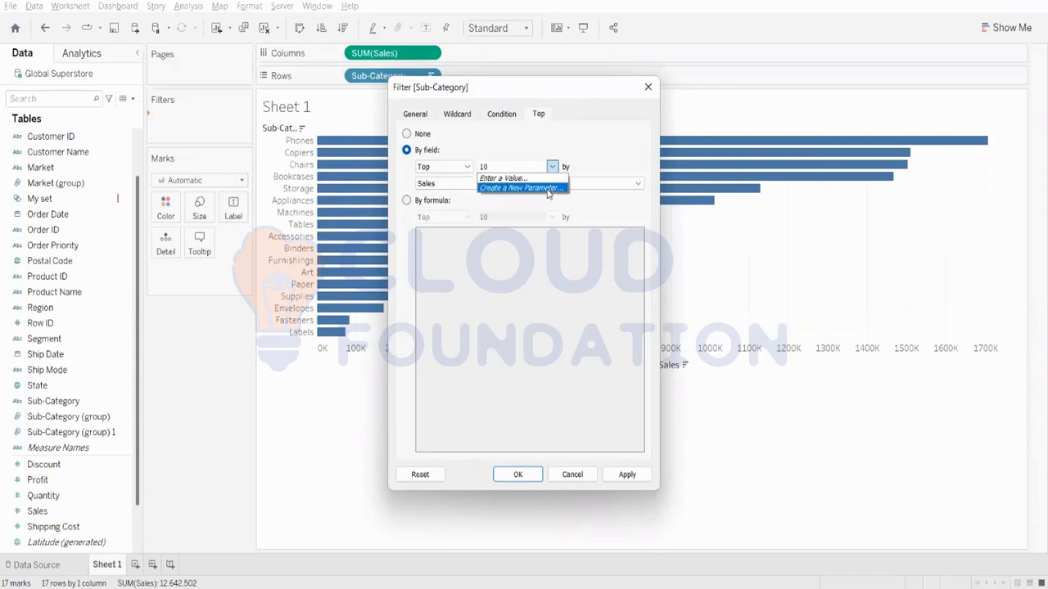
pyautogui.click(547, 188)
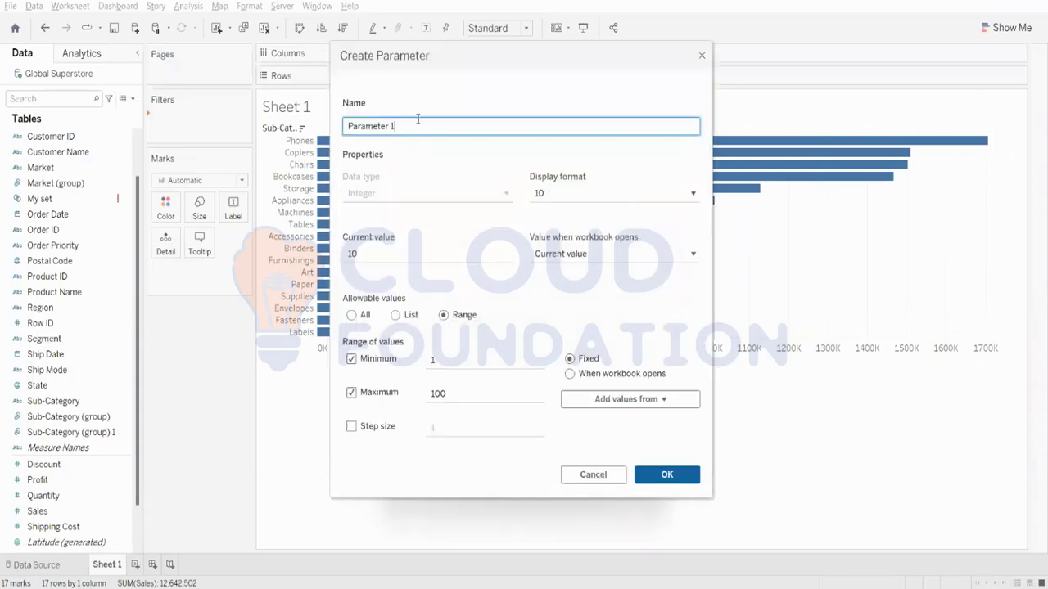
pyautogui.moveTo(405, 124); pyautogui.dragTo(313, 130)
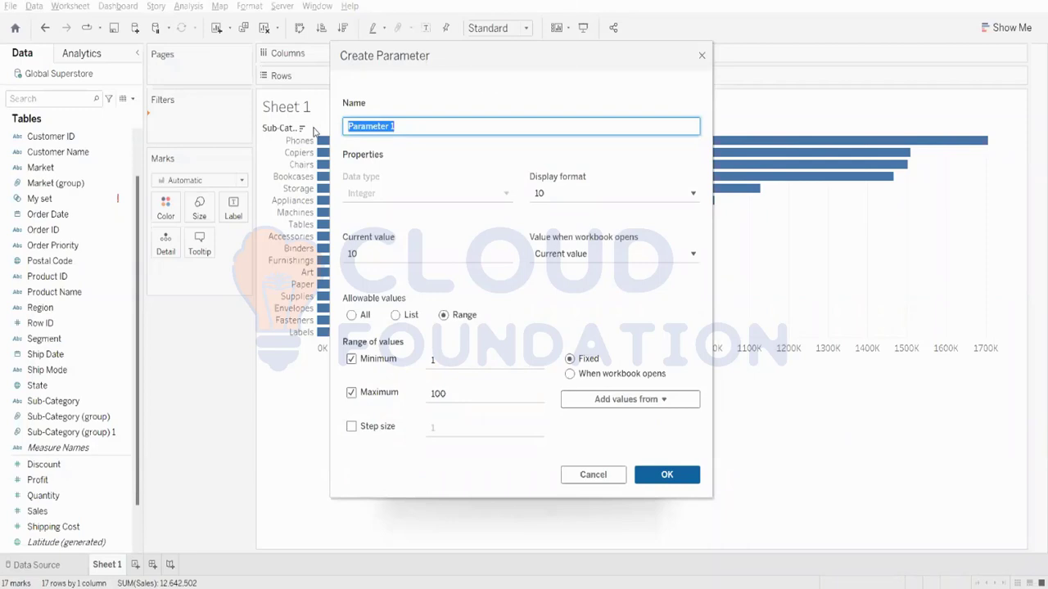
pyautogui.write('Selection Pane')
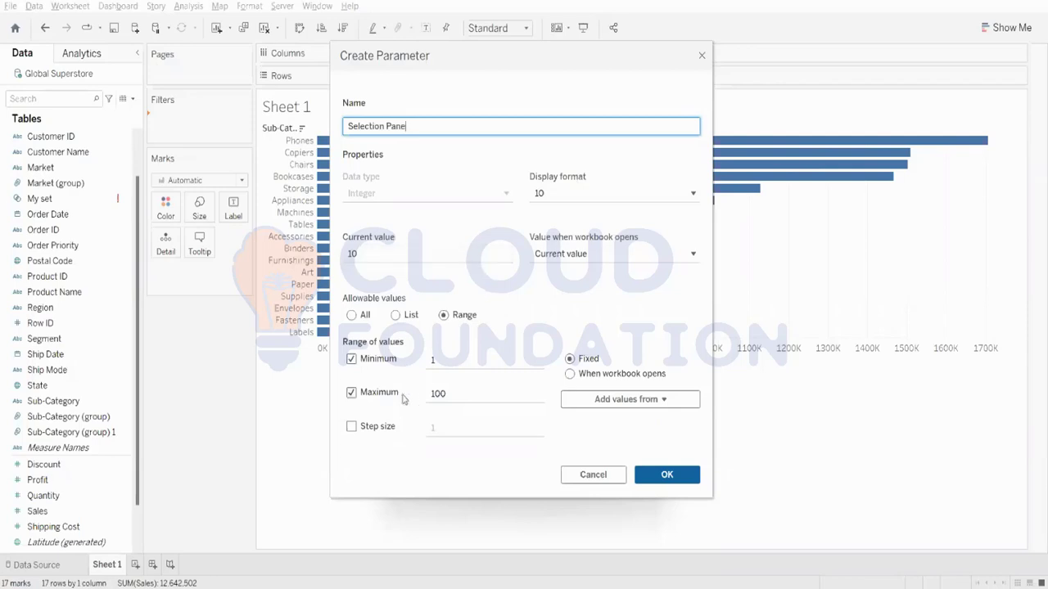
pyautogui.click(469, 393)
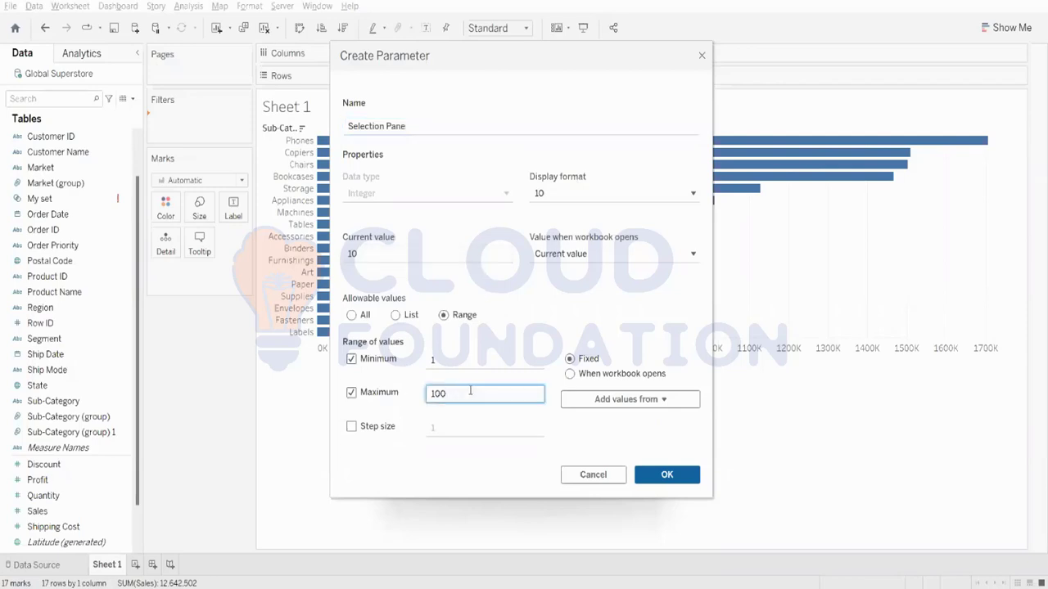
pyautogui.write('20')
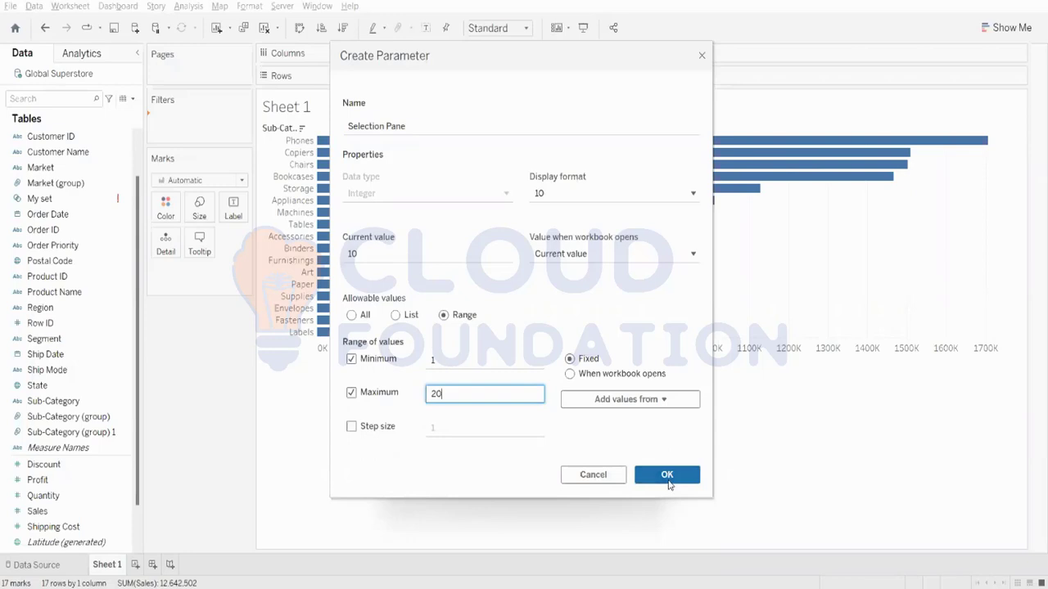
pyautogui.click(667, 473)
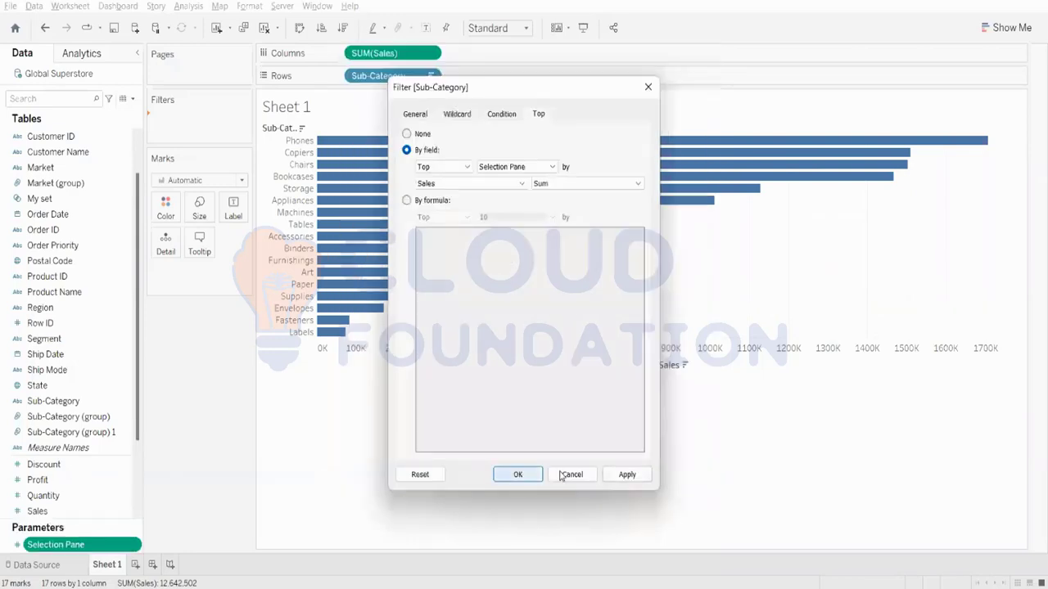
pyautogui.click(627, 475)
pyautogui.click(521, 474)
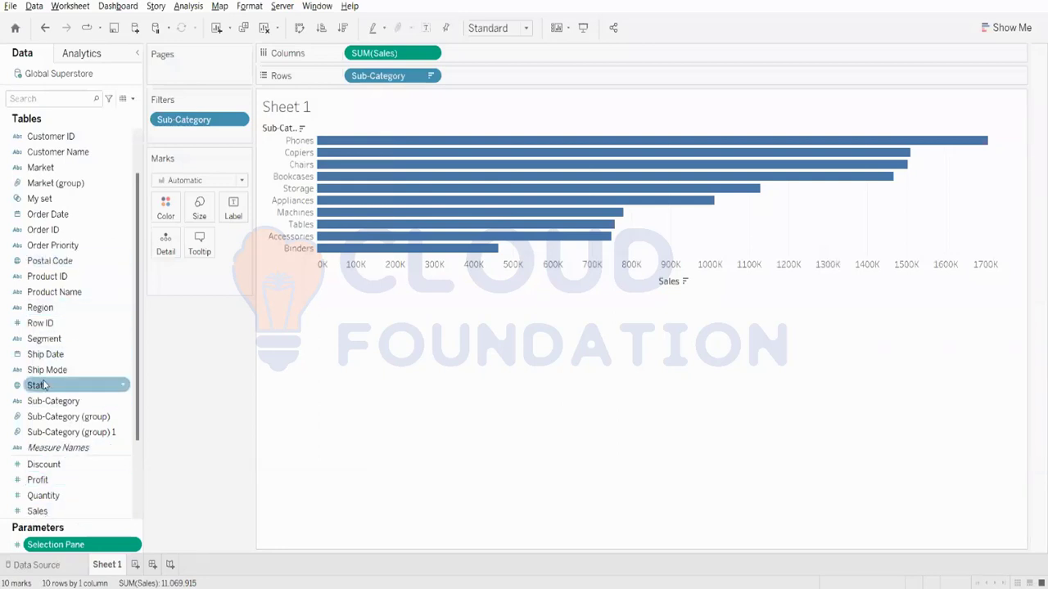
# - Show the control for the Selection Pane parameter on the sheet
pyautogui.scroll(-2, 72, 471)
pyautogui.scroll(3, 72, 471)
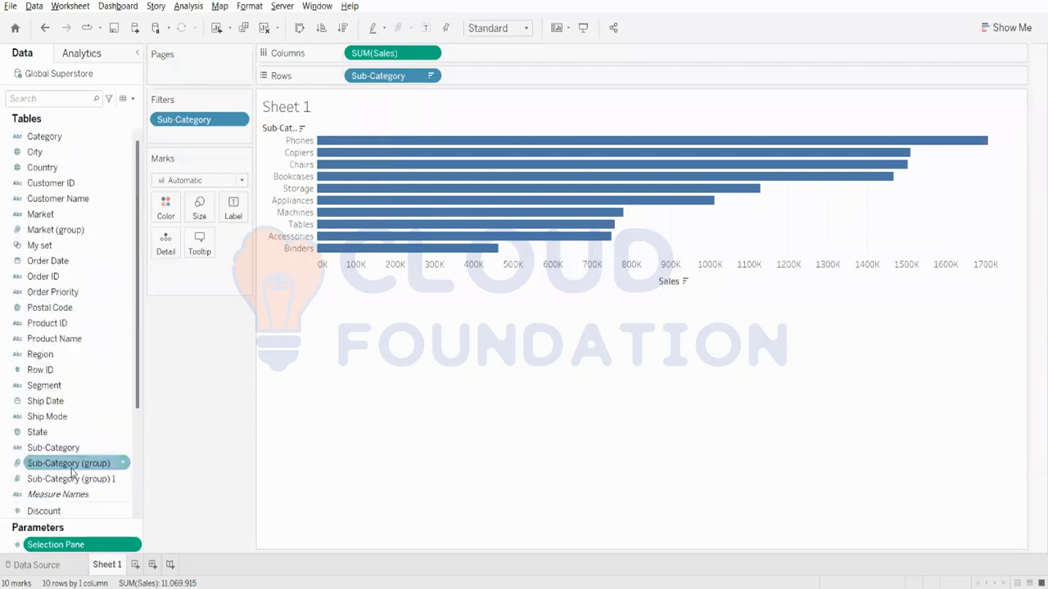
pyautogui.rightClick(74, 547)
pyautogui.click(154, 333)
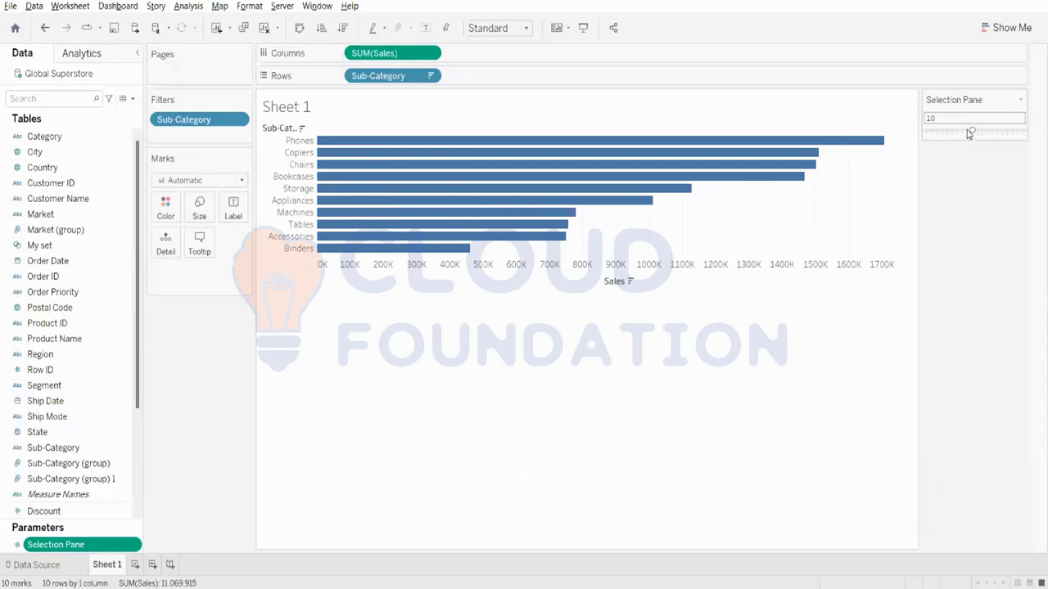
pyautogui.click(1021, 102)
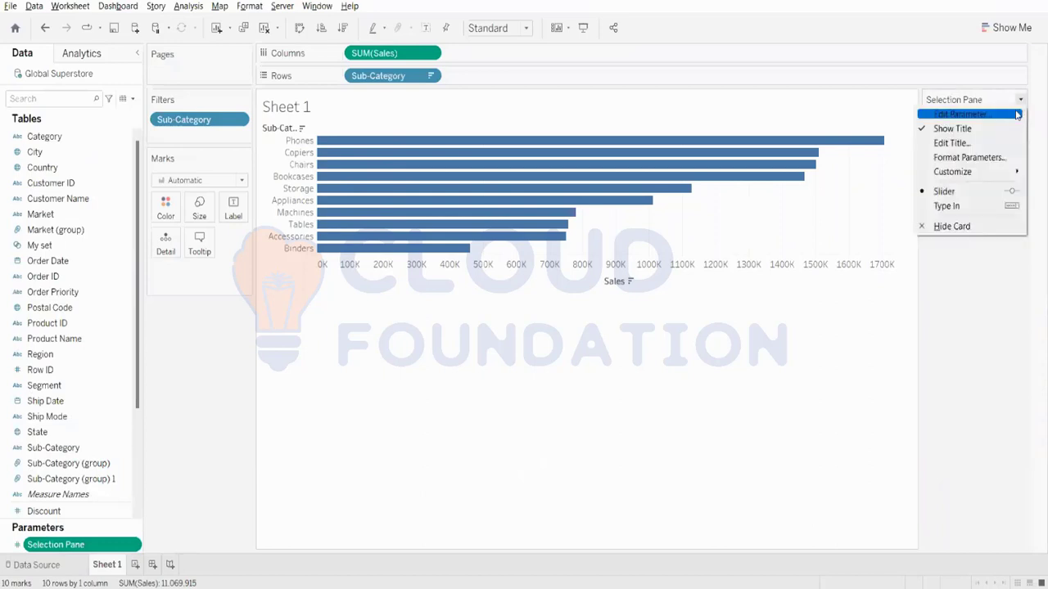
pyautogui.moveTo(963, 175)
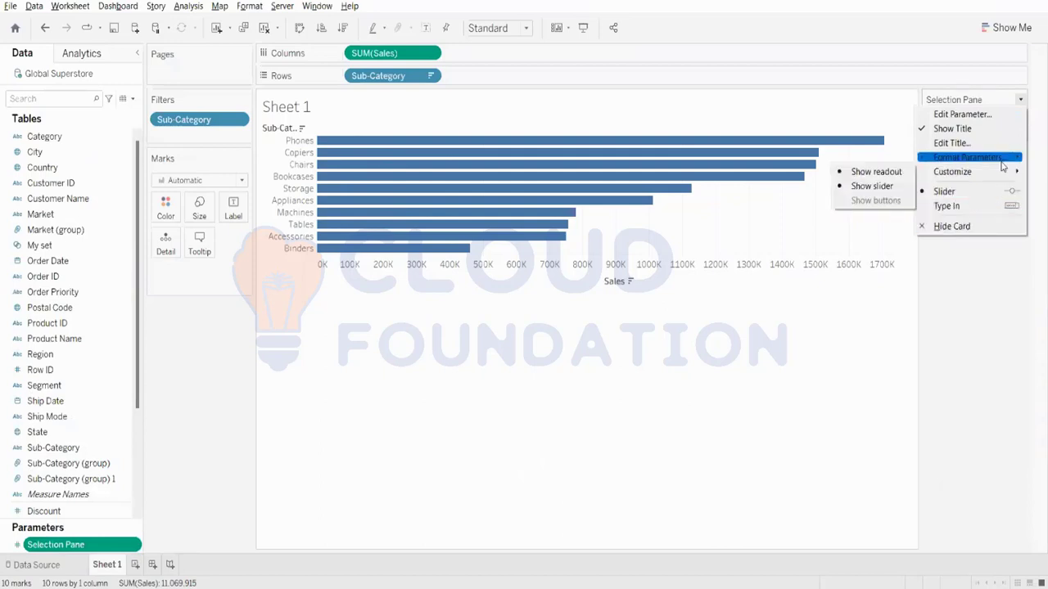
pyautogui.click(988, 284)
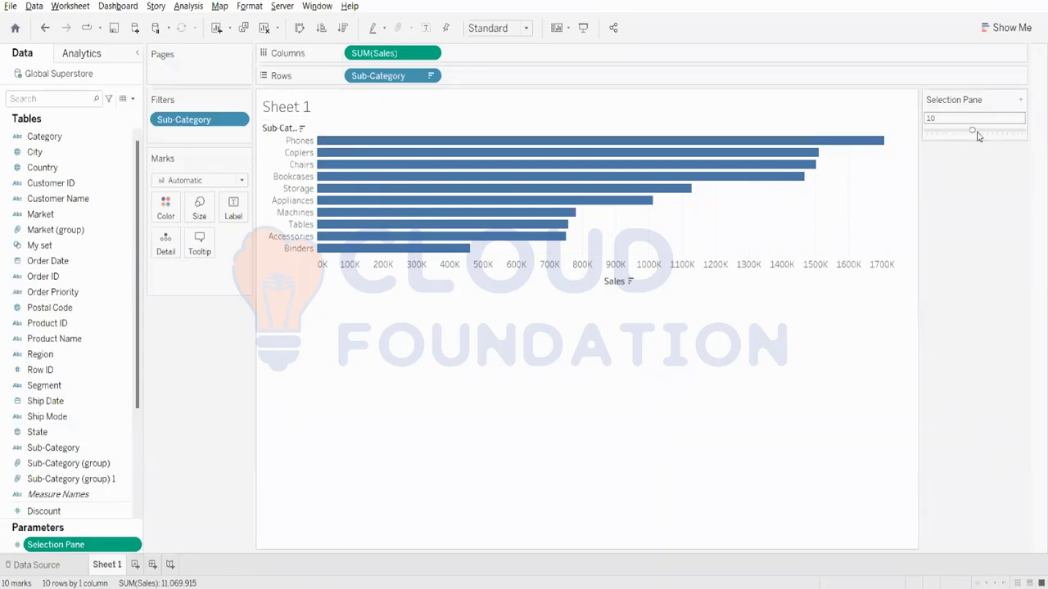
# - Set the Selection Pane value to 16 and back to 10, and remove the Sub-Category filter from the sheet
pyautogui.moveTo(974, 133); pyautogui.dragTo(1004, 132)
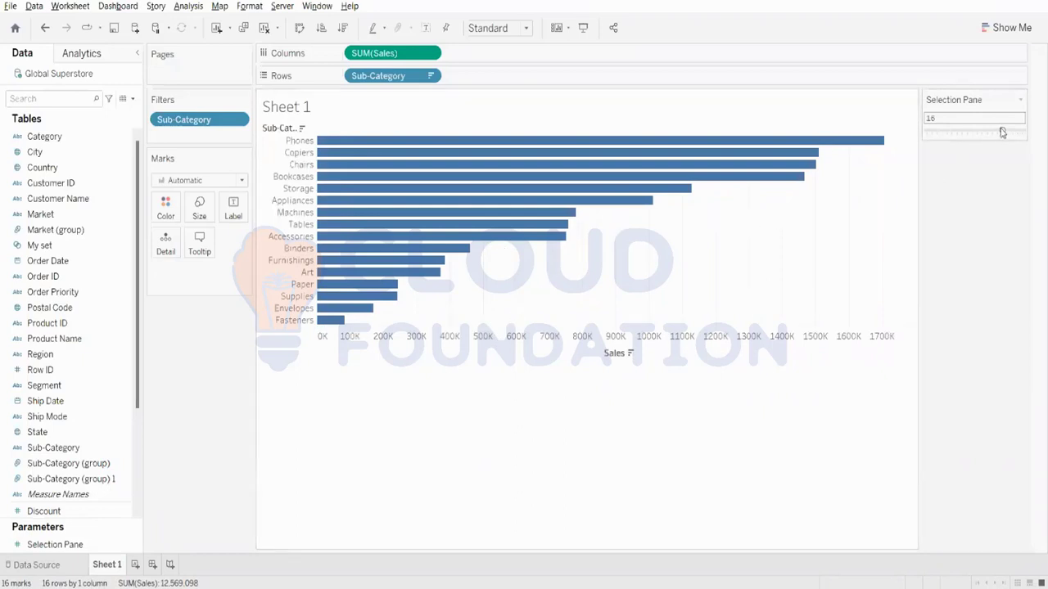
pyautogui.moveTo(1001, 129); pyautogui.dragTo(975, 140)
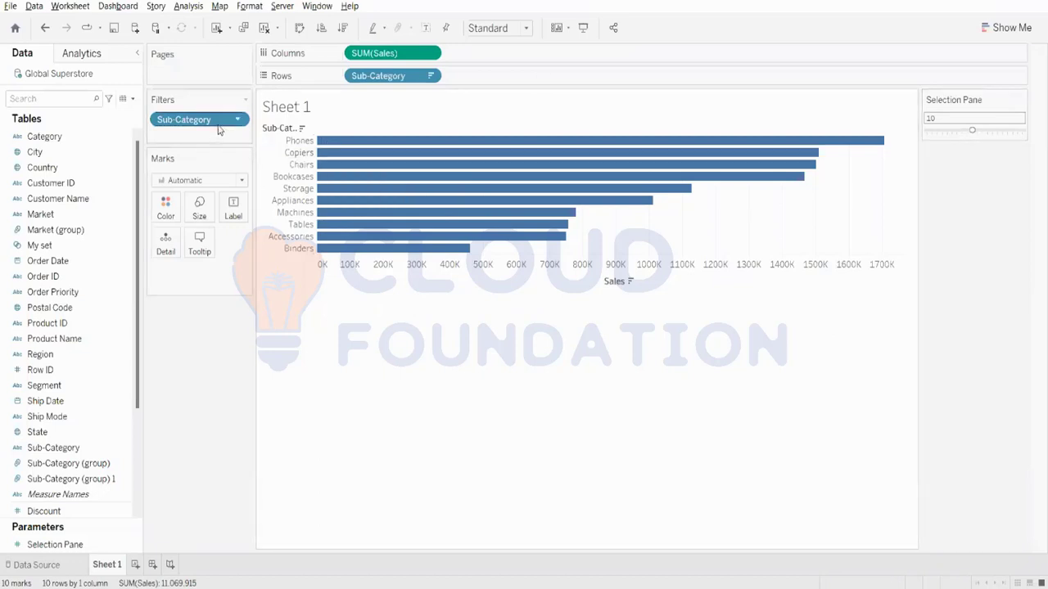
pyautogui.moveTo(218, 122); pyautogui.dragTo(6, 66)
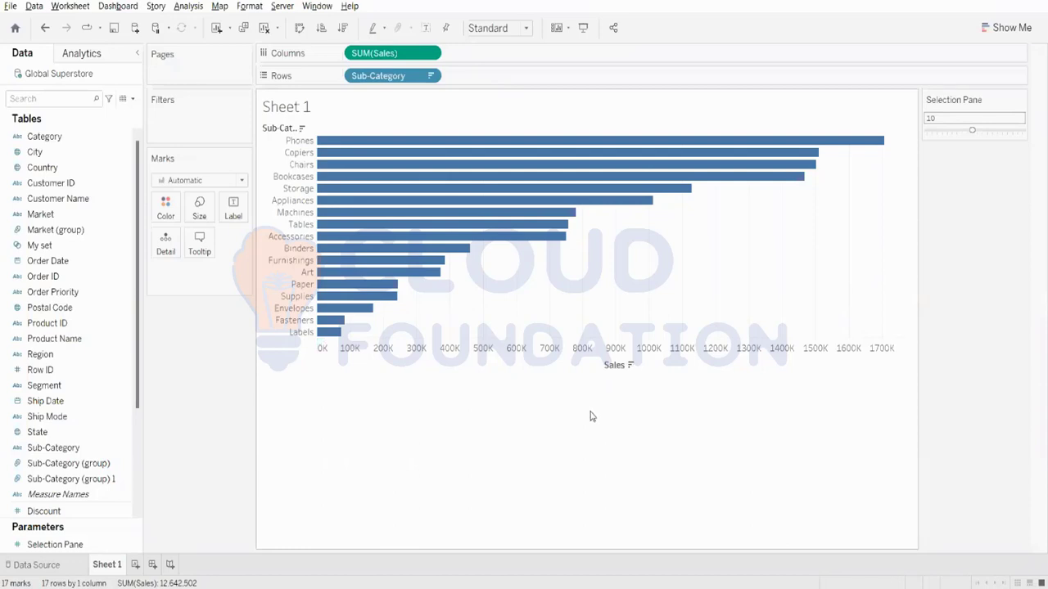
# - Begin a set from the Sub-Category field, limited by field to the top values by Sum of Sales
pyautogui.click(69, 450)
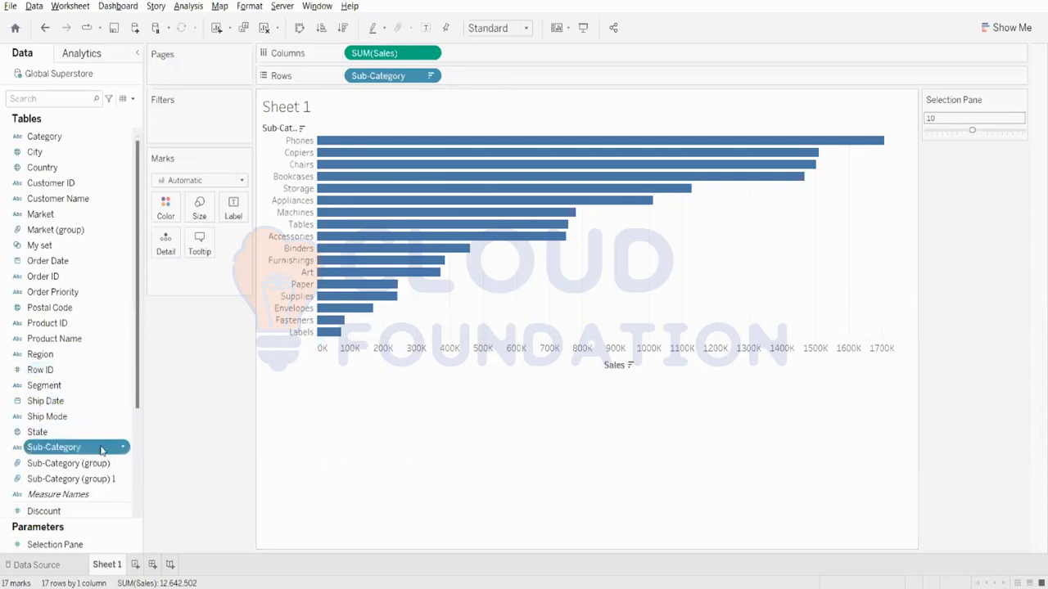
pyautogui.rightClick(102, 450)
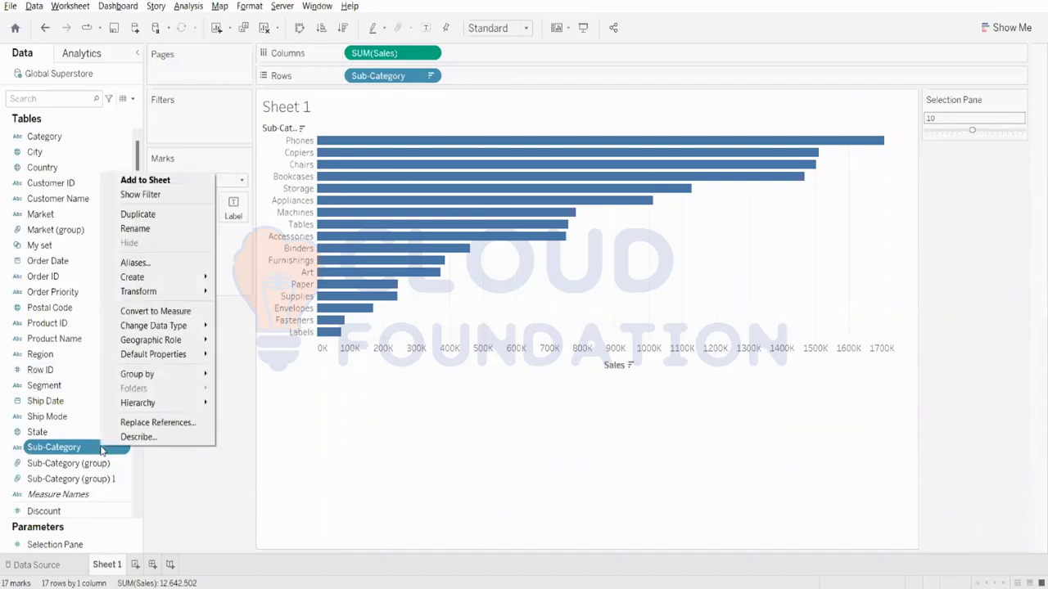
pyautogui.moveTo(187, 276)
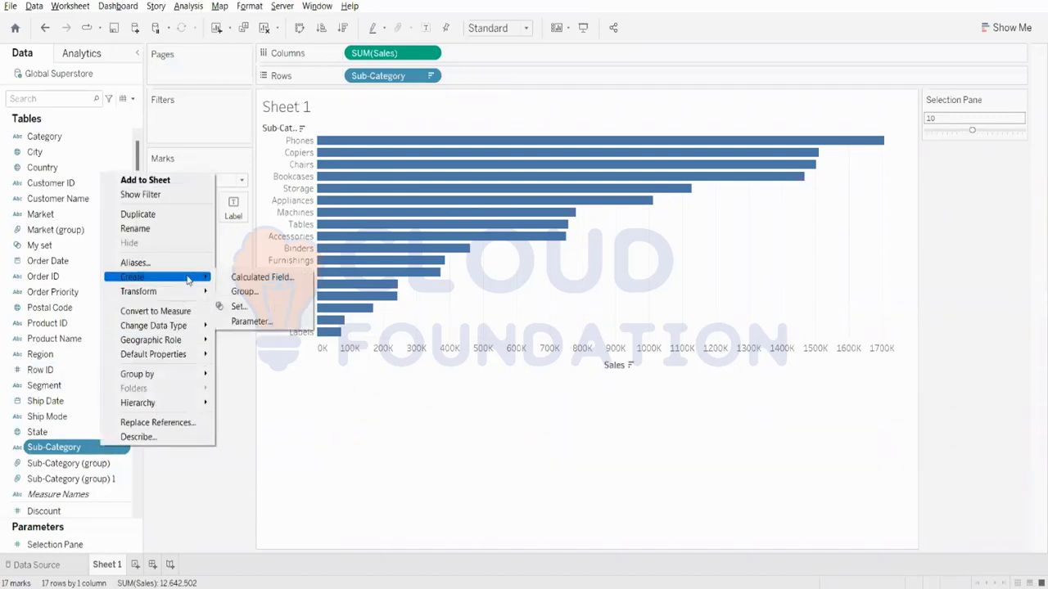
pyautogui.click(259, 307)
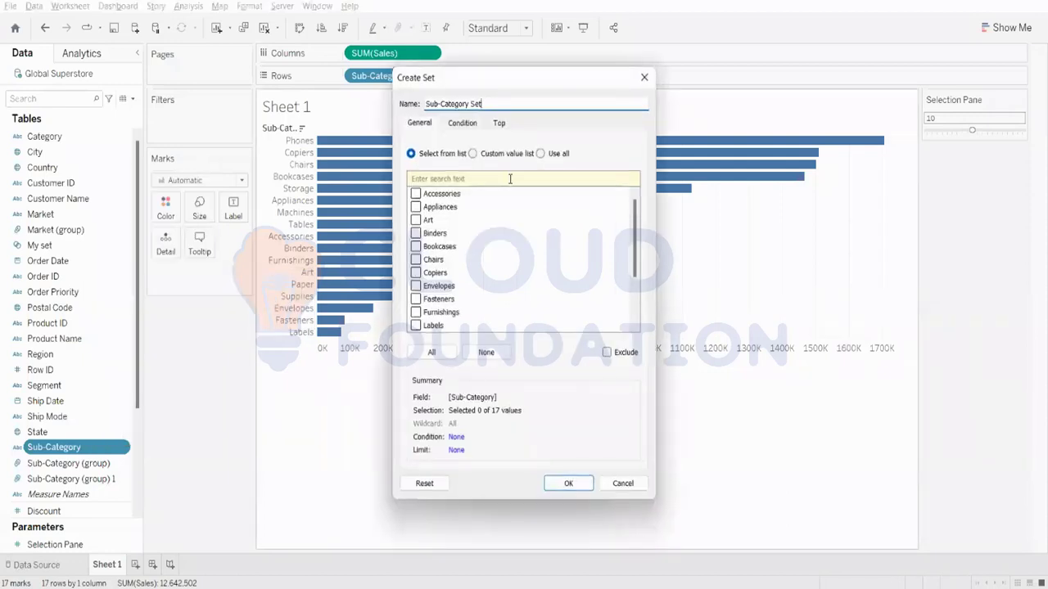
pyautogui.moveTo(499, 106); pyautogui.dragTo(407, 107)
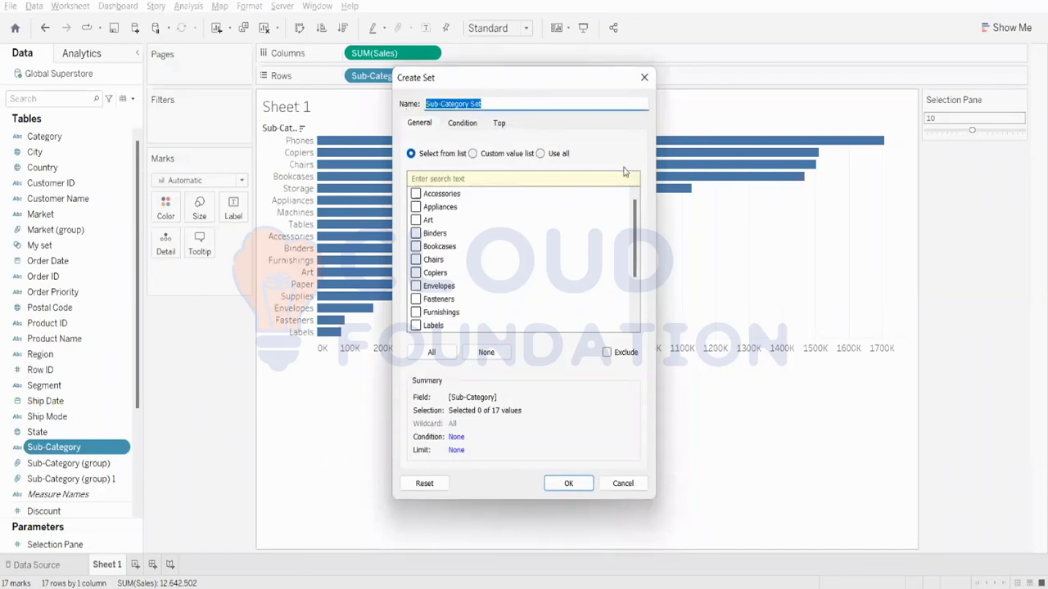
pyautogui.click(499, 124)
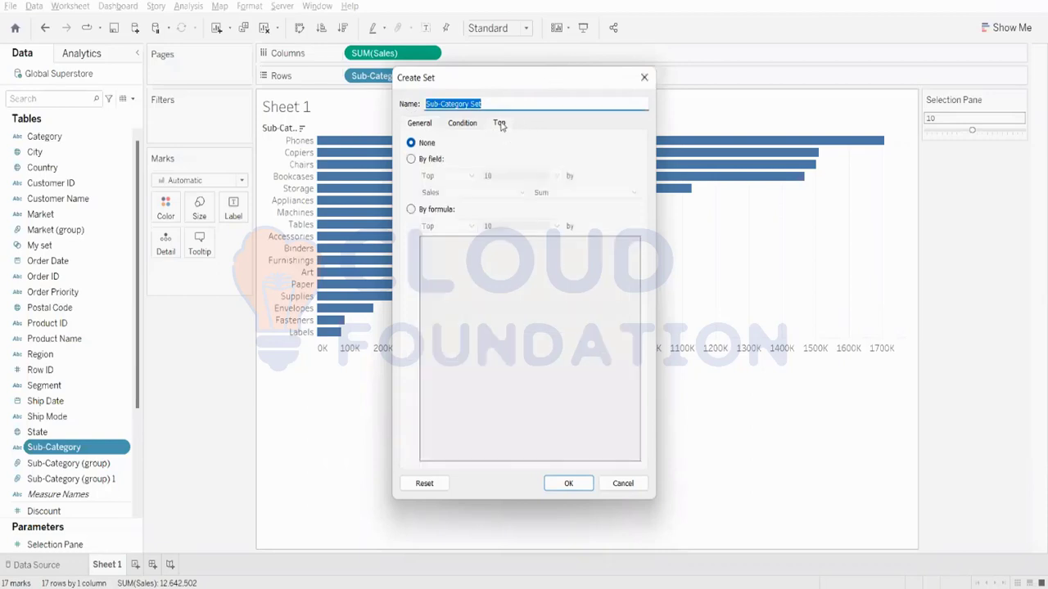
pyautogui.click(411, 159)
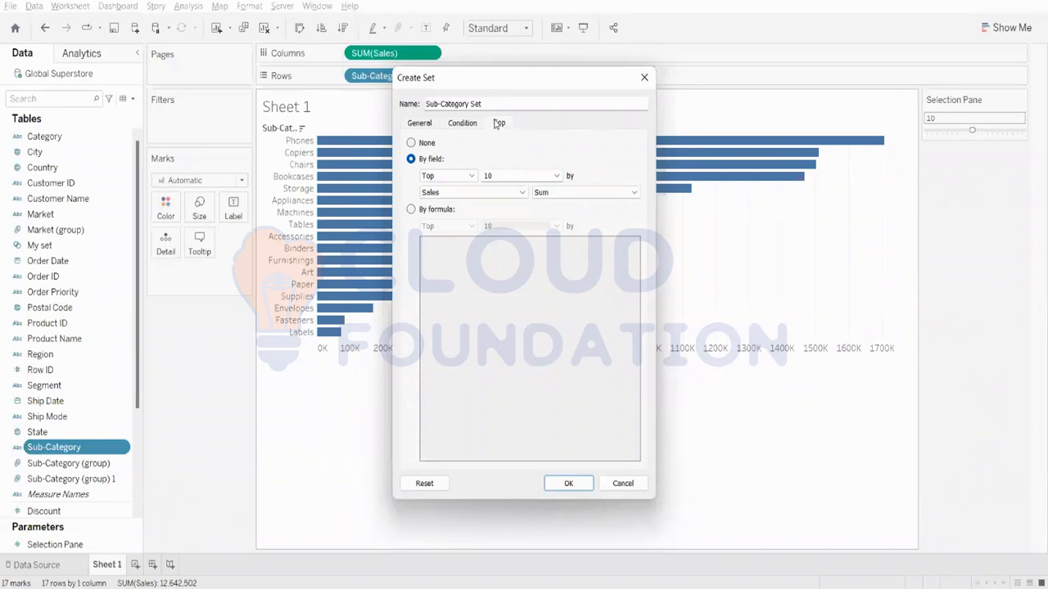
# - Use the Selection Pane parameter as the Top count of Sub-Category Set and create the set
pyautogui.moveTo(493, 103); pyautogui.dragTo(421, 103)
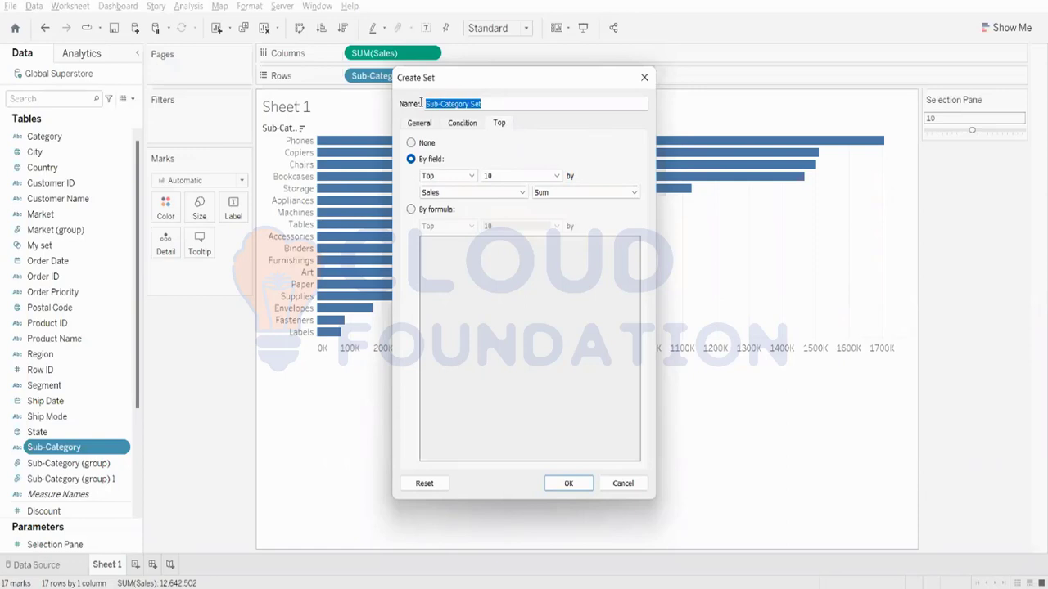
pyautogui.moveTo(491, 103); pyautogui.dragTo(421, 104)
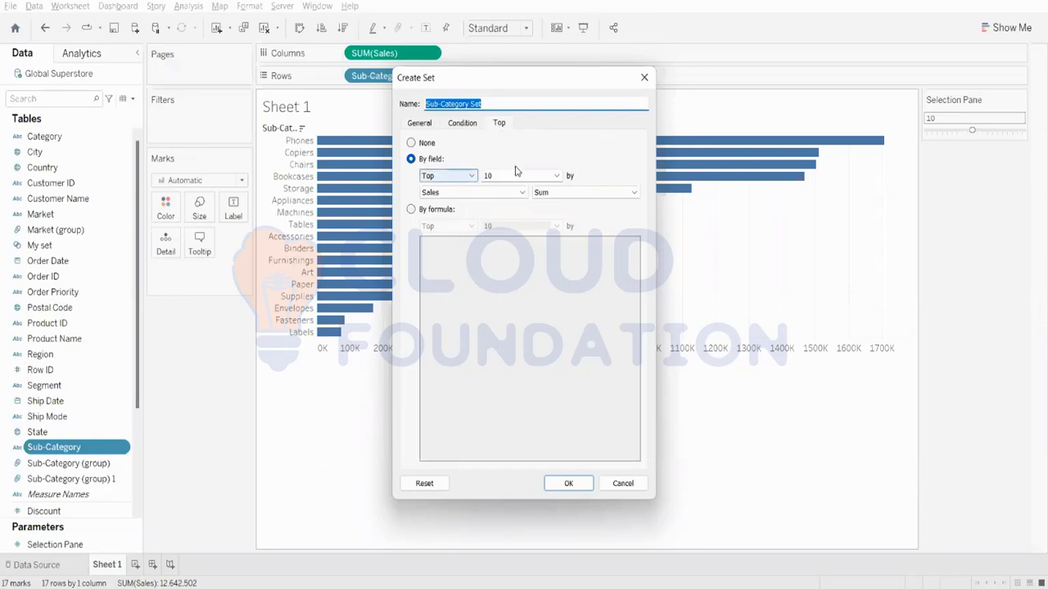
pyautogui.click(556, 177)
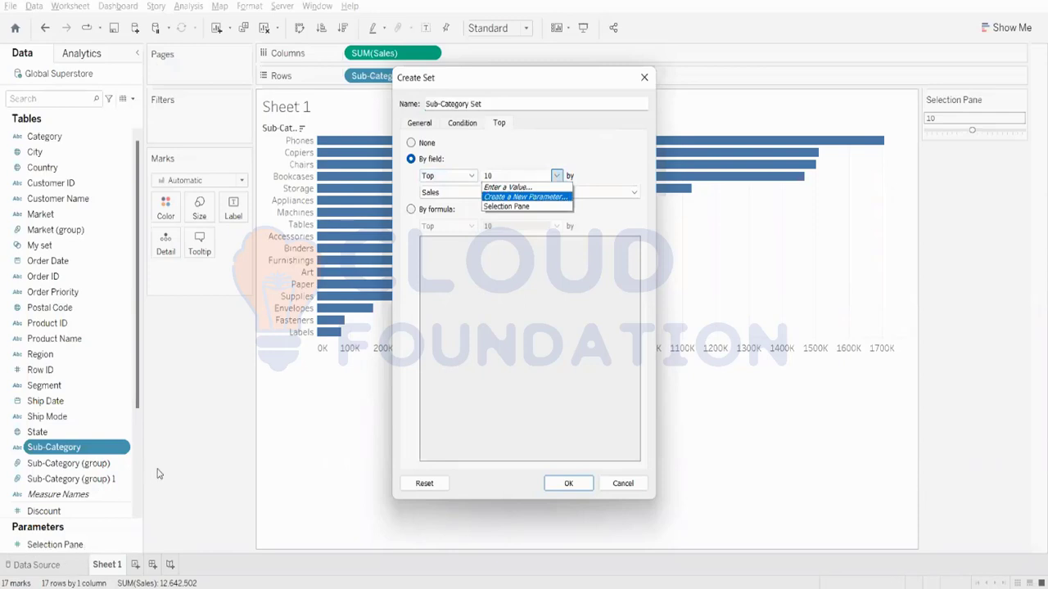
pyautogui.click(502, 206)
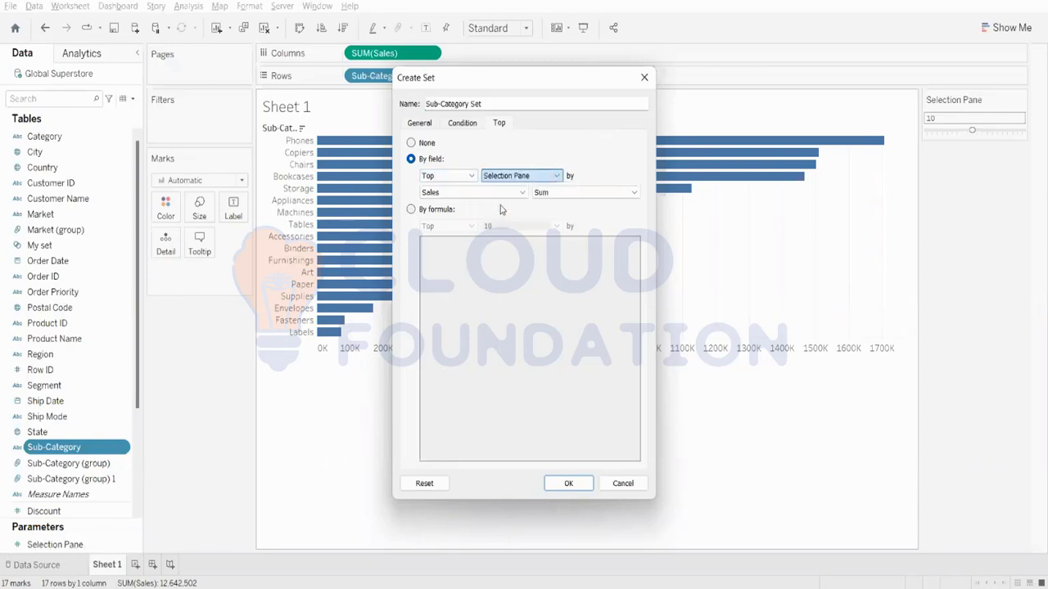
pyautogui.click(570, 483)
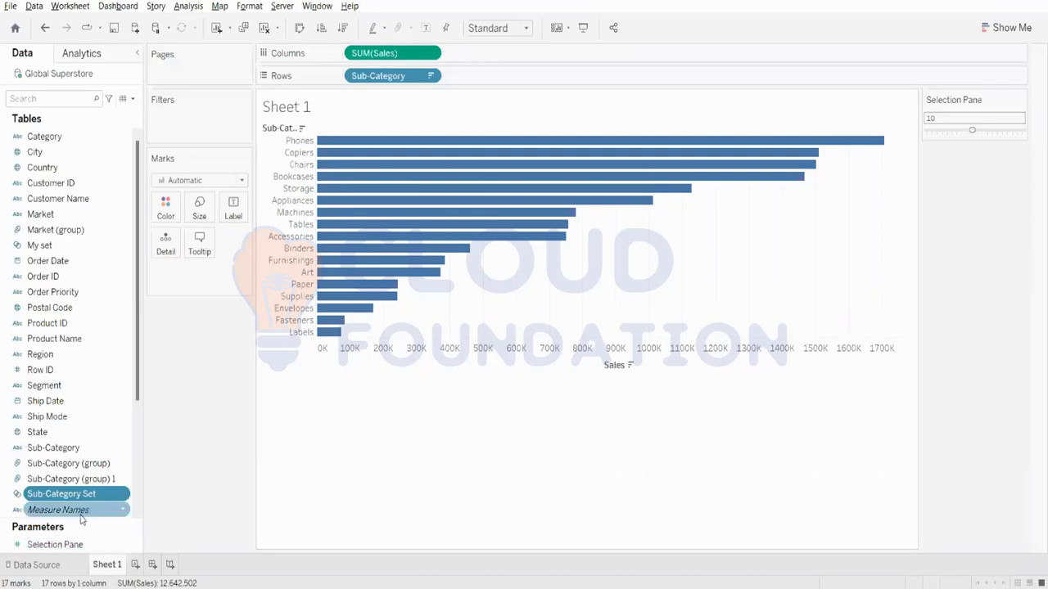
pyautogui.moveTo(79, 501); pyautogui.dragTo(163, 213)
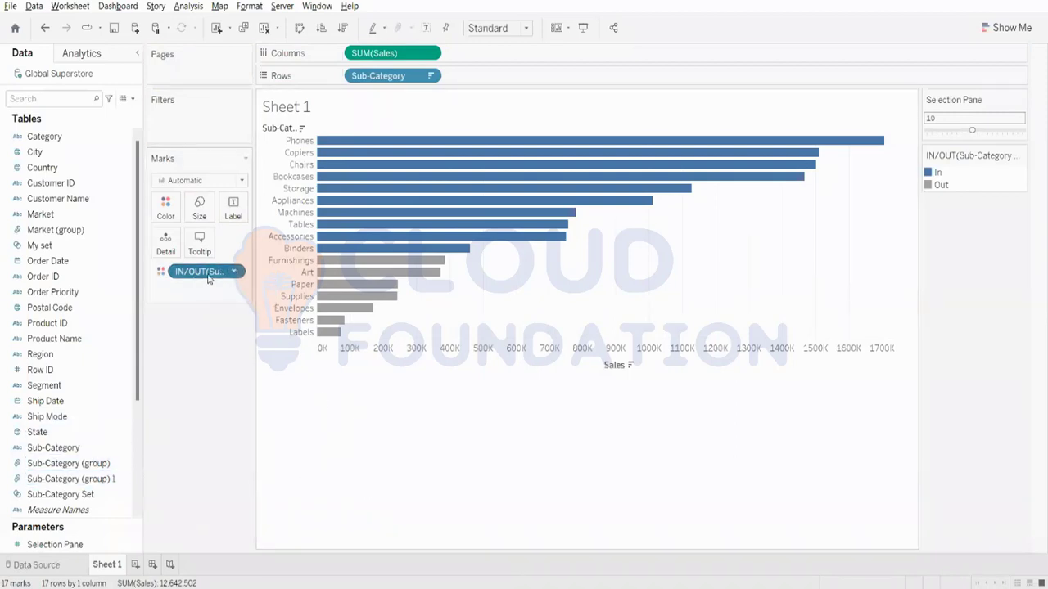
pyautogui.moveTo(209, 272); pyautogui.dragTo(94, 320)
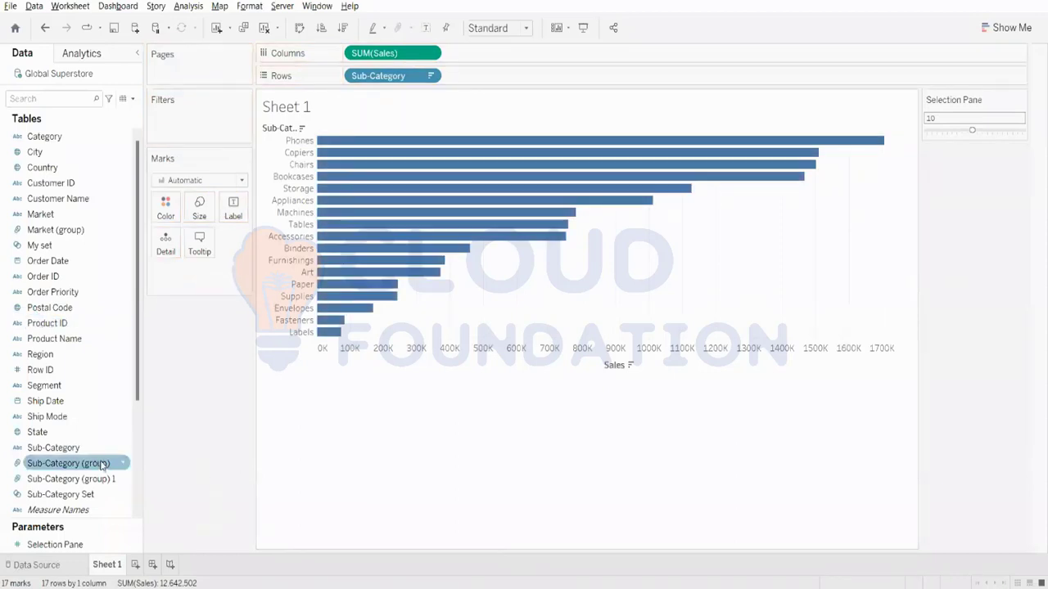
pyautogui.click(86, 417)
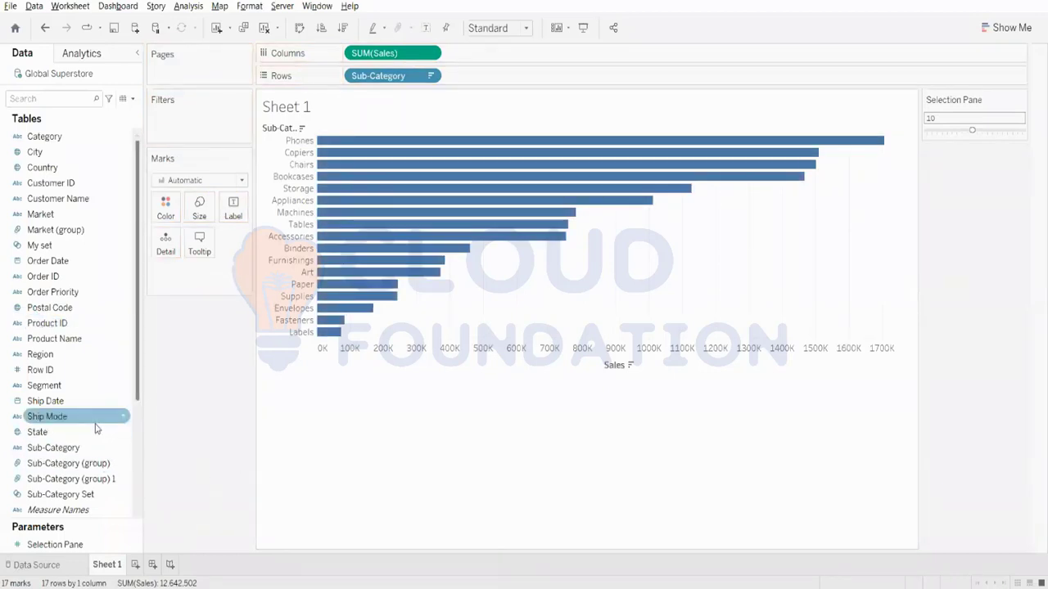
# - Color the bars by Sub-Category Set and set the Selection Pane value to 3
pyautogui.click(79, 500)
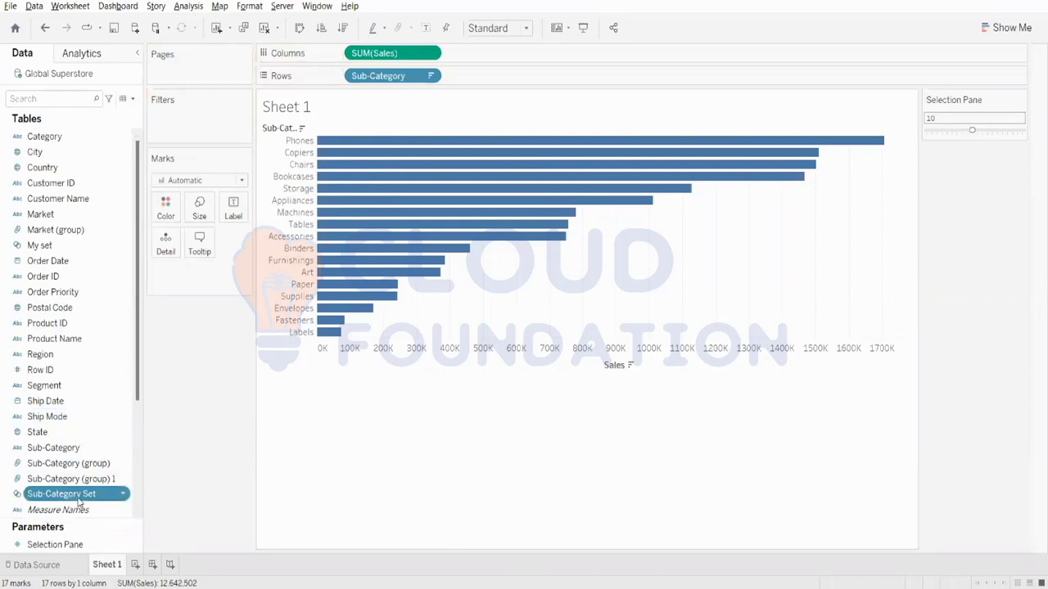
pyautogui.moveTo(73, 501); pyautogui.dragTo(169, 219)
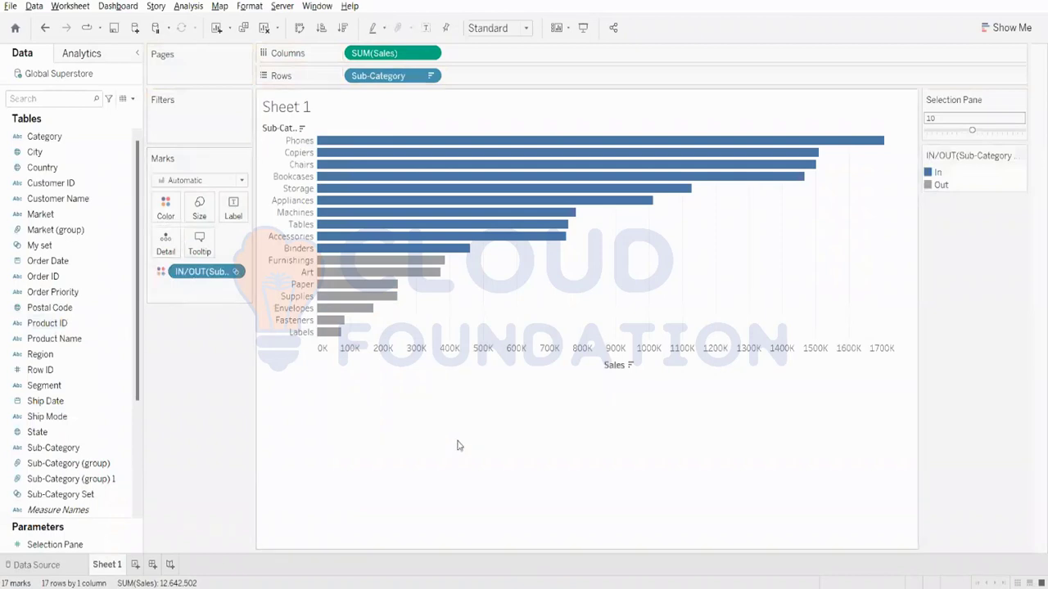
pyautogui.moveTo(508, 154)
pyautogui.moveTo(972, 130); pyautogui.dragTo(940, 132)
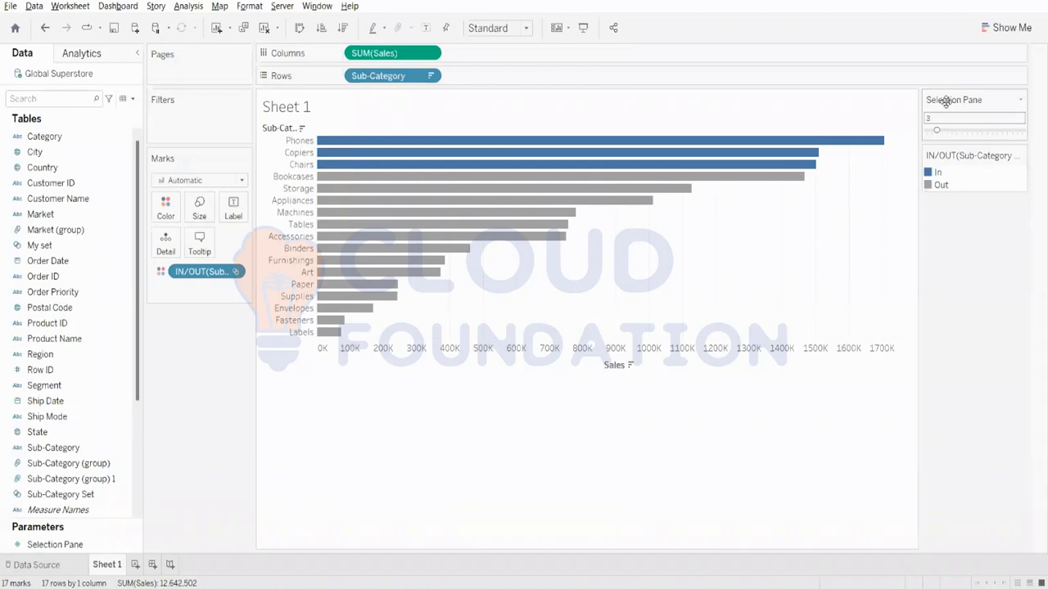
pyautogui.moveTo(627, 145)
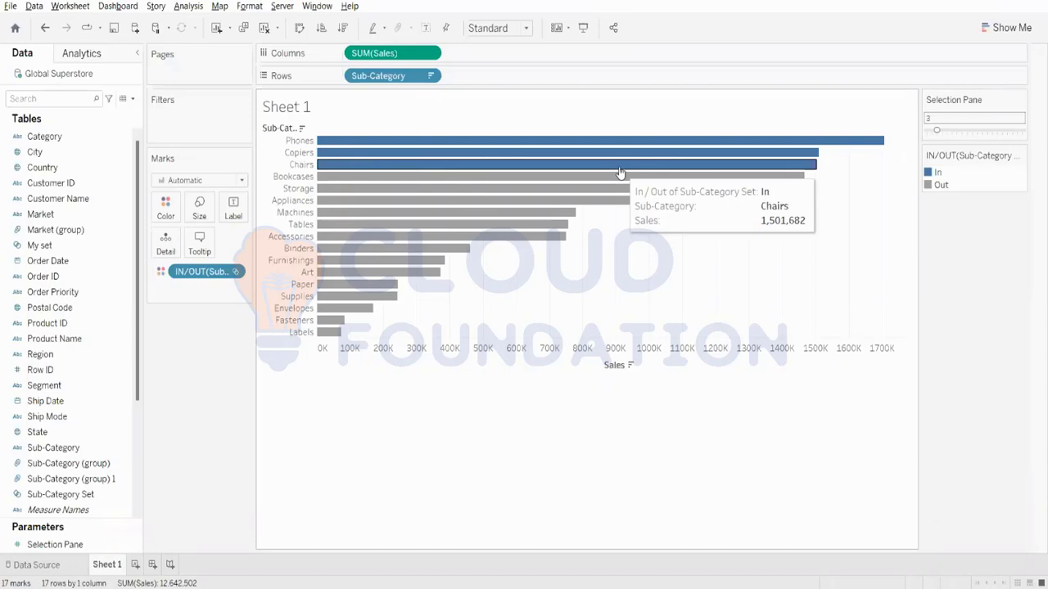
# - Sort the Sub-Category bars ascending and descending by Sales, and clear the sort from the Sub-Category field in Rows
pyautogui.click(320, 28)
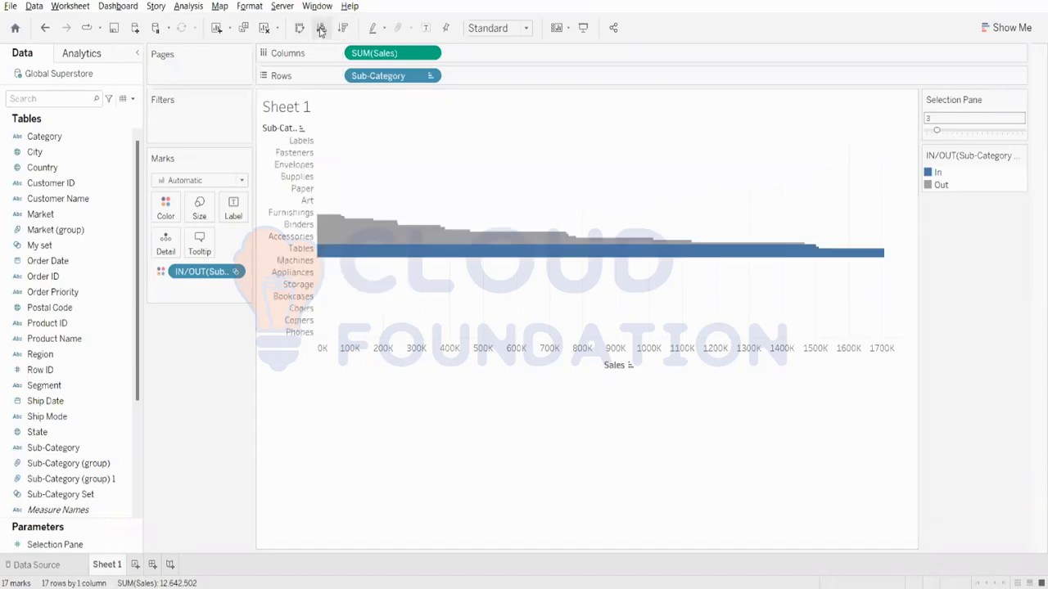
pyautogui.click(343, 28)
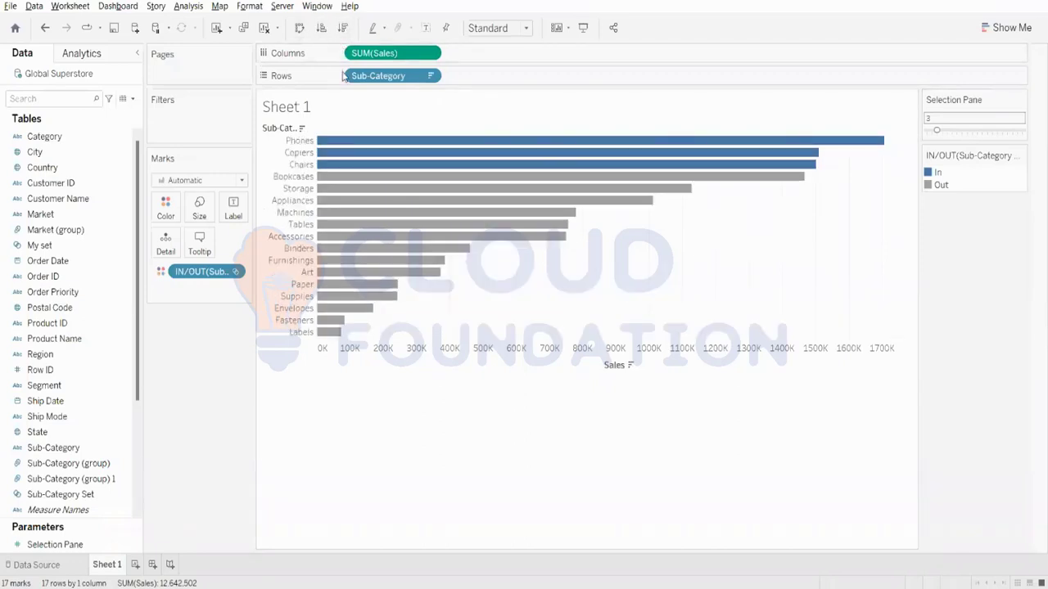
pyautogui.rightClick(391, 161)
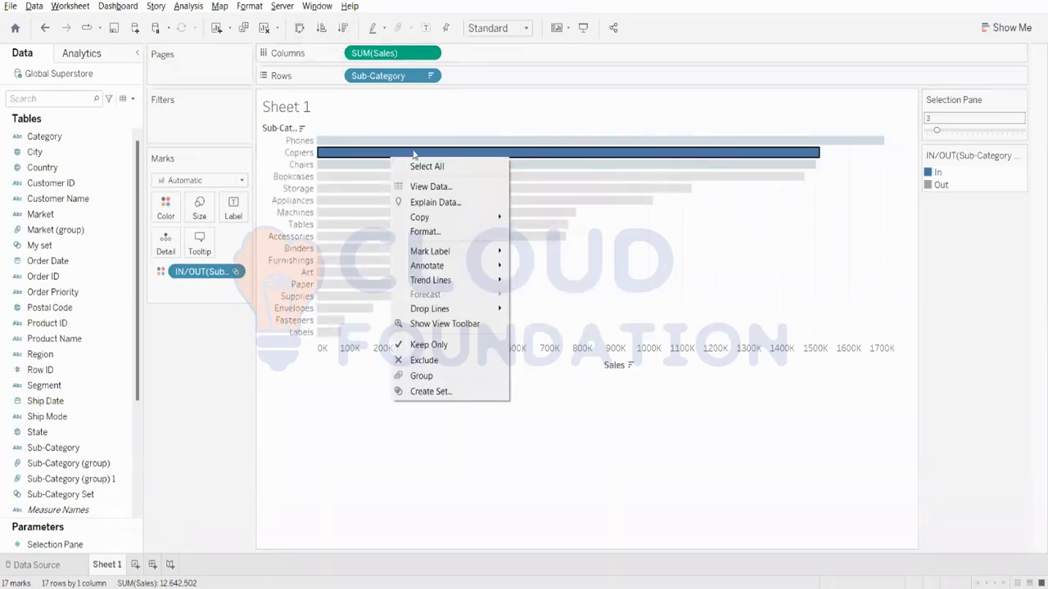
pyautogui.click(486, 104)
pyautogui.click(429, 76)
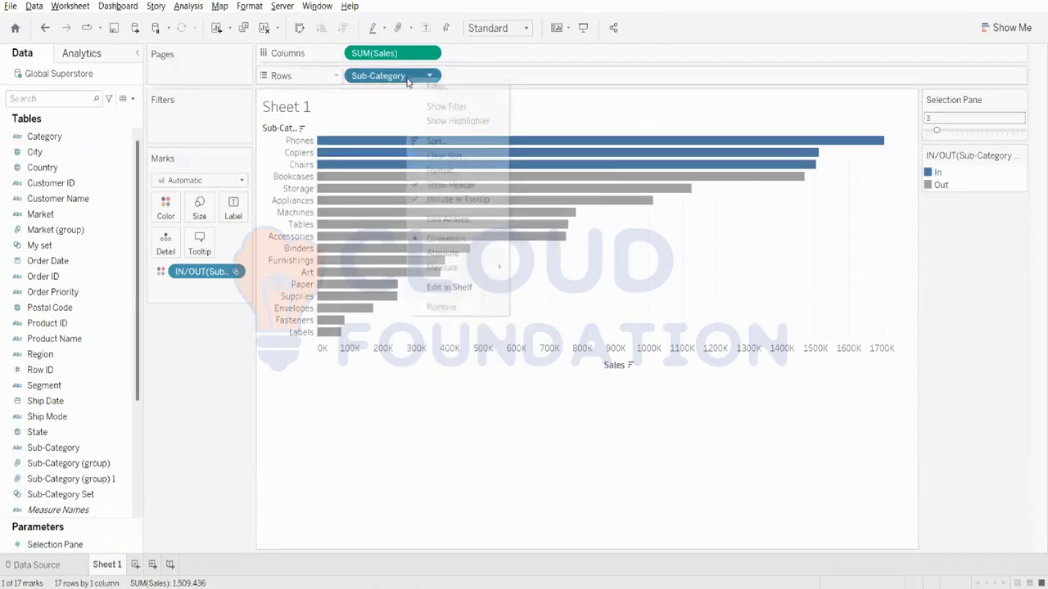
pyautogui.click(442, 155)
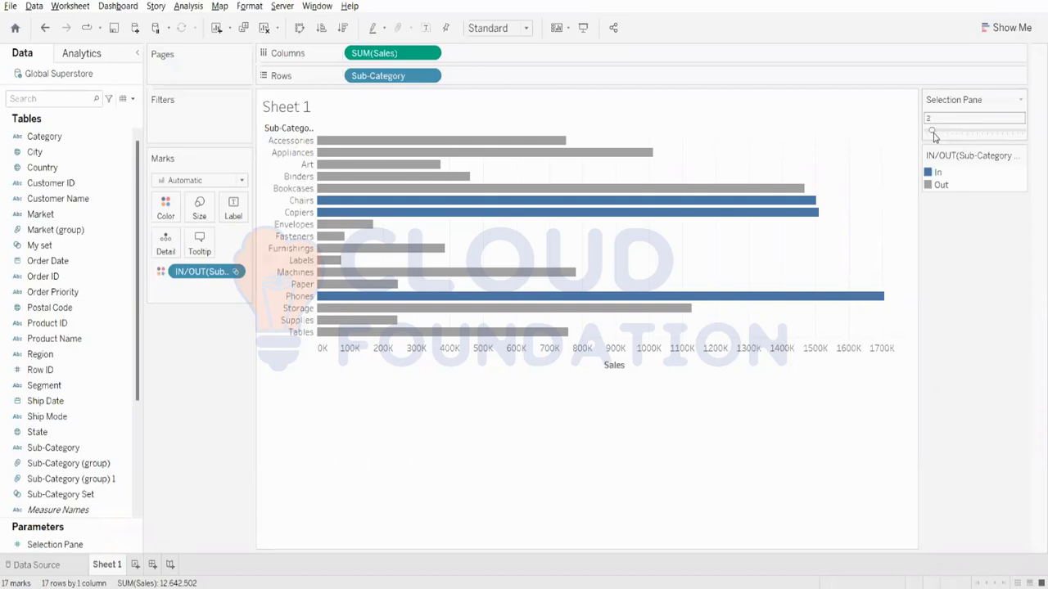
# - Try Selection Pane values 2, 11, 4 and 8 on the colored bars, and finish at 3
pyautogui.moveTo(938, 133); pyautogui.dragTo(932, 132)
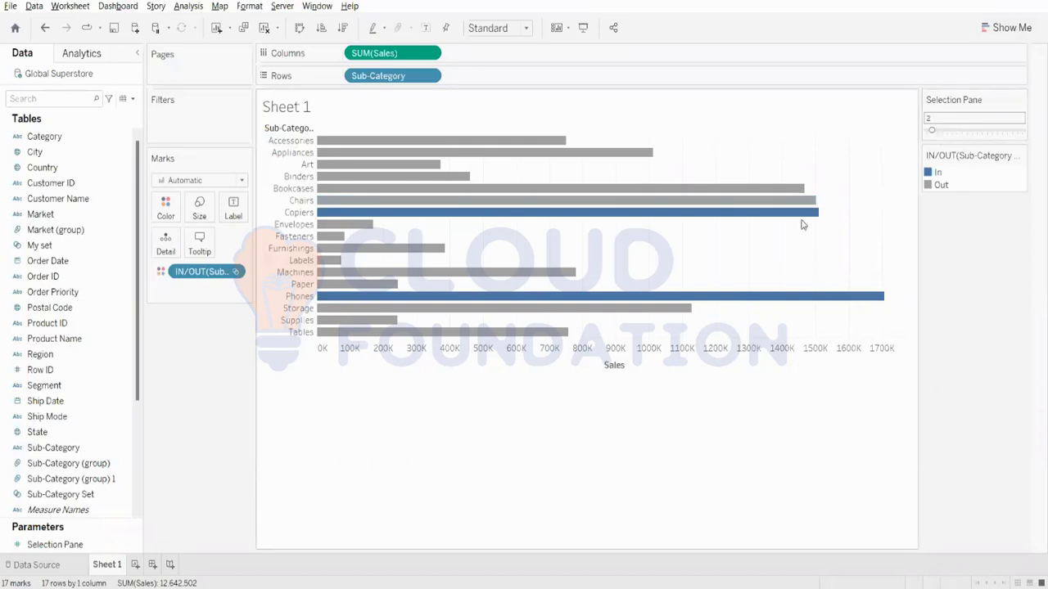
pyautogui.moveTo(862, 304)
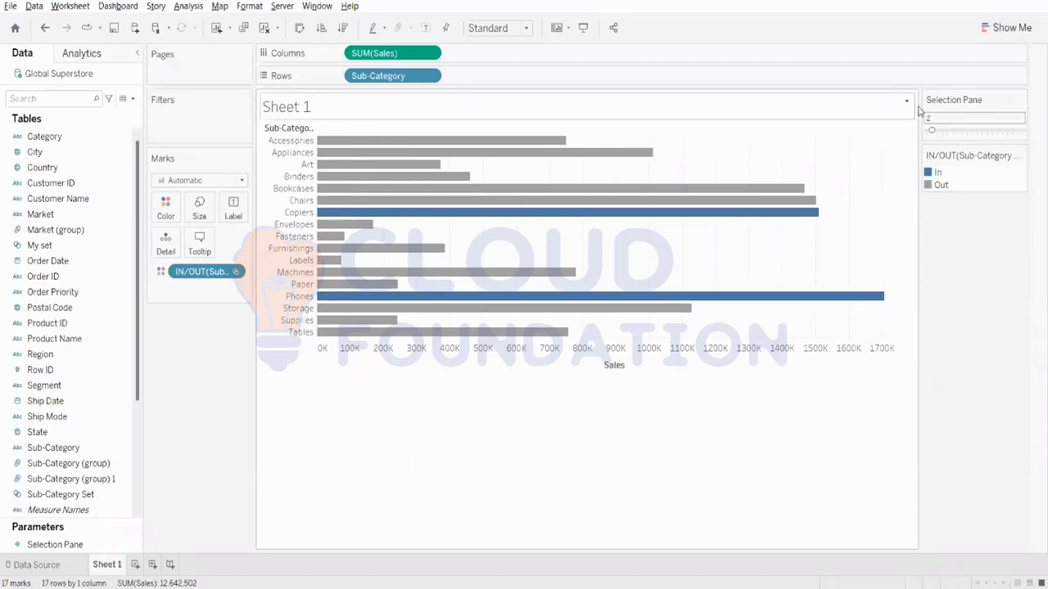
pyautogui.moveTo(931, 131); pyautogui.dragTo(977, 133)
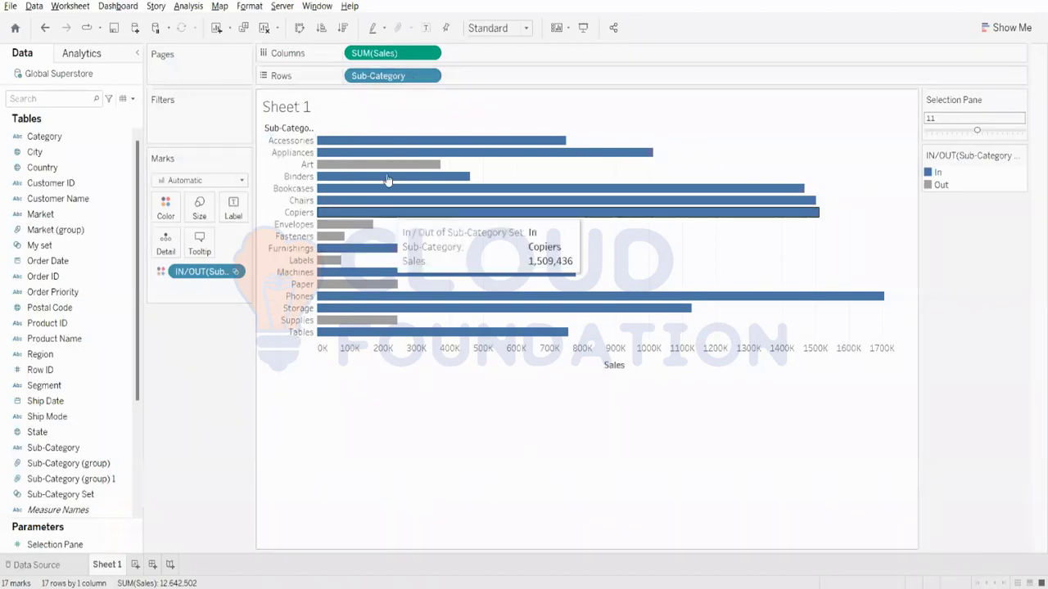
pyautogui.click(957, 131)
pyautogui.click(944, 131)
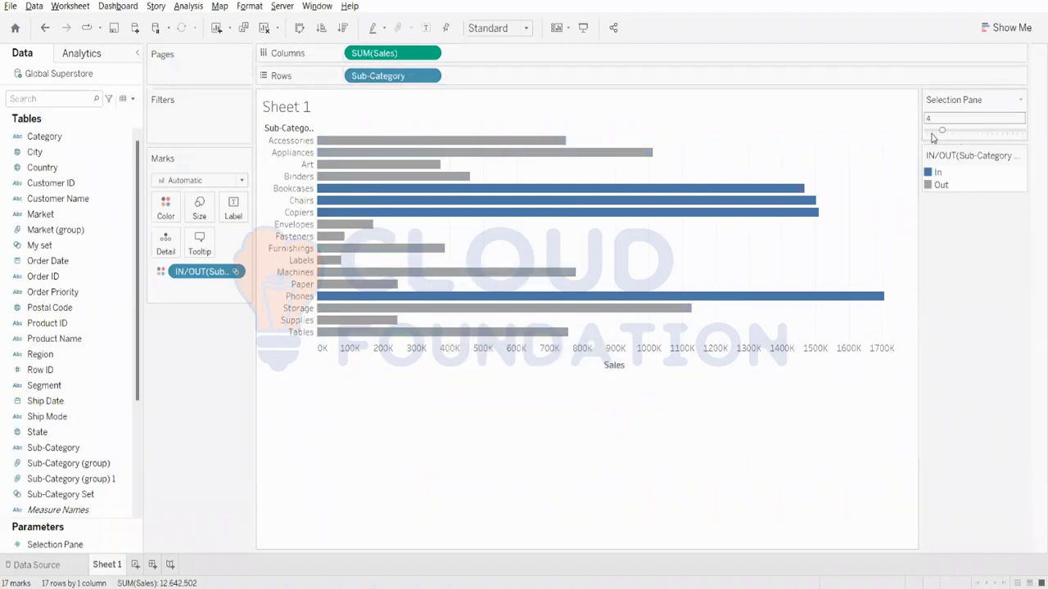
pyautogui.moveTo(942, 131); pyautogui.dragTo(961, 131)
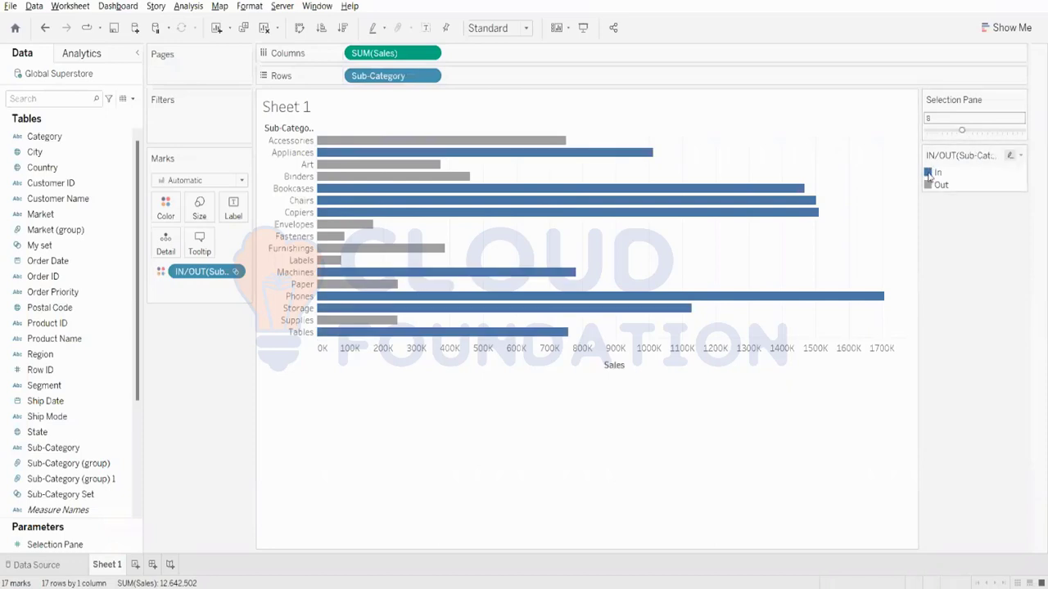
pyautogui.click(937, 131)
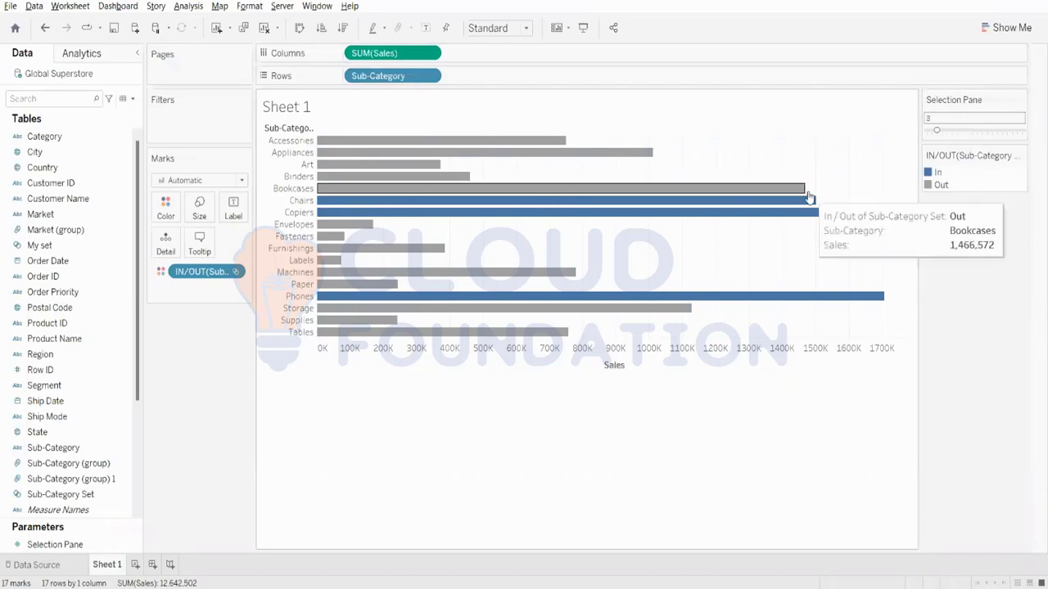
pyautogui.moveTo(804, 219)
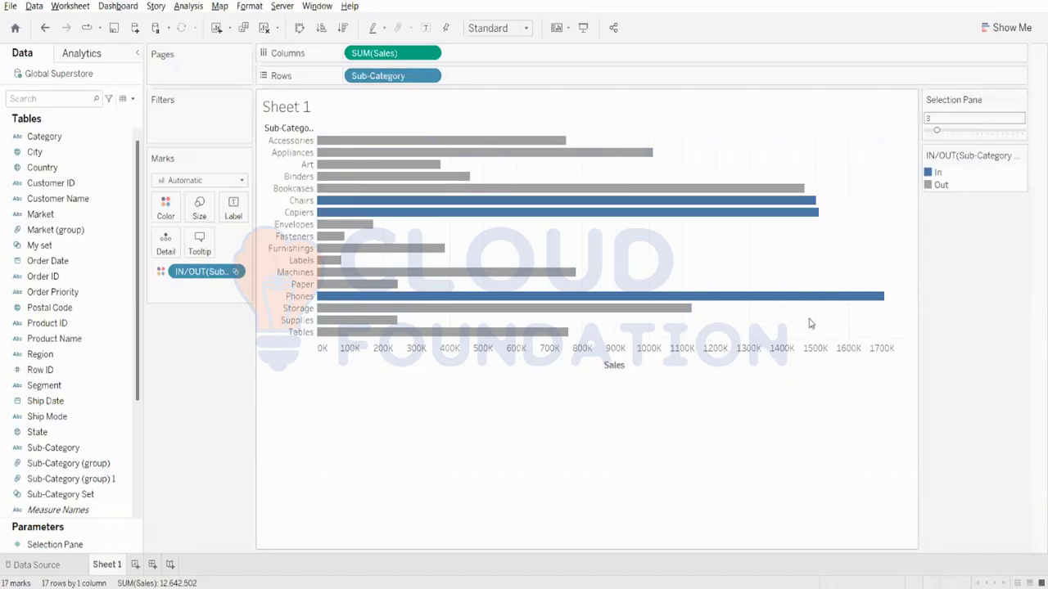